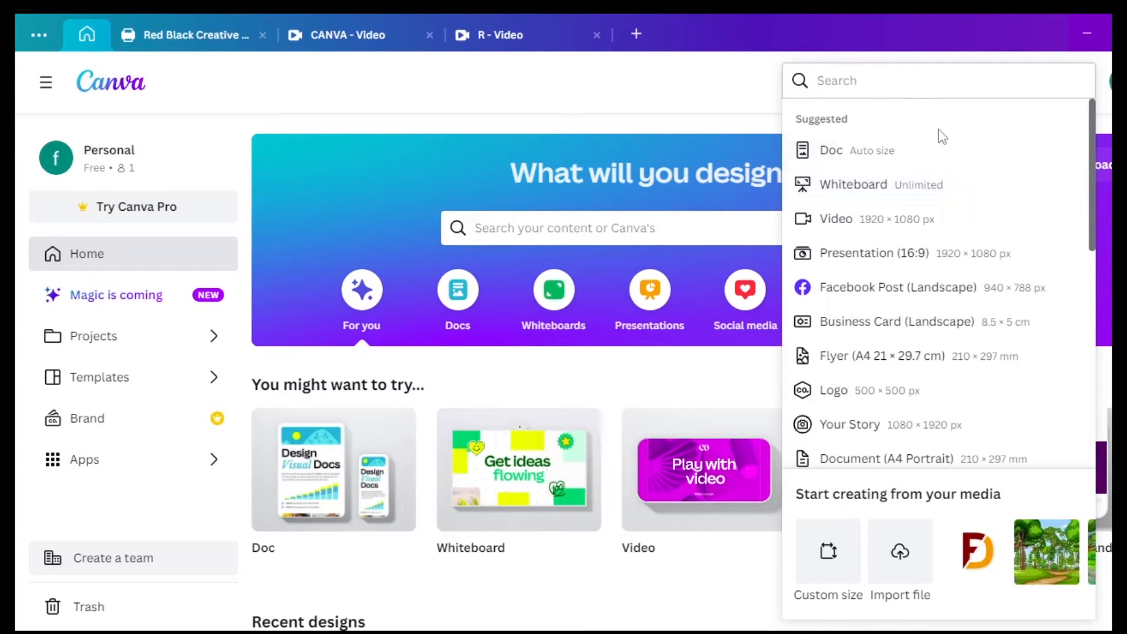
Create a new blank Video design at 1920 × 1080 px.
{"action": "left_click", "coordinate": [750, 95]}
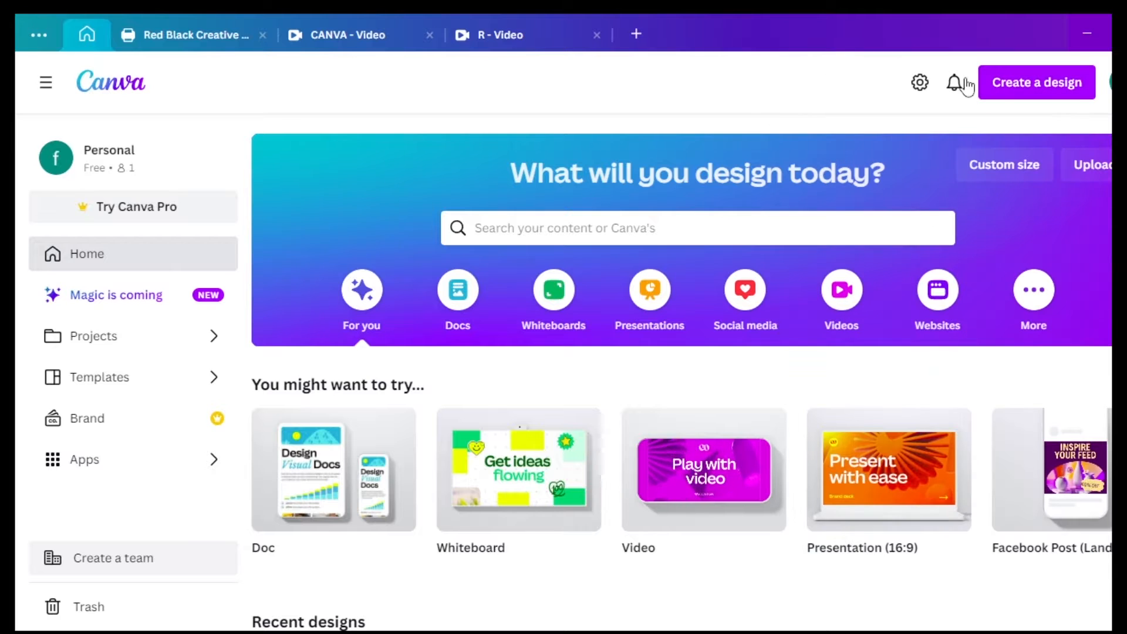
{"action": "left_click", "coordinate": [1014, 84]}
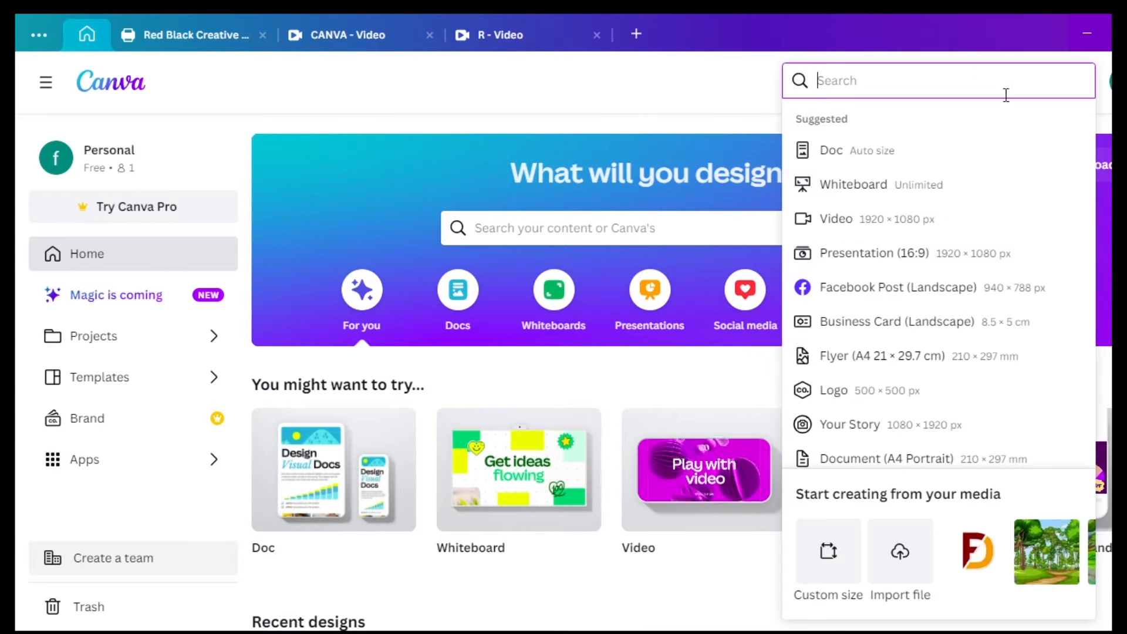
{"action": "left_click", "coordinate": [871, 230]}
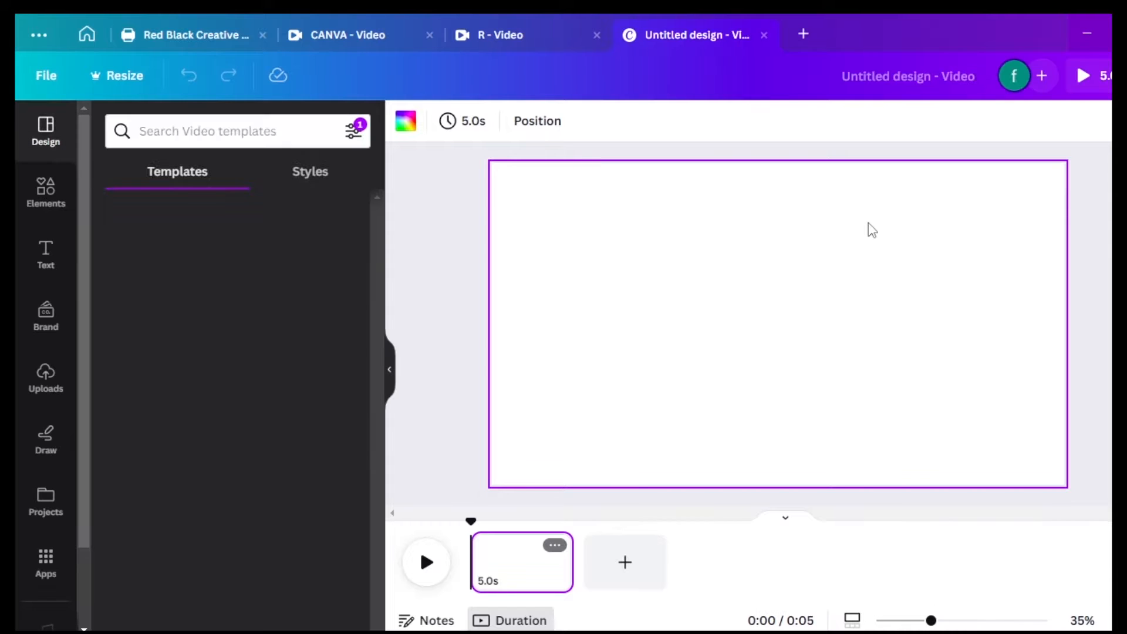
Add a square shape stretched to cover the whole page and fill it with black.
{"action": "left_click", "coordinate": [53, 202]}
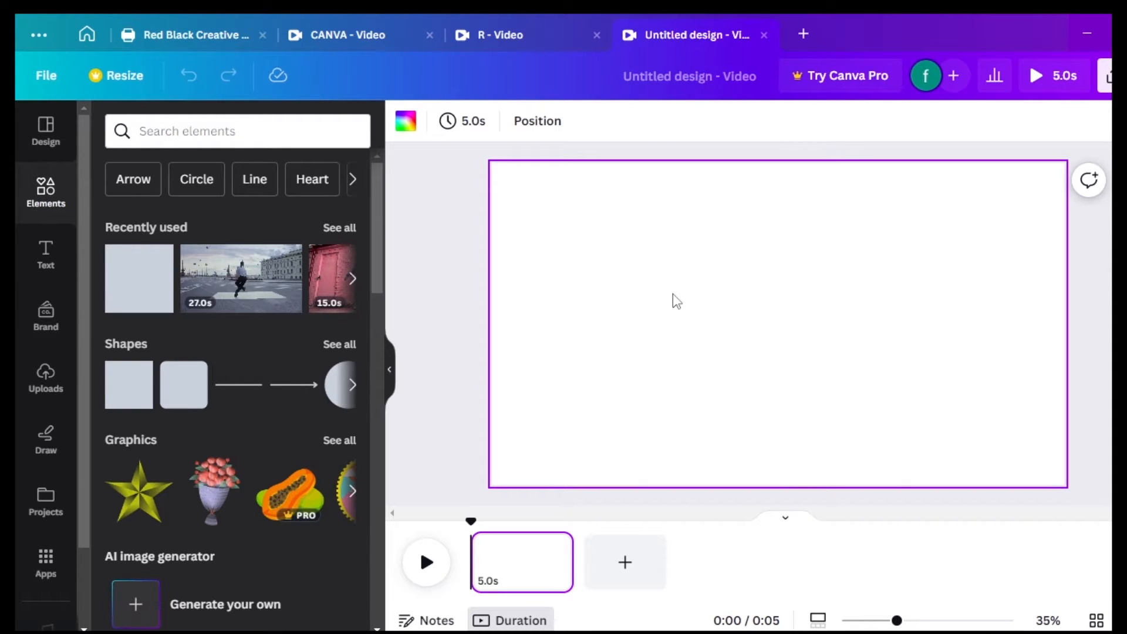
{"action": "key", "text": "r"}
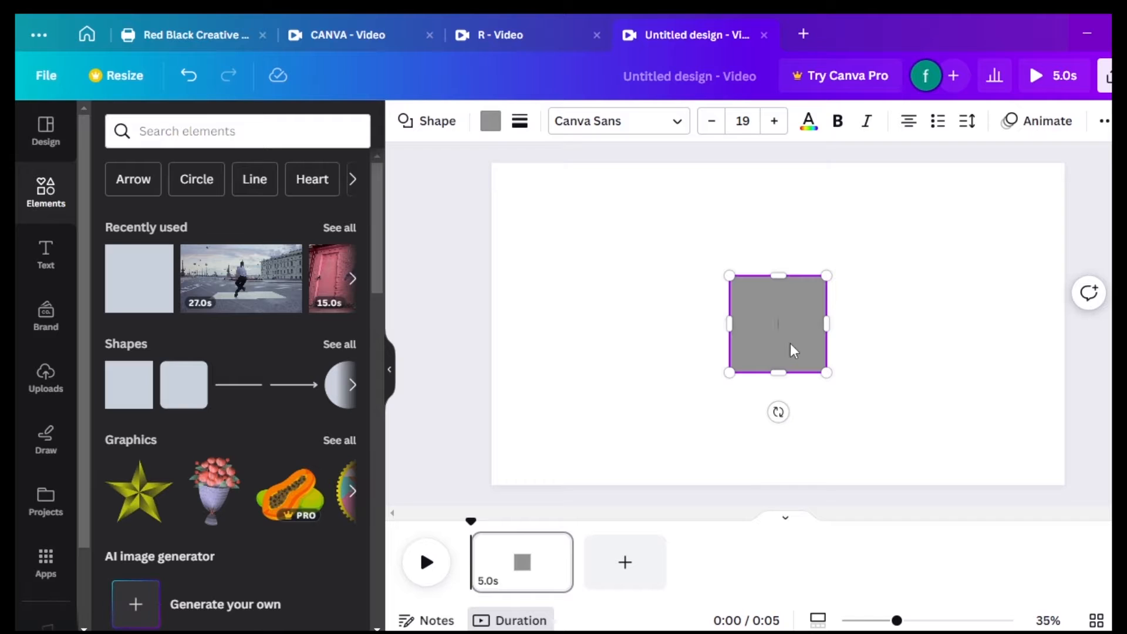
{"action": "left_click_drag", "start_coordinate": [790, 345], "coordinate": [1069, 497]}
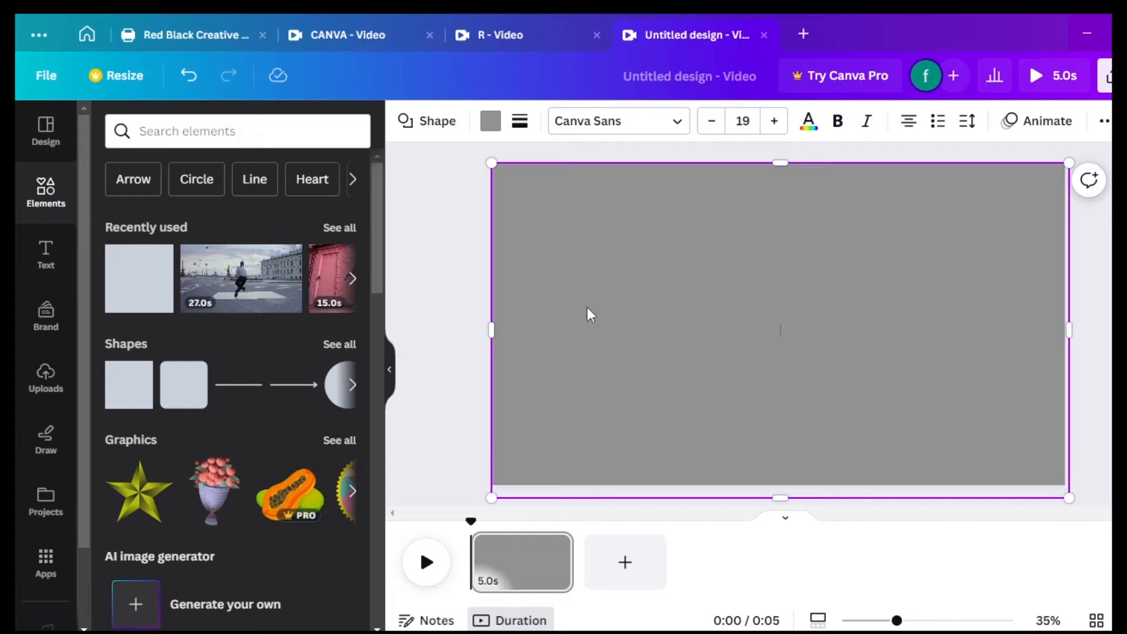
{"action": "left_click", "coordinate": [490, 122]}
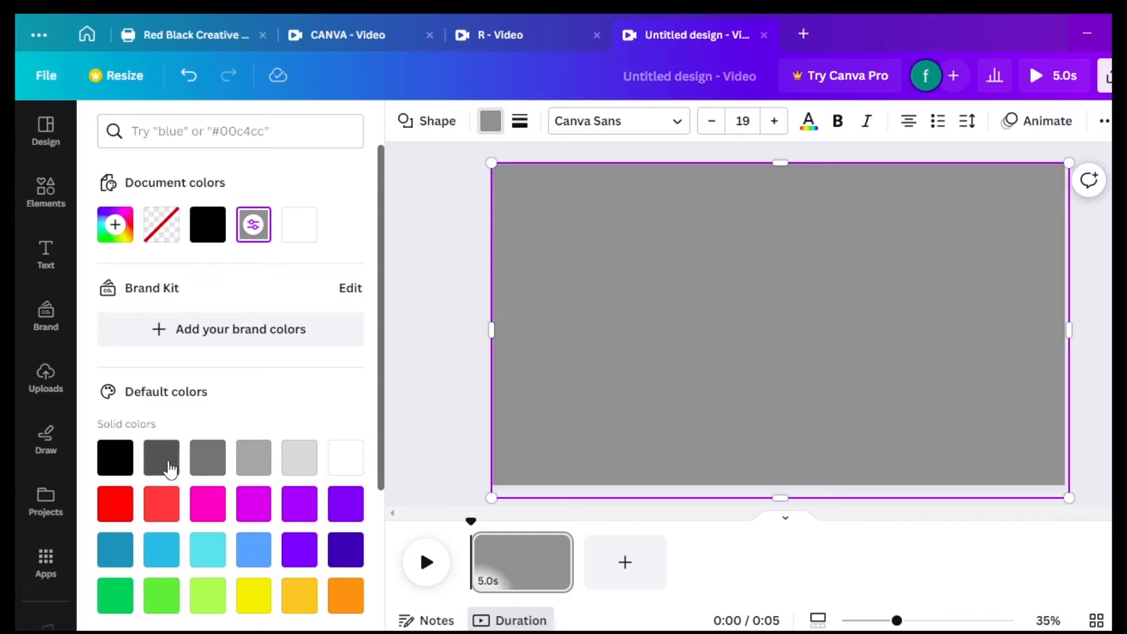
{"action": "left_click", "coordinate": [119, 475]}
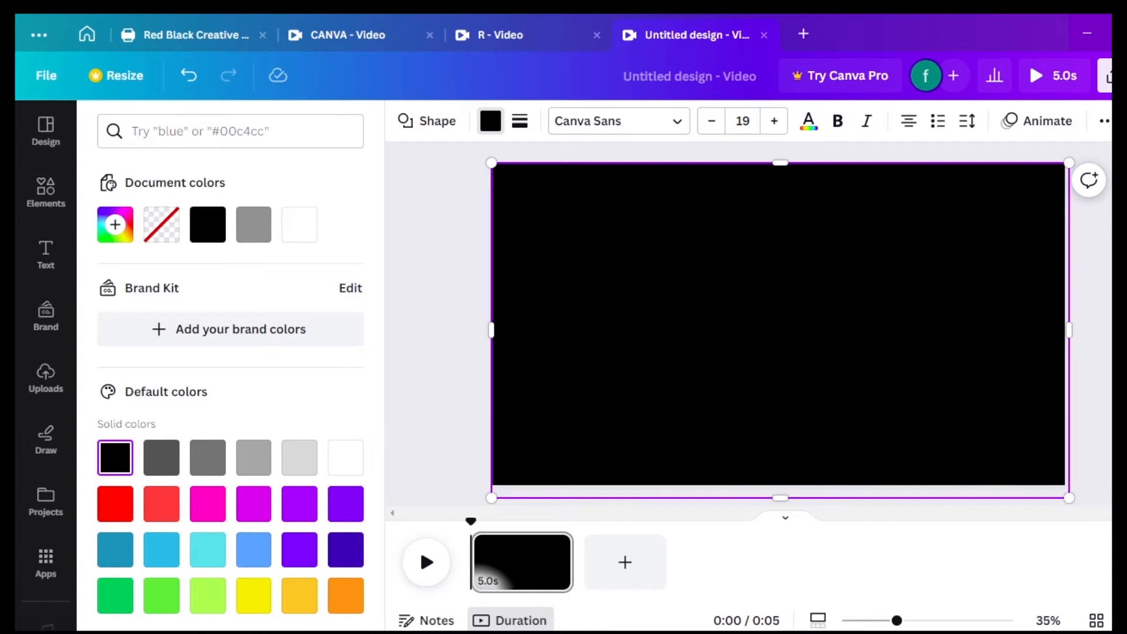
{"action": "left_click", "coordinate": [49, 194]}
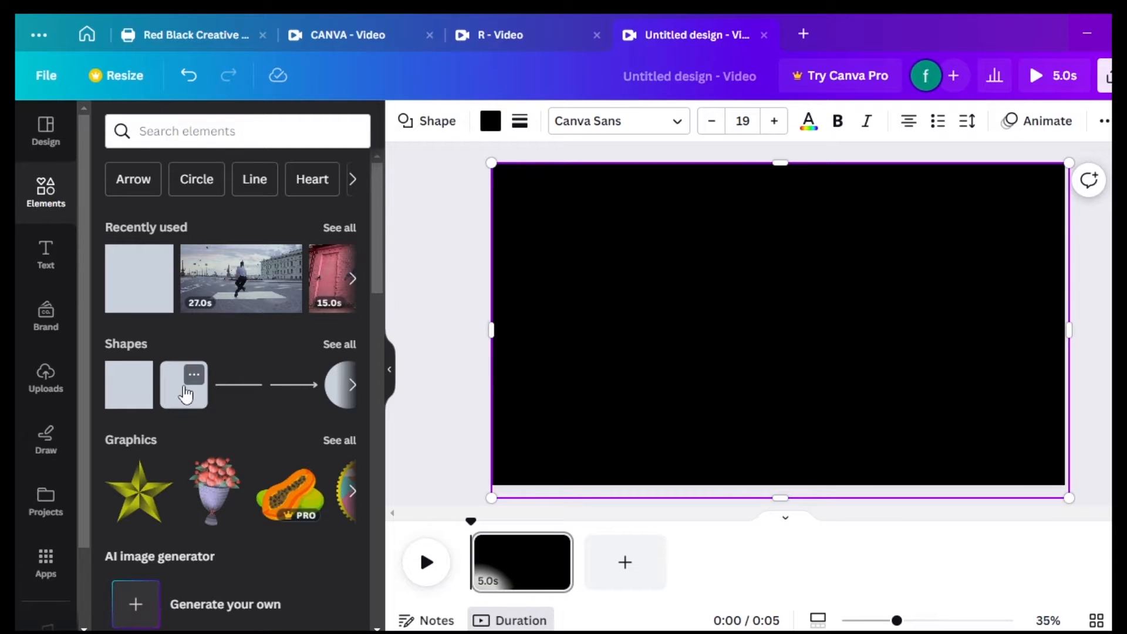
{"action": "left_click", "coordinate": [126, 400]}
{"action": "left_click", "coordinate": [126, 399]}
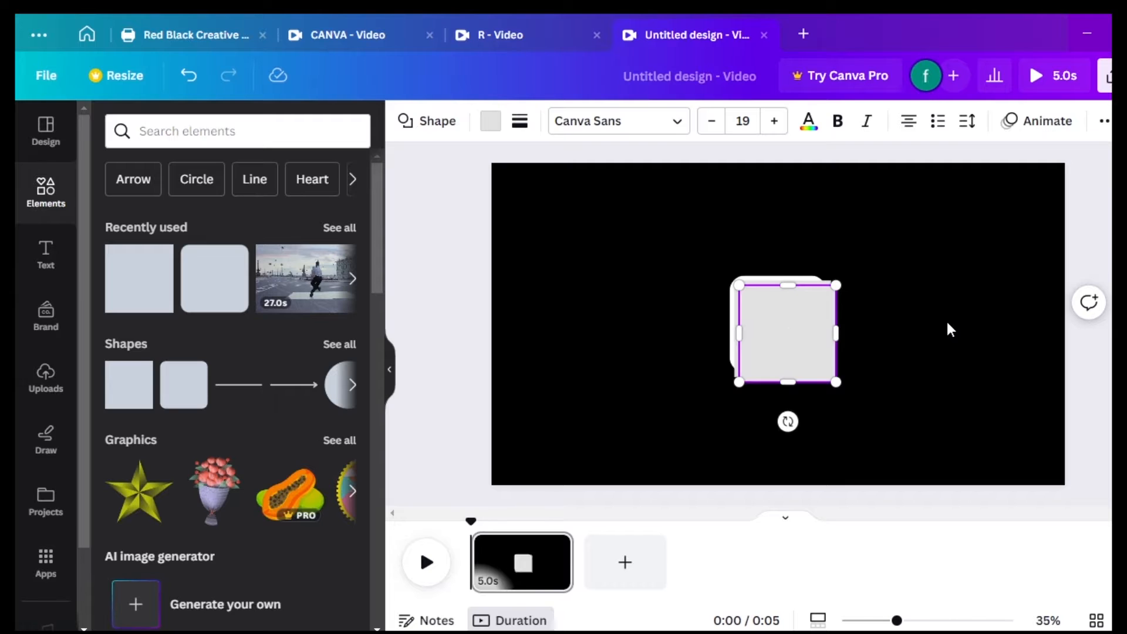
{"action": "left_click", "coordinate": [915, 329]}
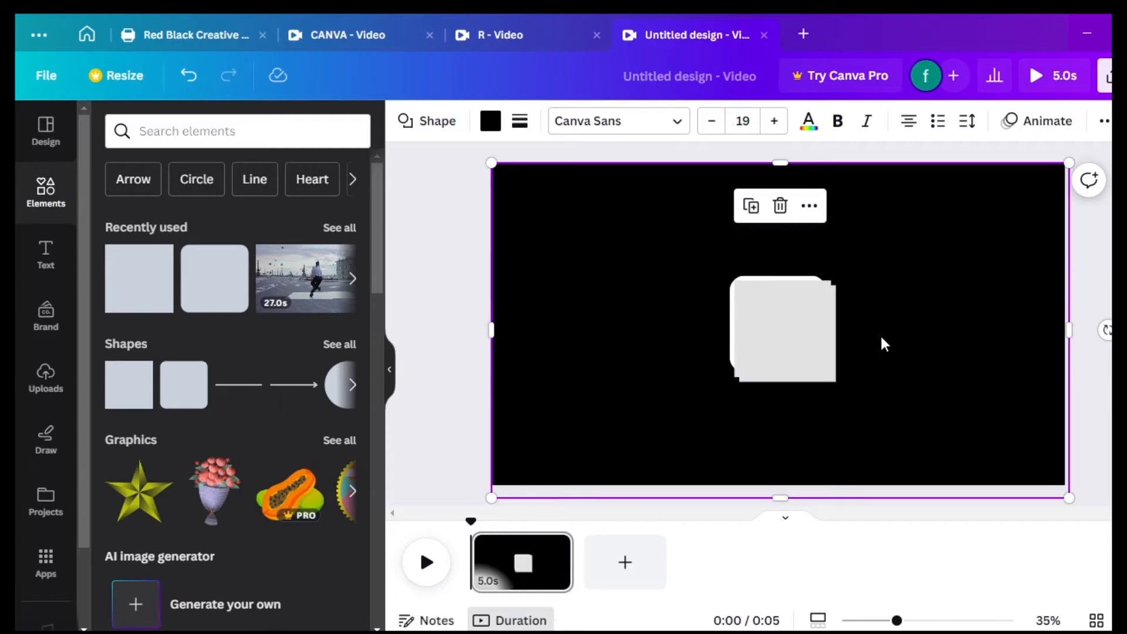
{"action": "left_click", "coordinate": [802, 339]}
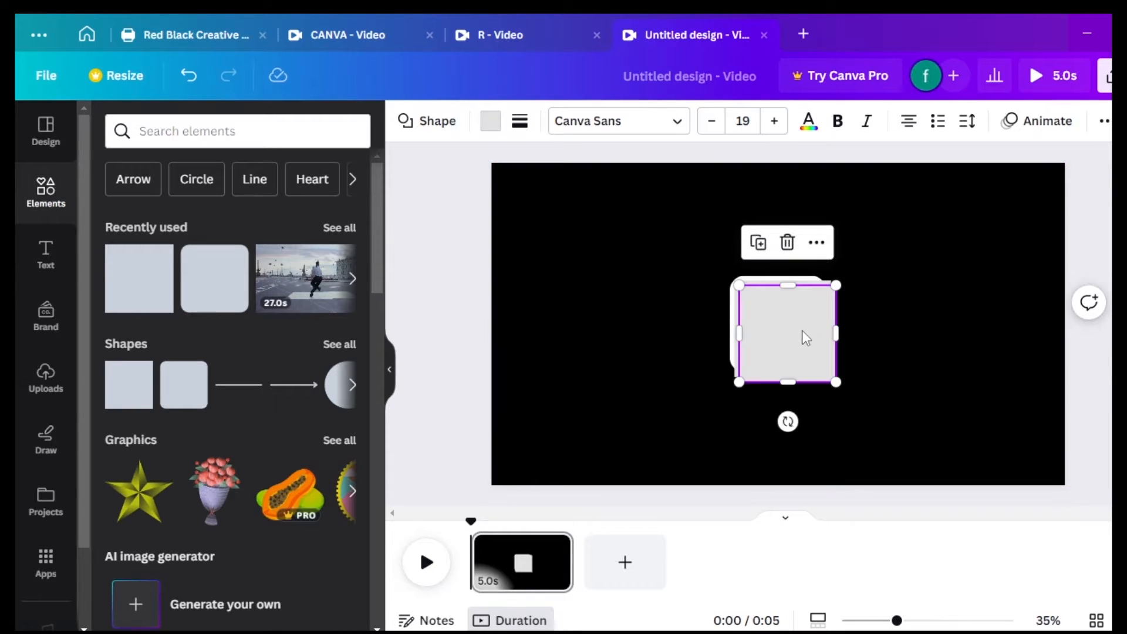
{"action": "left_click_drag", "start_coordinate": [802, 329], "coordinate": [788, 312]}
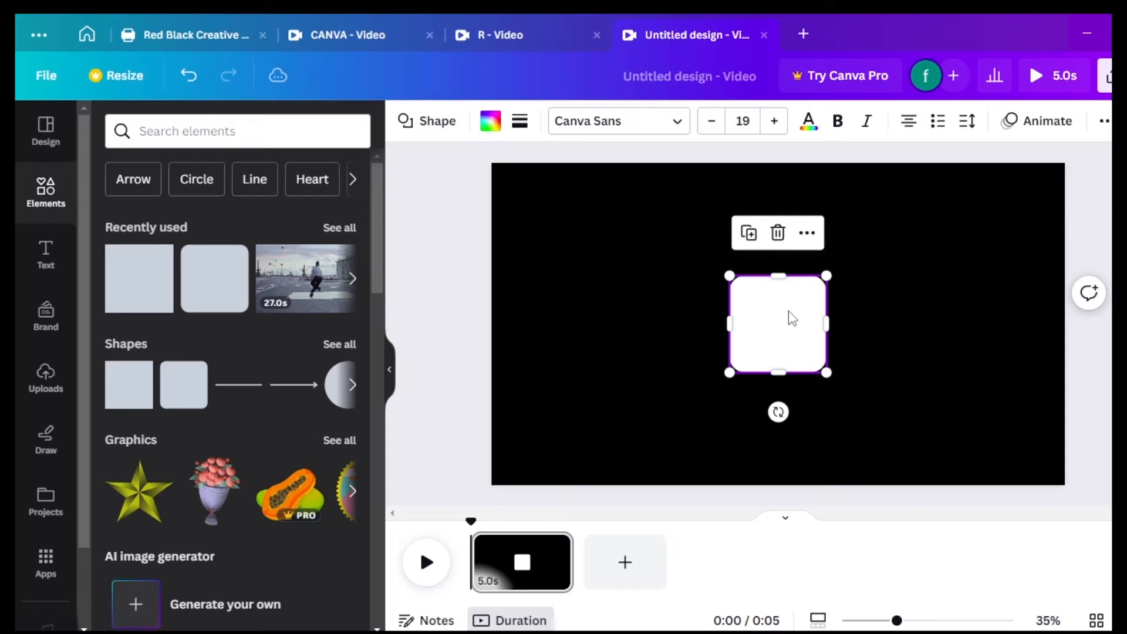
{"action": "left_click", "coordinate": [777, 233]}
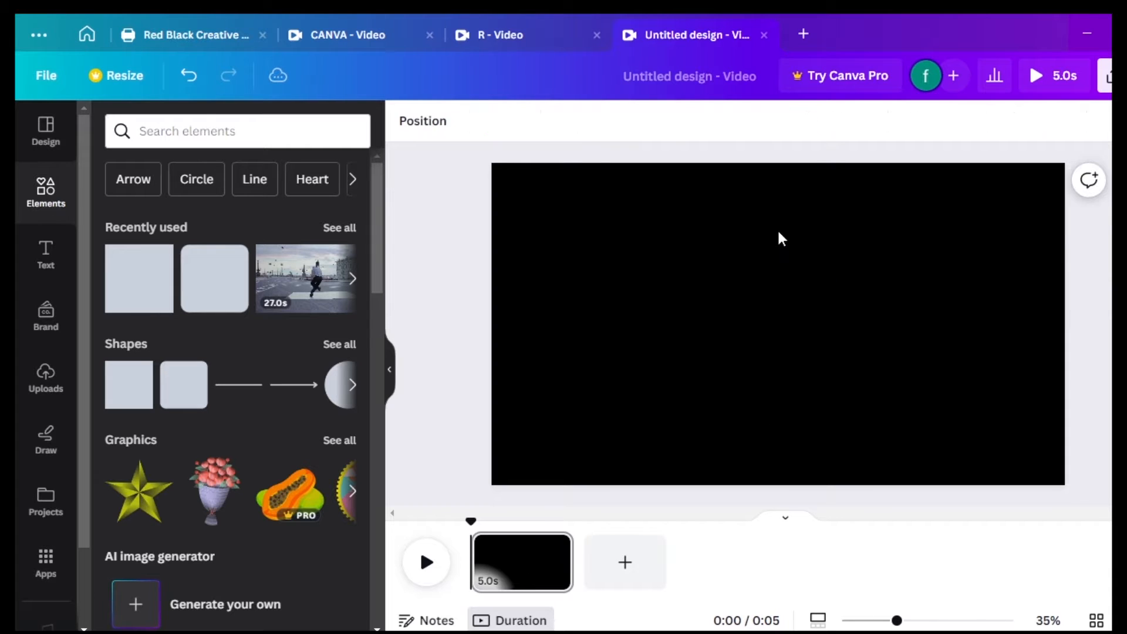
Duplicate the full-page black rectangle and fill the copy with purple.
{"action": "left_click", "coordinate": [770, 277]}
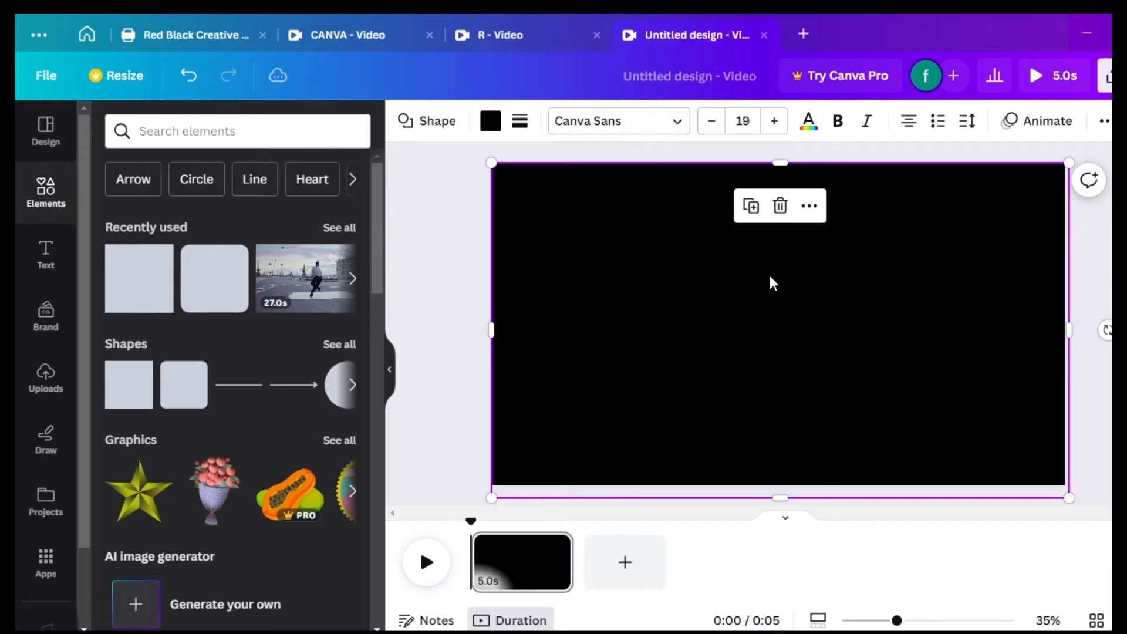
{"action": "left_click", "coordinate": [754, 211]}
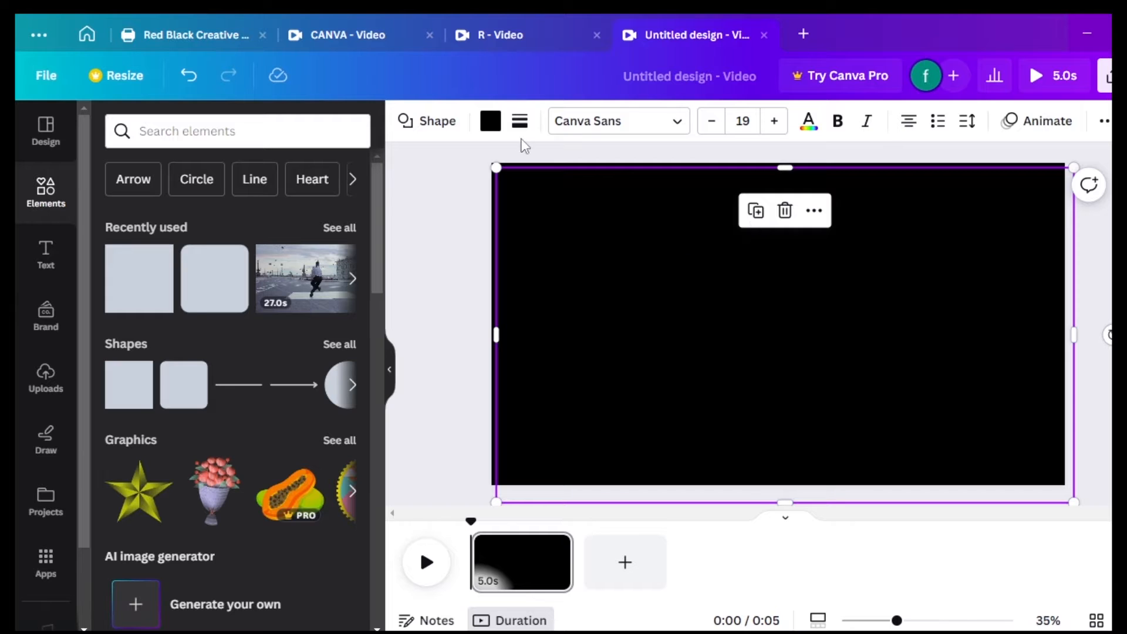
{"action": "left_click", "coordinate": [490, 121]}
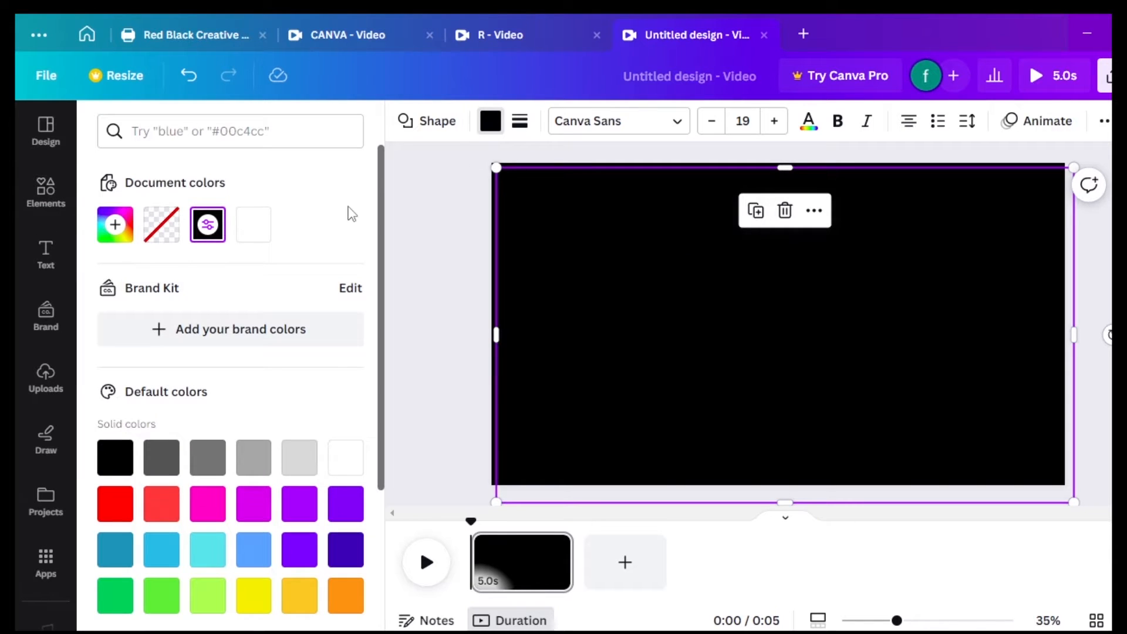
{"action": "left_click", "coordinate": [346, 504]}
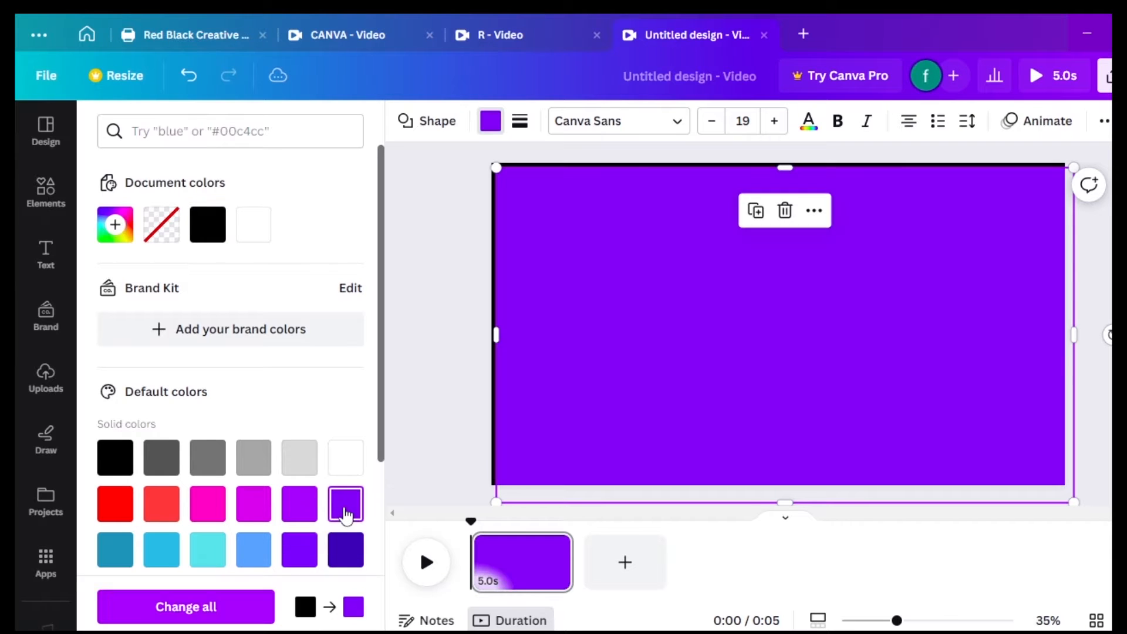
Shift the purple rectangle right to expose a strip of the black one, and show timing for both rectangles.
{"action": "left_click_drag", "start_coordinate": [578, 311], "coordinate": [622, 305]}
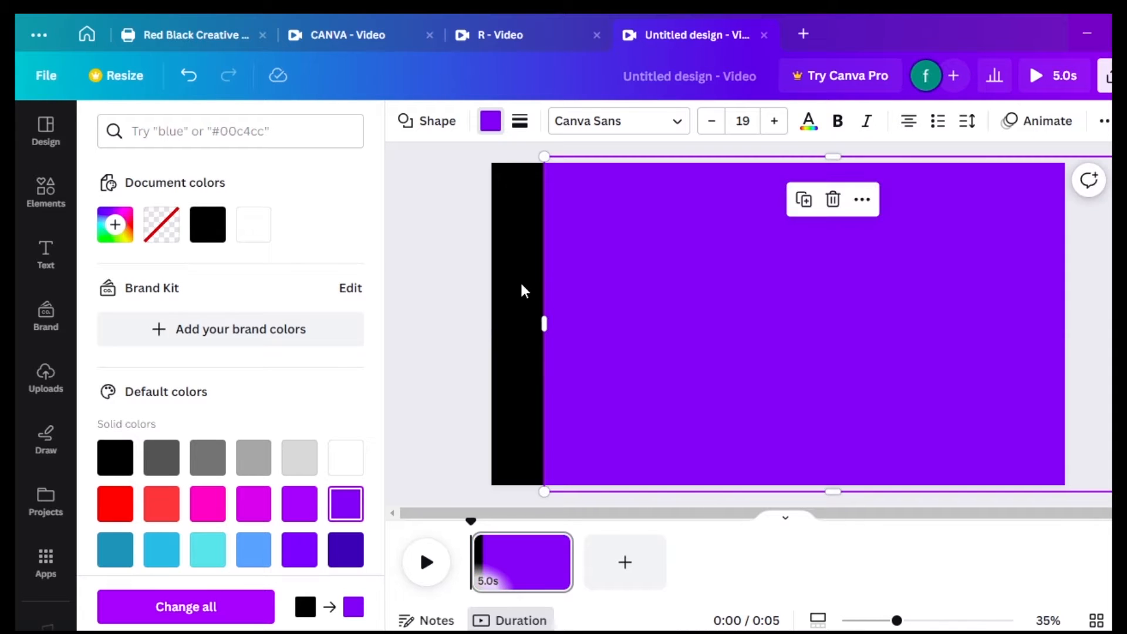
{"action": "left_click", "coordinate": [582, 284]}
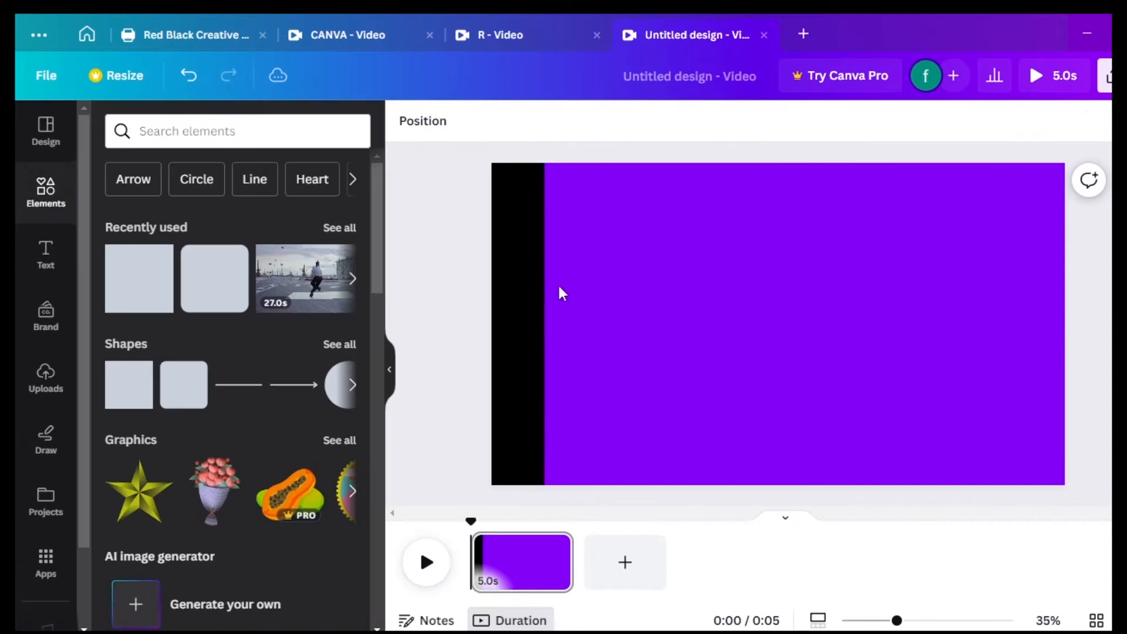
{"action": "left_click", "coordinate": [521, 291]}
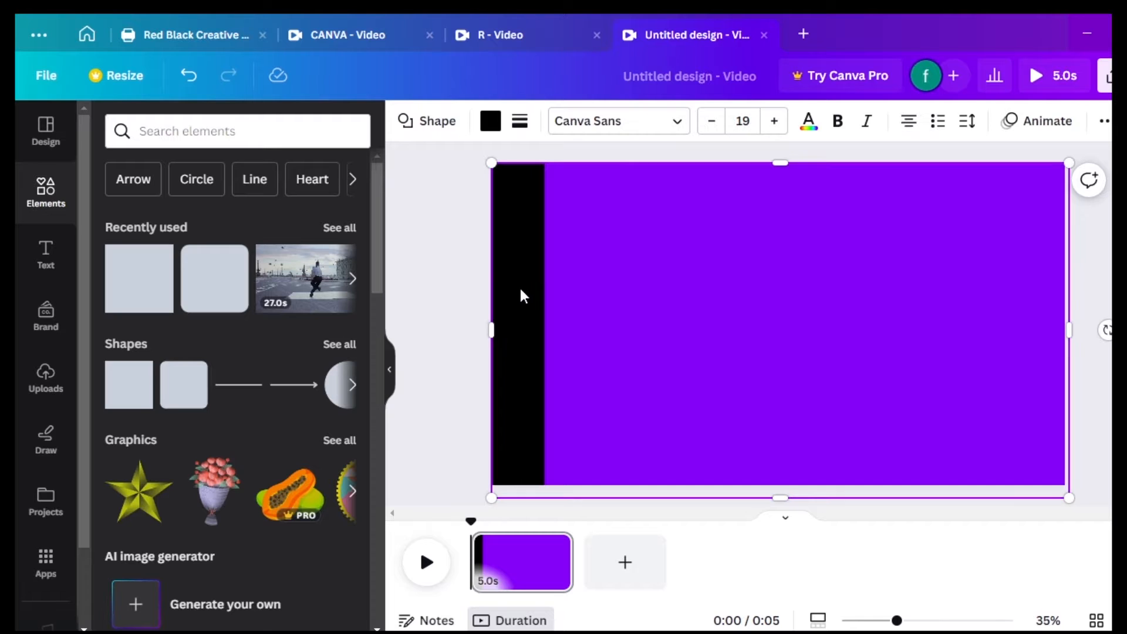
{"action": "left_click", "coordinate": [570, 283], "text": "shift"}
{"action": "left_click", "coordinate": [527, 288], "text": "shift"}
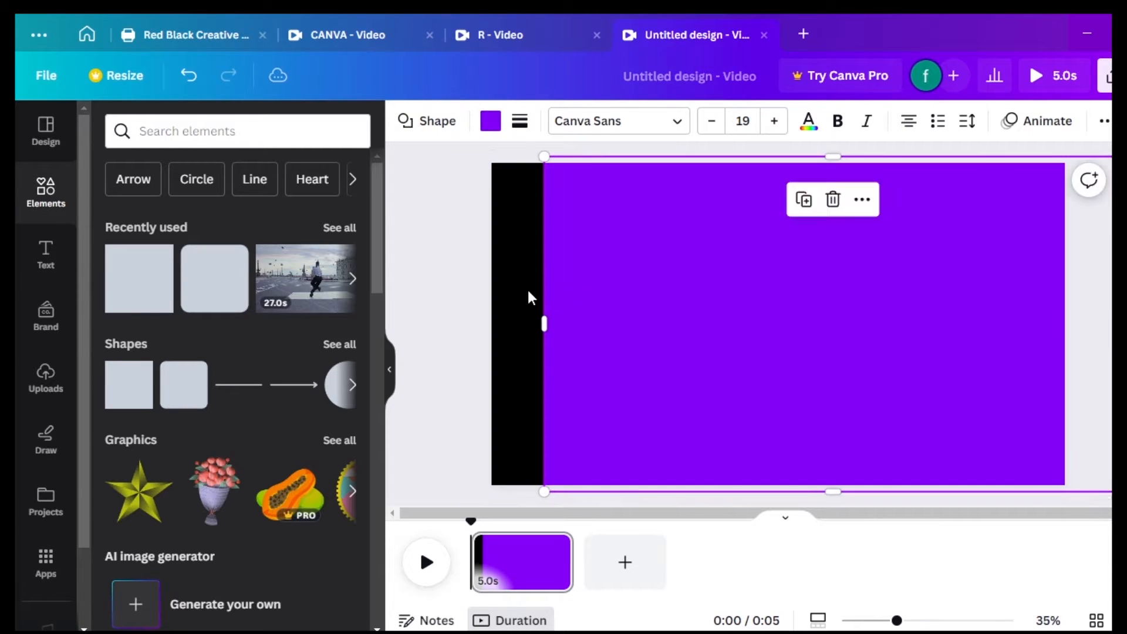
{"action": "right_click", "coordinate": [612, 265]}
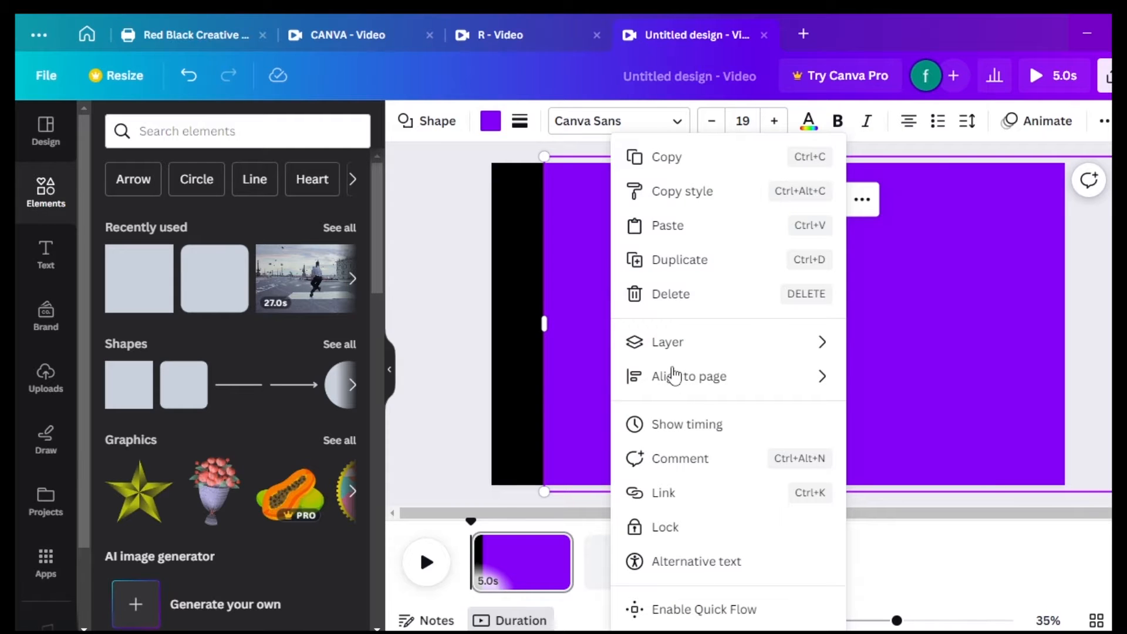
{"action": "mouse_move", "coordinate": [672, 393]}
{"action": "left_click", "coordinate": [693, 427]}
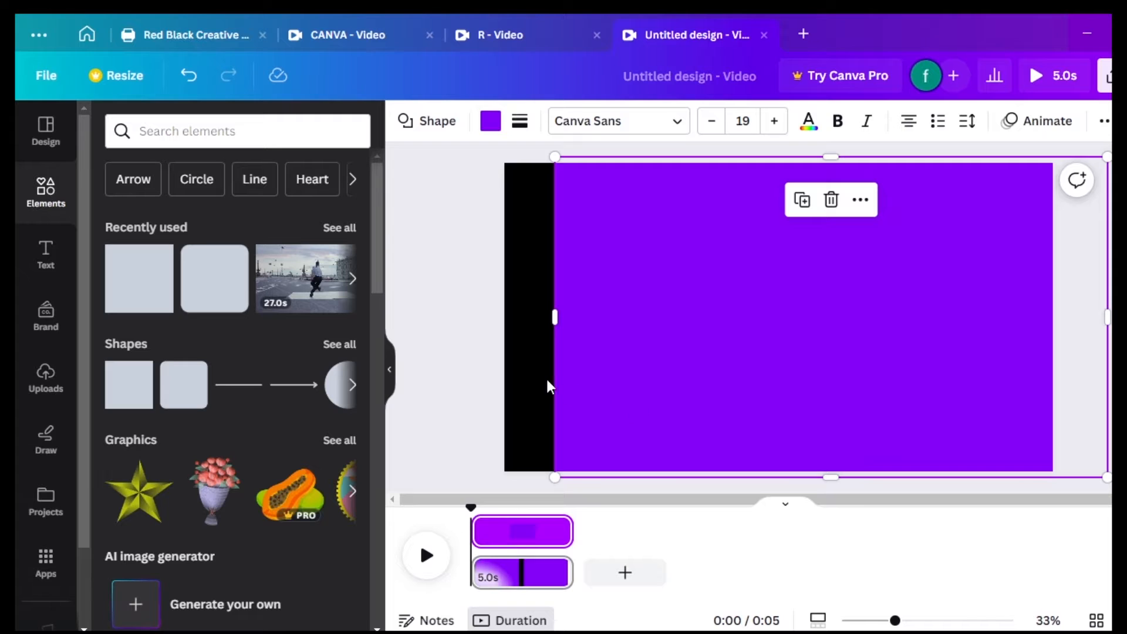
{"action": "left_click", "coordinate": [532, 344], "text": "shift"}
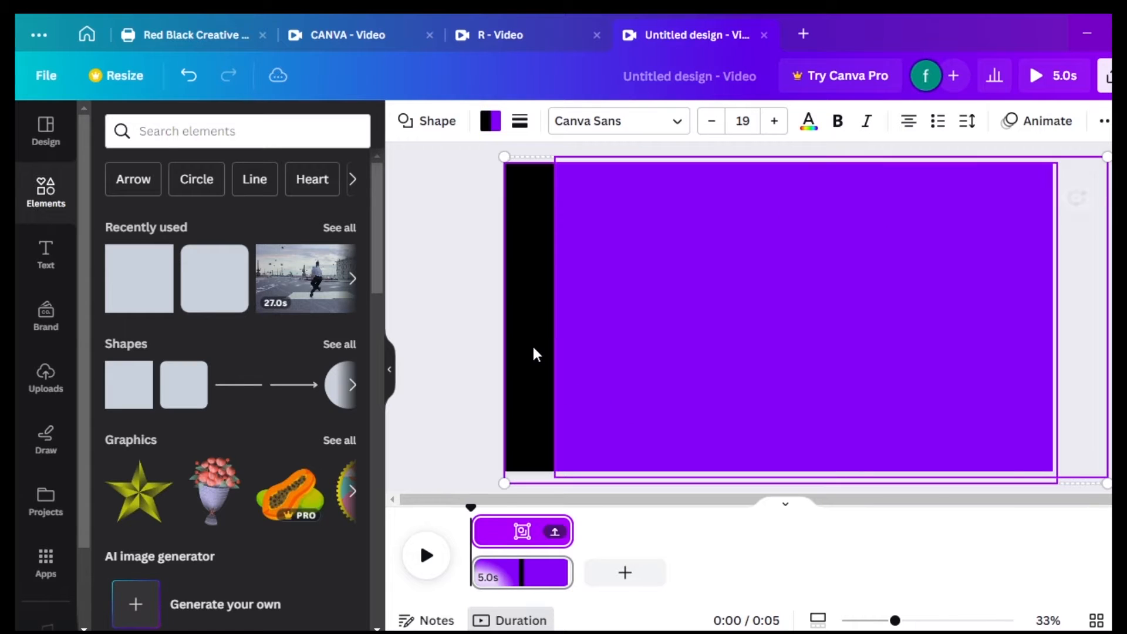
{"action": "left_click", "coordinate": [554, 532]}
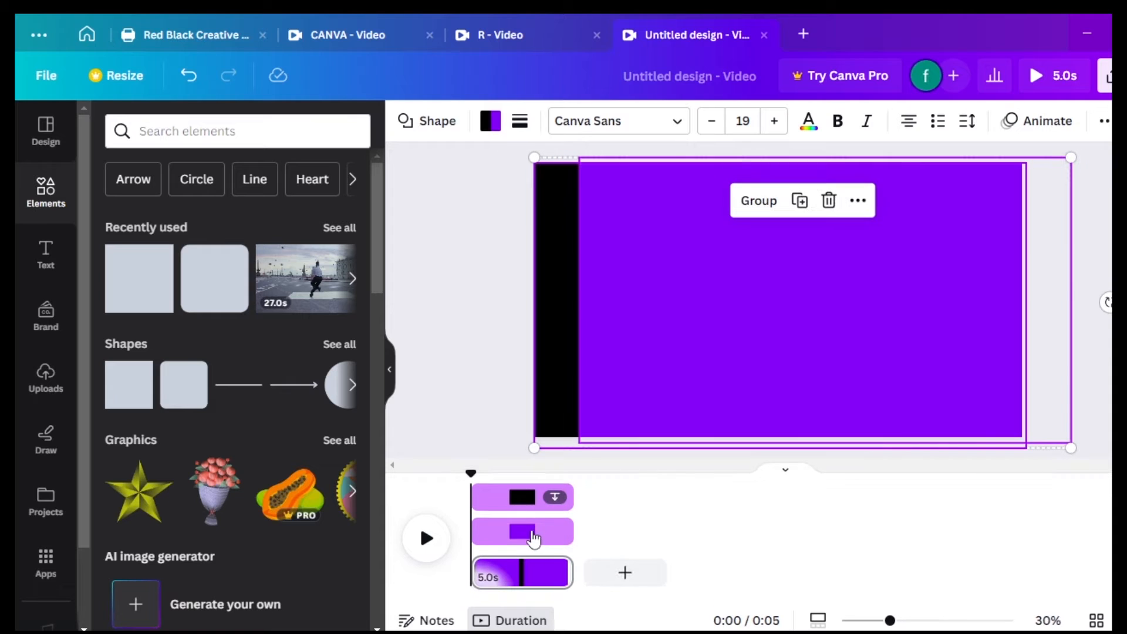
Extend the page's duration to 6.0 seconds in the timeline.
{"action": "mouse_move", "coordinate": [573, 572]}
{"action": "left_mouse_down"}
{"action": "mouse_move", "coordinate": [681, 555]}
{"action": "mouse_move", "coordinate": [594, 570]}
{"action": "left_mouse_up"}
{"action": "left_click", "coordinate": [818, 620]}
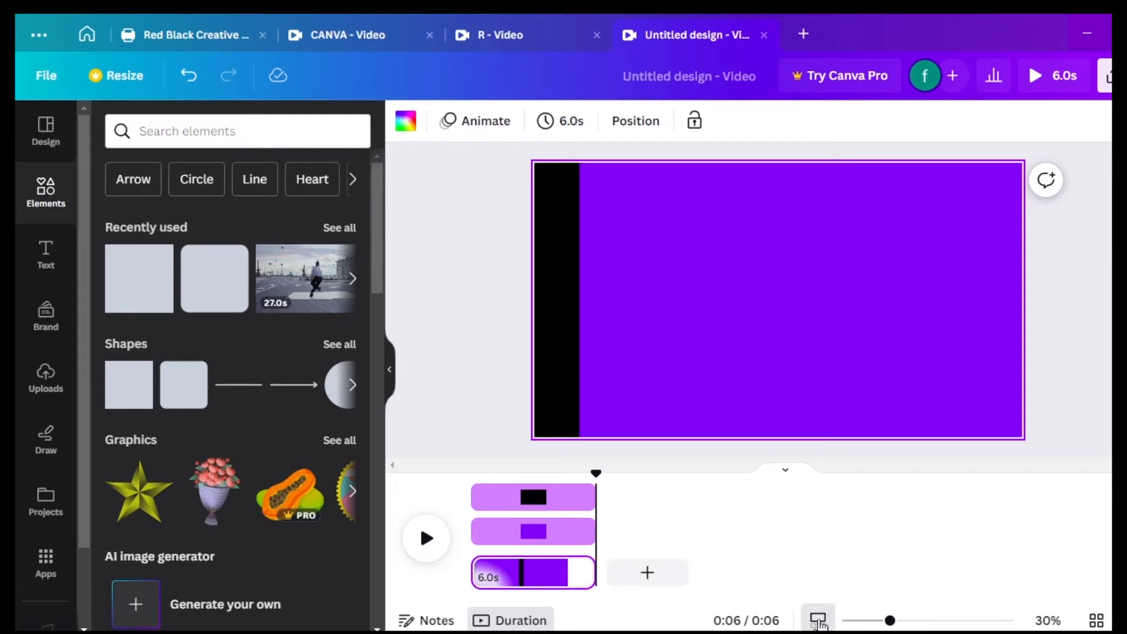
{"action": "left_click_drag", "start_coordinate": [874, 620], "coordinate": [966, 621]}
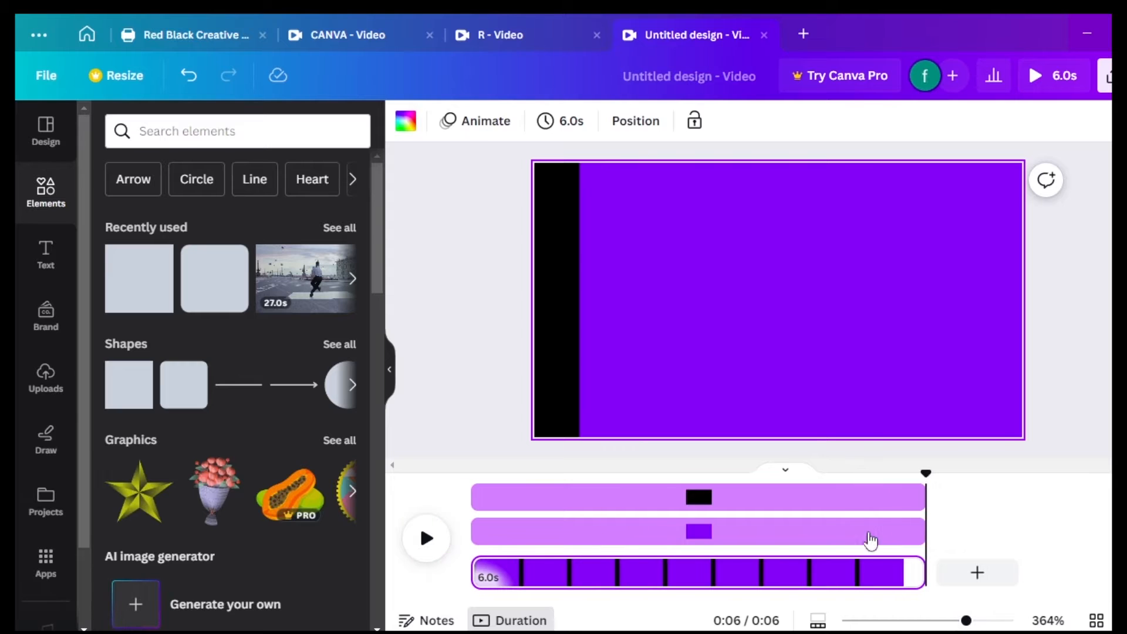
Trim the purple rectangle's timing to end at 0:02 and the black one's to run from about 0:01 to 0:03, overlapping slightly.
{"action": "left_click", "coordinate": [862, 543]}
{"action": "left_click_drag", "start_coordinate": [863, 543], "coordinate": [620, 553]}
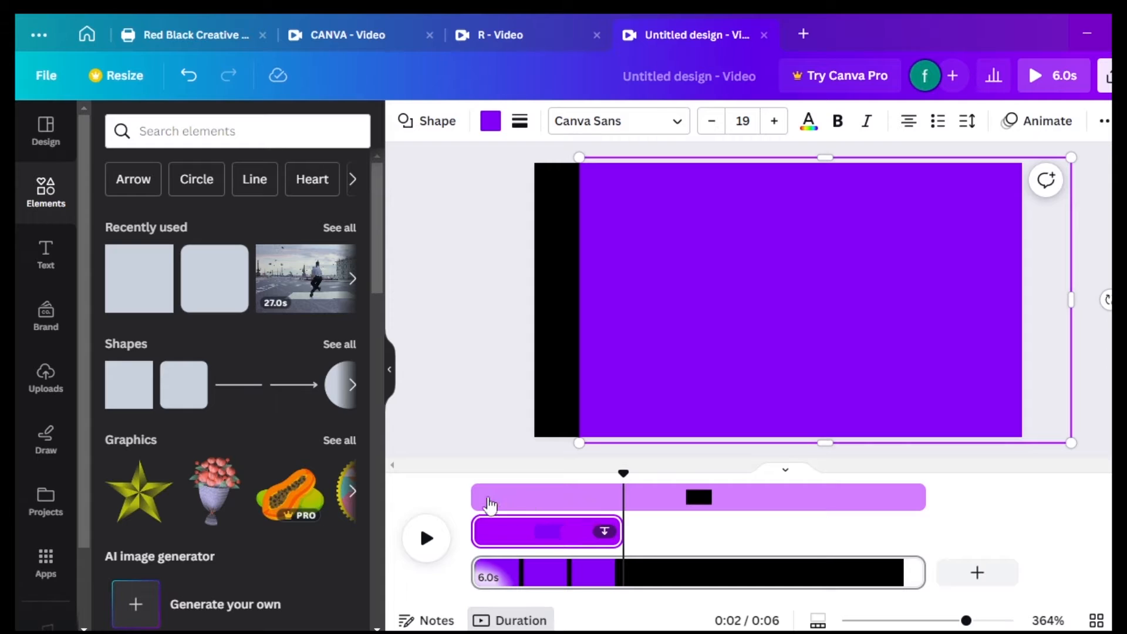
{"action": "left_click_drag", "start_coordinate": [475, 497], "coordinate": [608, 491]}
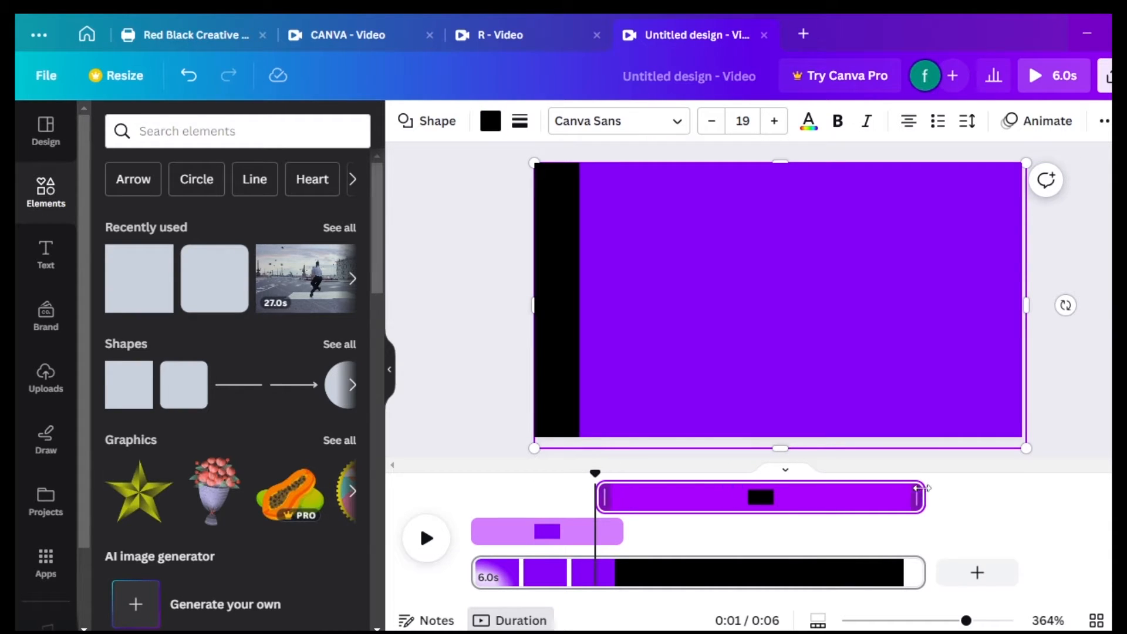
{"action": "left_click_drag", "start_coordinate": [920, 497], "coordinate": [742, 520]}
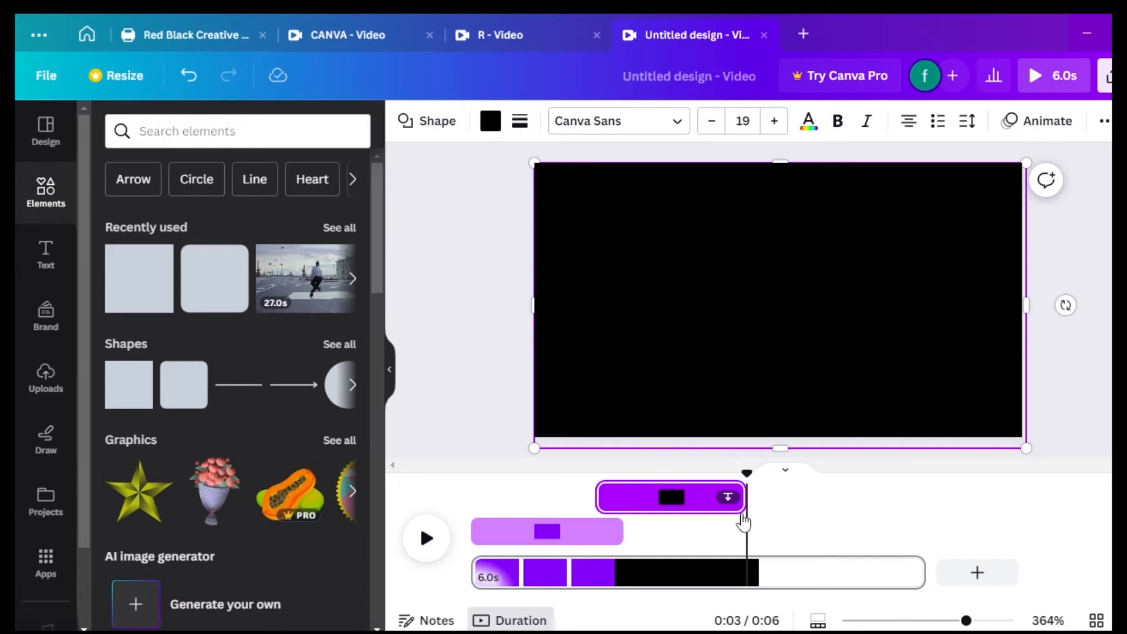
Move the purple rectangle back left so it covers the whole page.
{"action": "left_click", "coordinate": [709, 390]}
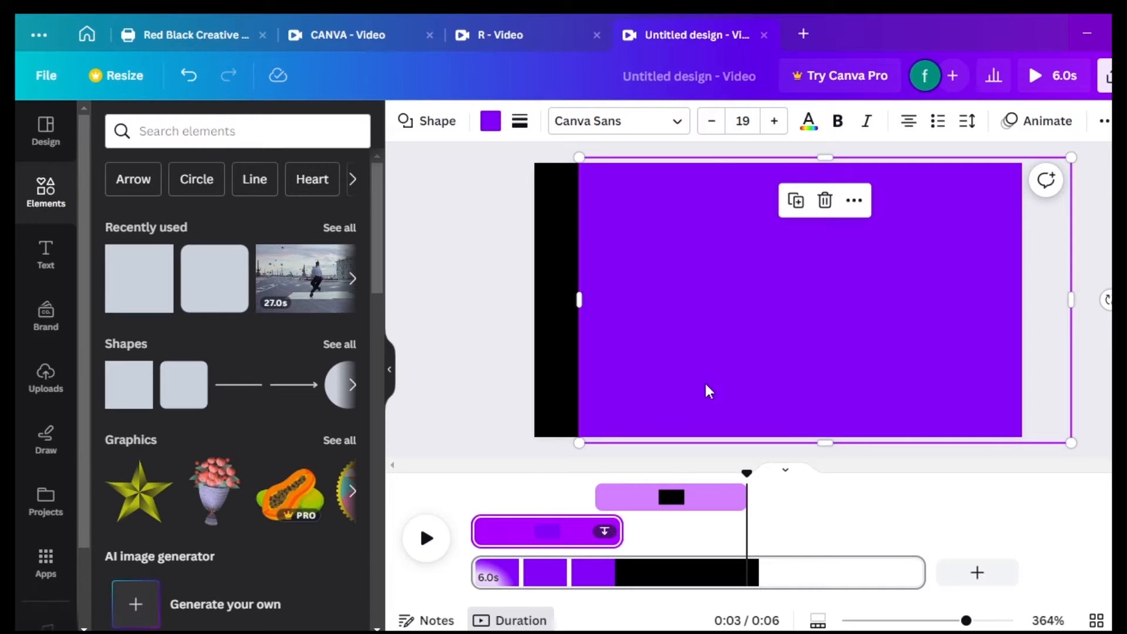
{"action": "left_click_drag", "start_coordinate": [696, 392], "coordinate": [665, 394]}
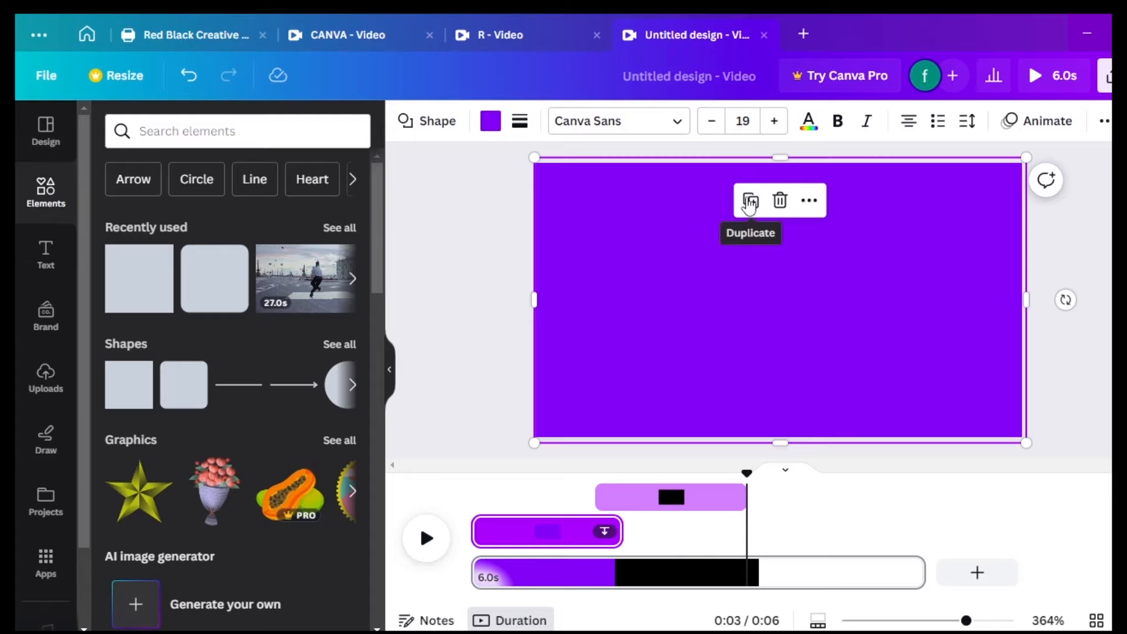
Duplicate the full-page purple rectangle and recolour the copy orange.
{"action": "left_click", "coordinate": [749, 202]}
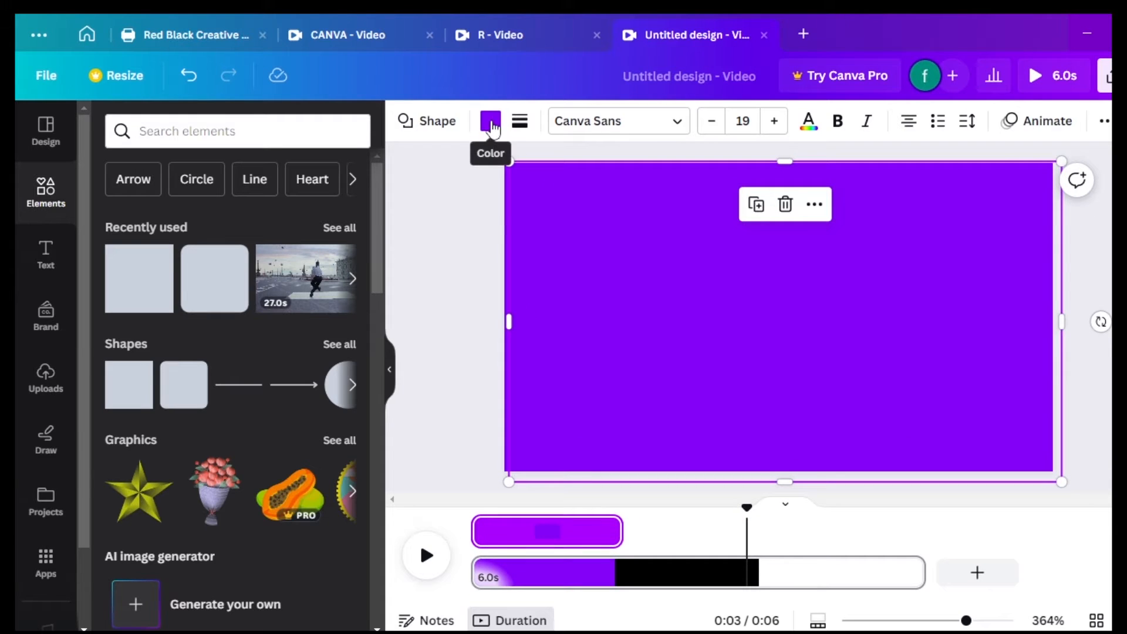
{"action": "left_click", "coordinate": [491, 122]}
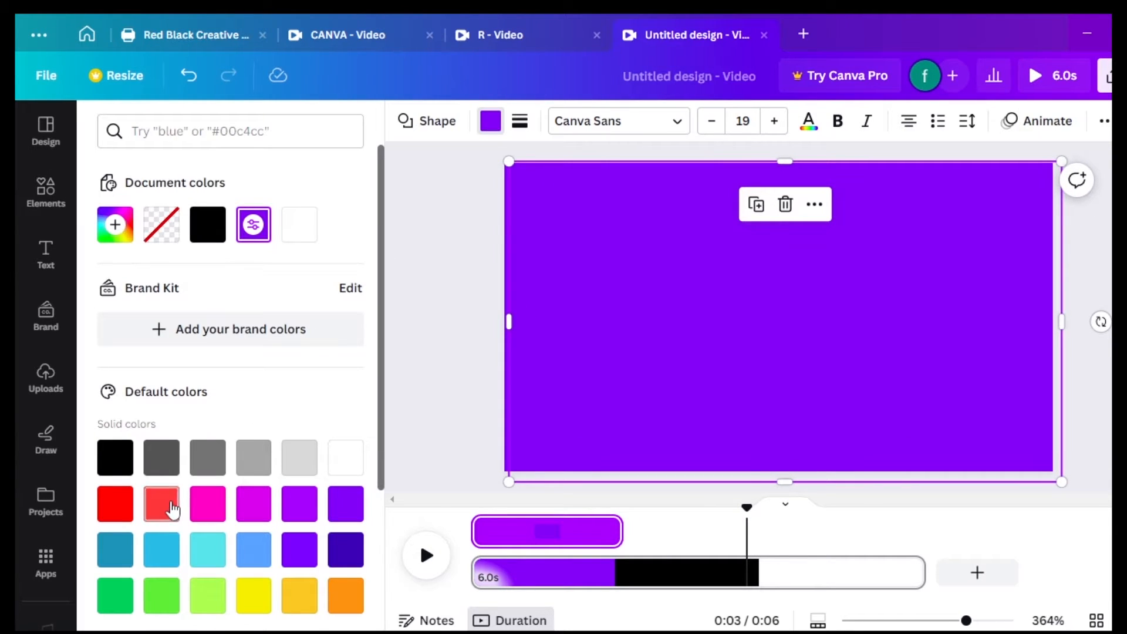
{"action": "left_click", "coordinate": [162, 504]}
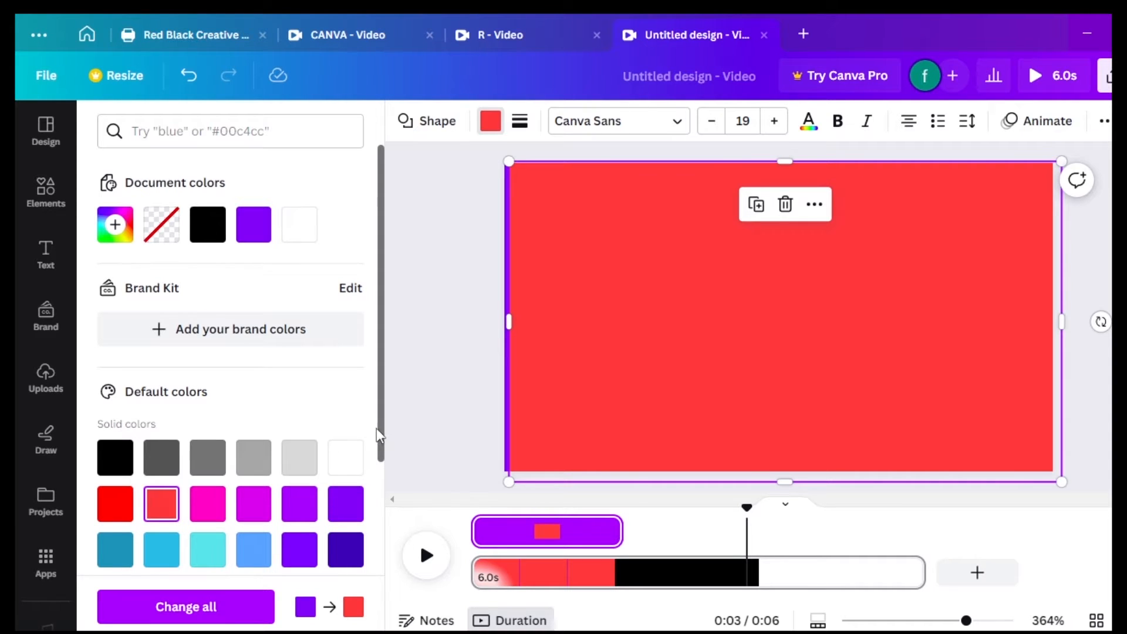
{"action": "scroll", "coordinate": [378, 449], "scroll_direction": "down", "scroll_amount": 2}
{"action": "scroll", "coordinate": [346, 508], "scroll_direction": "down", "scroll_amount": 1}
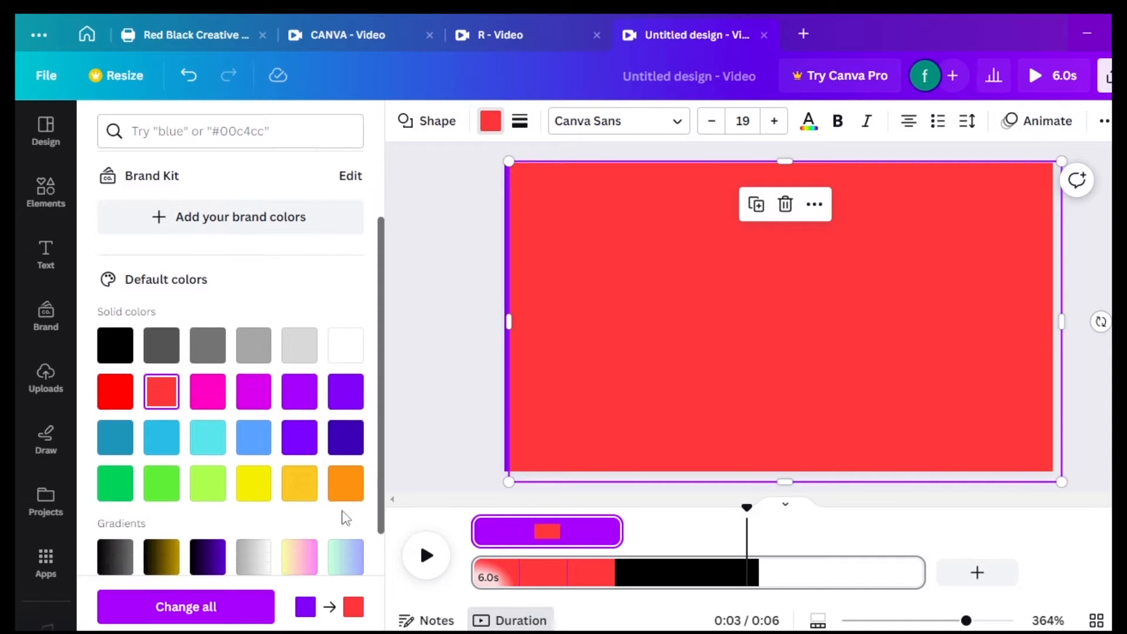
{"action": "left_click", "coordinate": [348, 498]}
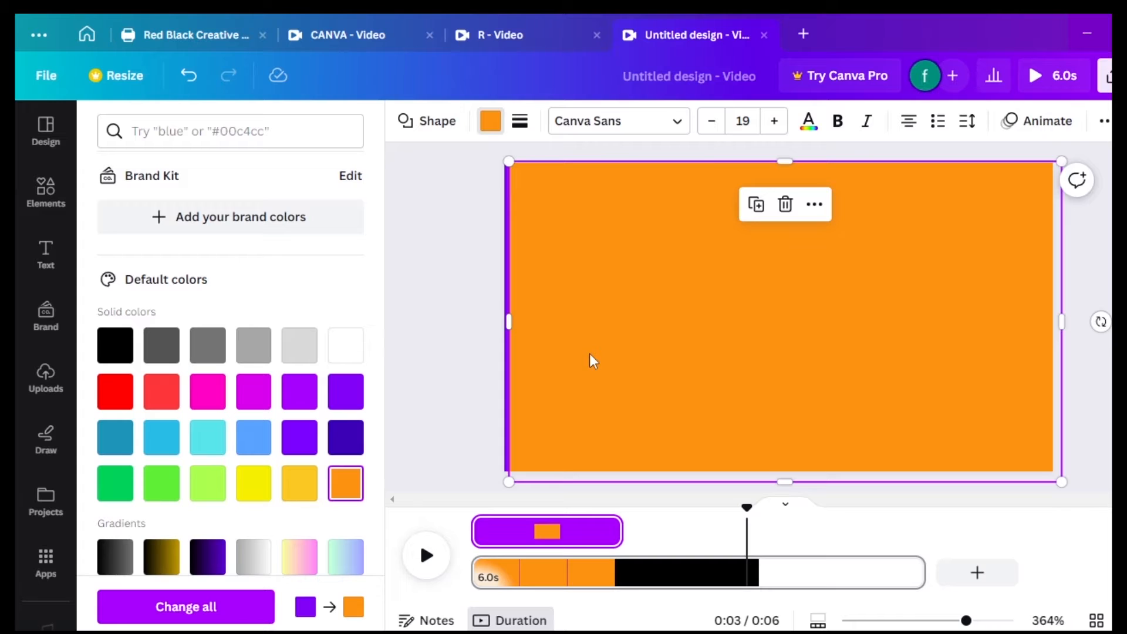
Shift the orange rectangle right to expose a strip of the purple one, and show timing for both rectangles.
{"action": "left_click_drag", "start_coordinate": [590, 354], "coordinate": [649, 352]}
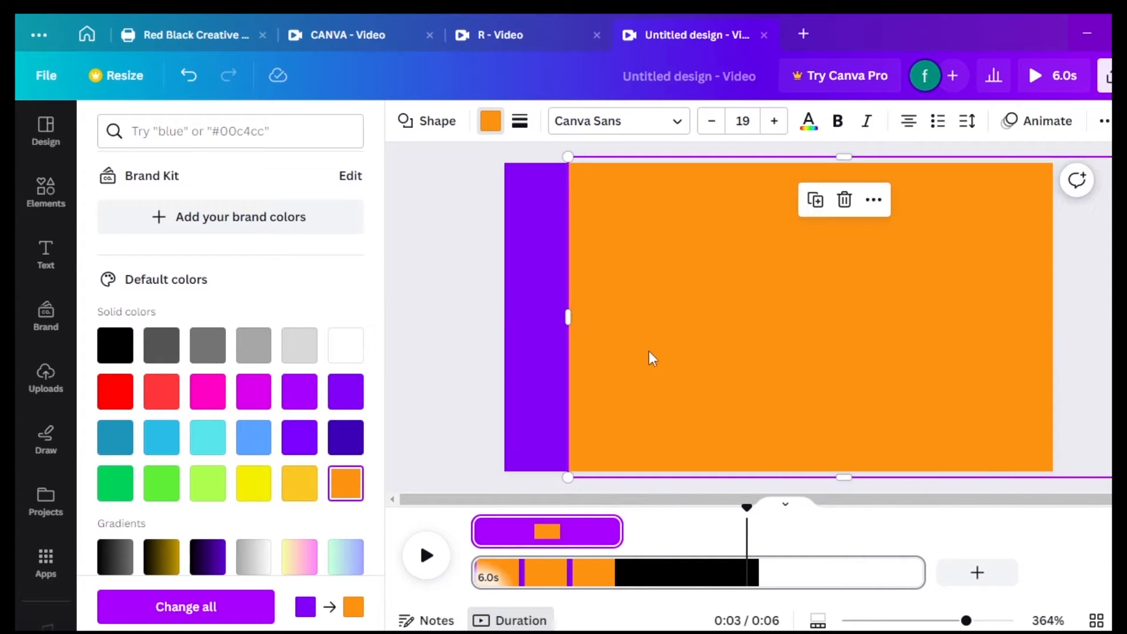
{"action": "left_click", "coordinate": [552, 329], "text": "shift"}
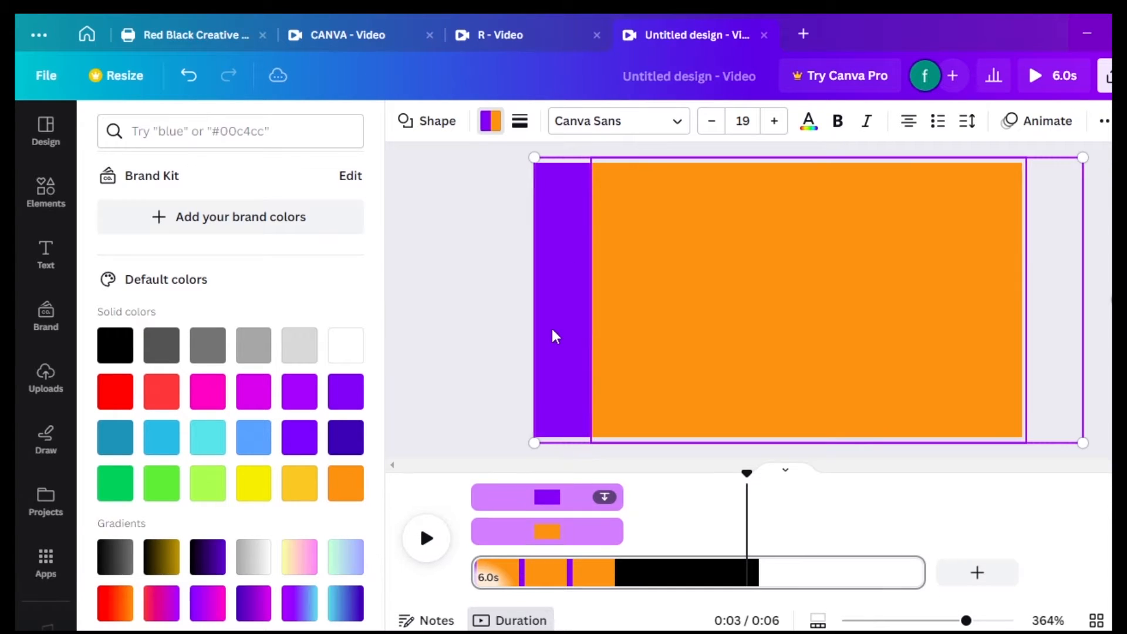
{"action": "left_click", "coordinate": [632, 336], "text": "shift"}
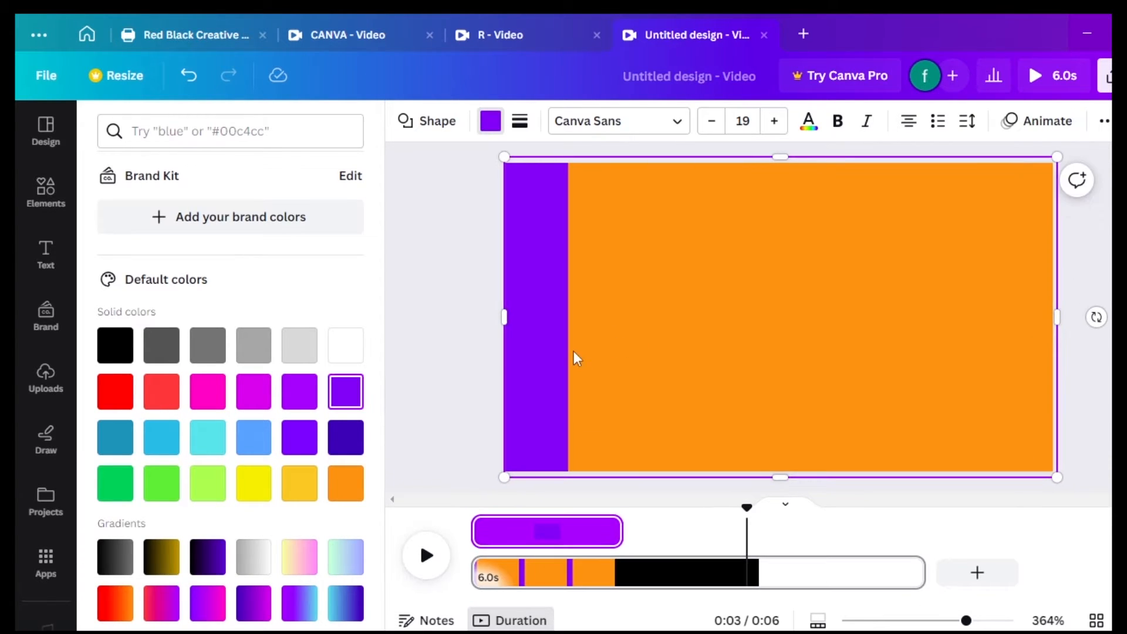
{"action": "key", "text": "Escape"}
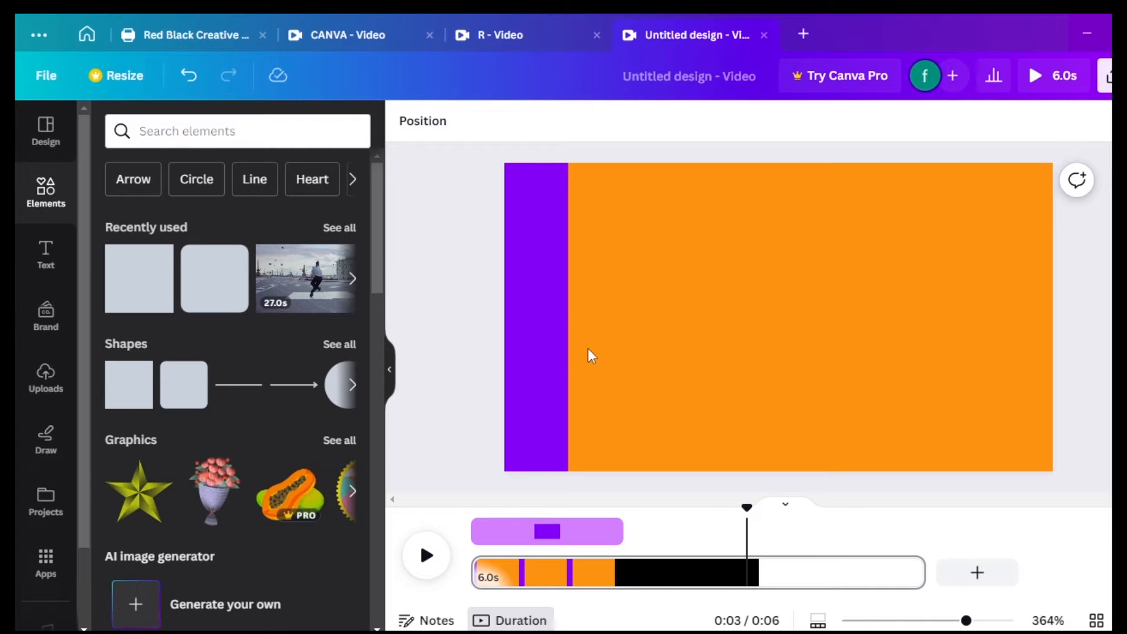
{"action": "left_click", "coordinate": [588, 349]}
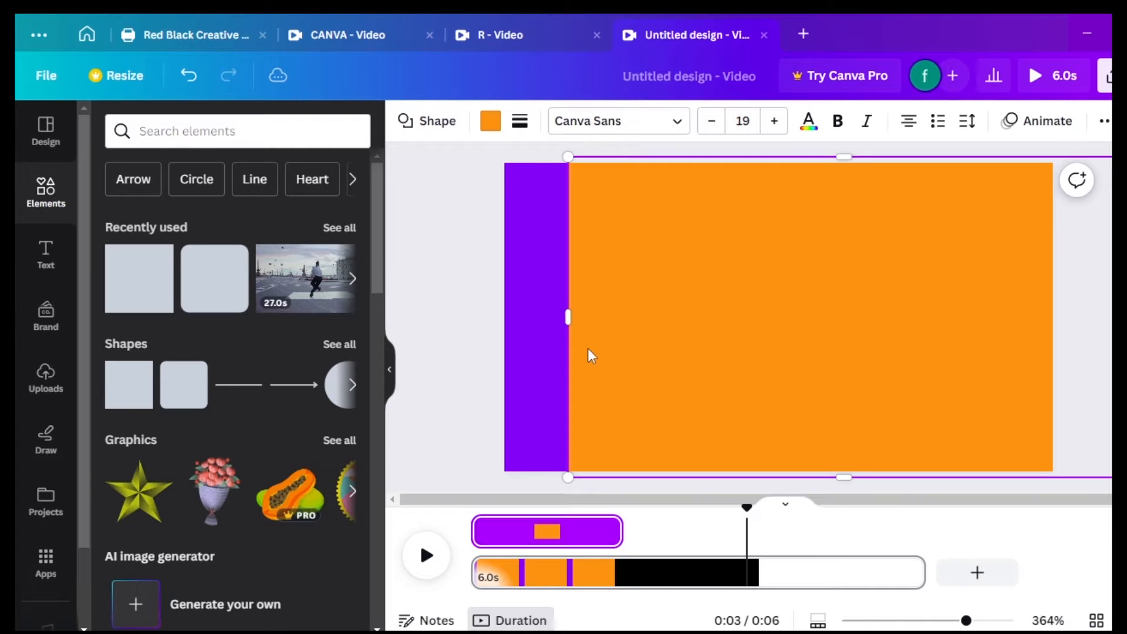
{"action": "left_click", "coordinate": [540, 363], "text": "shift"}
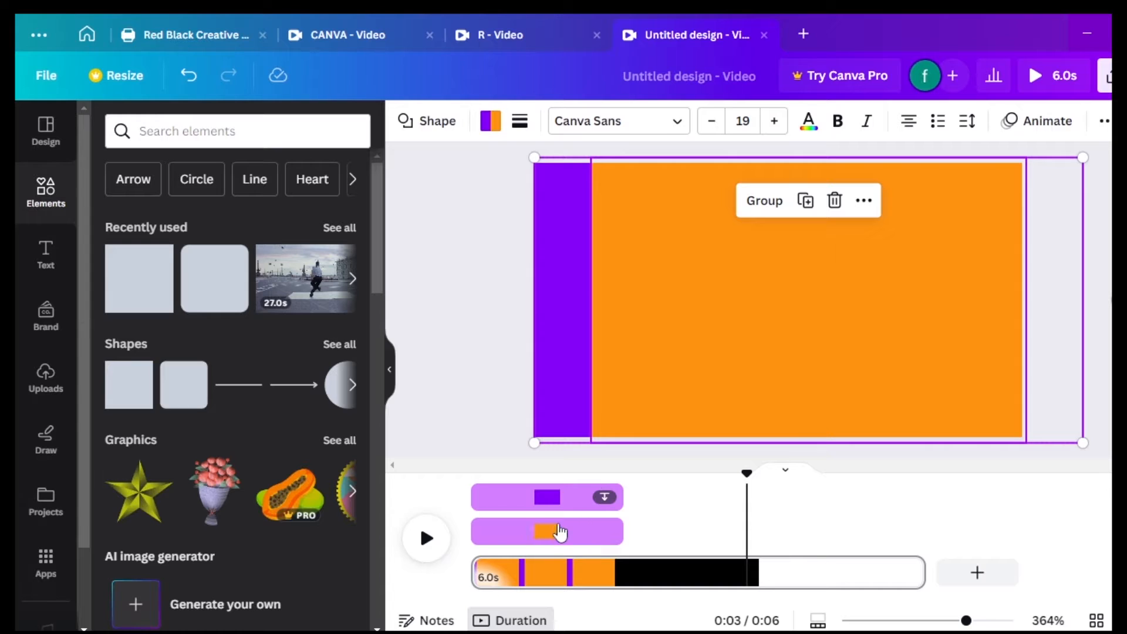
Move the orange rectangle's timing to start at about 0:04, just after the black one ends, and play the video from the start.
{"action": "left_click_drag", "start_coordinate": [546, 531], "coordinate": [697, 519]}
{"action": "left_click_drag", "start_coordinate": [699, 519], "coordinate": [830, 530]}
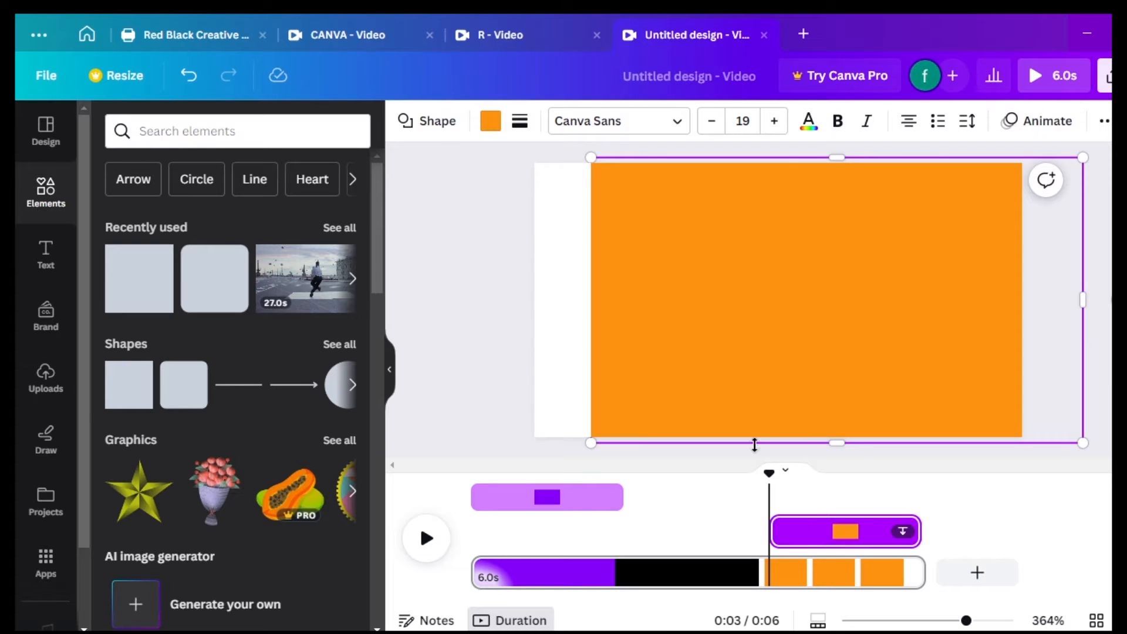
{"action": "left_click_drag", "start_coordinate": [769, 474], "coordinate": [433, 478]}
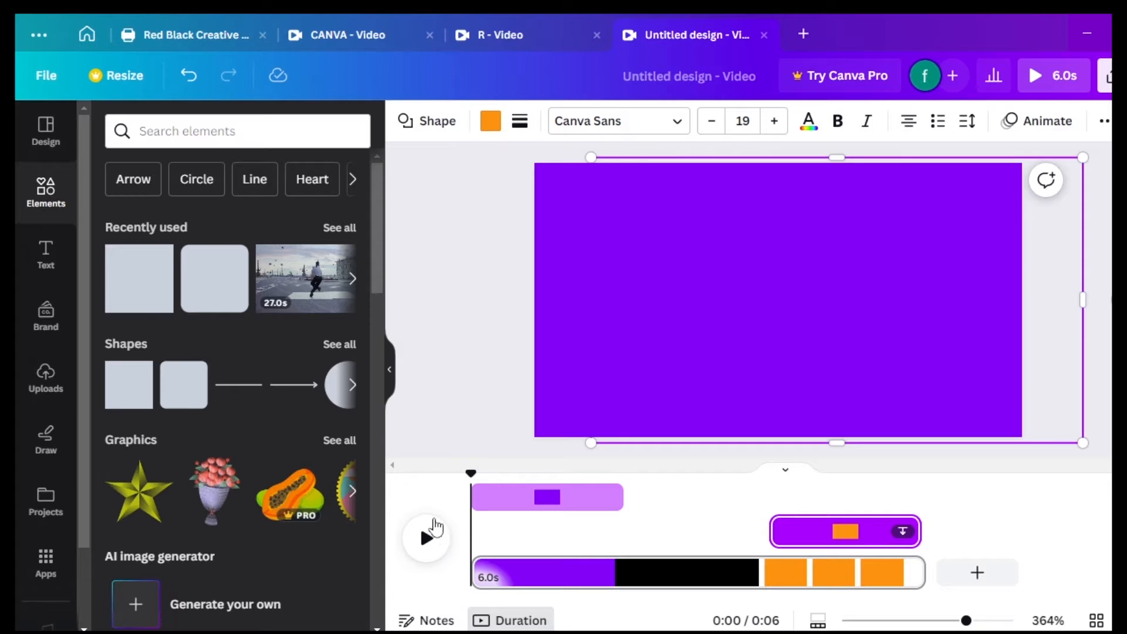
{"action": "left_click", "coordinate": [425, 539]}
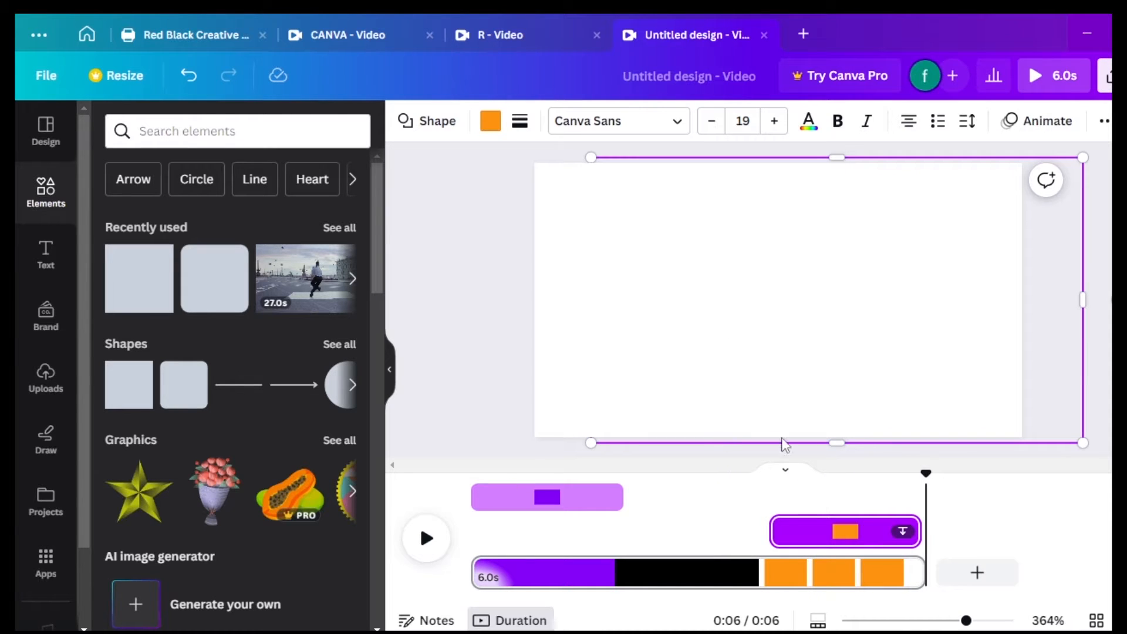
Move the orange rectangle back left so it covers the whole page, and replay the video from the start.
{"action": "left_click_drag", "start_coordinate": [926, 473], "coordinate": [774, 473]}
{"action": "left_click", "coordinate": [762, 349]}
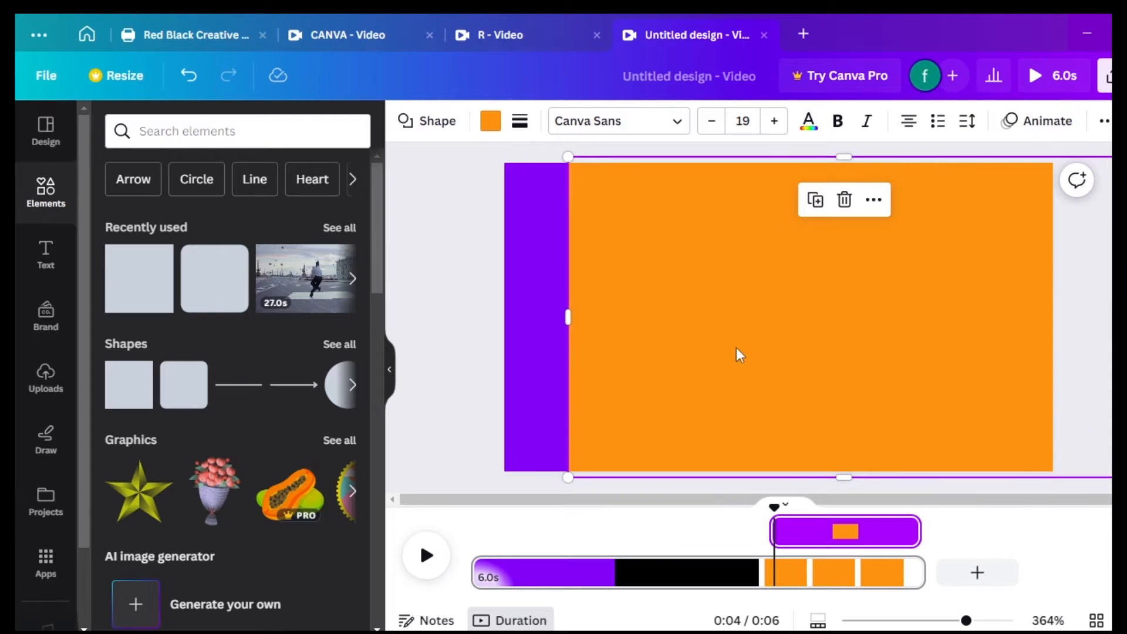
{"action": "left_click_drag", "start_coordinate": [731, 356], "coordinate": [674, 361]}
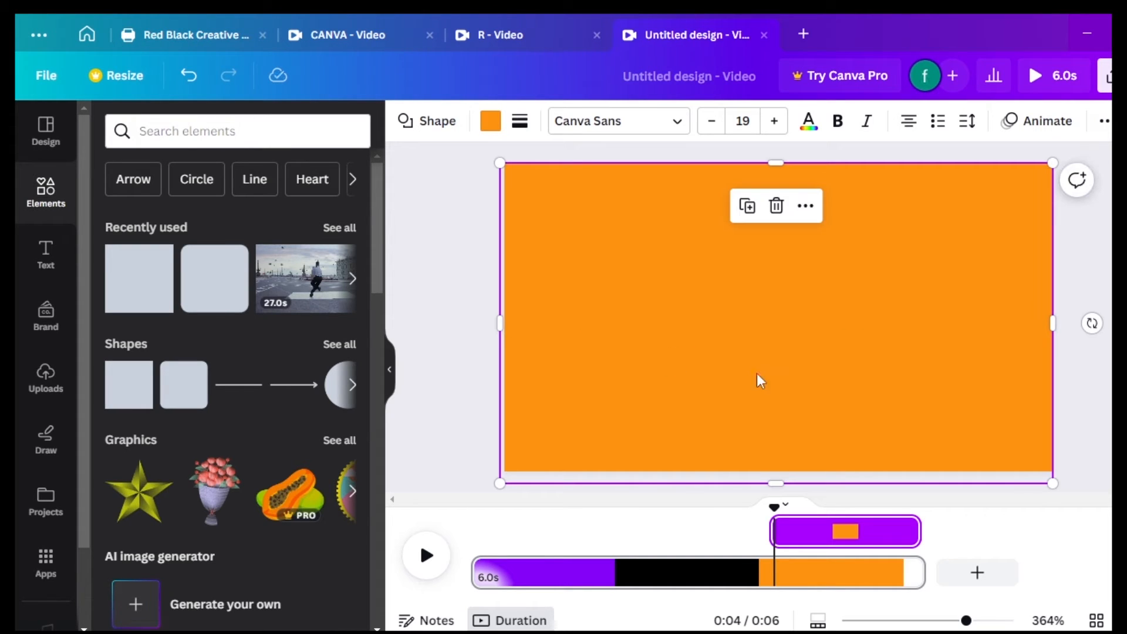
{"action": "left_click_drag", "start_coordinate": [775, 508], "coordinate": [449, 555]}
{"action": "left_click", "coordinate": [430, 574]}
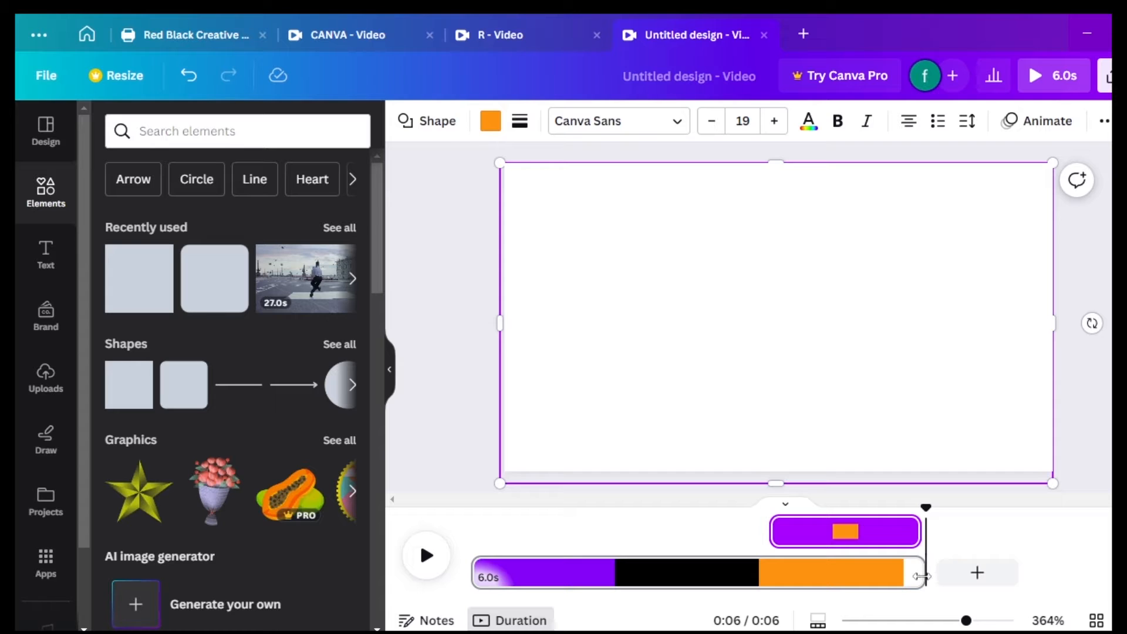
Shorten the page's duration to 5.7 seconds so it ends with the orange section, and return the playhead to 0:00.
{"action": "left_click_drag", "start_coordinate": [922, 577], "coordinate": [899, 575]}
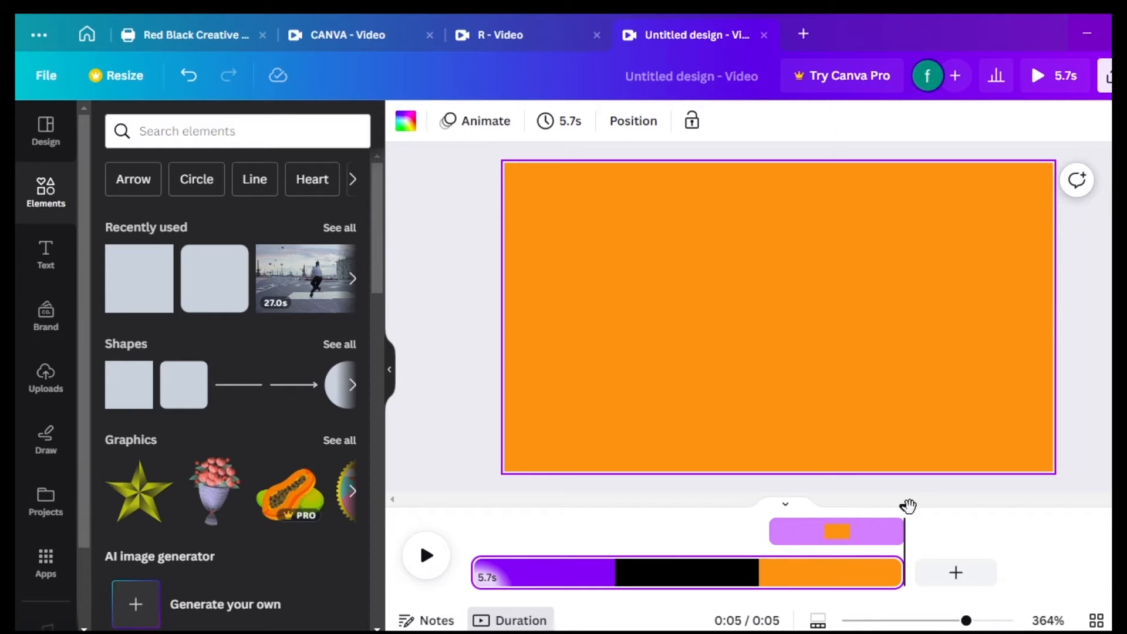
{"action": "left_click_drag", "start_coordinate": [908, 506], "coordinate": [853, 513]}
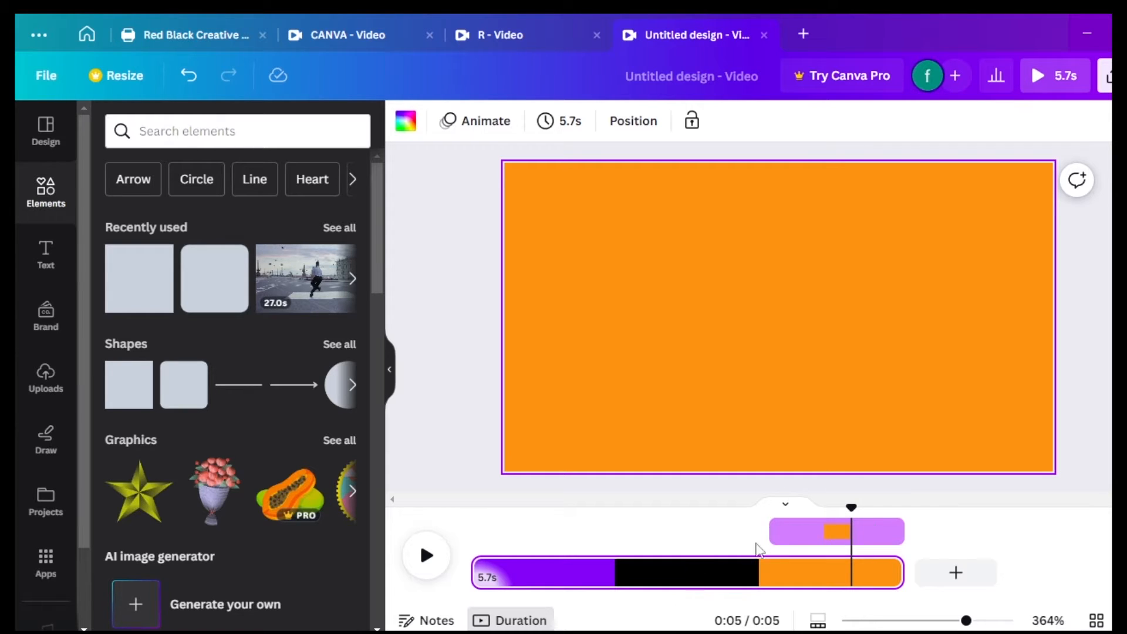
{"action": "mouse_move", "coordinate": [779, 528]}
{"action": "left_click_drag", "start_coordinate": [852, 509], "coordinate": [471, 508]}
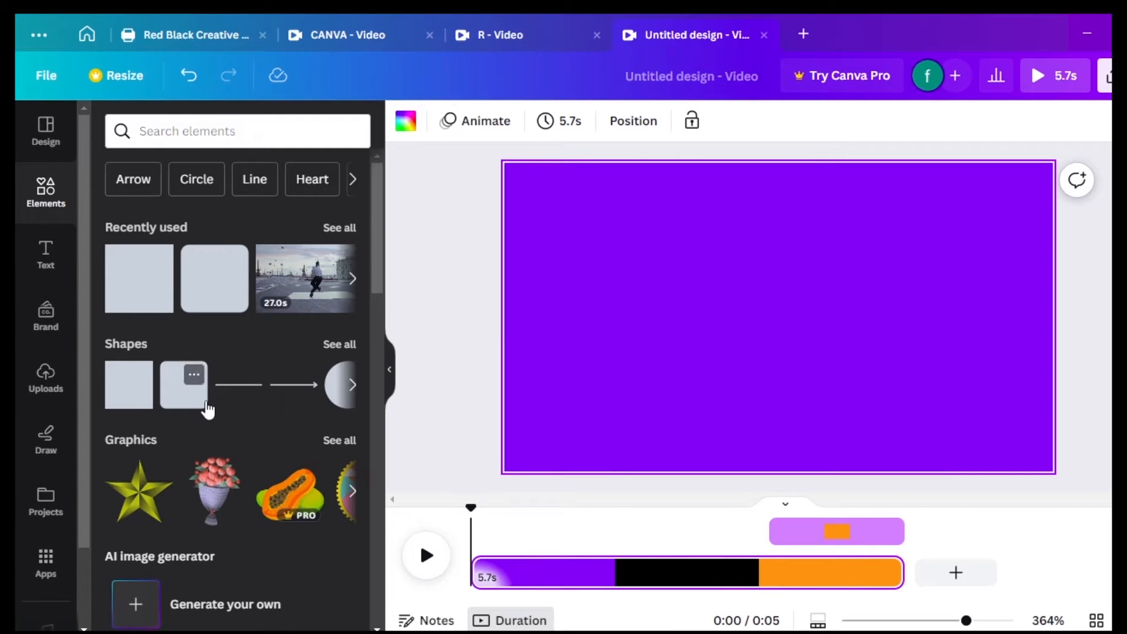
Add a heading to the page with the text YOUTUBE.
{"action": "left_click", "coordinate": [46, 263]}
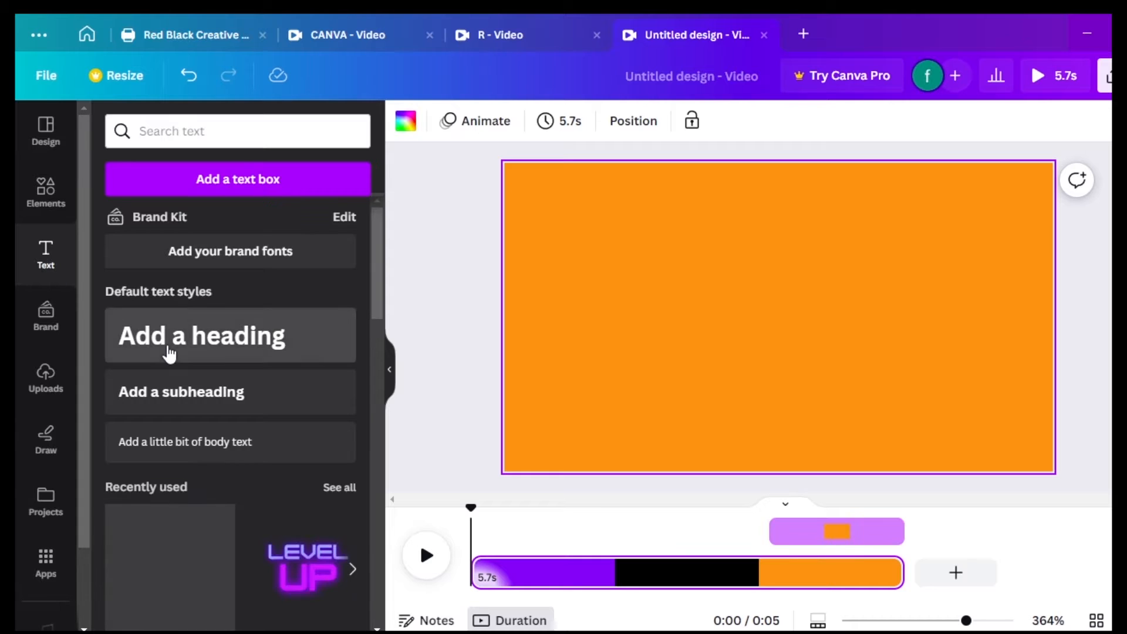
{"action": "left_click", "coordinate": [170, 354]}
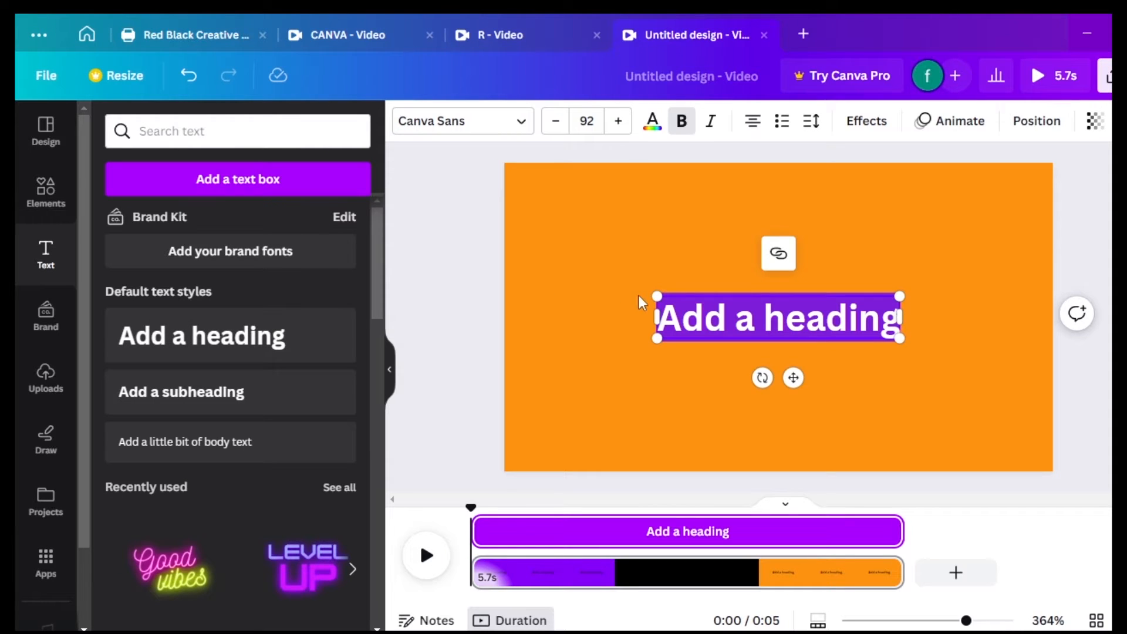
{"action": "type", "text": "YO"}
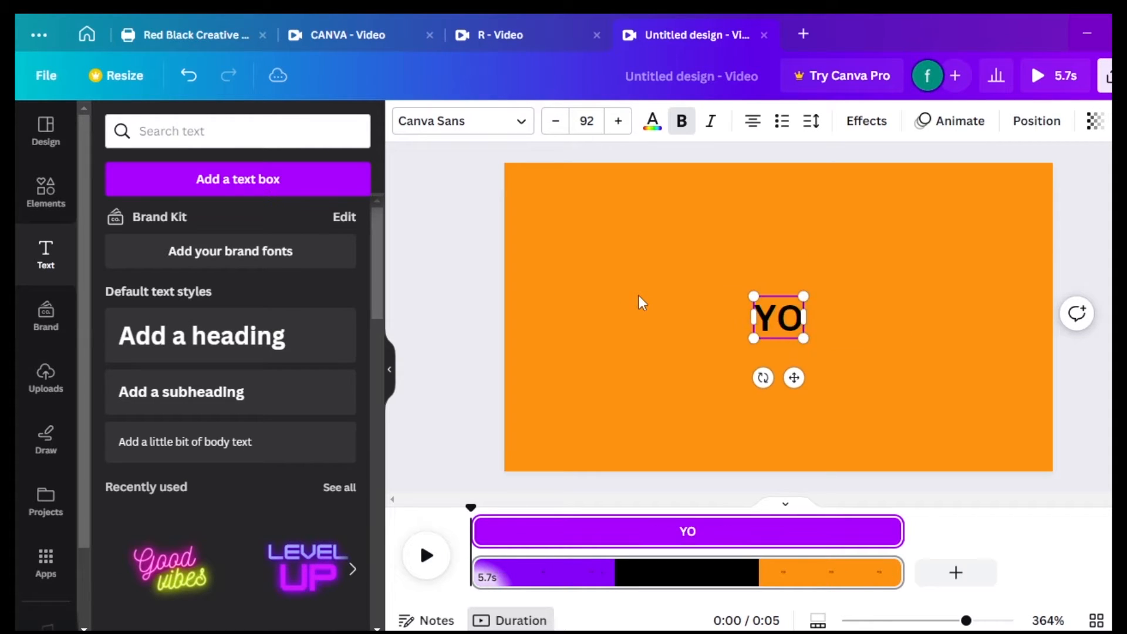
{"action": "type", "text": "UT"}
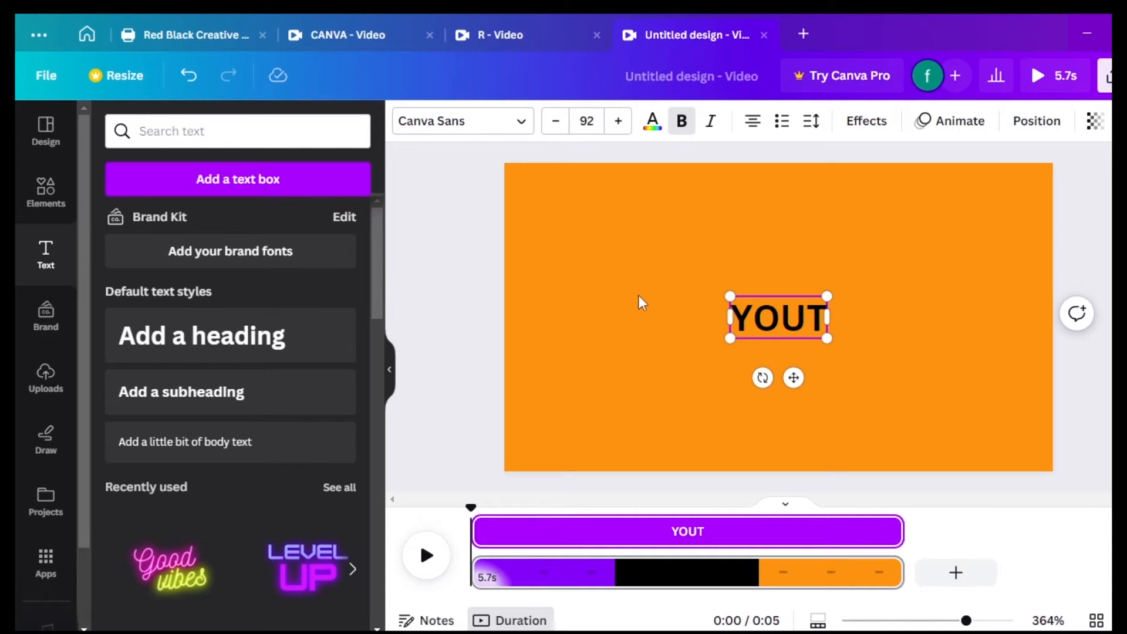
{"action": "key", "text": "BackSpace"}
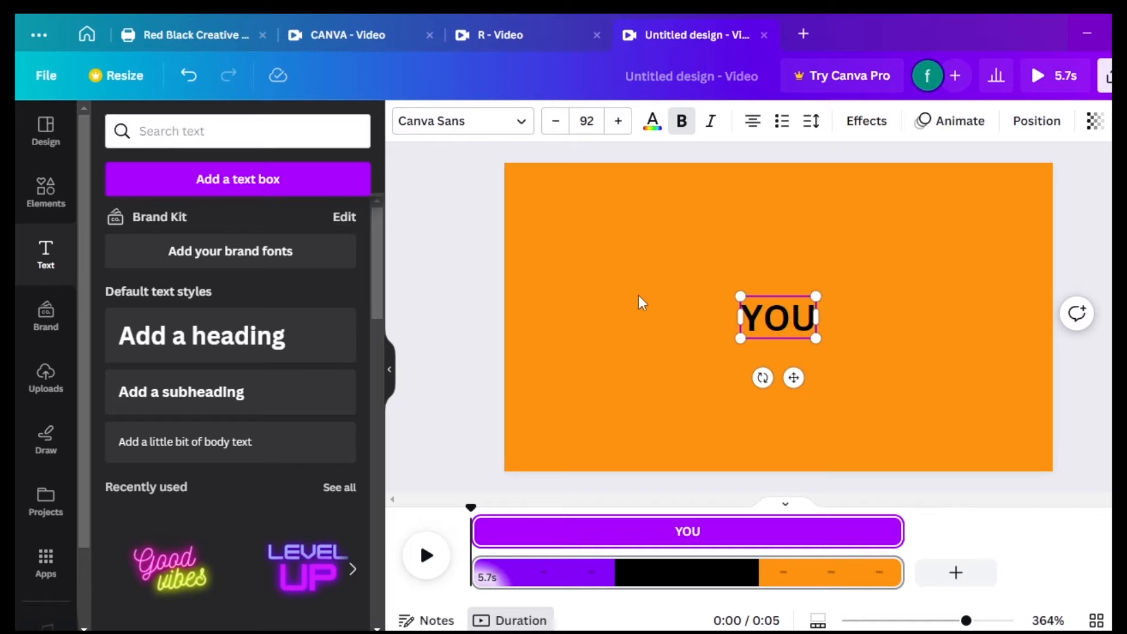
{"action": "type", "text": "TUBE"}
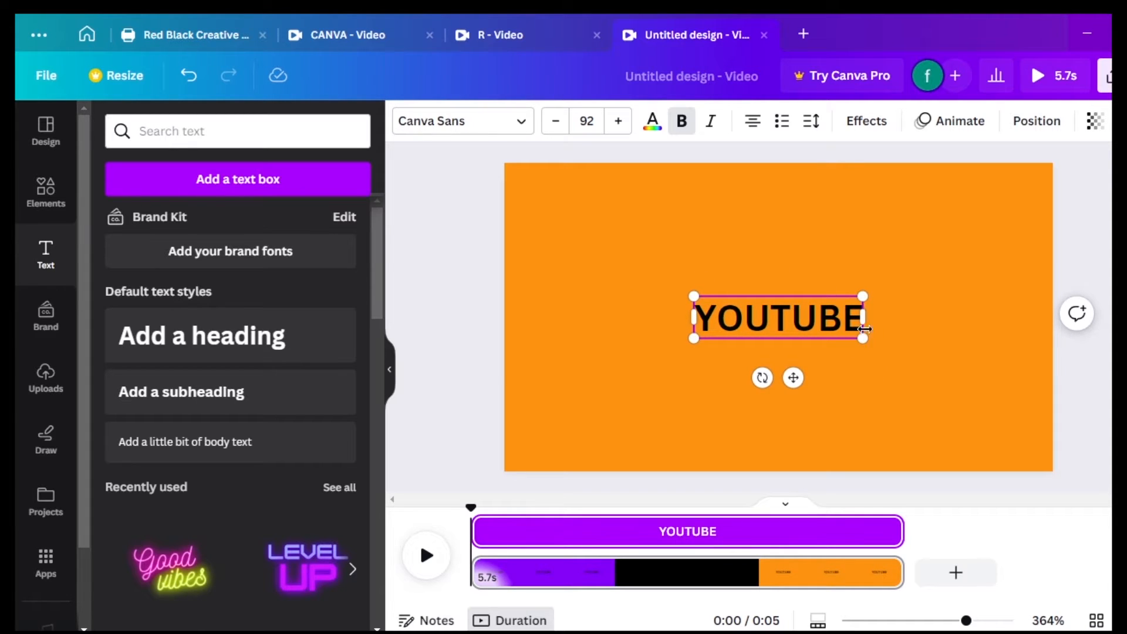
Enlarge the YOUTUBE heading to font size 187 and place it near the centre of the page.
{"action": "left_click_drag", "start_coordinate": [863, 338], "coordinate": [945, 382]}
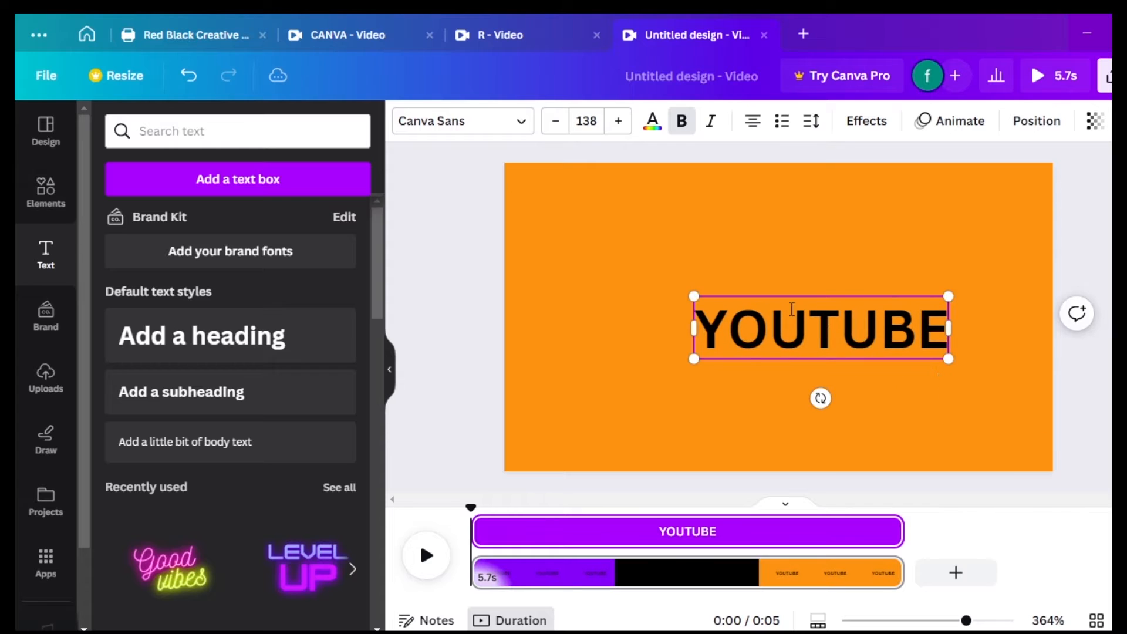
{"action": "left_click_drag", "start_coordinate": [681, 288], "coordinate": [602, 251]}
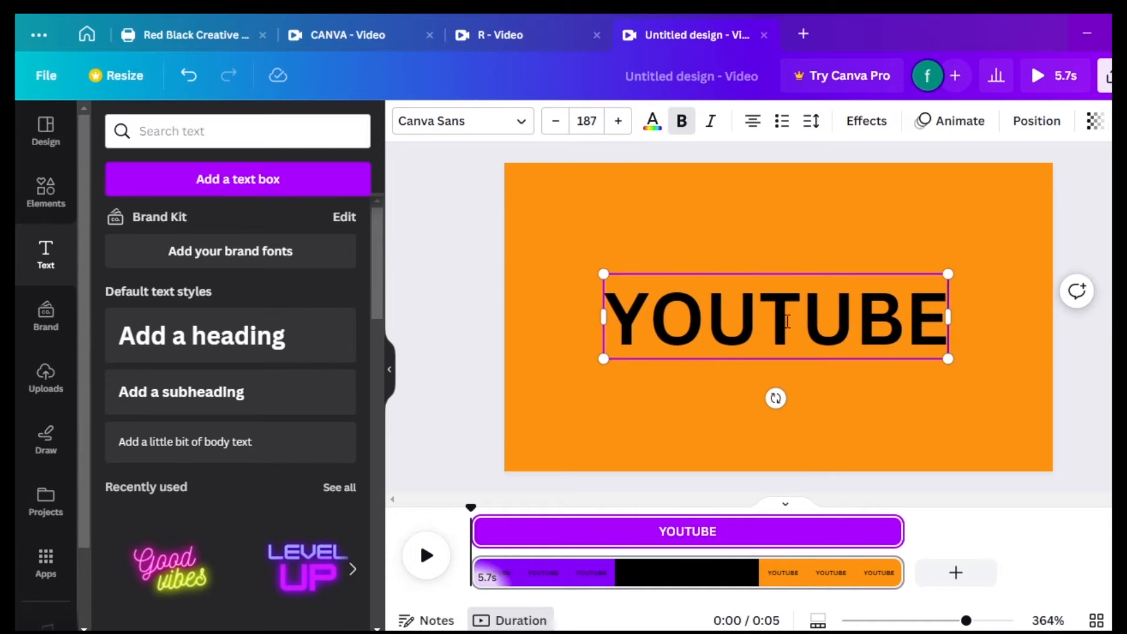
{"action": "mouse_move", "coordinate": [847, 361]}
{"action": "left_mouse_down"}
{"action": "mouse_move", "coordinate": [833, 347]}
{"action": "mouse_move", "coordinate": [847, 368]}
{"action": "left_mouse_up"}
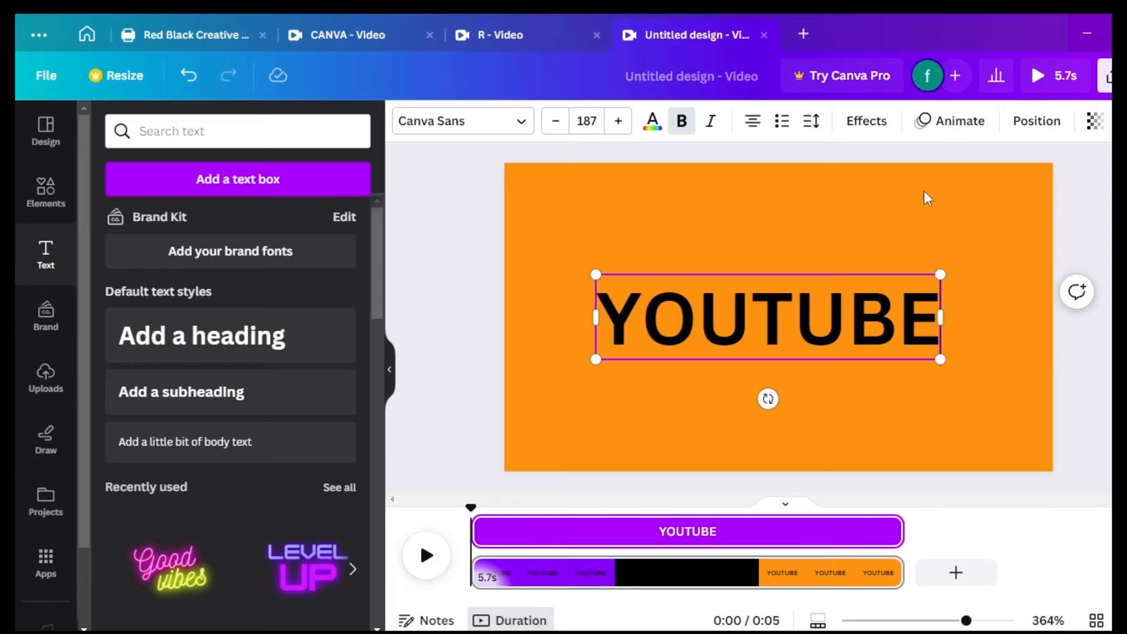
Apply the Roll text animation to the YOUTUBE heading on both enter and exit, and leave the heading selected.
{"action": "left_click", "coordinate": [950, 130]}
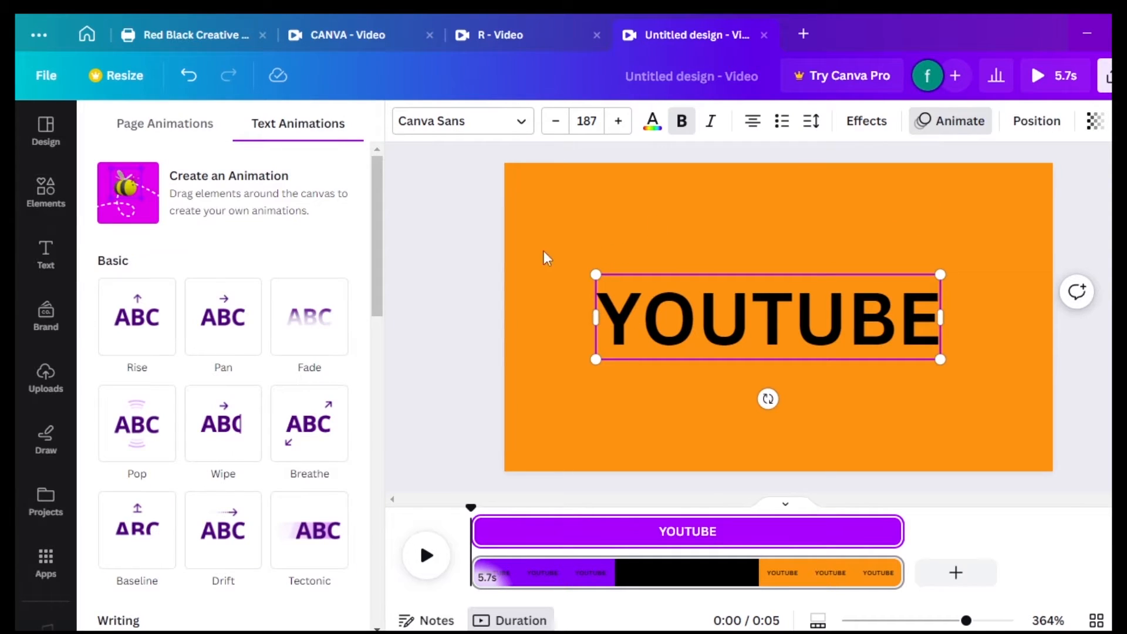
{"action": "left_click_drag", "start_coordinate": [374, 241], "coordinate": [367, 421]}
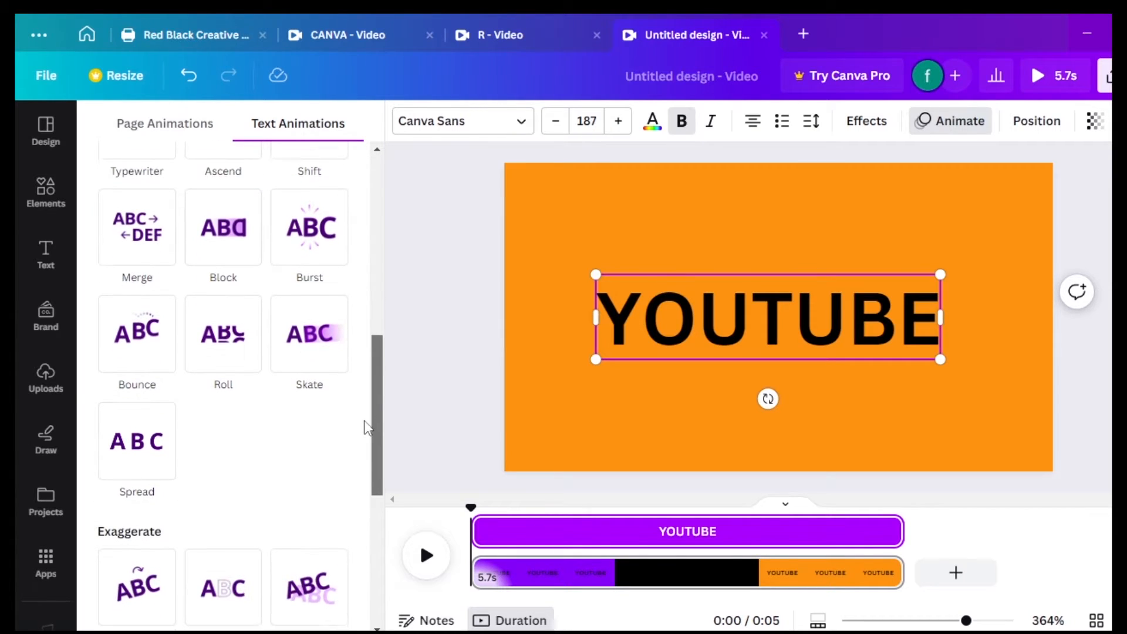
{"action": "left_click", "coordinate": [232, 350]}
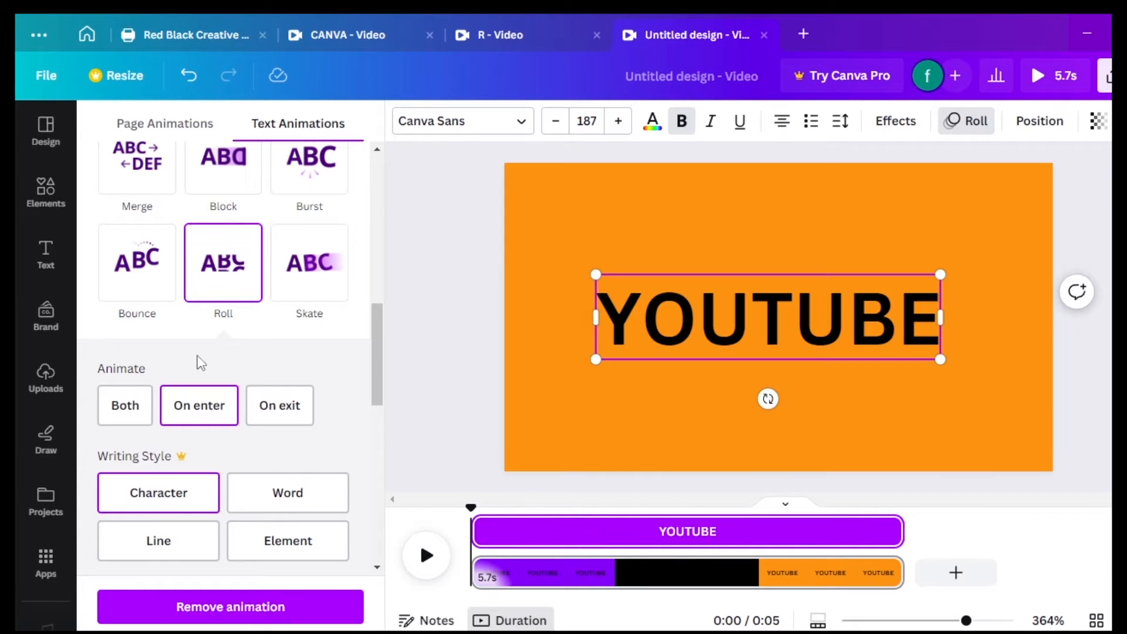
{"action": "left_click", "coordinate": [117, 409]}
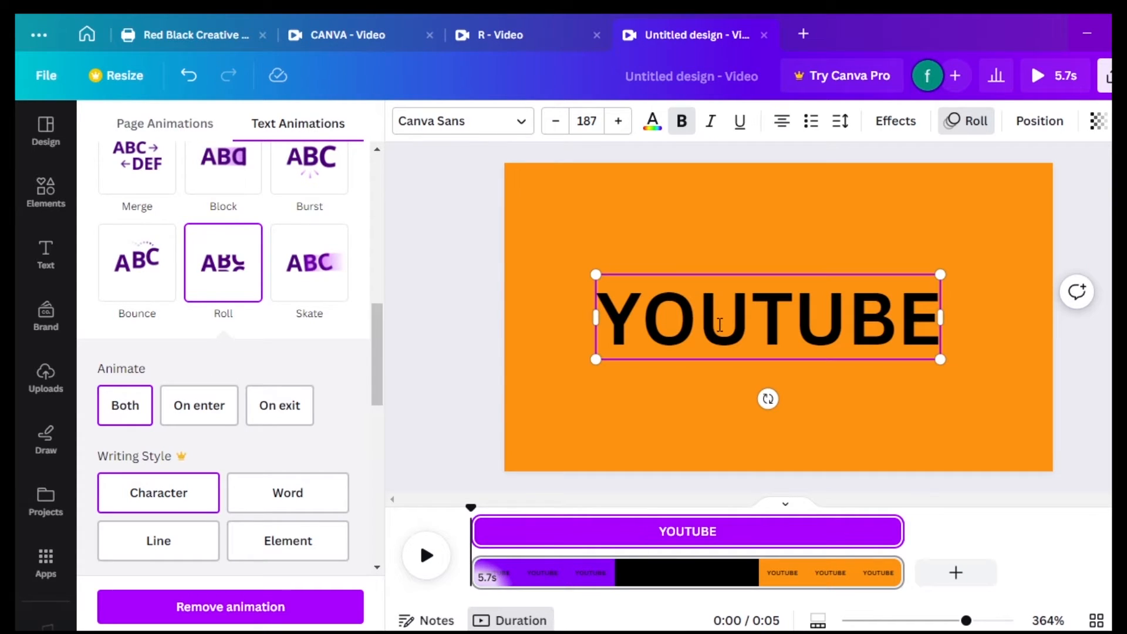
{"action": "left_click", "coordinate": [719, 325]}
{"action": "left_click", "coordinate": [718, 415]}
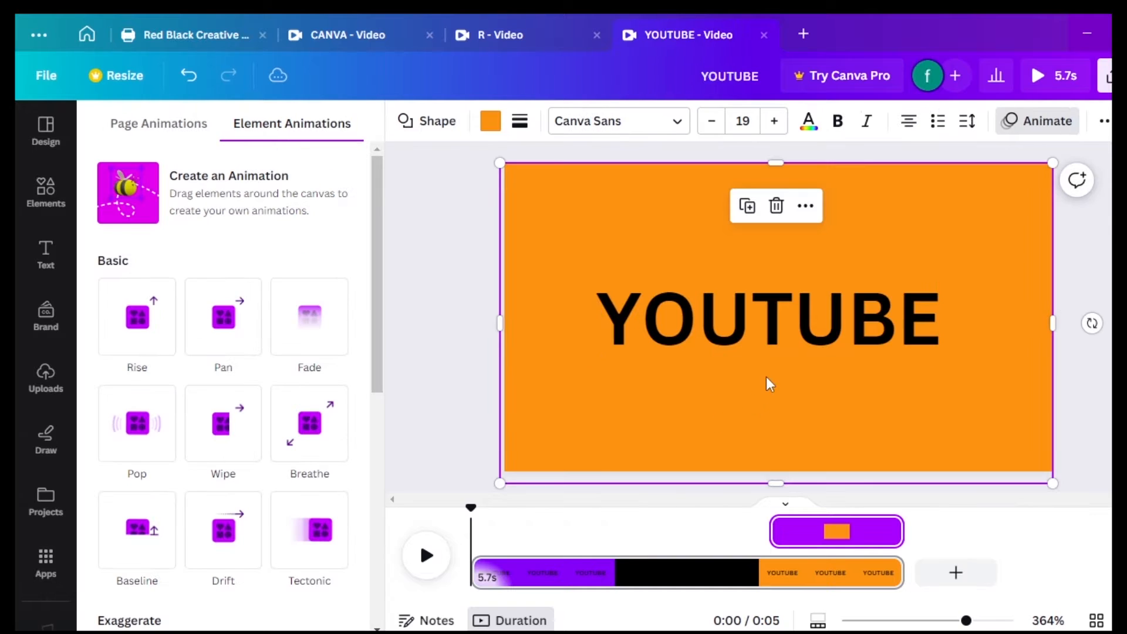
{"action": "left_click", "coordinate": [818, 315]}
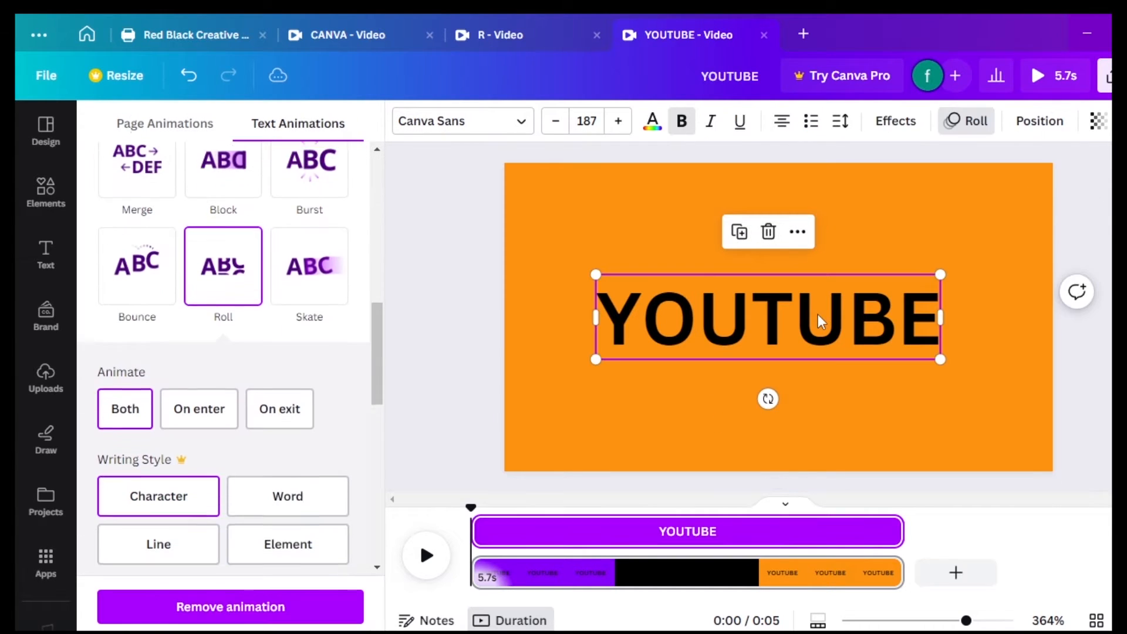
Duplicate the YOUTUBE heading and place the copy directly below the original.
{"action": "left_click", "coordinate": [739, 235]}
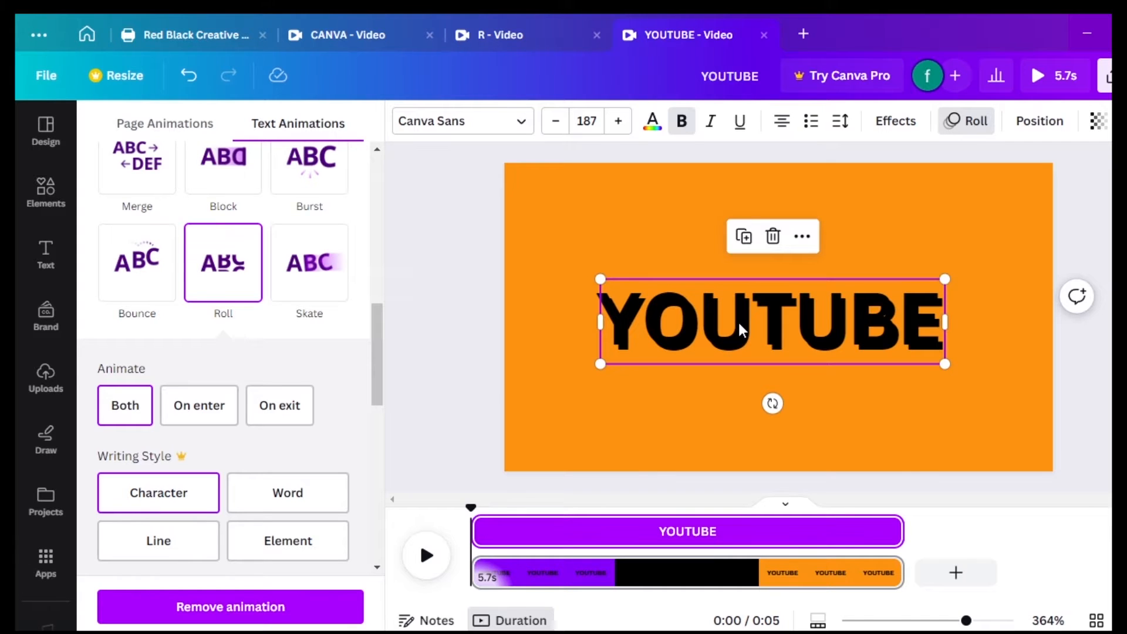
{"action": "left_click_drag", "start_coordinate": [739, 322], "coordinate": [746, 382]}
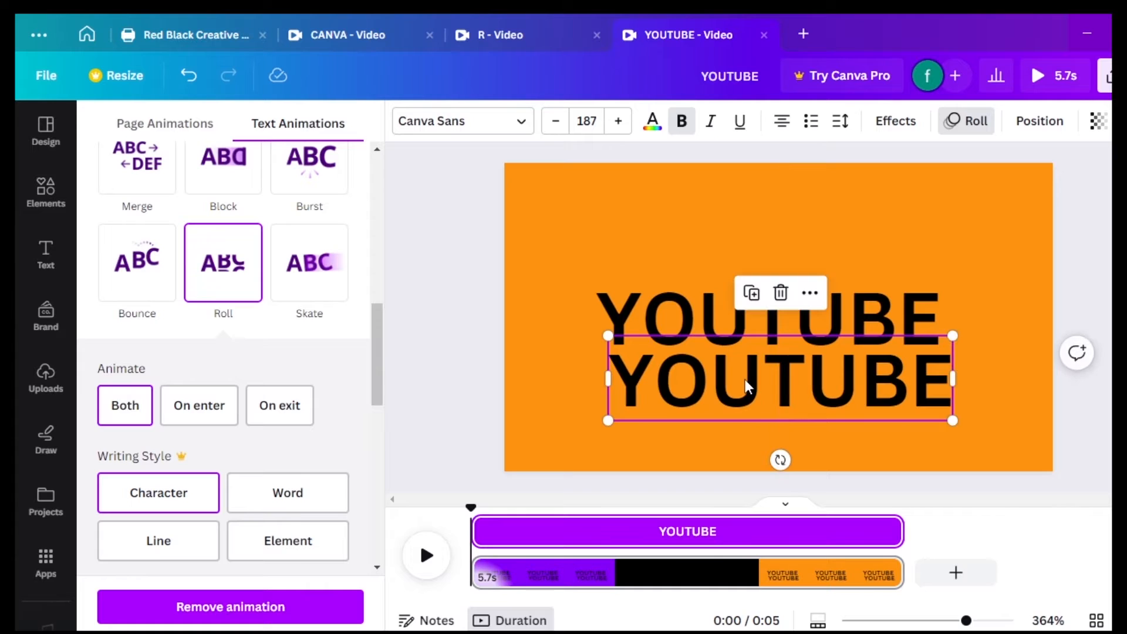
{"action": "left_click", "coordinate": [693, 303]}
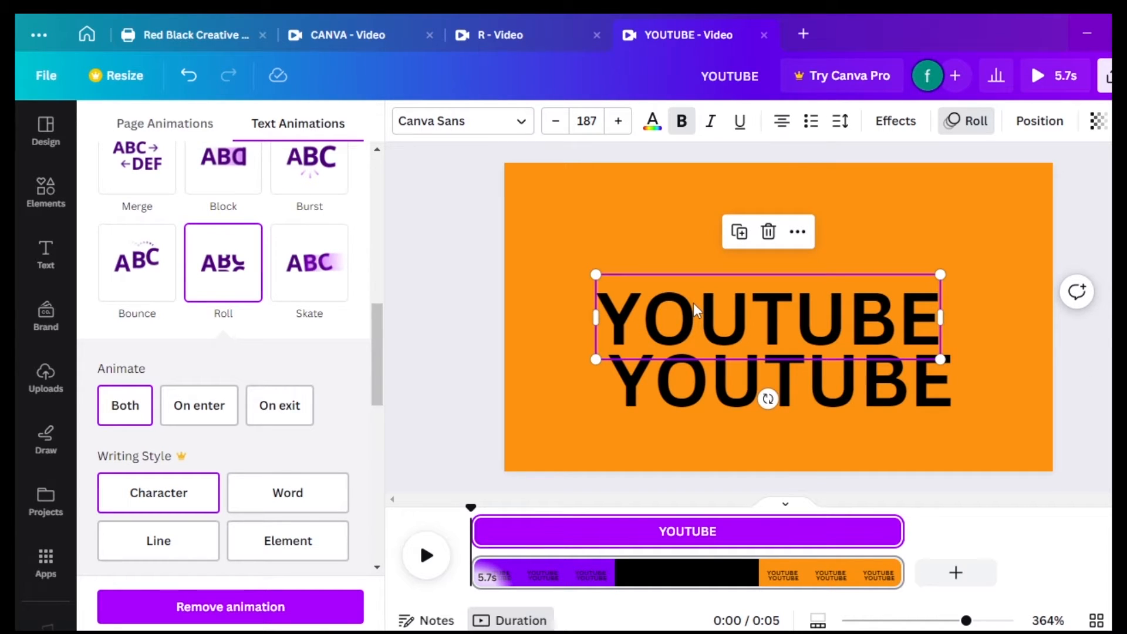
{"action": "left_click", "coordinate": [695, 382]}
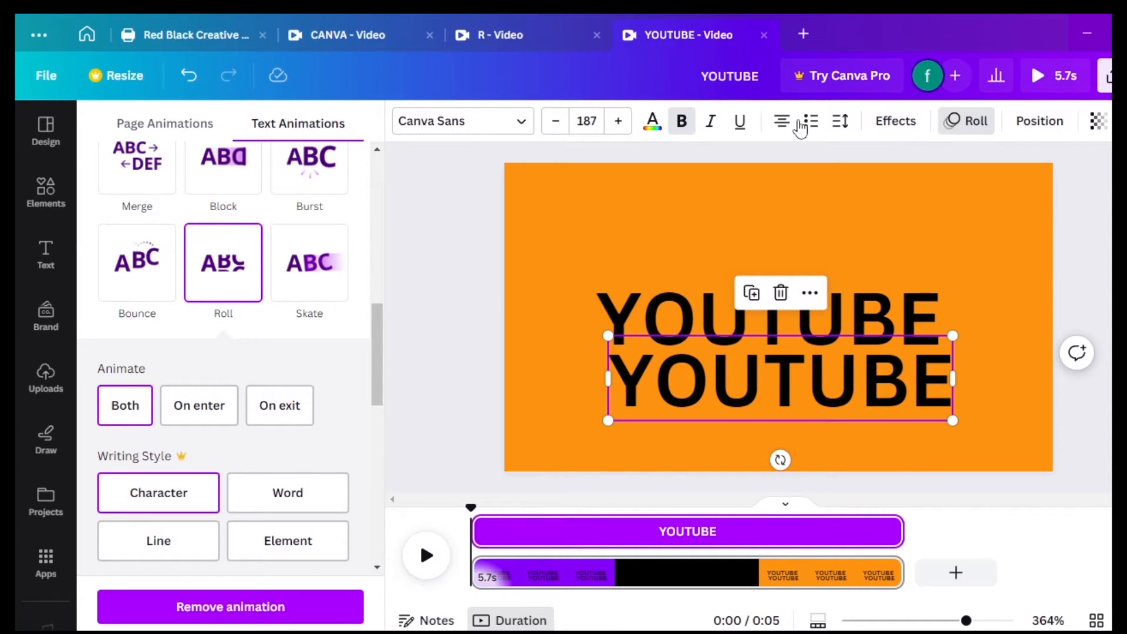
Reapply the Roll text animation to the lower YOUTUBE heading.
{"action": "left_click", "coordinate": [954, 124]}
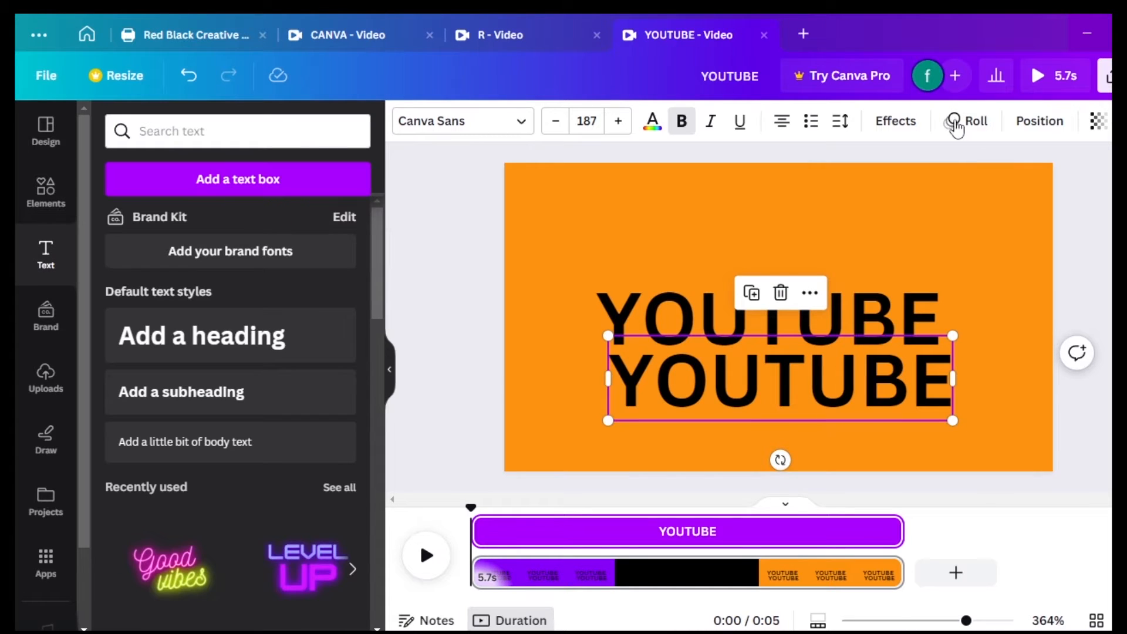
{"action": "left_click", "coordinate": [955, 125]}
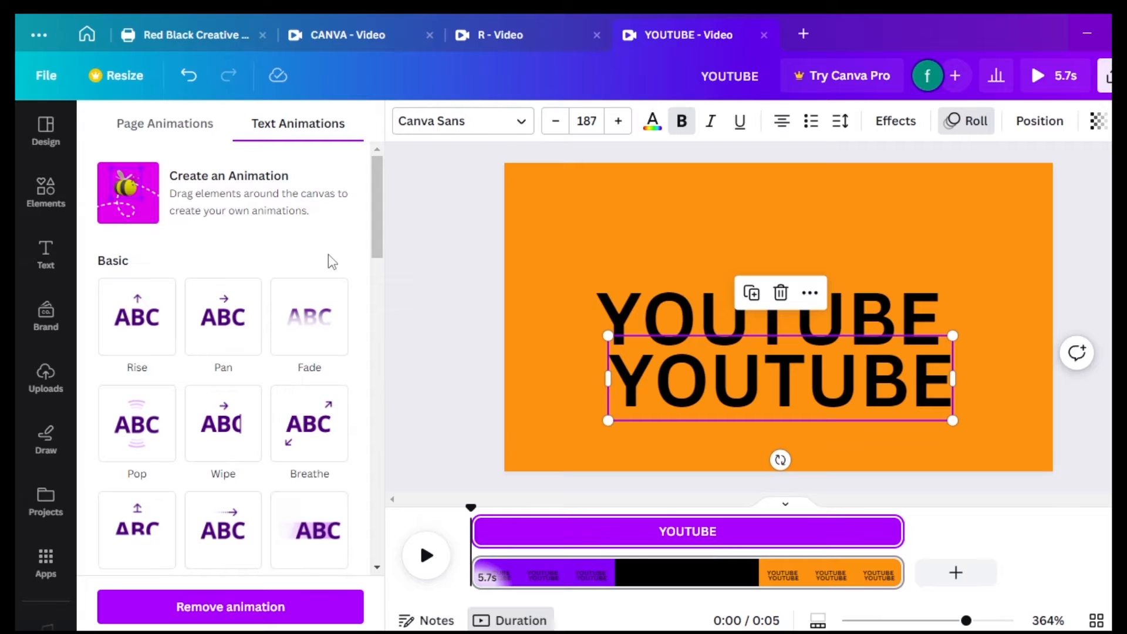
{"action": "left_click_drag", "start_coordinate": [375, 245], "coordinate": [366, 396]}
{"action": "left_click", "coordinate": [223, 308]}
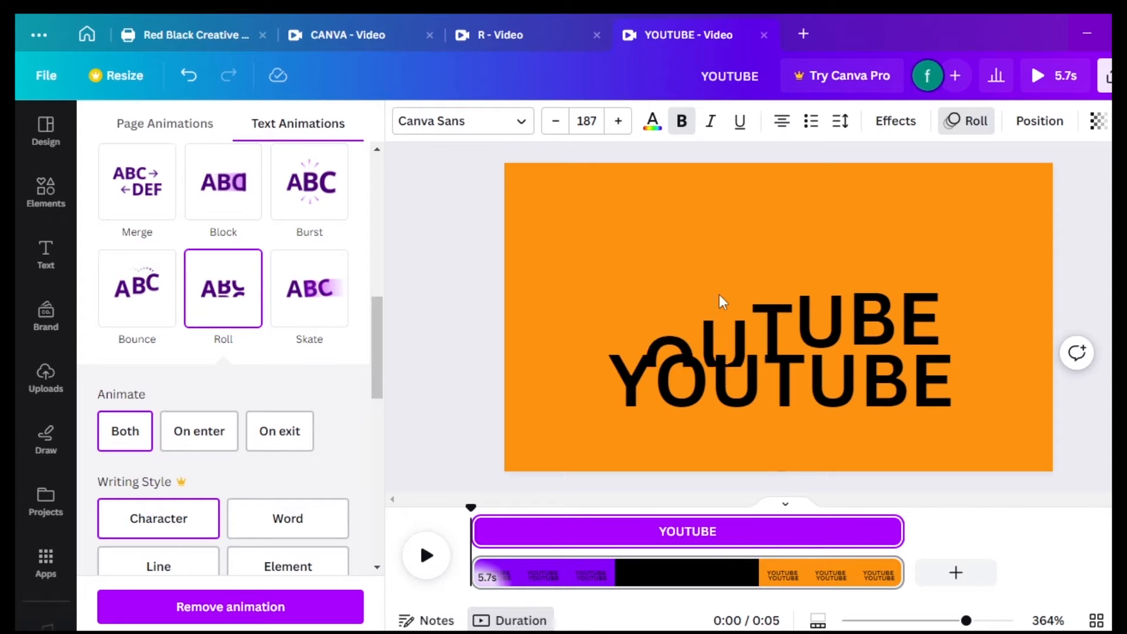
Trim the lower YOUTUBE heading's timing to the black section and end the upper heading where the lower one starts.
{"action": "left_click", "coordinate": [719, 295]}
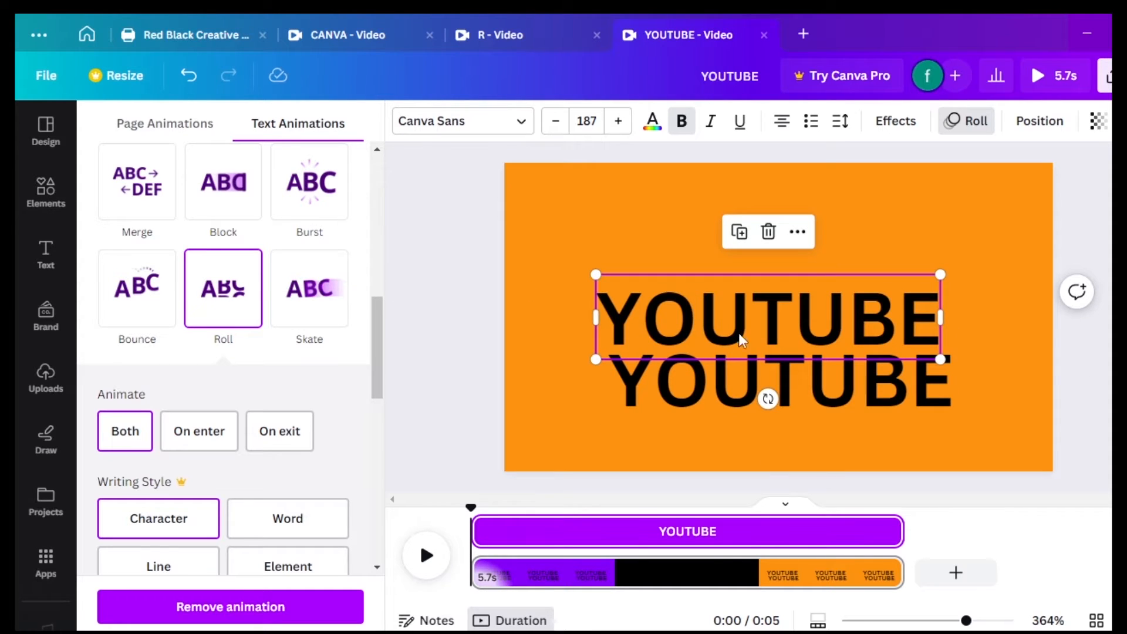
{"action": "left_click", "coordinate": [712, 398]}
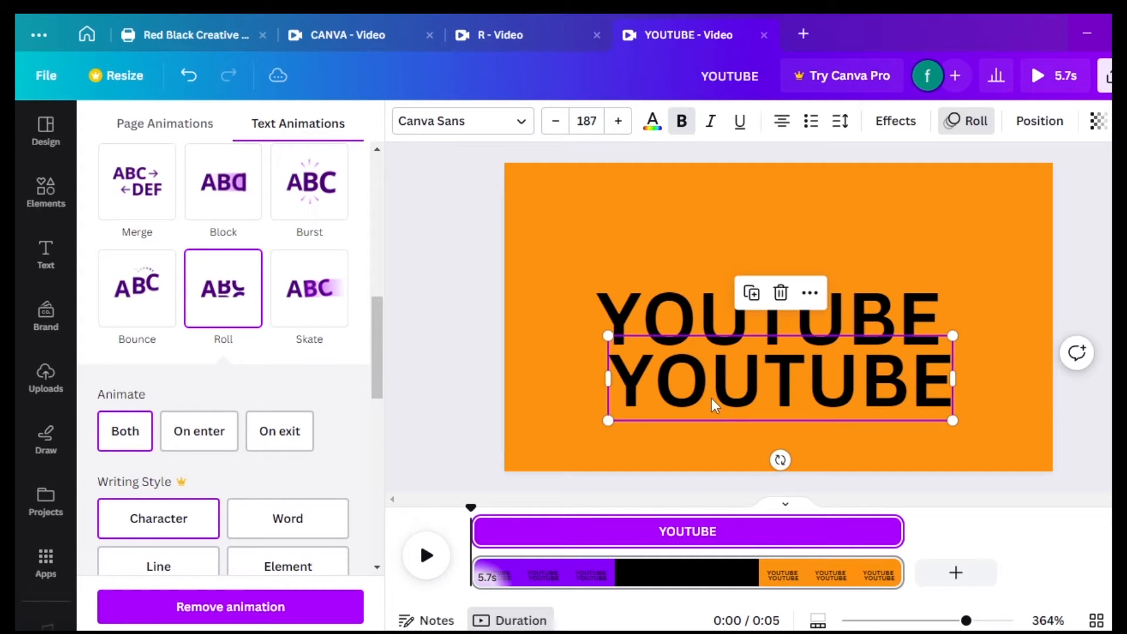
{"action": "left_click", "coordinate": [670, 313]}
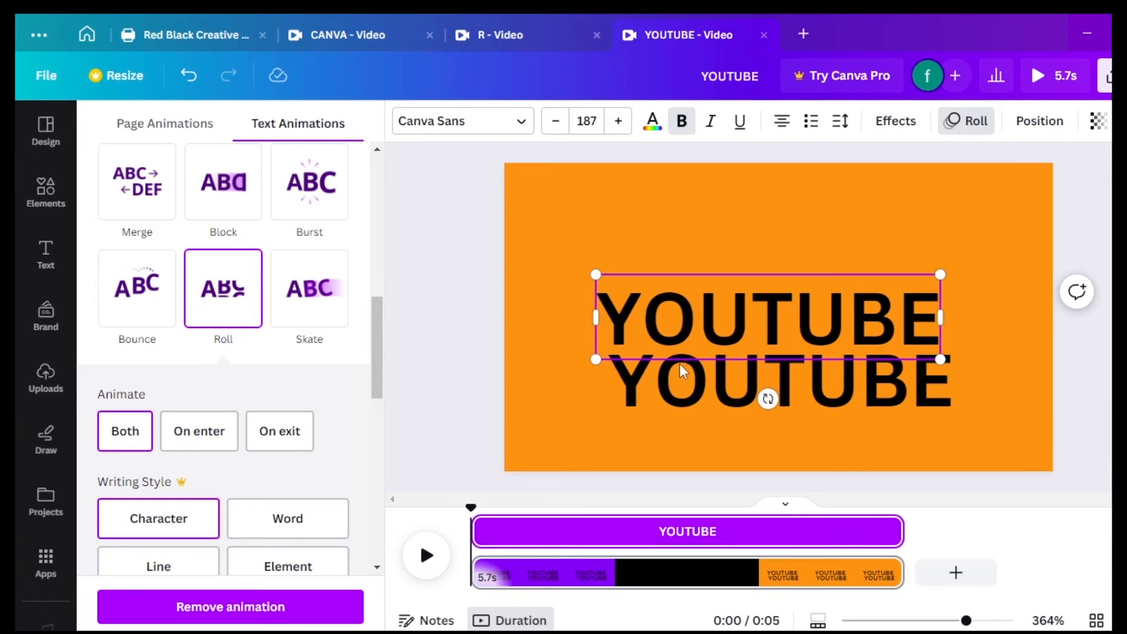
{"action": "left_click", "coordinate": [680, 364], "text": "shift"}
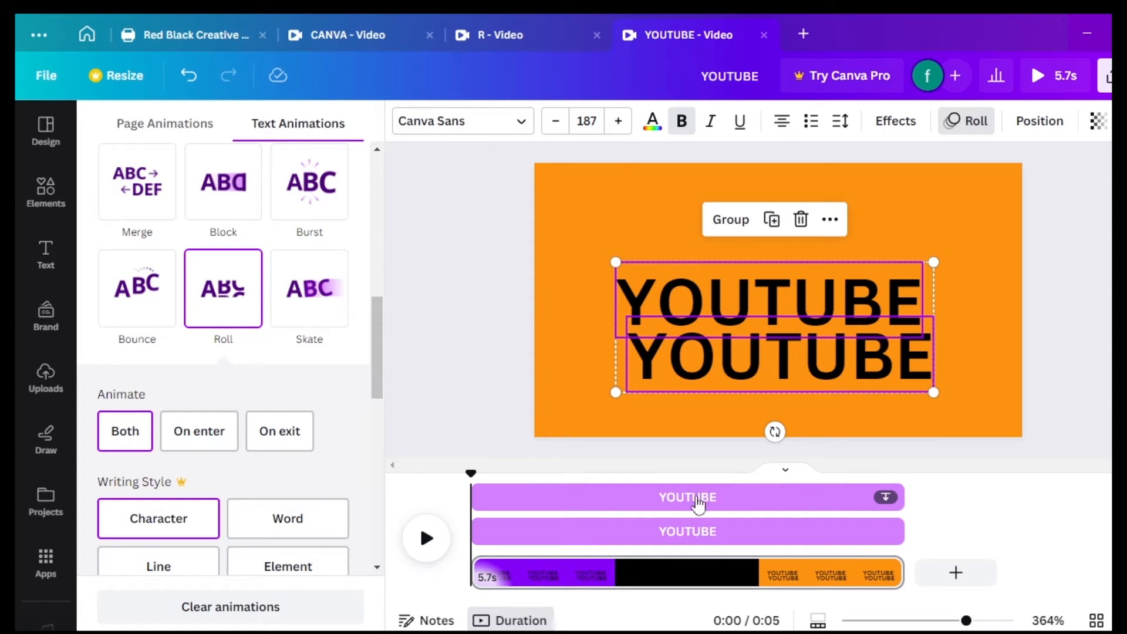
{"action": "left_click_drag", "start_coordinate": [481, 520], "coordinate": [600, 527]}
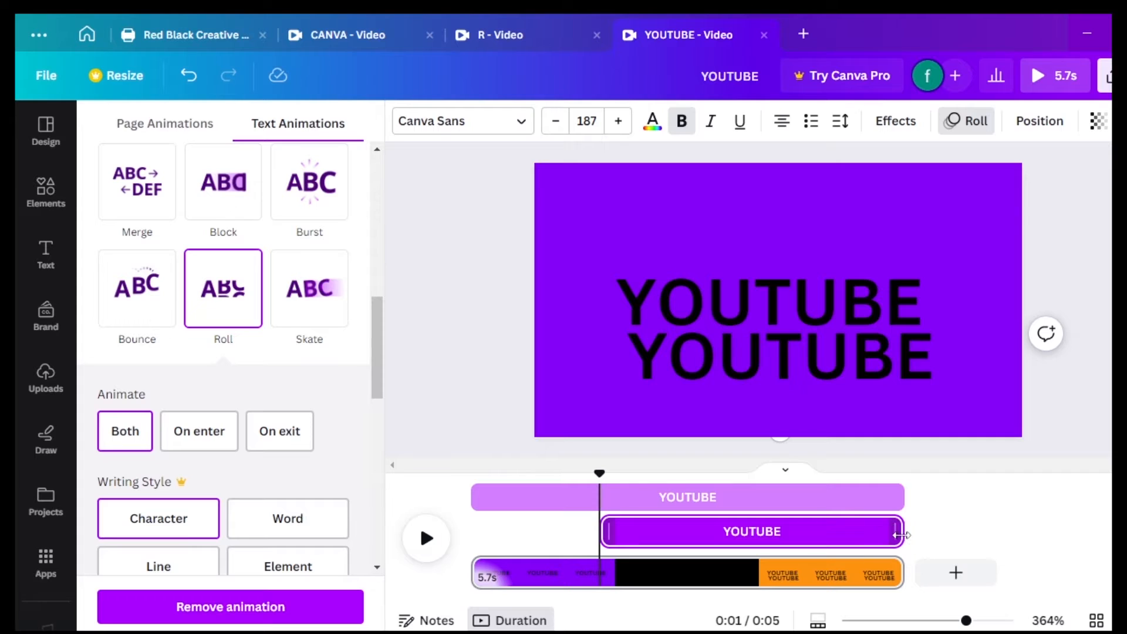
{"action": "left_click_drag", "start_coordinate": [890, 532], "coordinate": [762, 543]}
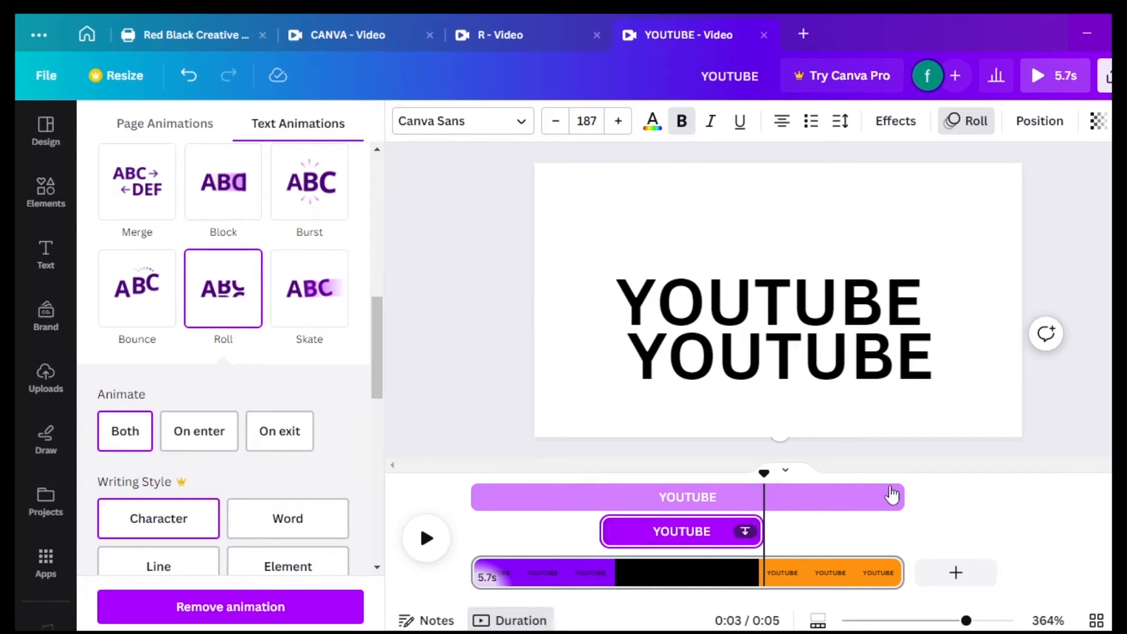
{"action": "left_click_drag", "start_coordinate": [902, 496], "coordinate": [580, 499]}
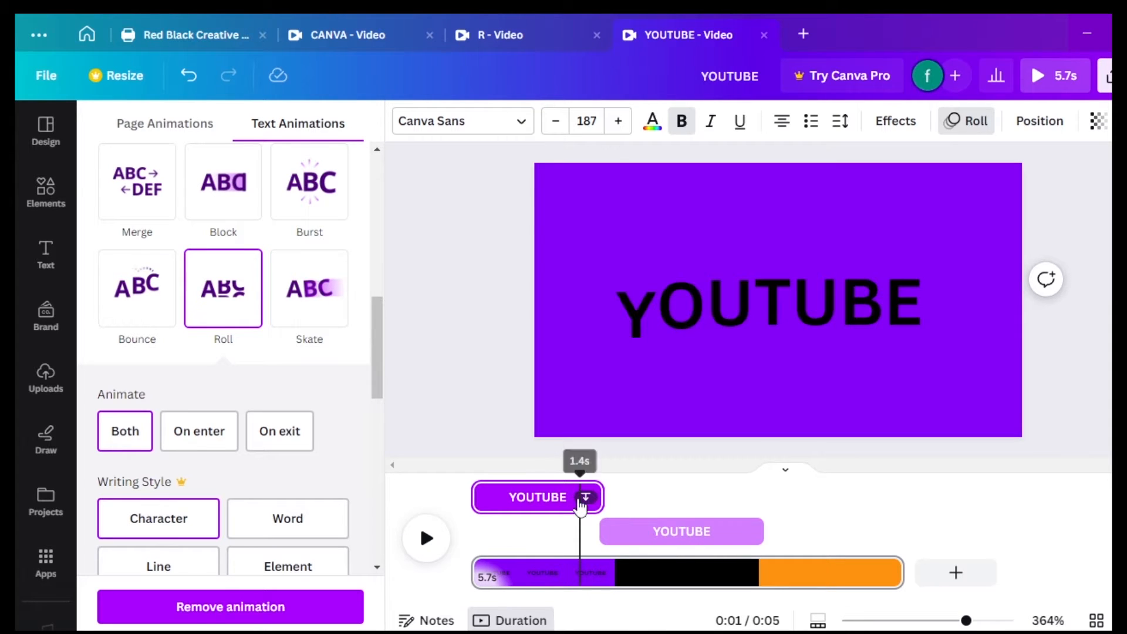
Colour the lower YOUTUBE heading white and replace its text with INTRO.
{"action": "left_click", "coordinate": [717, 330]}
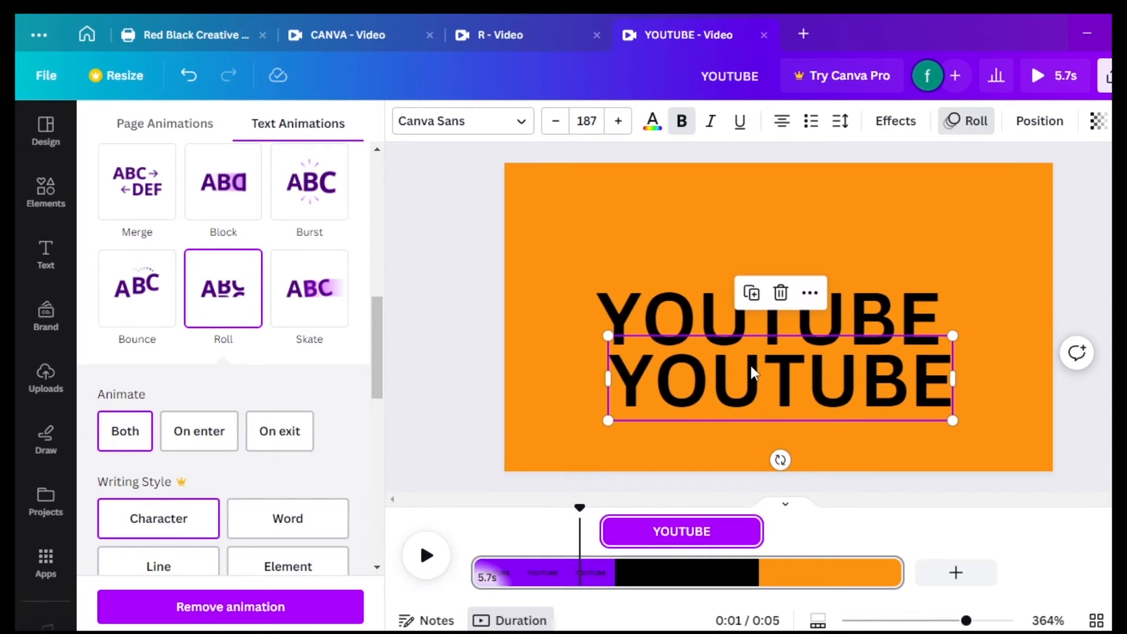
{"action": "double_click", "coordinate": [753, 367]}
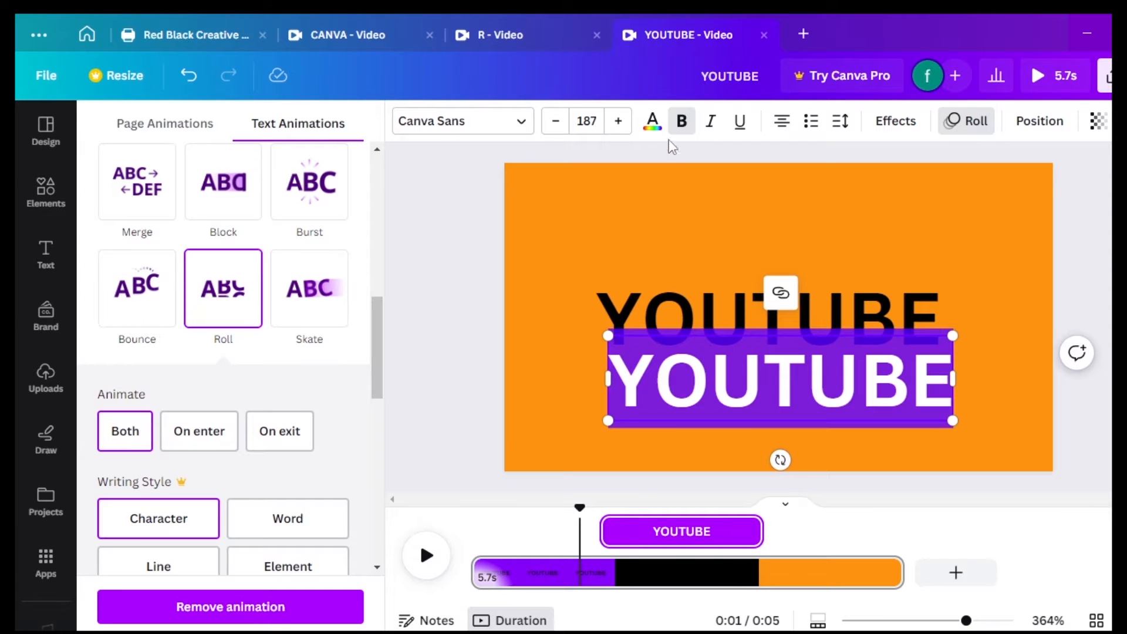
{"action": "left_click", "coordinate": [652, 125]}
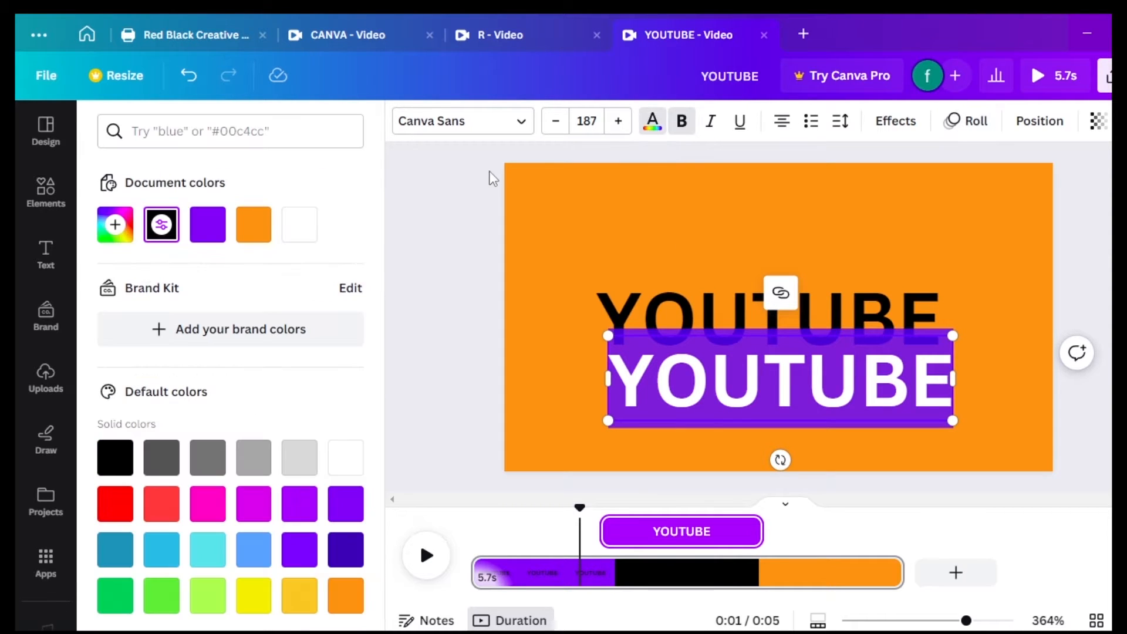
{"action": "left_click", "coordinate": [312, 237]}
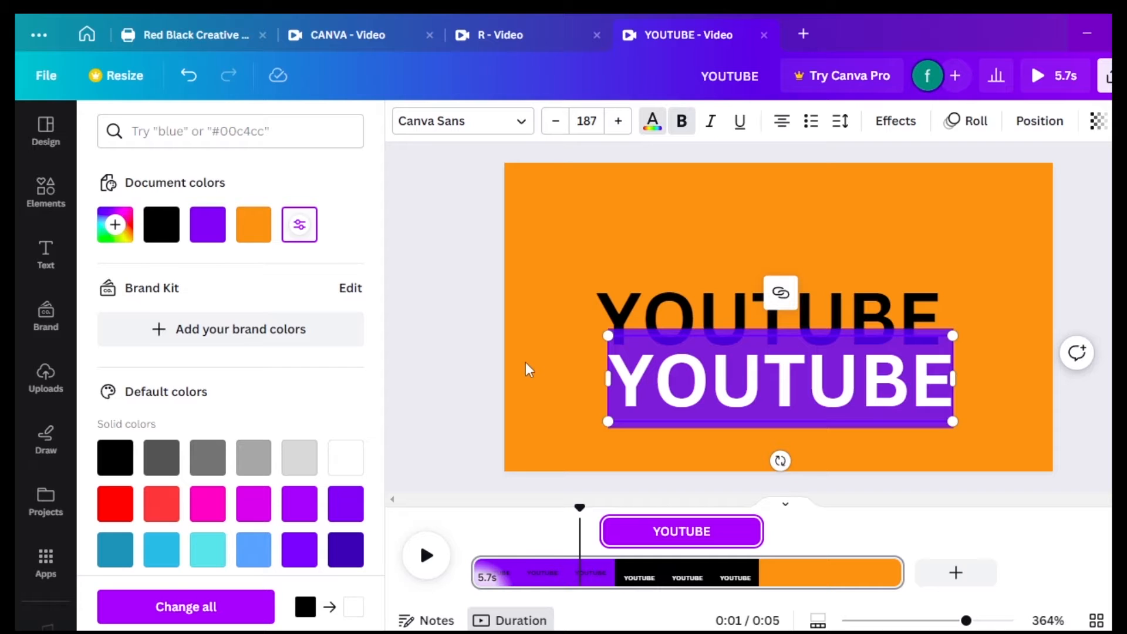
{"action": "type", "text": "IN"}
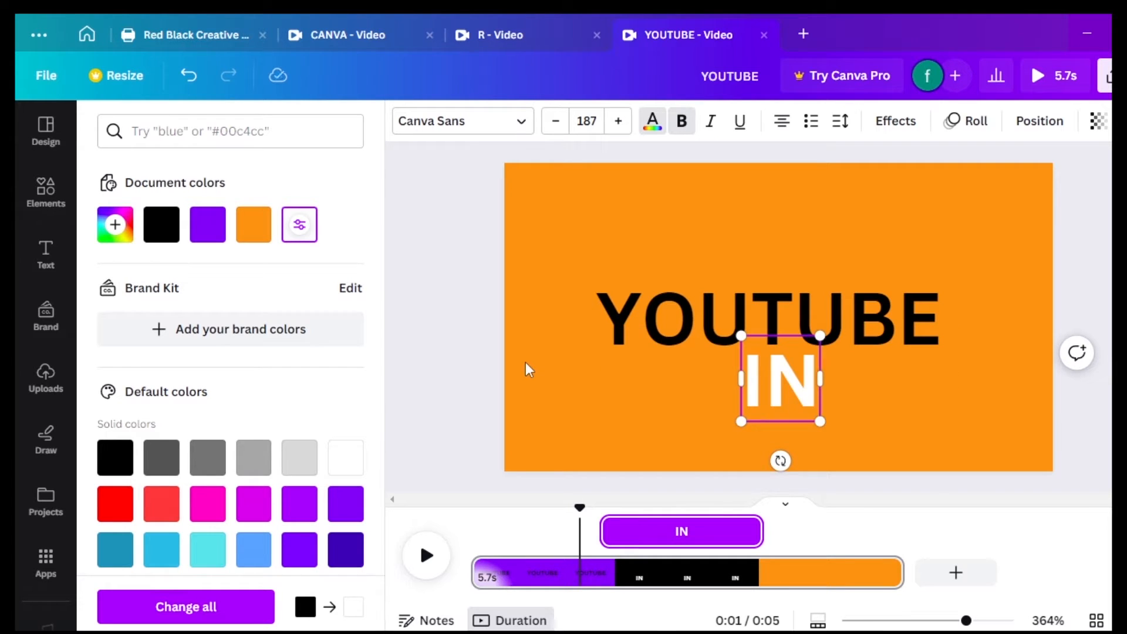
{"action": "type", "text": "TRO"}
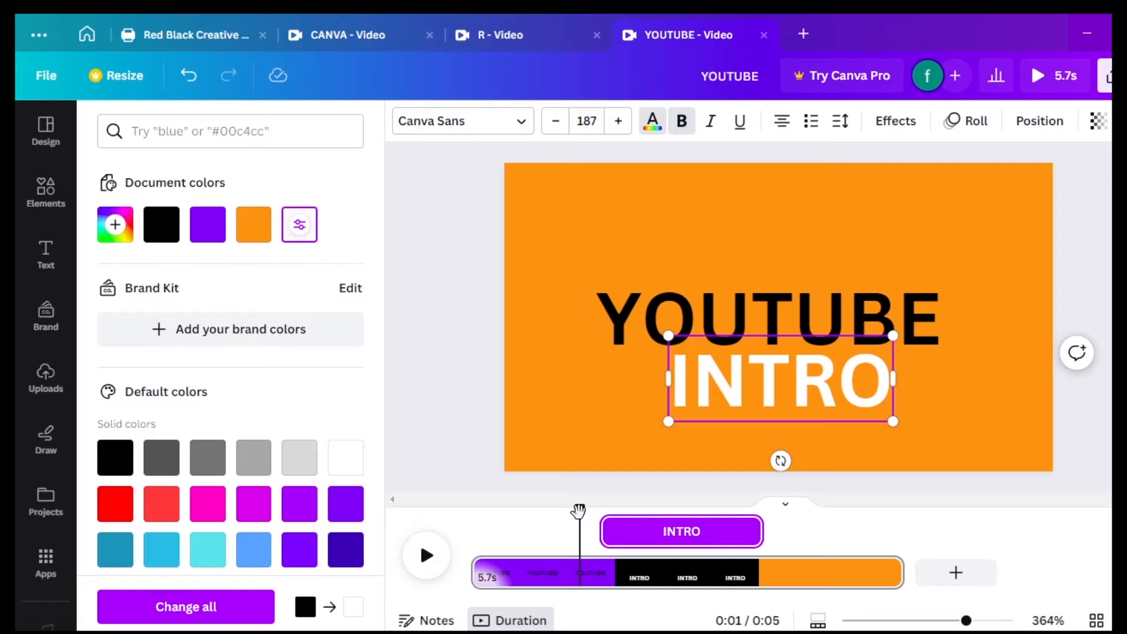
Play the page from the start to preview the YOUTUBE and INTRO headings.
{"action": "mouse_move", "coordinate": [578, 513]}
{"action": "left_click_drag", "start_coordinate": [579, 513], "coordinate": [455, 516]}
{"action": "left_click", "coordinate": [423, 555]}
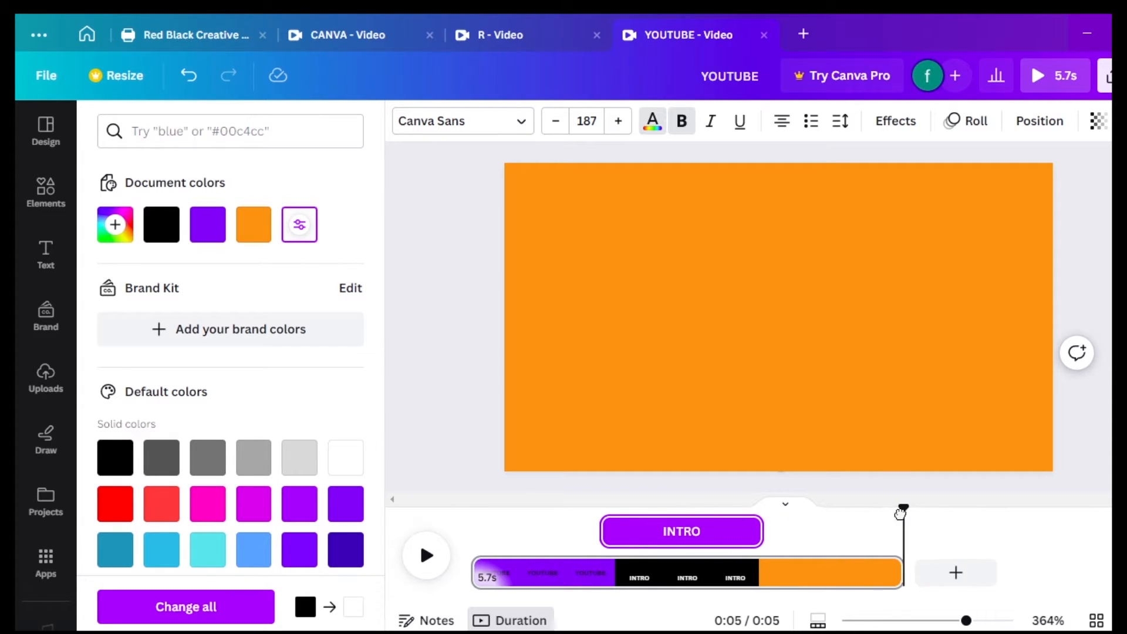
Move the INTRO heading up over the YOUTUBE heading and preview the page from the start.
{"action": "left_click_drag", "start_coordinate": [903, 509], "coordinate": [592, 515]}
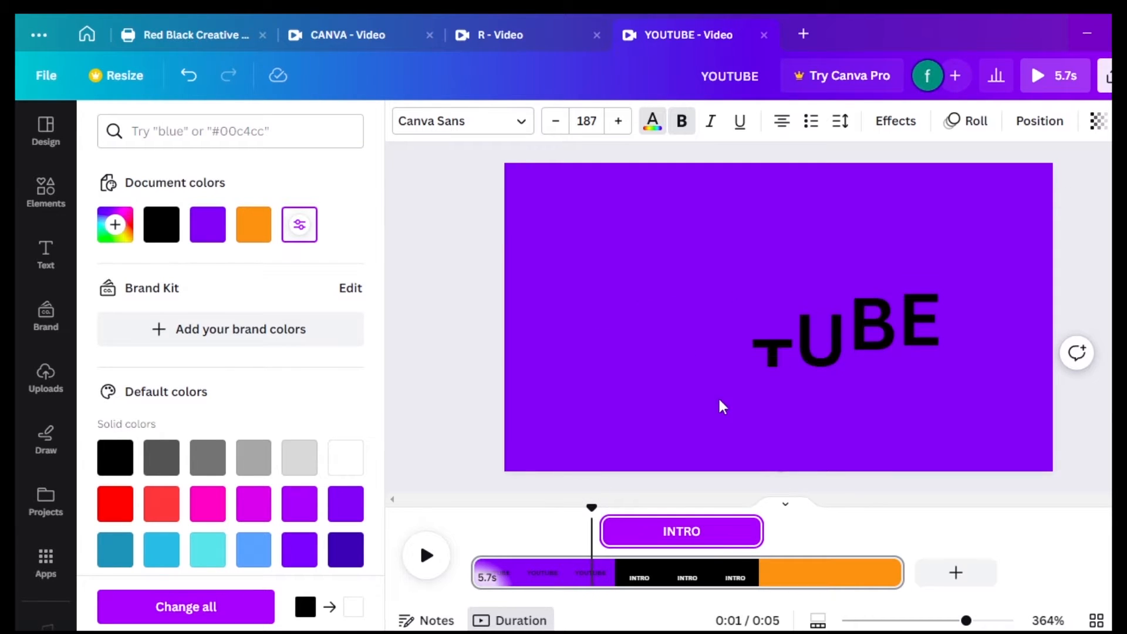
{"action": "left_click", "coordinate": [757, 371]}
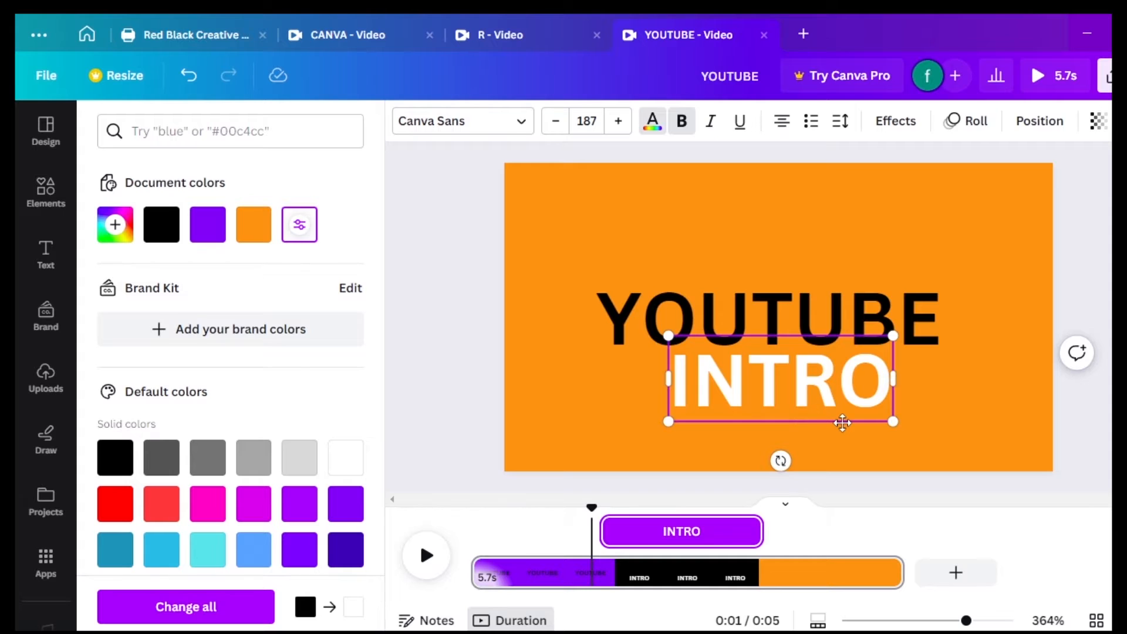
{"action": "left_click_drag", "start_coordinate": [833, 403], "coordinate": [813, 360]}
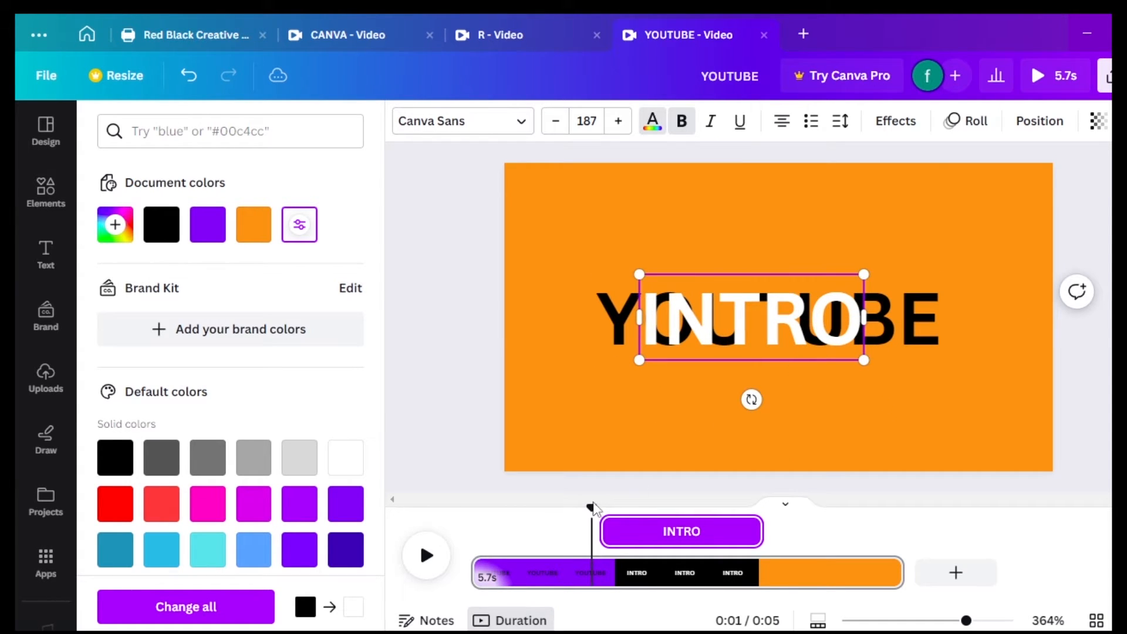
{"action": "left_click_drag", "start_coordinate": [592, 506], "coordinate": [446, 526]}
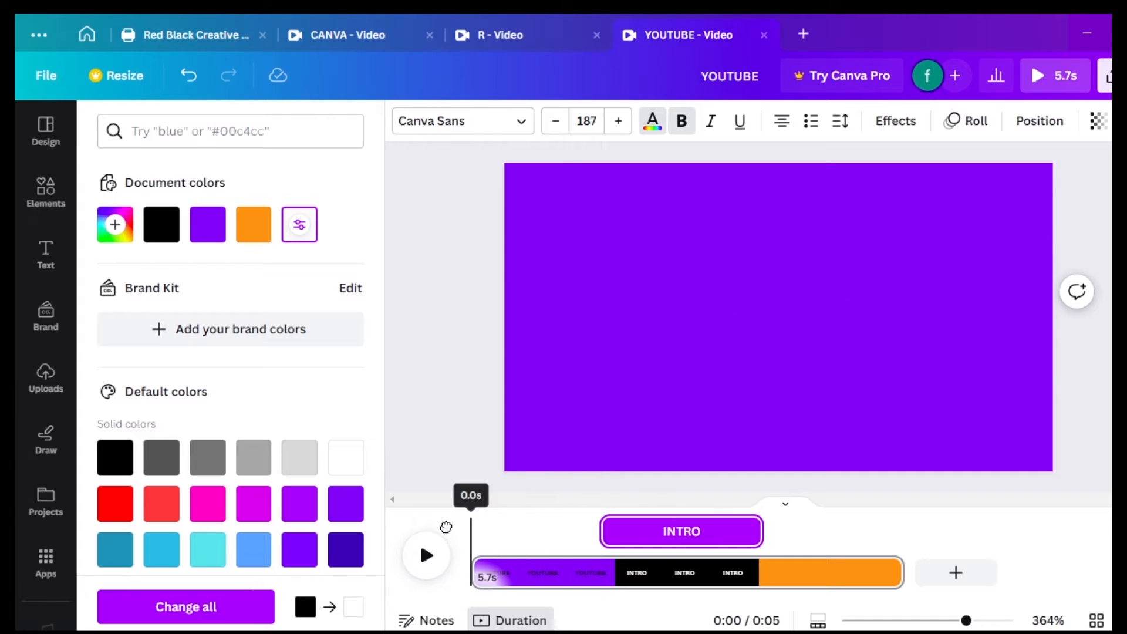
{"action": "left_click", "coordinate": [427, 556]}
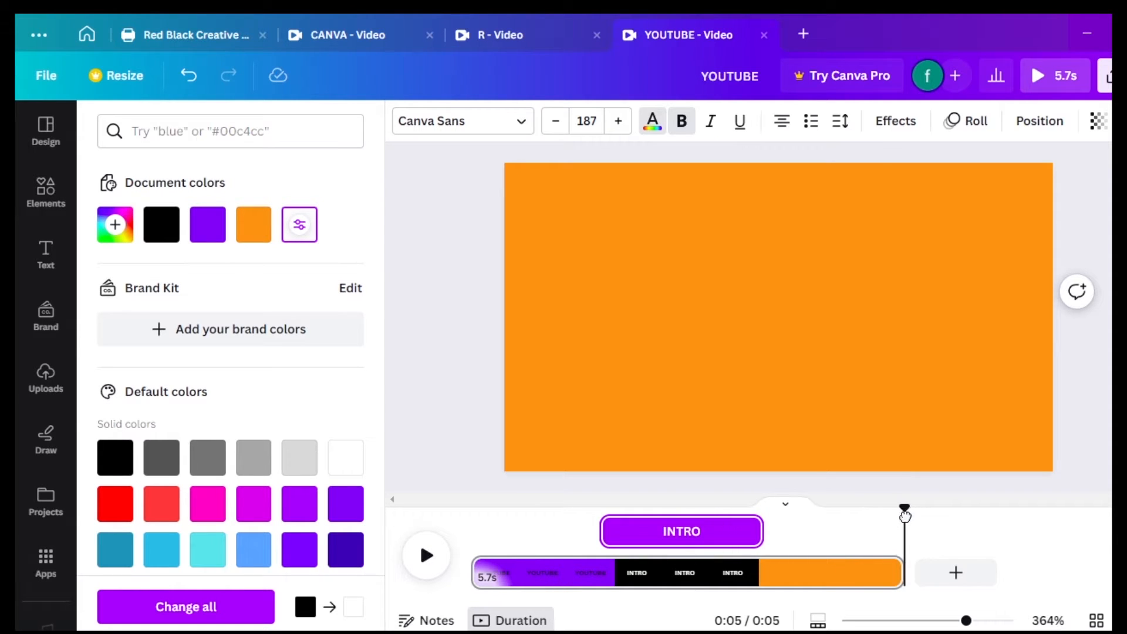
Duplicate the white INTRO heading in the black section.
{"action": "left_click_drag", "start_coordinate": [903, 509], "coordinate": [719, 510]}
{"action": "left_click", "coordinate": [705, 344]}
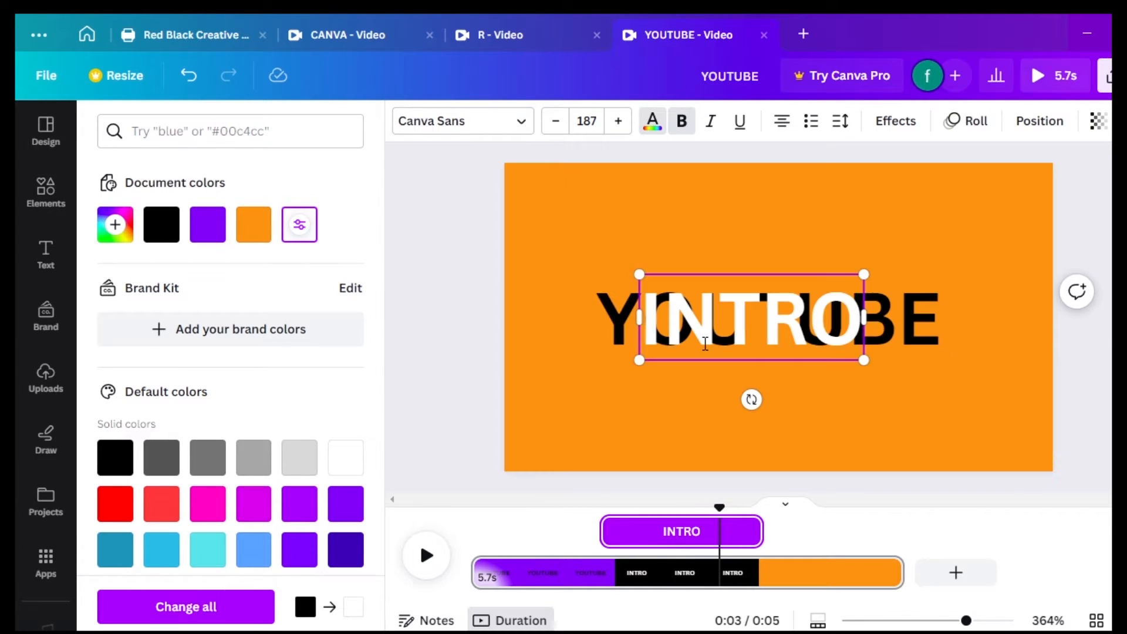
{"action": "left_click", "coordinate": [824, 371]}
{"action": "left_click", "coordinate": [799, 333]}
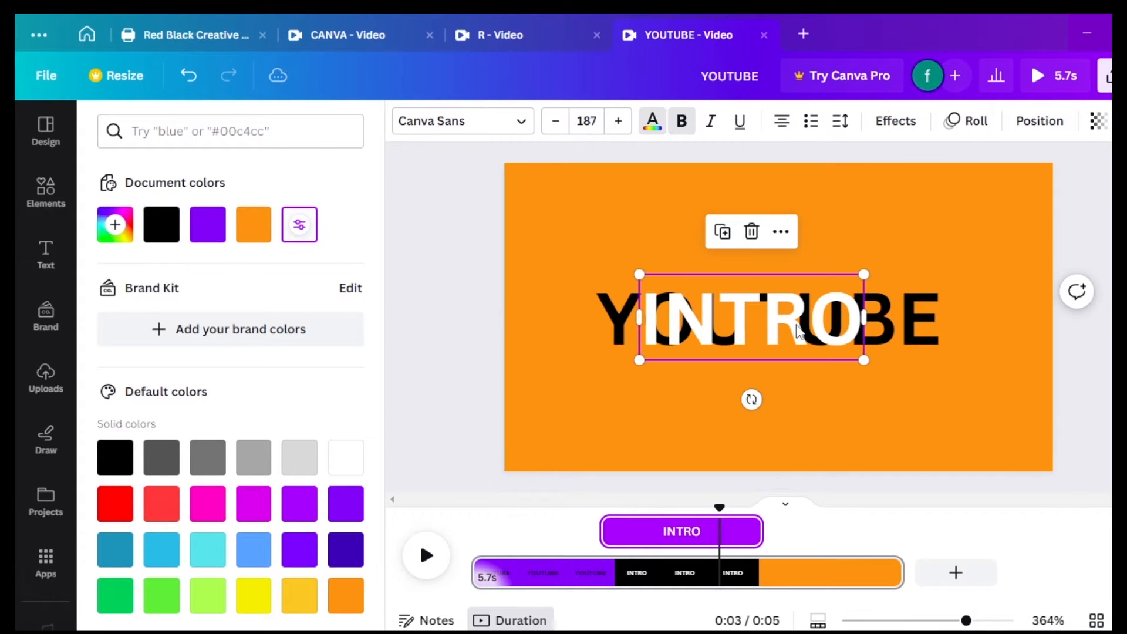
{"action": "left_click", "coordinate": [722, 235]}
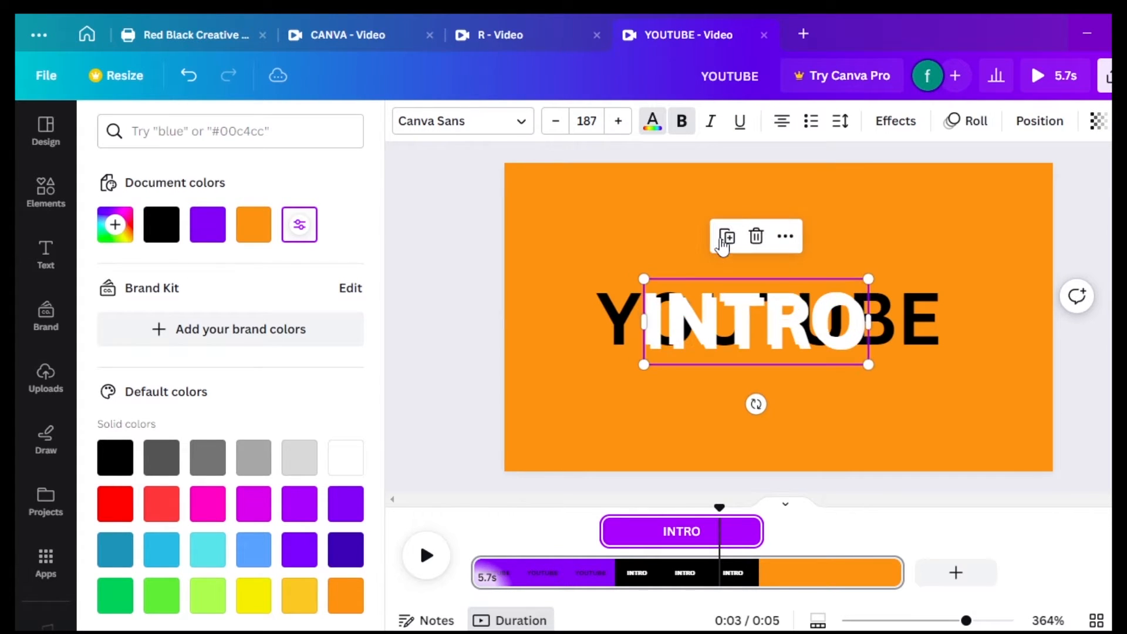
Change the copied heading's text to BY CANVA and place it directly below INTRO.
{"action": "double_click", "coordinate": [768, 340]}
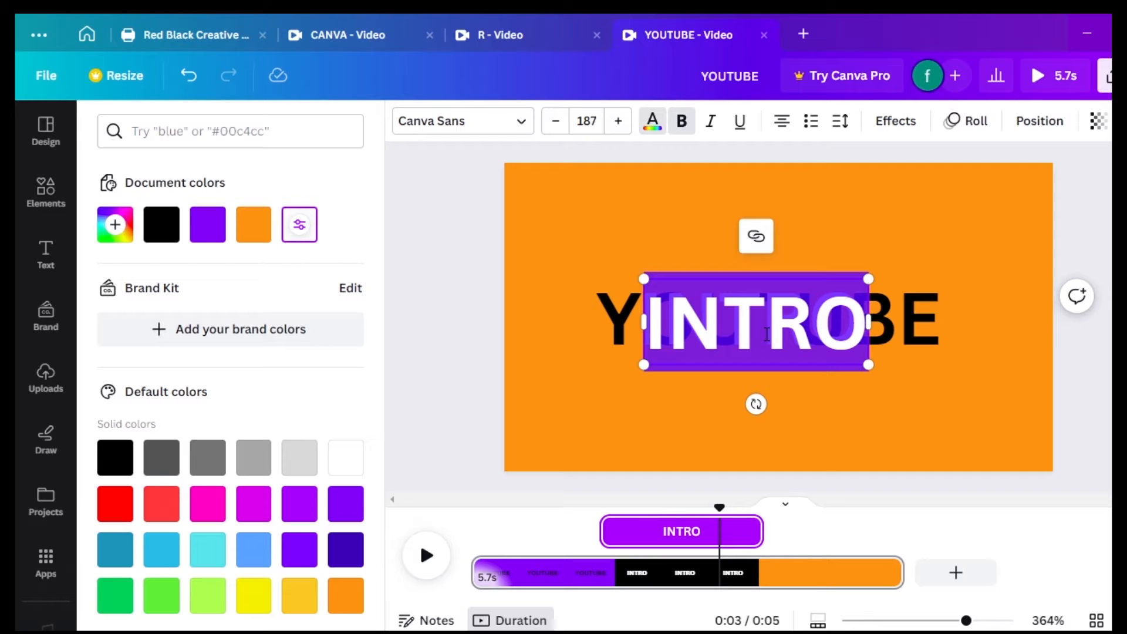
{"action": "type", "text": "BY"}
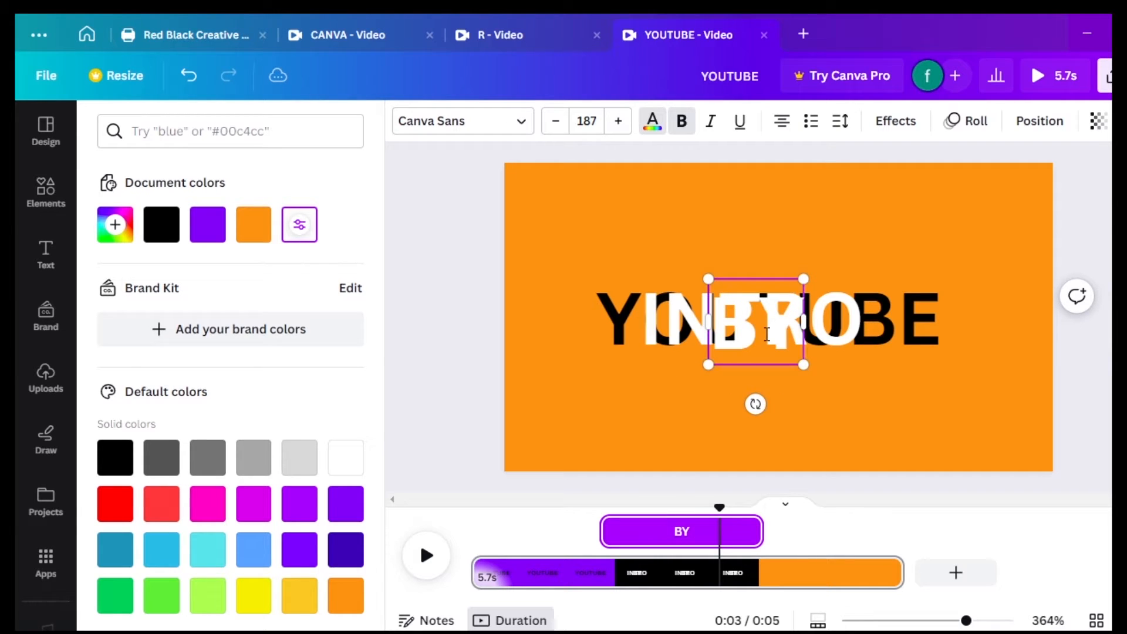
{"action": "type", "text": " CAN"}
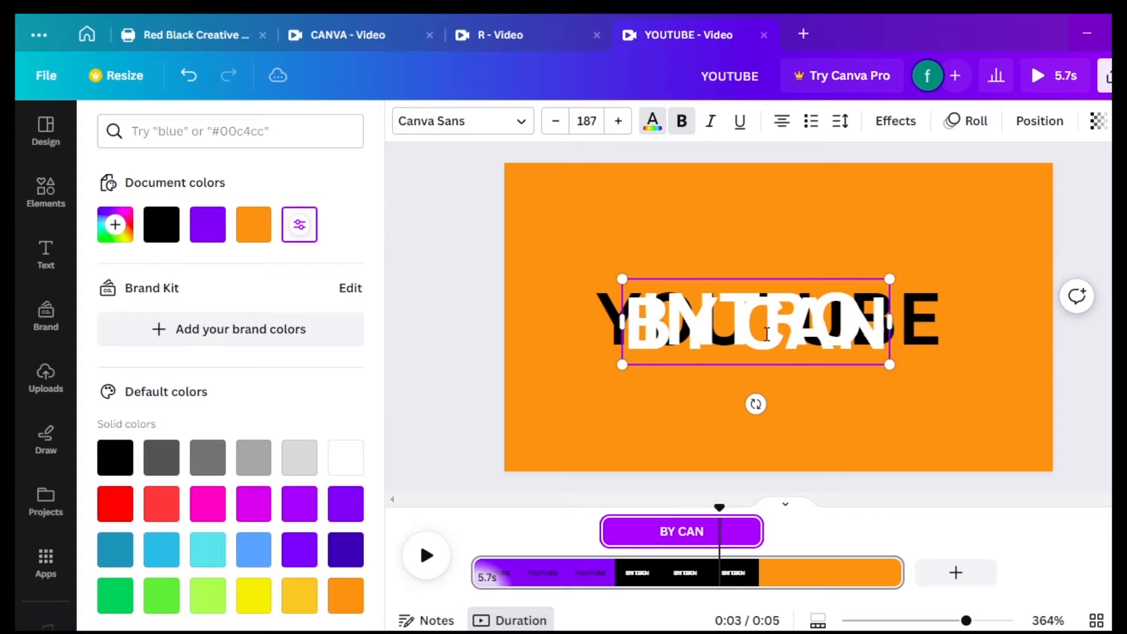
{"action": "type", "text": "VA"}
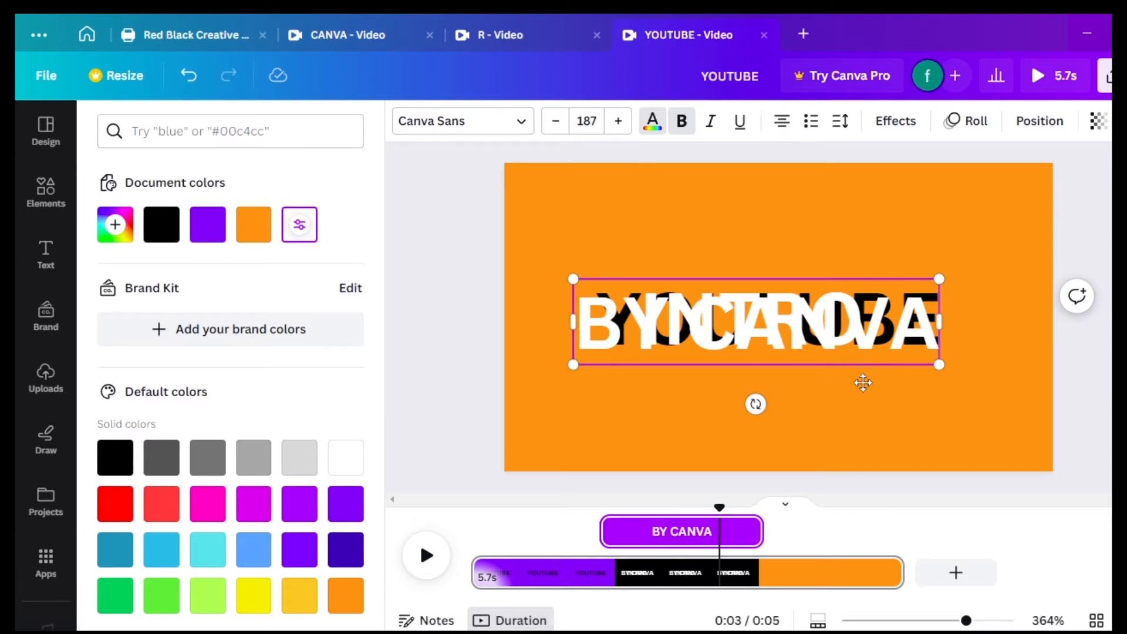
{"action": "left_click_drag", "start_coordinate": [863, 383], "coordinate": [875, 439]}
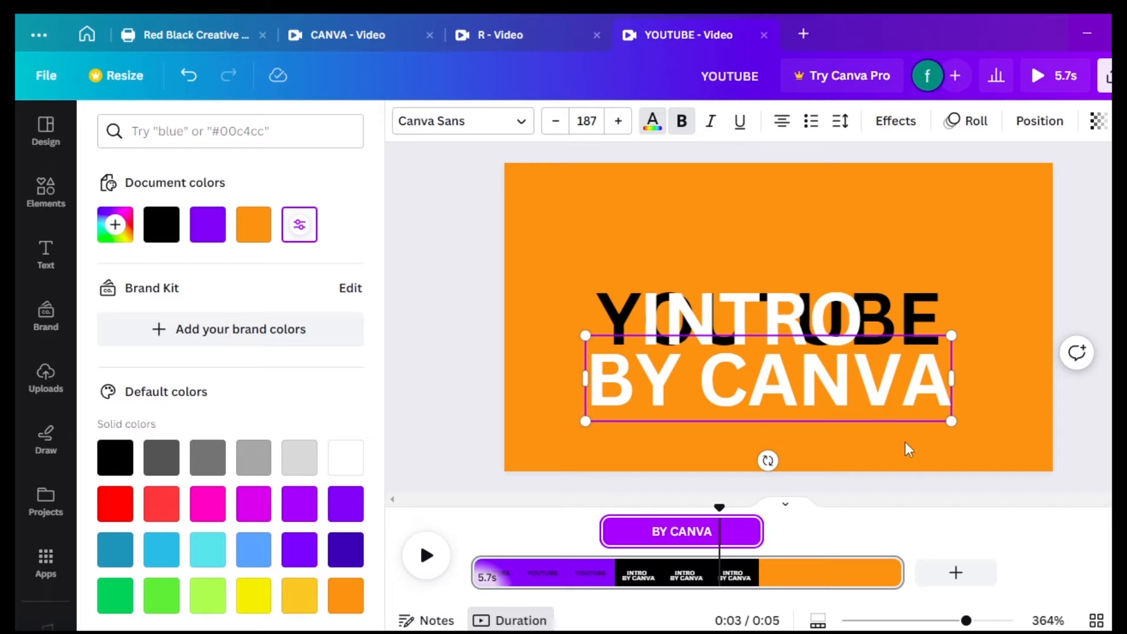
{"action": "left_click", "coordinate": [893, 424]}
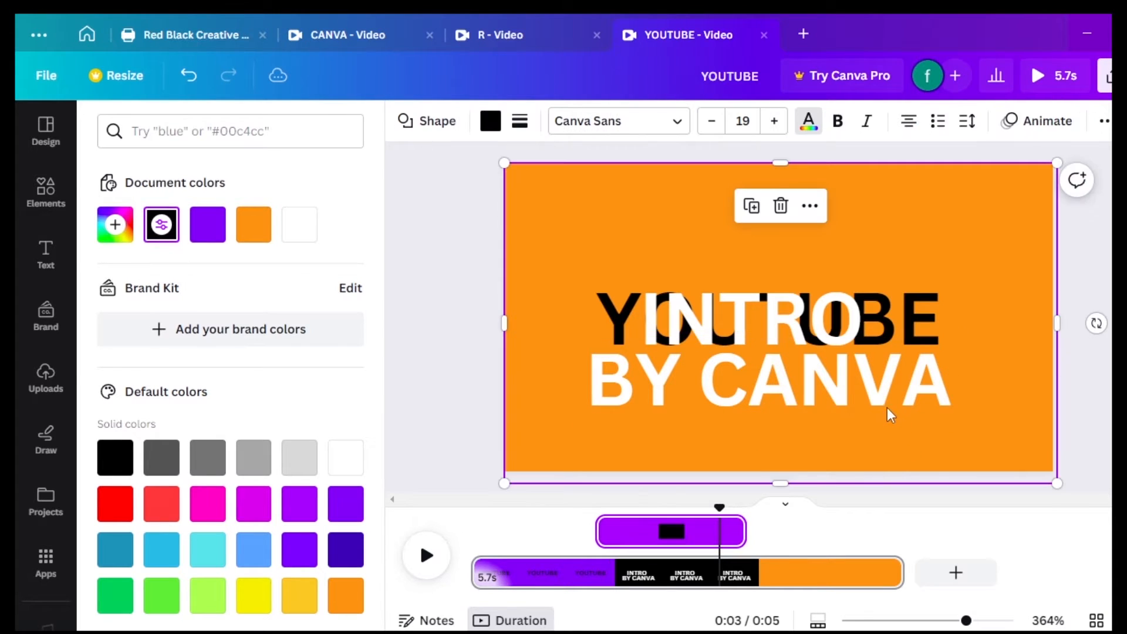
Shift the BY CANVA heading's timing so it plays over the orange section, up to the end of the page.
{"action": "left_click", "coordinate": [885, 405]}
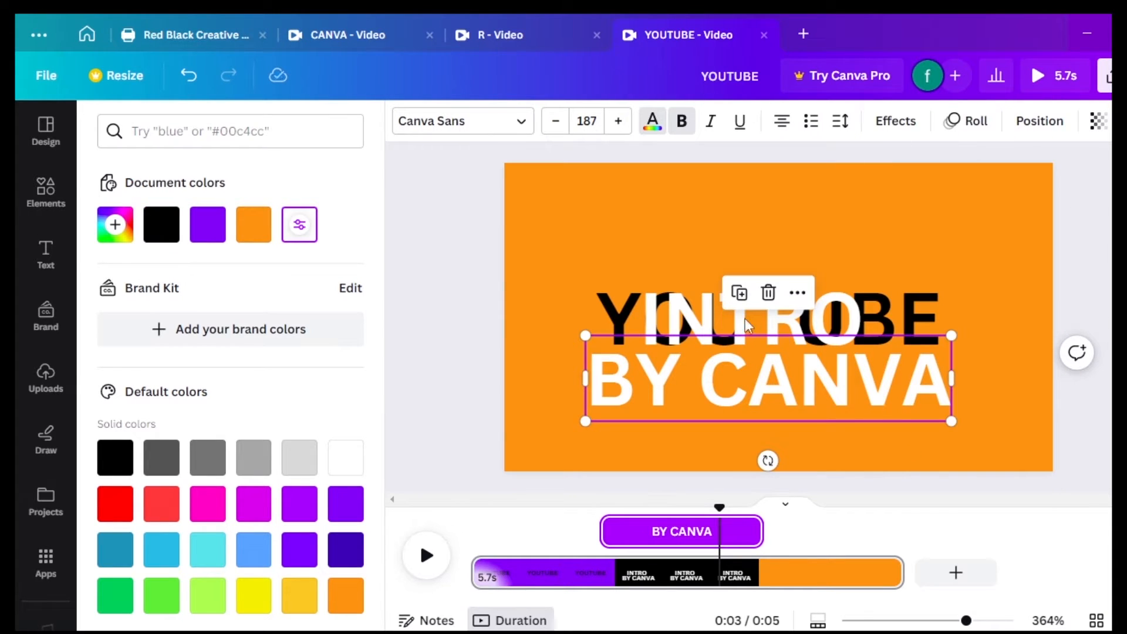
{"action": "left_click", "coordinate": [692, 312], "text": "shift"}
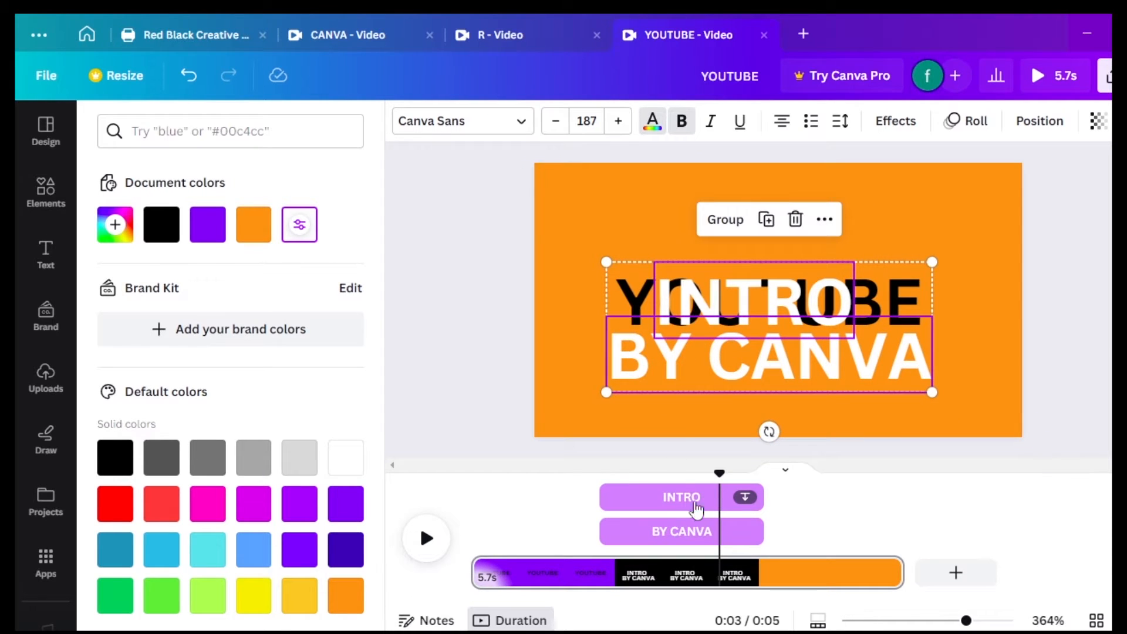
{"action": "left_click_drag", "start_coordinate": [676, 537], "coordinate": [814, 531]}
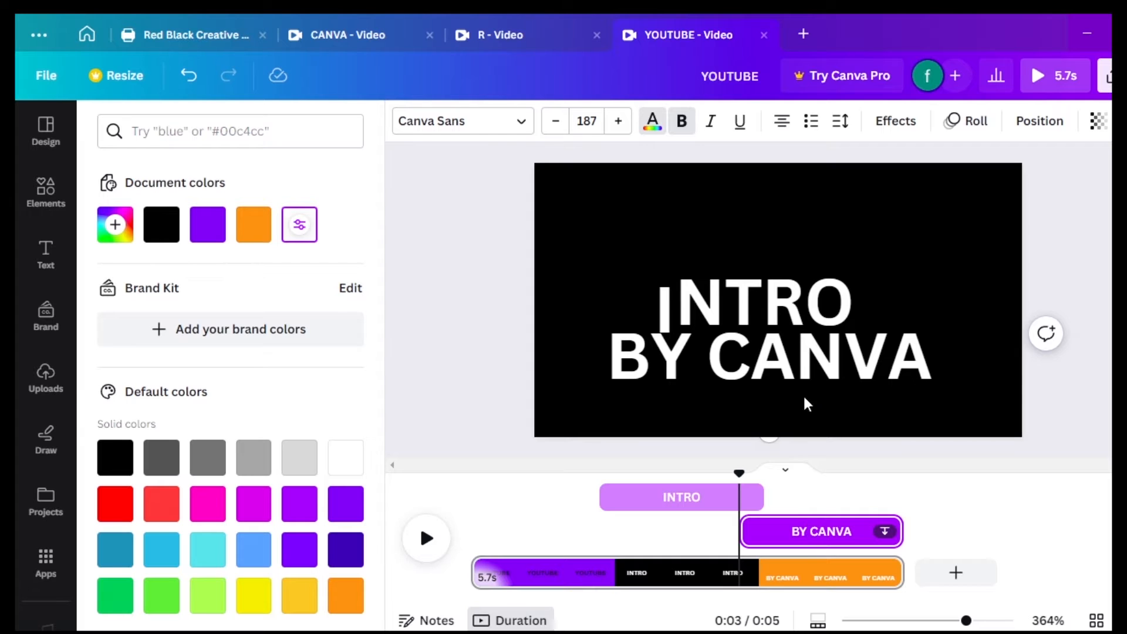
Move the BY CANVA heading up onto the INTRO heading's position and preview the page from the black section.
{"action": "left_click", "coordinate": [800, 372]}
{"action": "left_click_drag", "start_coordinate": [799, 371], "coordinate": [806, 310]}
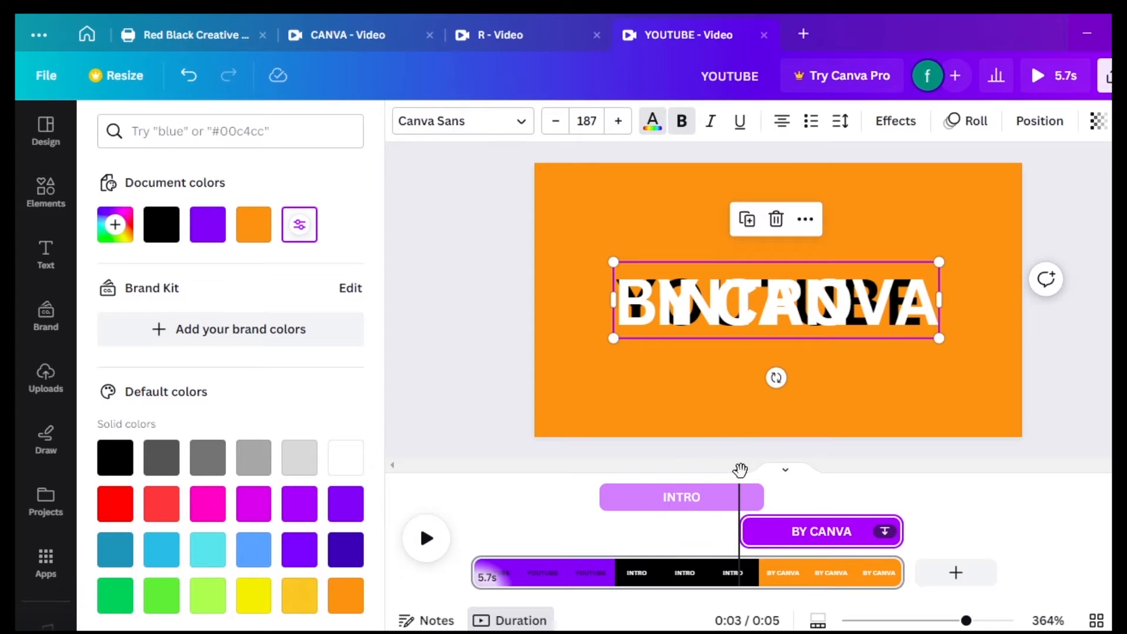
{"action": "left_click_drag", "start_coordinate": [739, 469], "coordinate": [669, 477]}
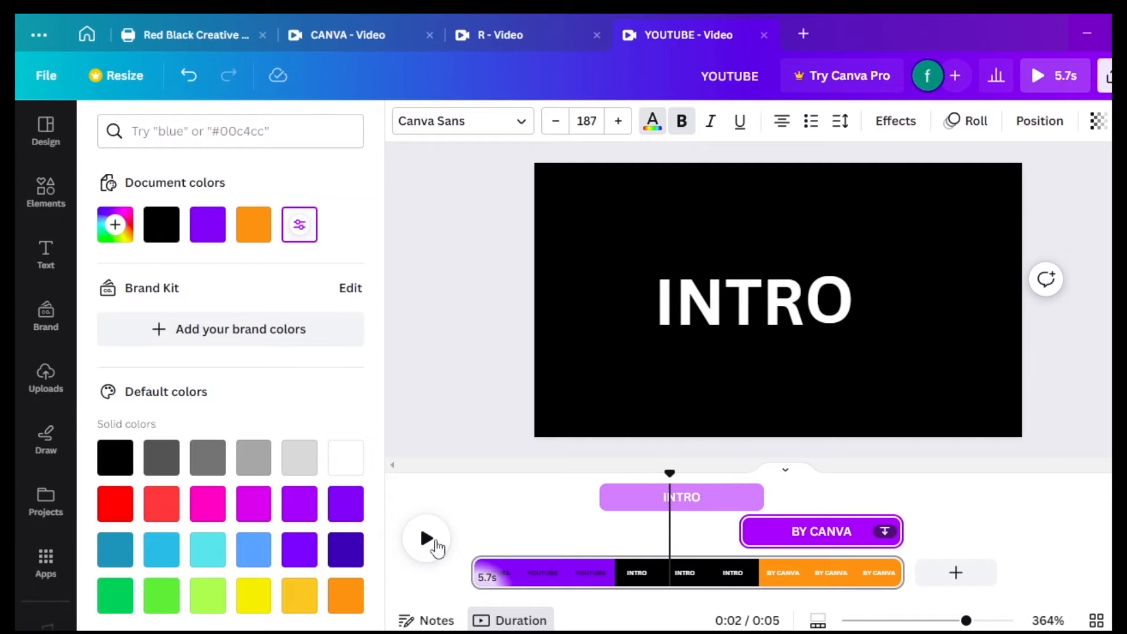
{"action": "left_click", "coordinate": [434, 547]}
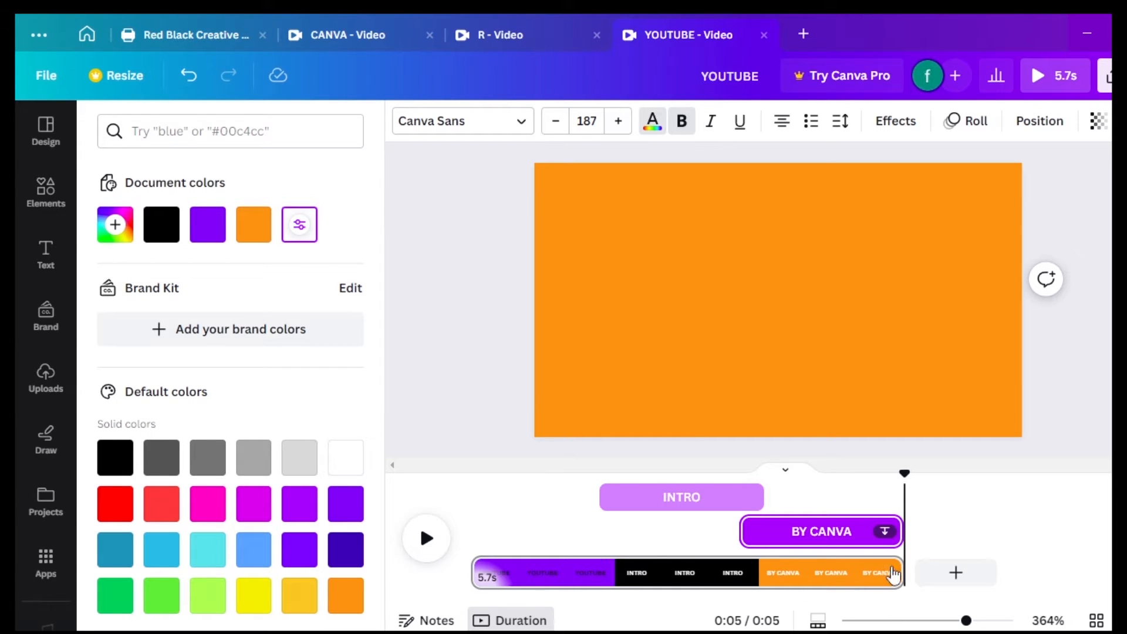
Extend the page's duration to 6.6 seconds and insert the Arrival Graphics logo from the uploaded images.
{"action": "left_click_drag", "start_coordinate": [896, 575], "coordinate": [963, 565]}
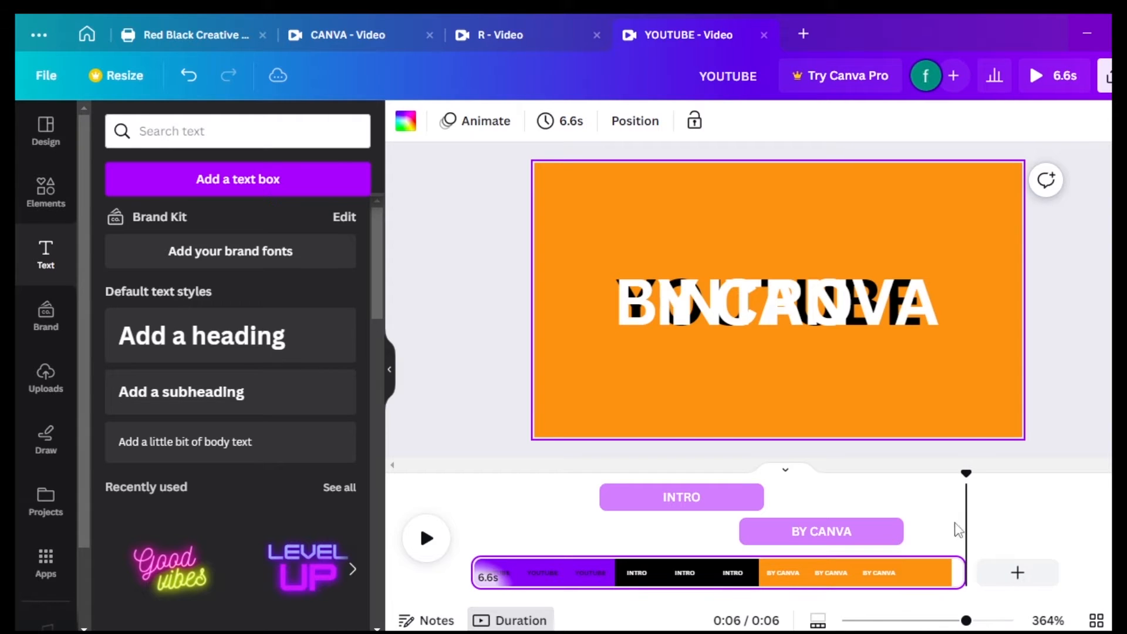
{"action": "left_click_drag", "start_coordinate": [966, 471], "coordinate": [869, 476]}
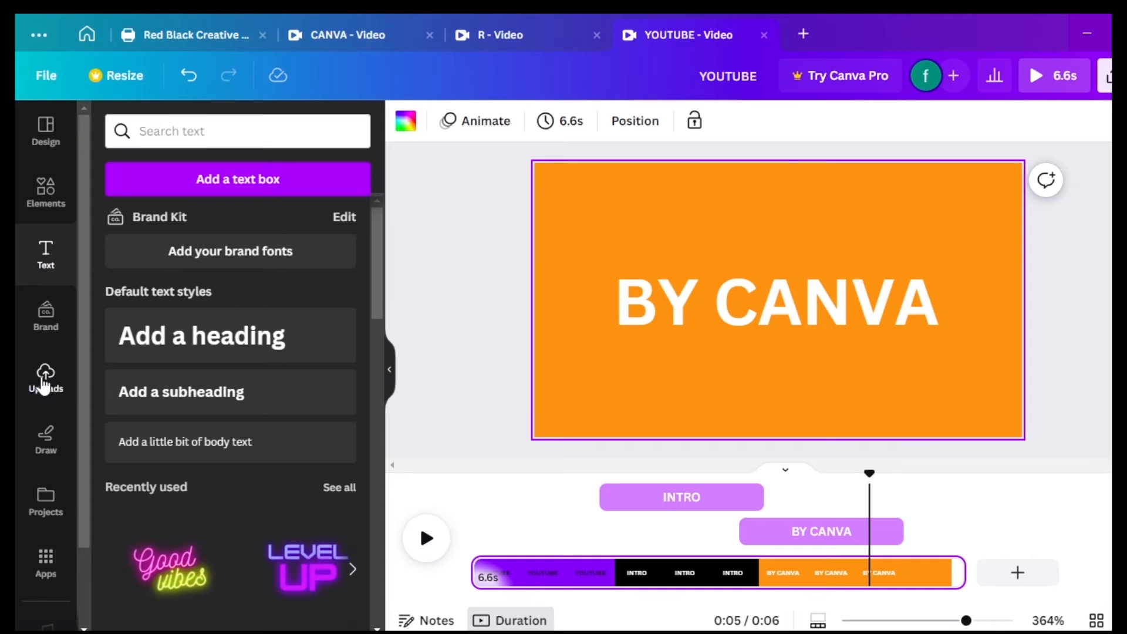
{"action": "left_click", "coordinate": [44, 374]}
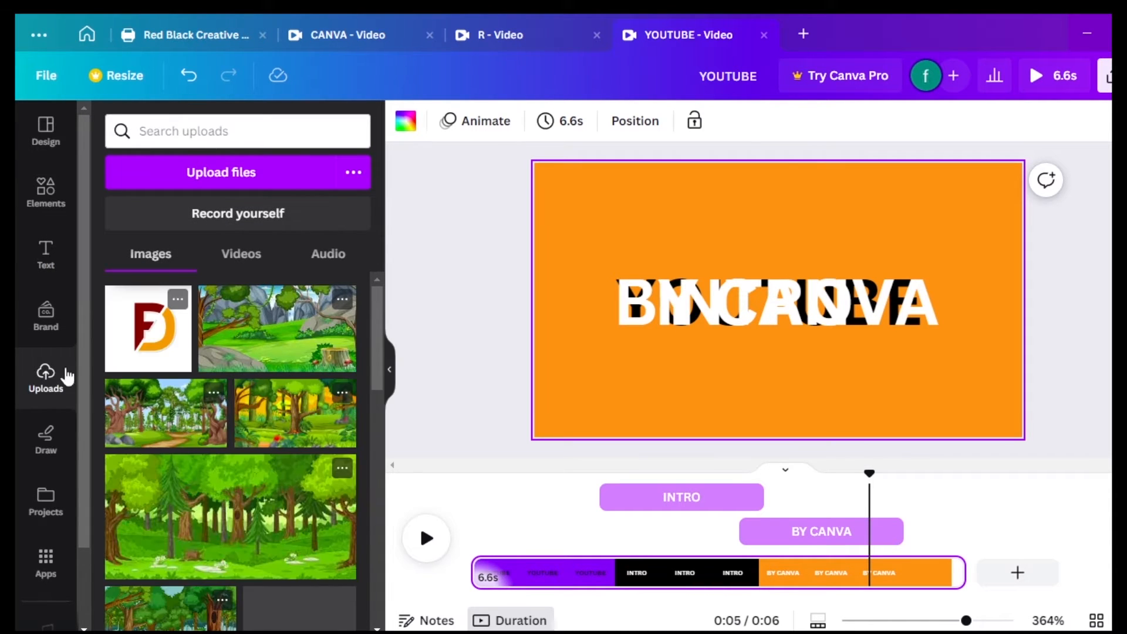
{"action": "left_click_drag", "start_coordinate": [377, 348], "coordinate": [376, 438]}
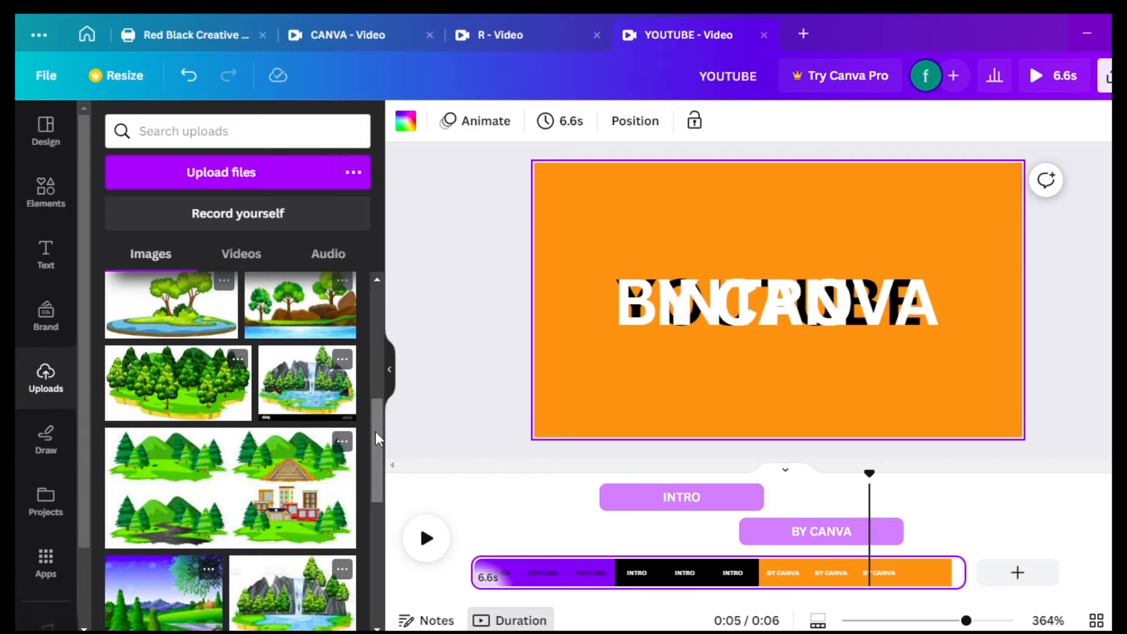
{"action": "left_click_drag", "start_coordinate": [376, 433], "coordinate": [381, 513]}
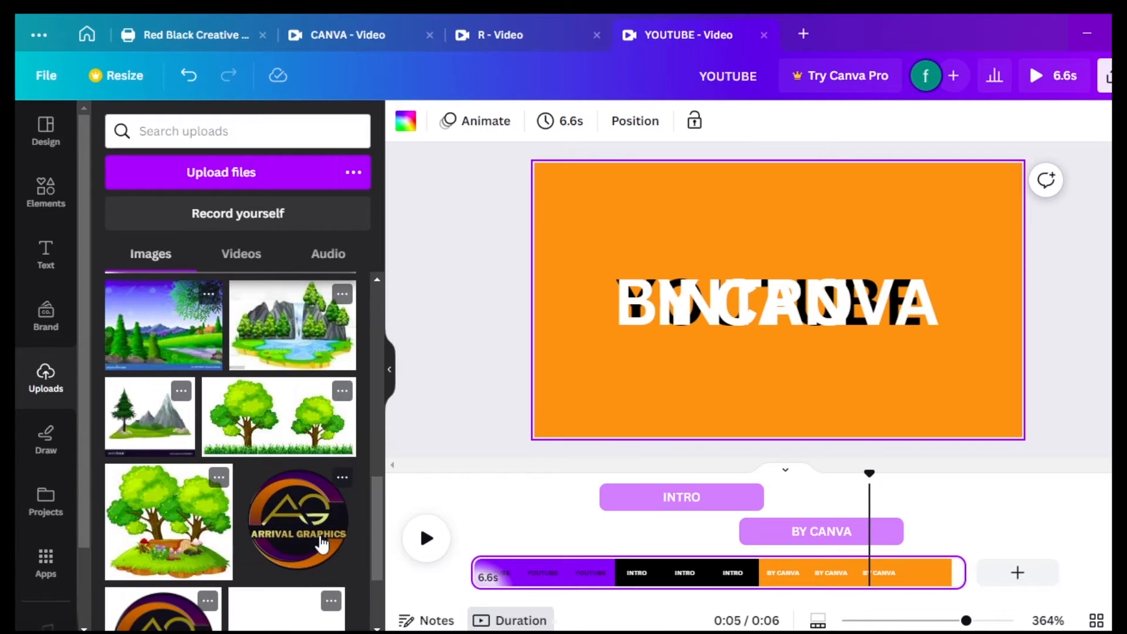
{"action": "left_click", "coordinate": [321, 543]}
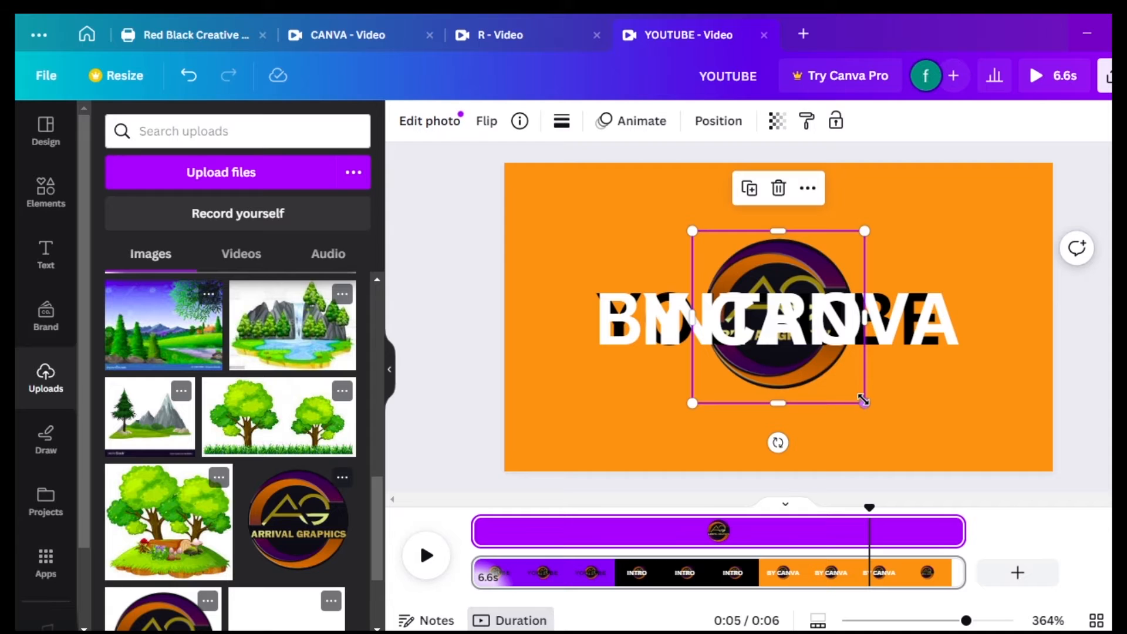
Shrink the Arrival Graphics logo to a small badge at the centre of the page and check it after BY CANVA ends.
{"action": "left_click_drag", "start_coordinate": [863, 402], "coordinate": [788, 333]}
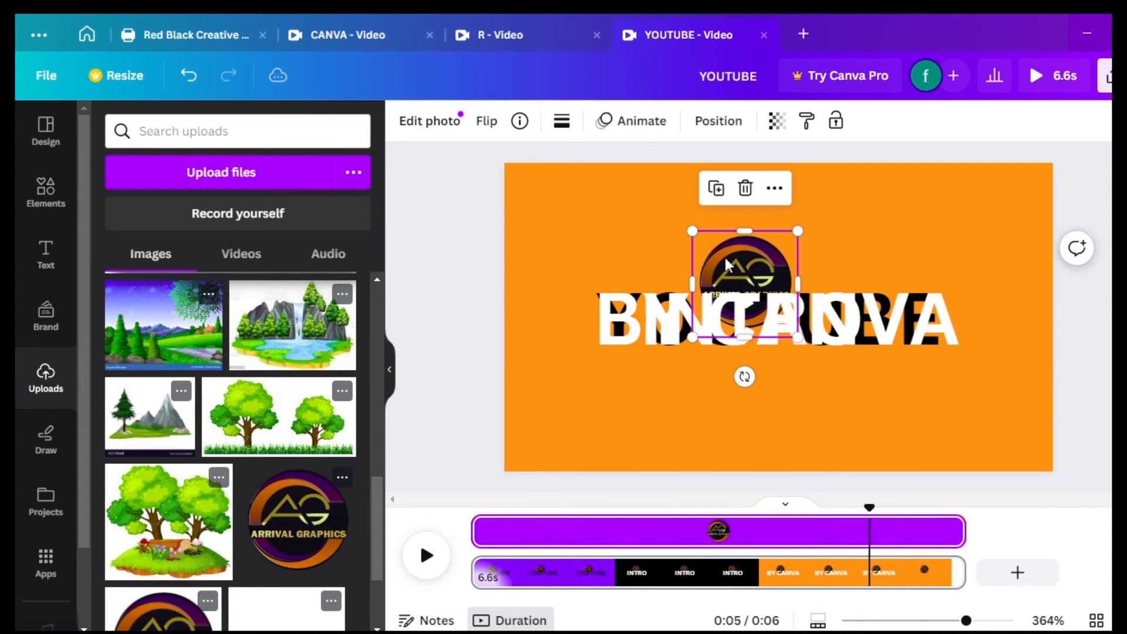
{"action": "left_click_drag", "start_coordinate": [693, 231], "coordinate": [772, 297]}
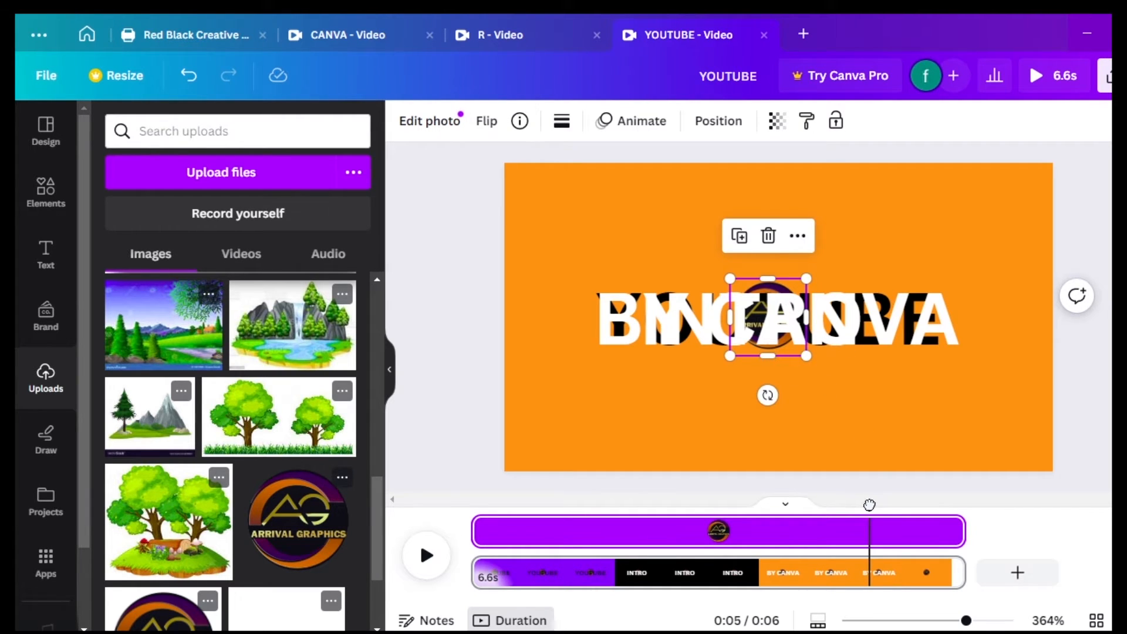
{"action": "left_click_drag", "start_coordinate": [870, 506], "coordinate": [903, 511]}
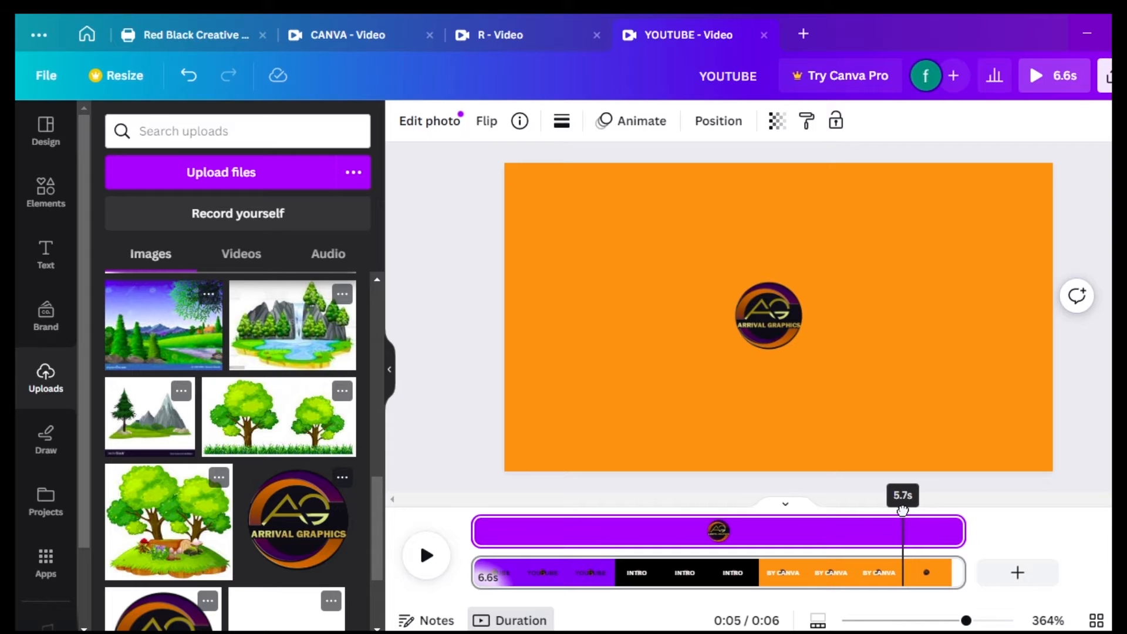
{"action": "left_click", "coordinate": [770, 340]}
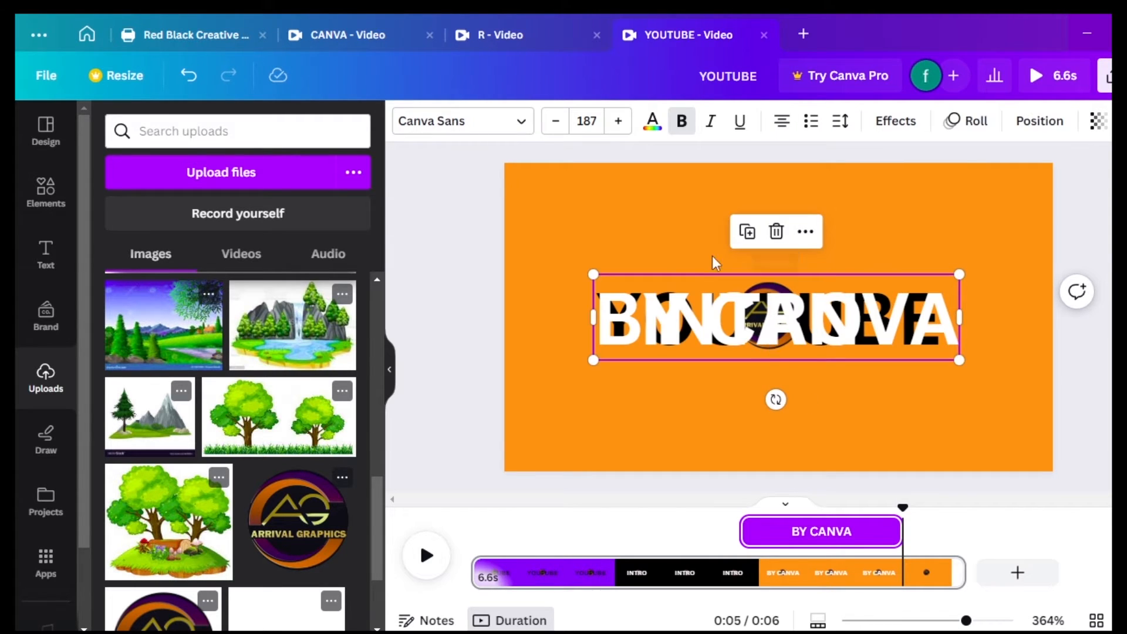
{"action": "left_click", "coordinate": [682, 248]}
{"action": "left_click", "coordinate": [763, 291]}
{"action": "double_click", "coordinate": [765, 291]}
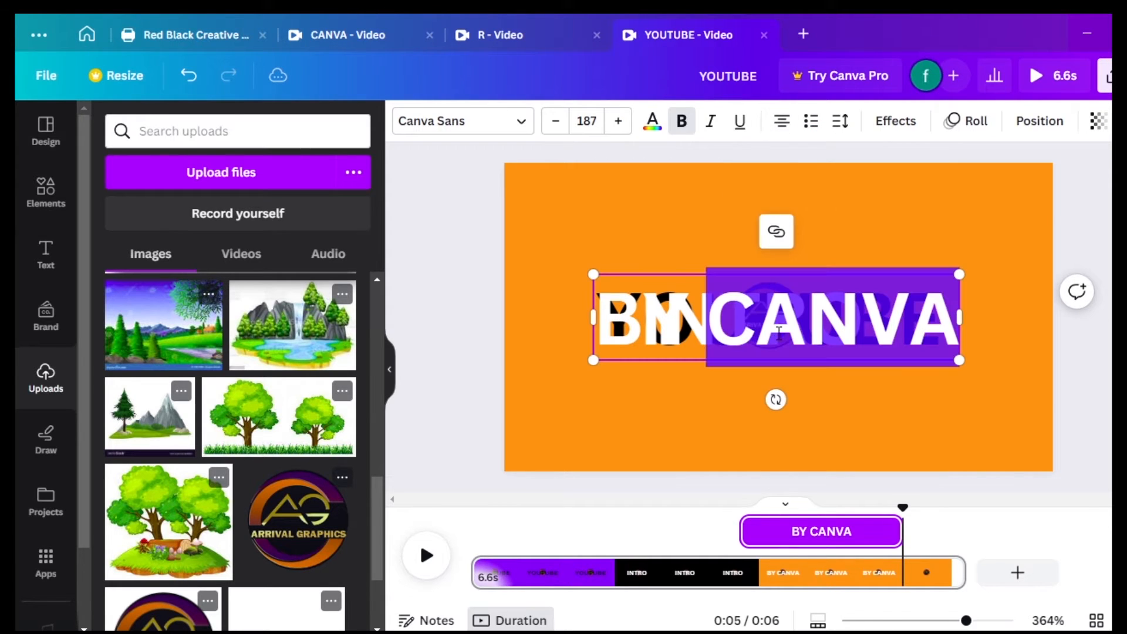
{"action": "left_click", "coordinate": [713, 407]}
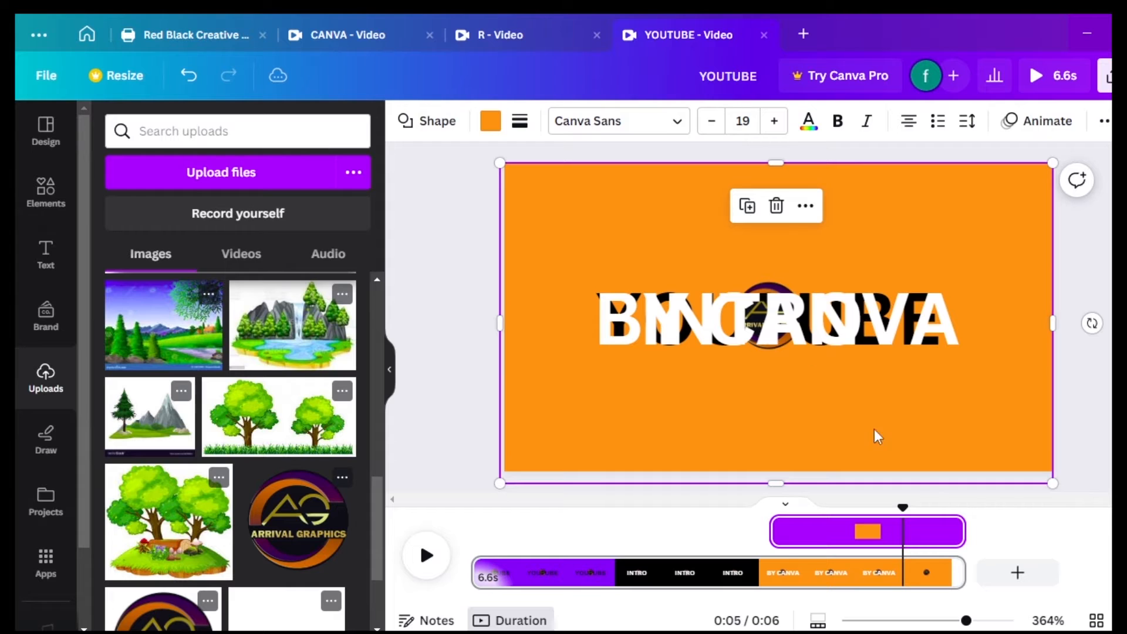
Move the BY CANVA, INTRO and YOUTUBE headings down to uncover the Arrival Graphics logo.
{"action": "left_click_drag", "start_coordinate": [904, 507], "coordinate": [926, 508]}
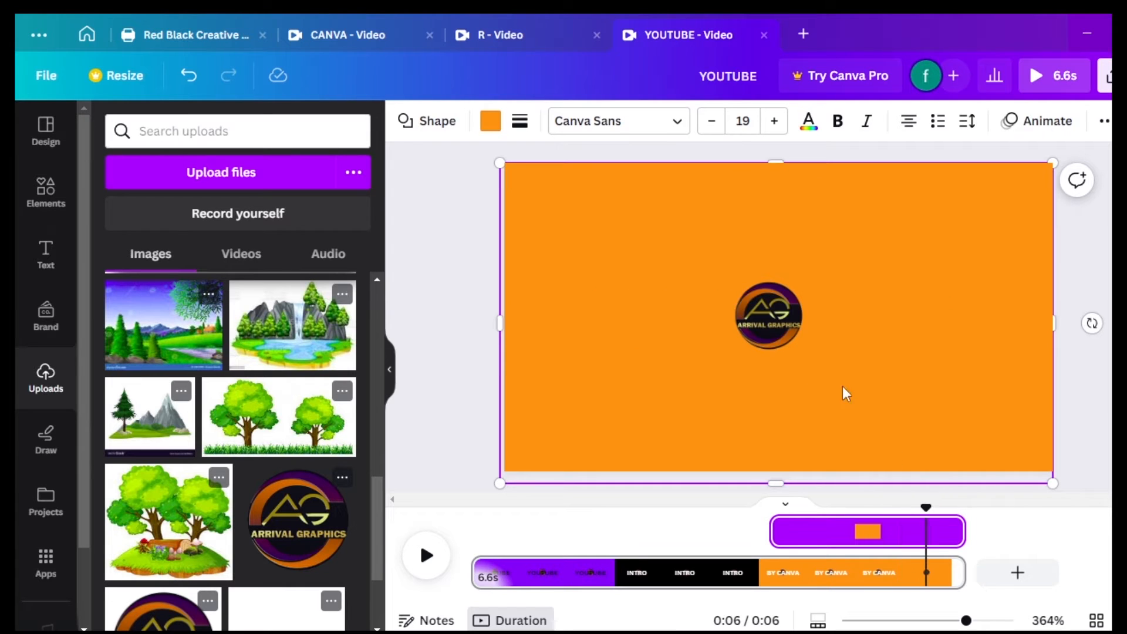
{"action": "left_click", "coordinate": [783, 333]}
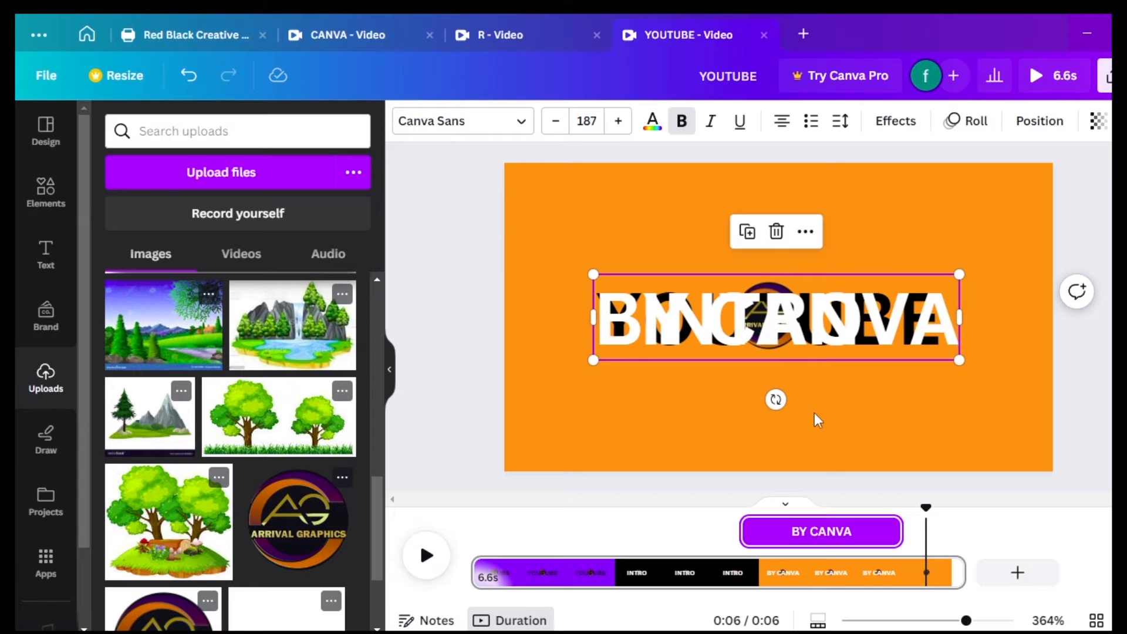
{"action": "left_click_drag", "start_coordinate": [776, 337], "coordinate": [773, 396]}
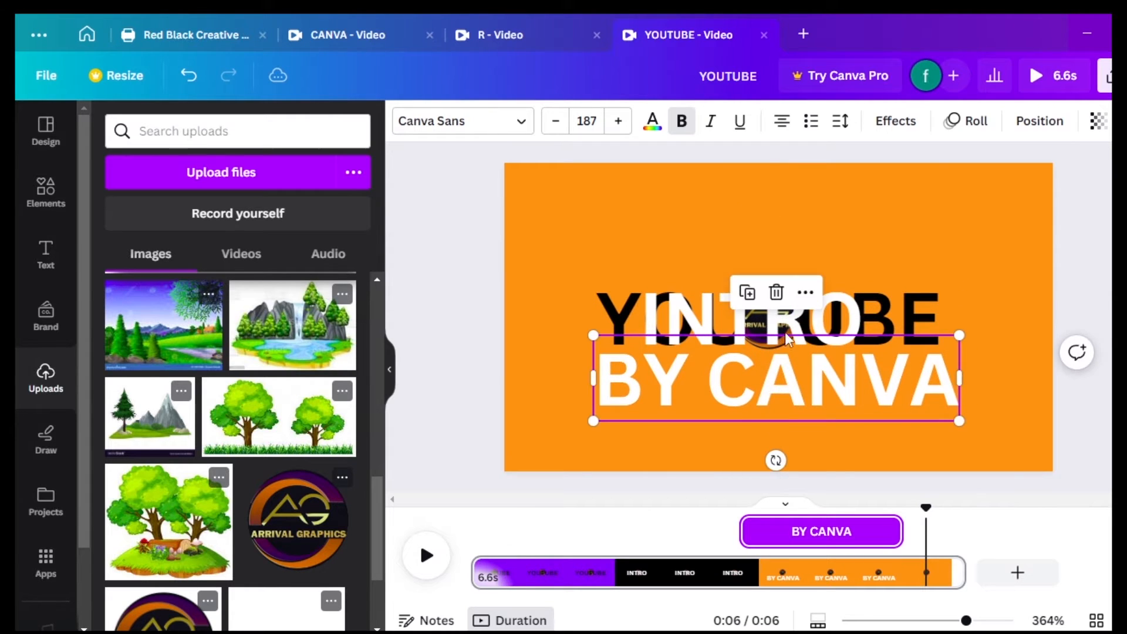
{"action": "left_click_drag", "start_coordinate": [772, 329], "coordinate": [770, 384]}
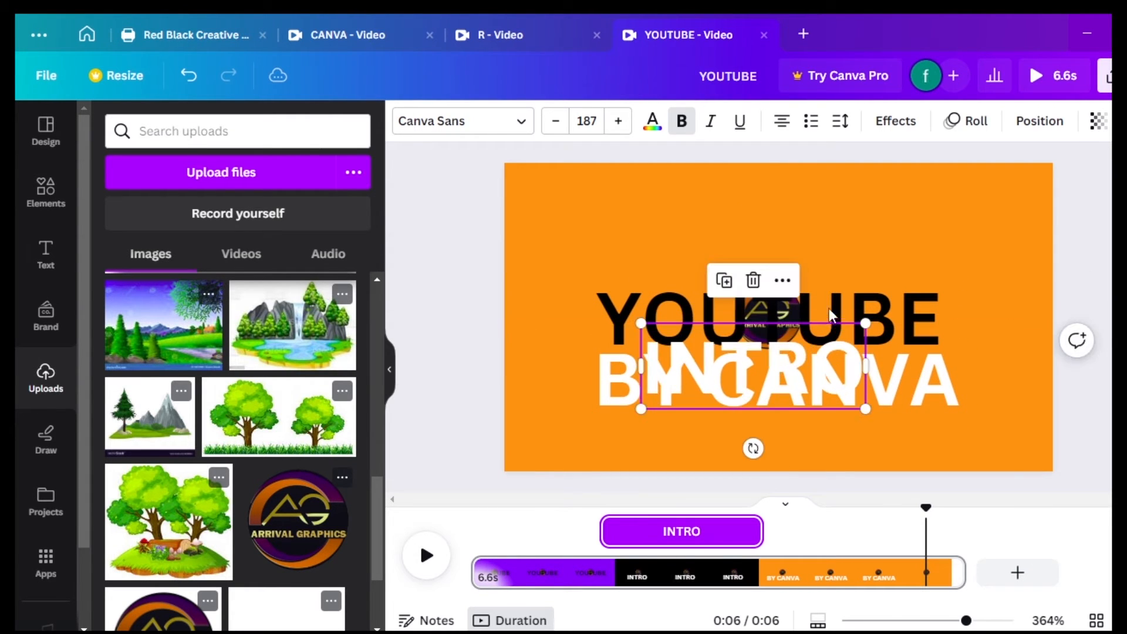
{"action": "left_click_drag", "start_coordinate": [832, 316], "coordinate": [827, 354]}
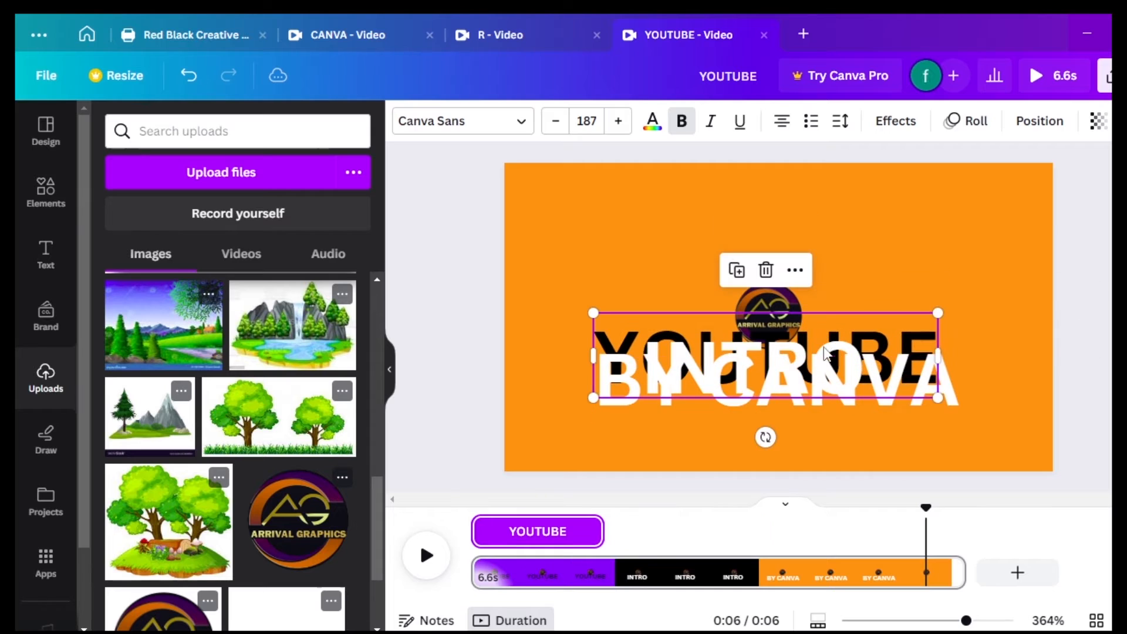
Enlarge the Arrival Graphics logo from its upper corners, keeping it horizontally centred on the page.
{"action": "left_click", "coordinate": [772, 310]}
{"action": "left_click_drag", "start_coordinate": [806, 281], "coordinate": [827, 258]}
{"action": "left_click_drag", "start_coordinate": [729, 258], "coordinate": [710, 253]}
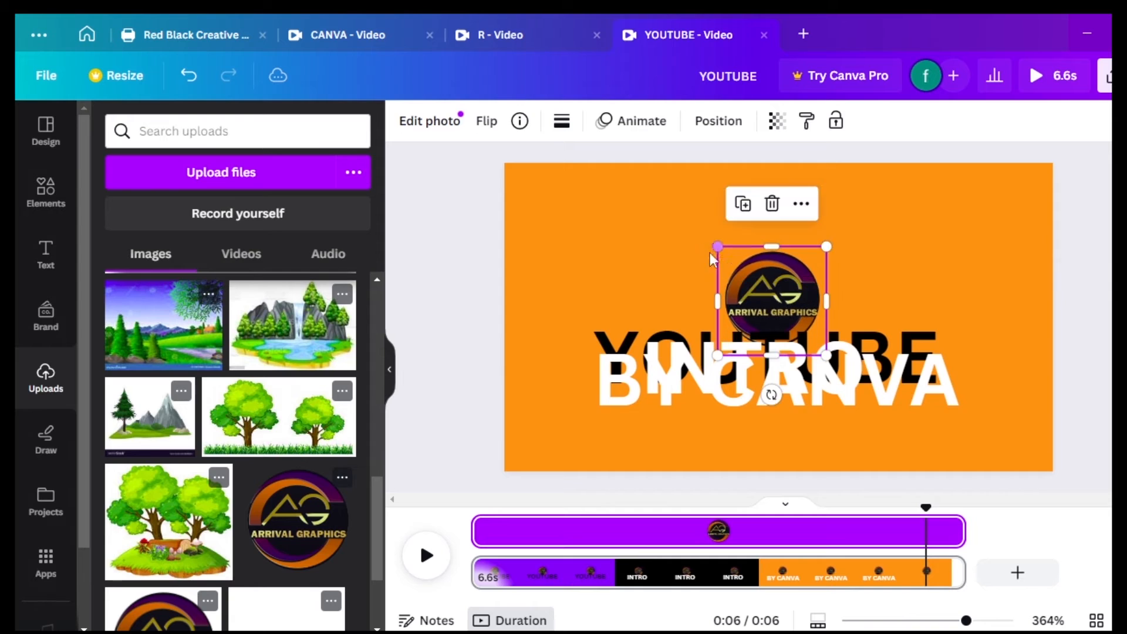
{"action": "left_click", "coordinate": [867, 256]}
Show the logo's photo animations and trim its timing to start partway through the BY CANVA heading.
{"action": "left_click", "coordinate": [783, 290]}
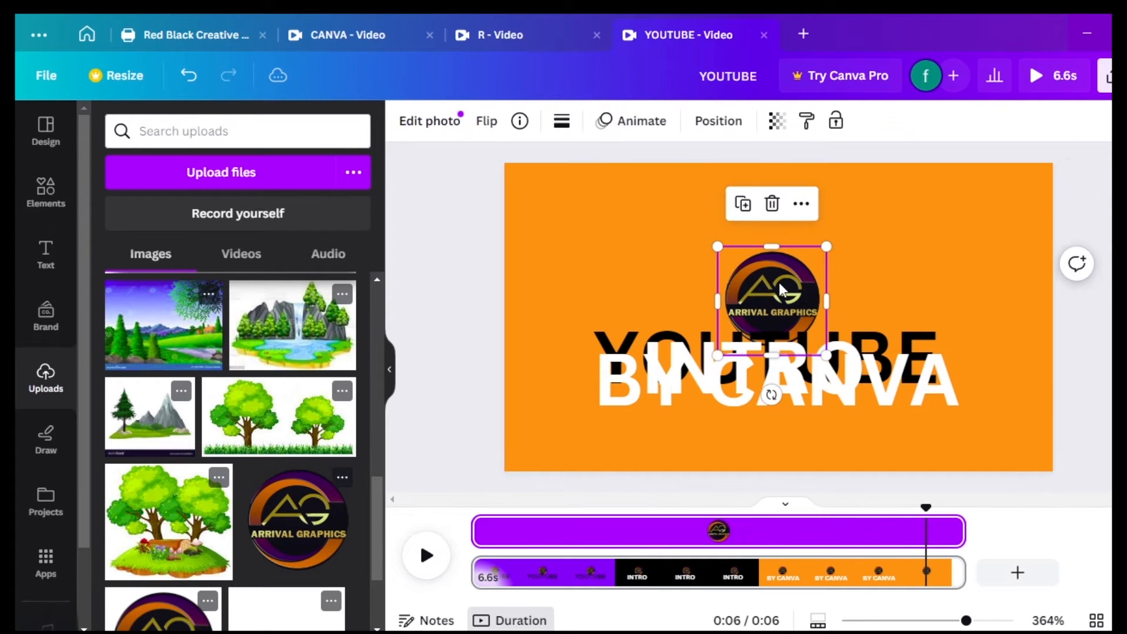
{"action": "left_click", "coordinate": [644, 122]}
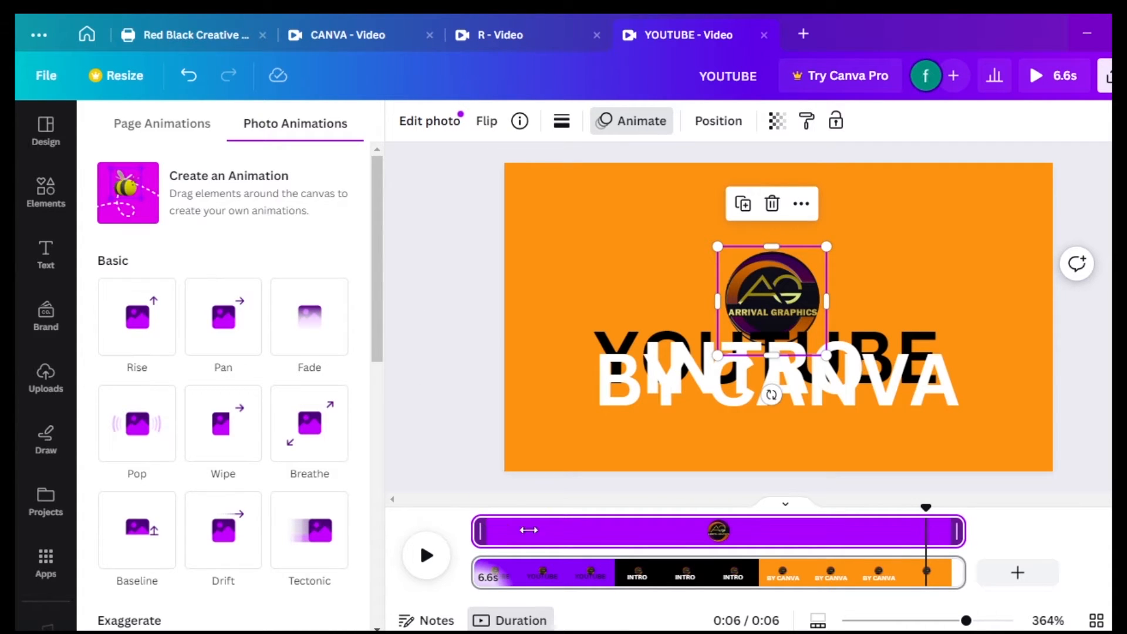
{"action": "left_click_drag", "start_coordinate": [529, 530], "coordinate": [809, 520]}
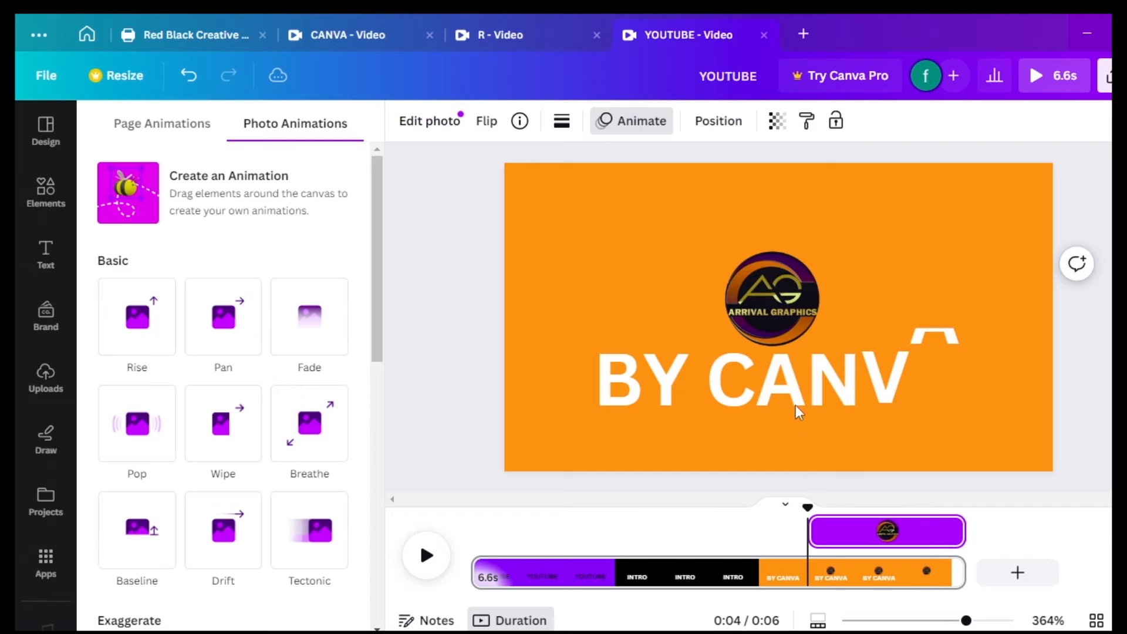
Move the BY CANVA, INTRO and YOUTUBE headings back up to the middle of the page, overlapping the logo.
{"action": "left_click", "coordinate": [786, 347]}
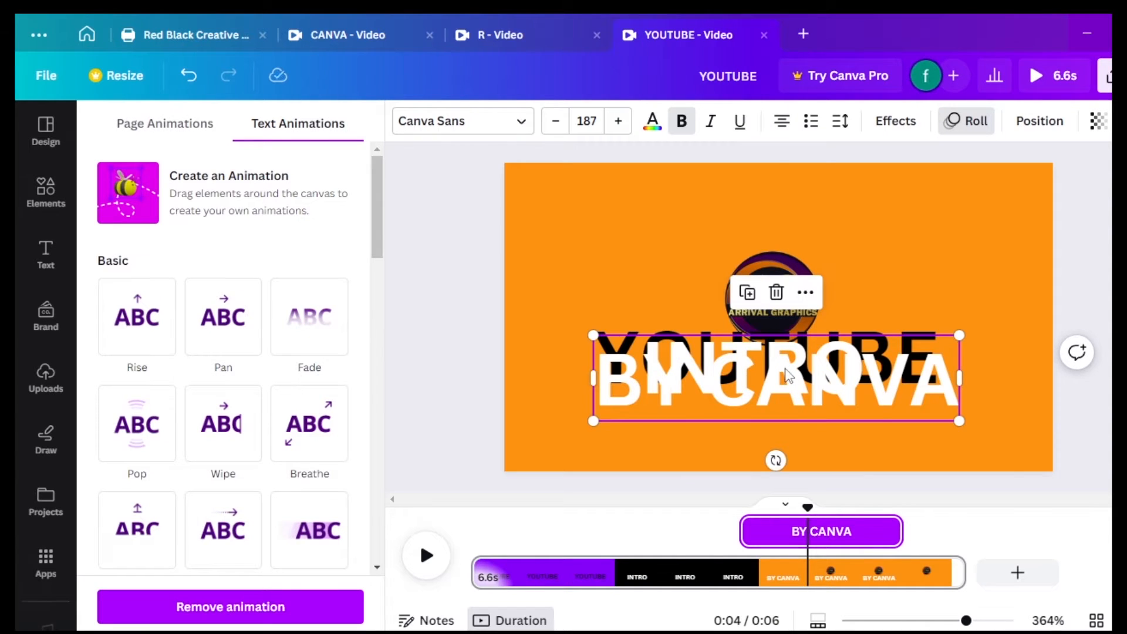
{"action": "left_click", "coordinate": [752, 364]}
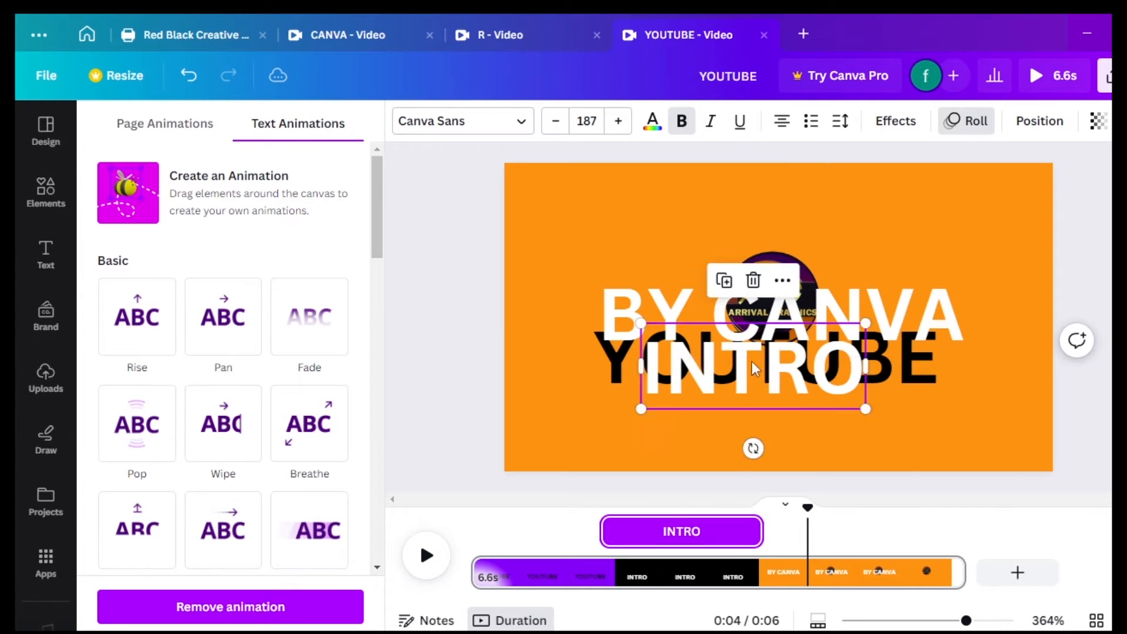
{"action": "left_click_drag", "start_coordinate": [751, 361], "coordinate": [766, 332]}
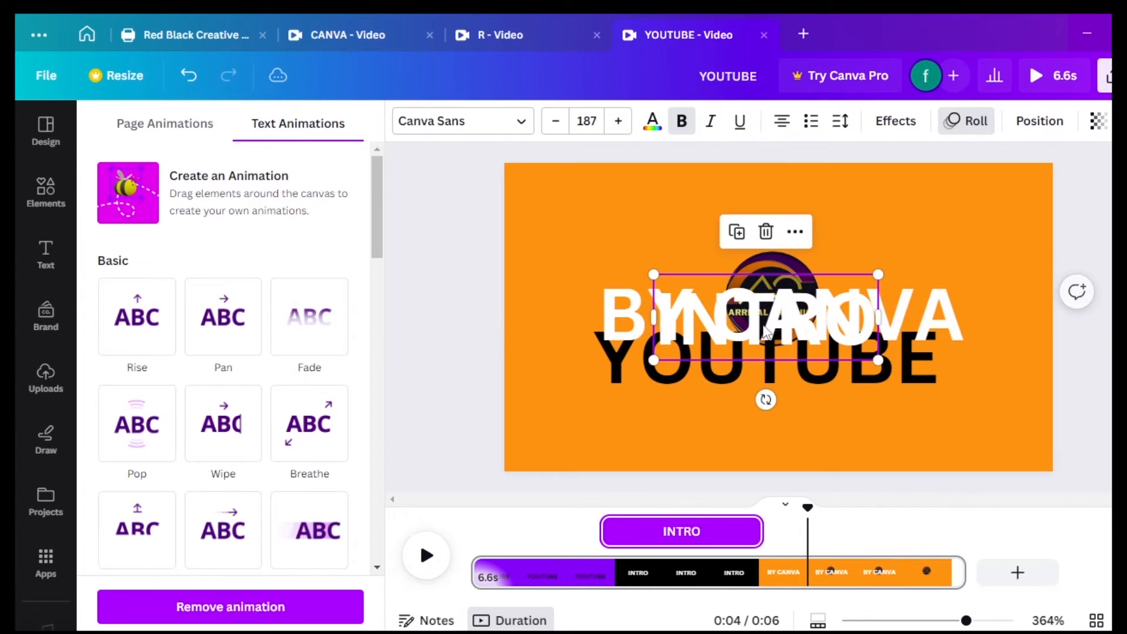
{"action": "left_click", "coordinate": [686, 361]}
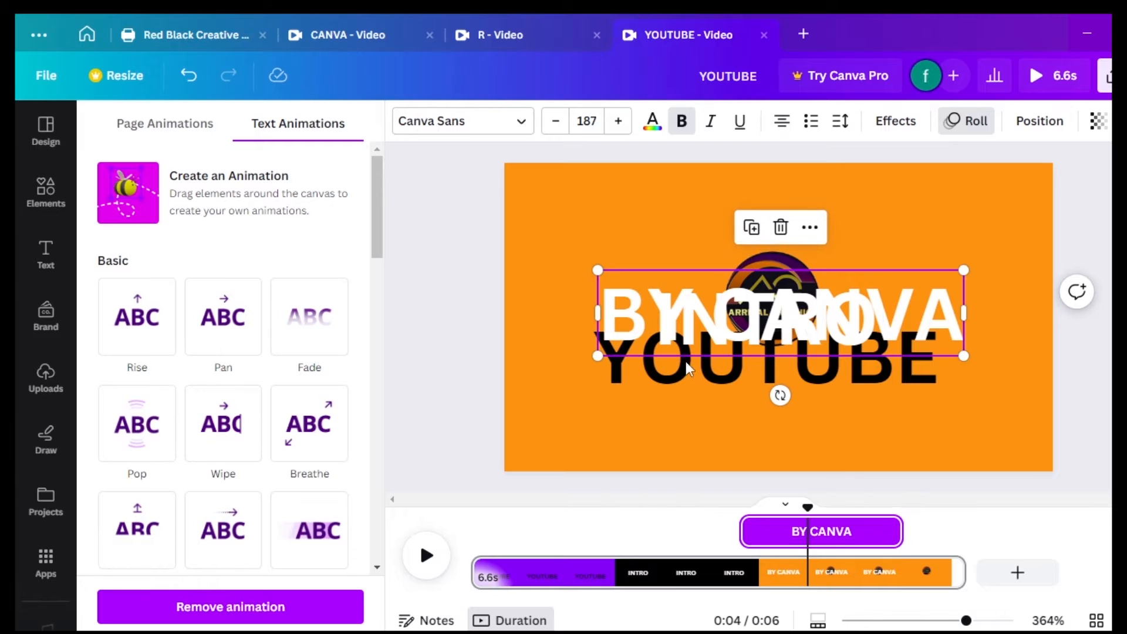
{"action": "left_click_drag", "start_coordinate": [674, 376], "coordinate": [685, 333]}
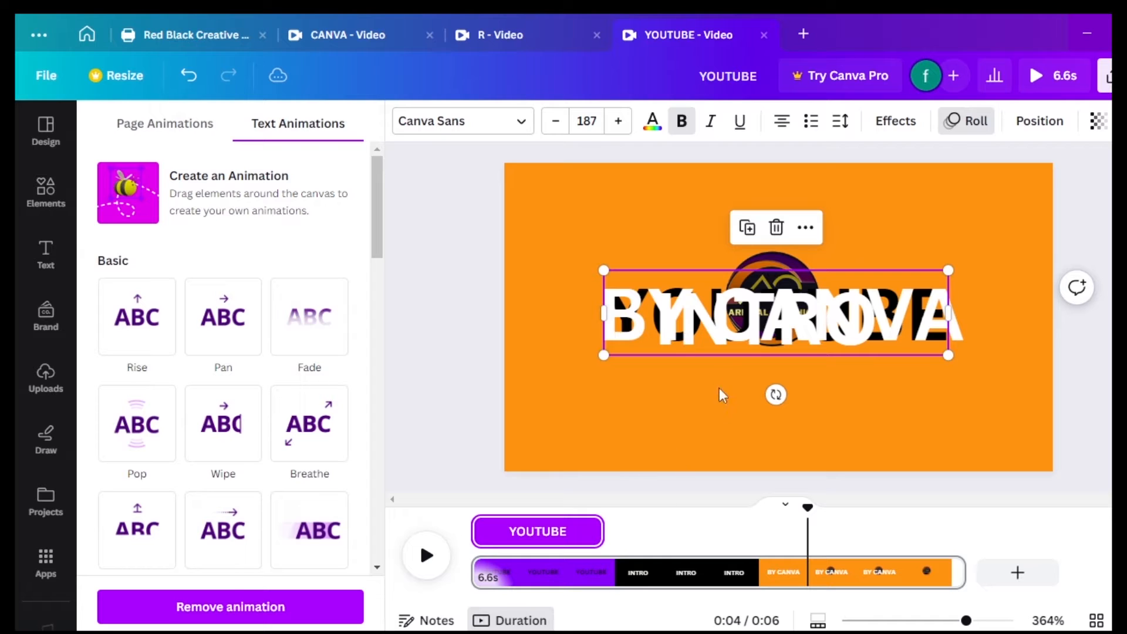
Trim the start of the Arrival Graphics logo's timing to the moment the BY CANVA heading ends.
{"action": "left_click", "coordinate": [796, 260]}
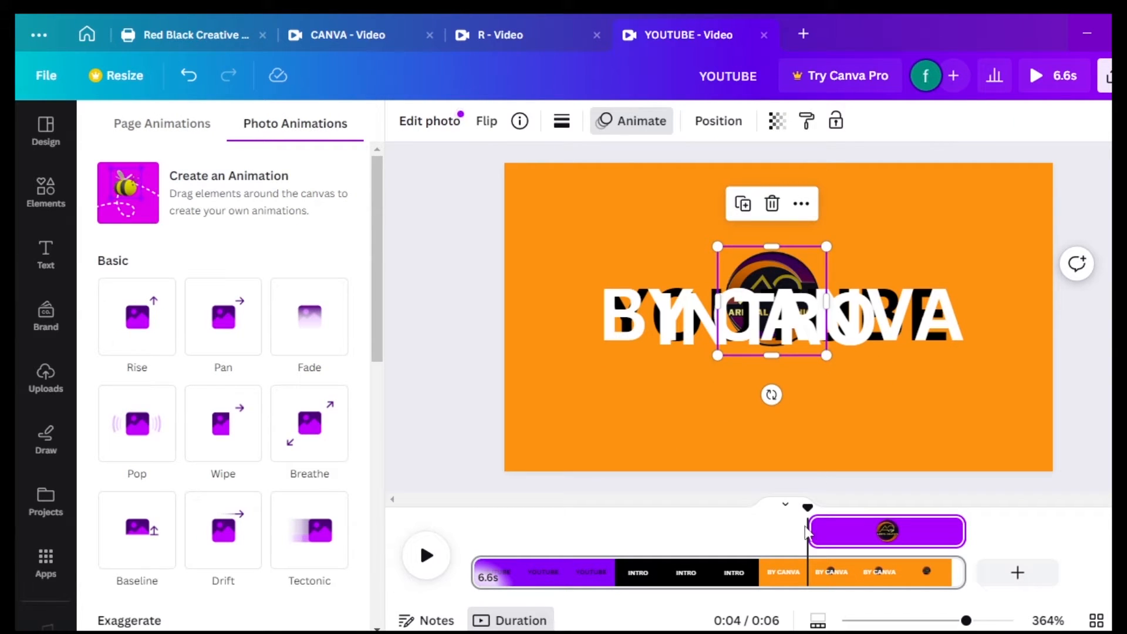
{"action": "left_click_drag", "start_coordinate": [829, 530], "coordinate": [899, 530]}
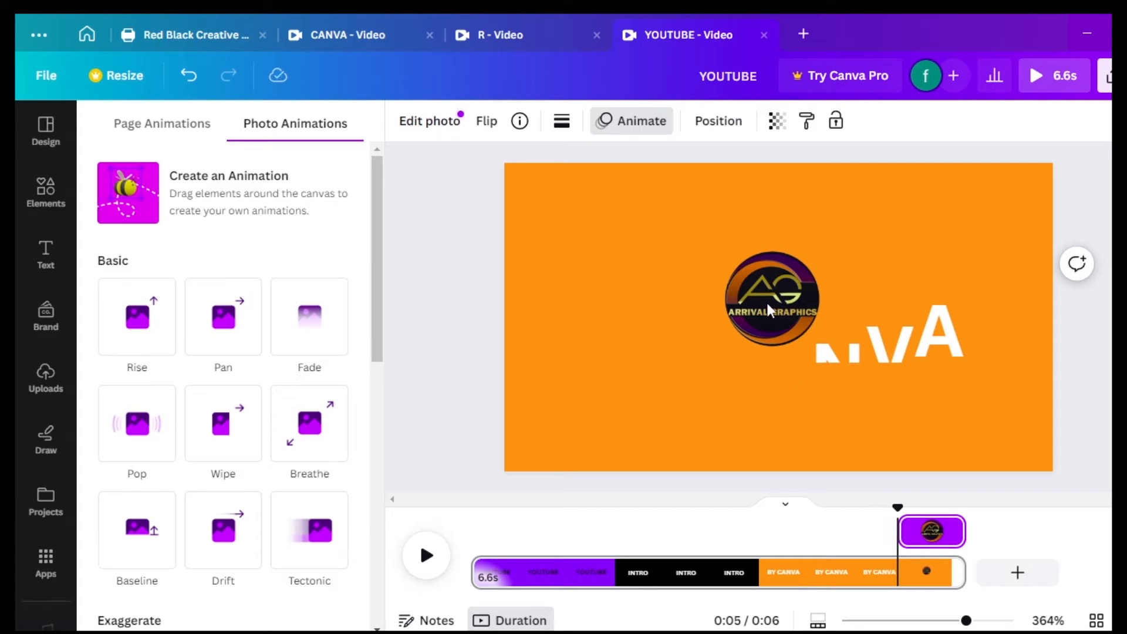
{"action": "left_click", "coordinate": [767, 304]}
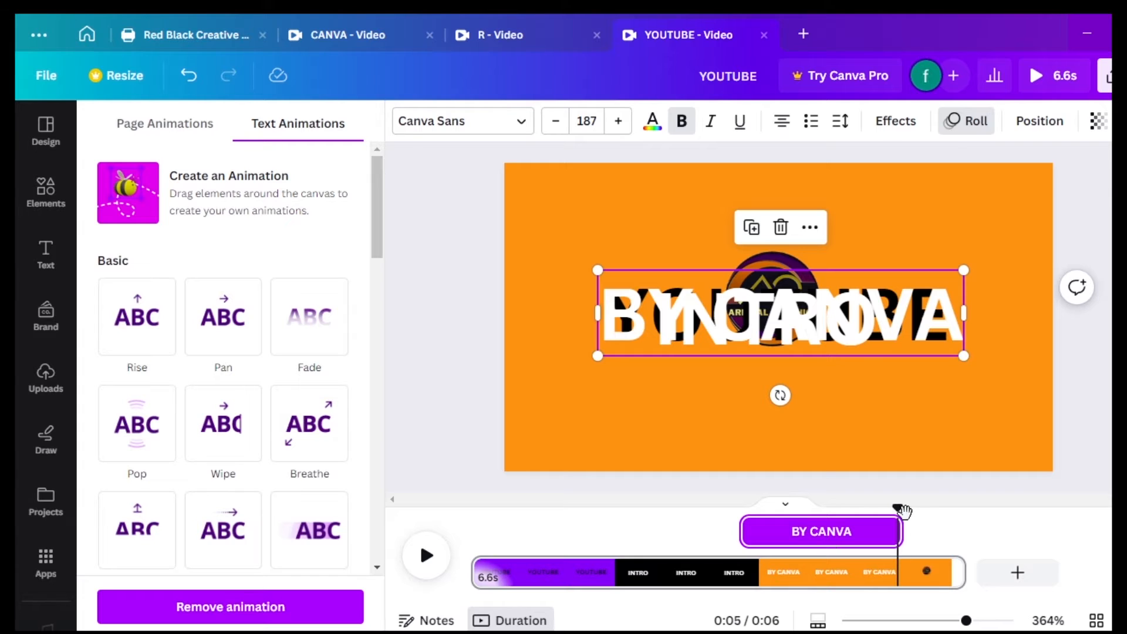
Trim the start of the Arrival Graphics logo's timing to slightly after the BY CANVA heading ends.
{"action": "left_click_drag", "start_coordinate": [899, 511], "coordinate": [920, 510]}
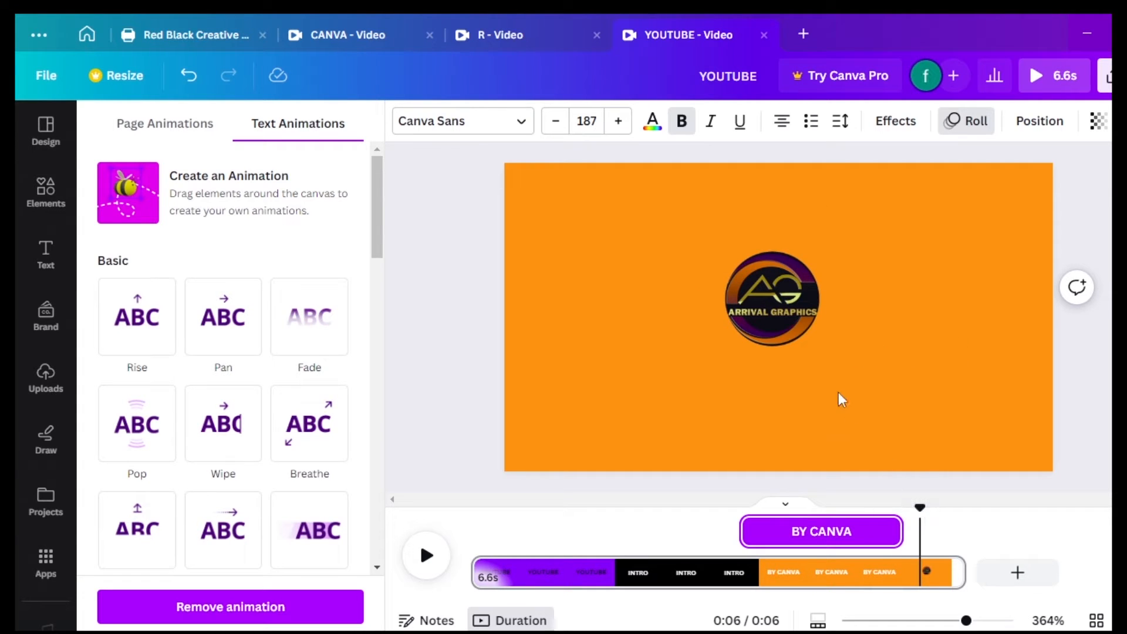
{"action": "left_click", "coordinate": [784, 315]}
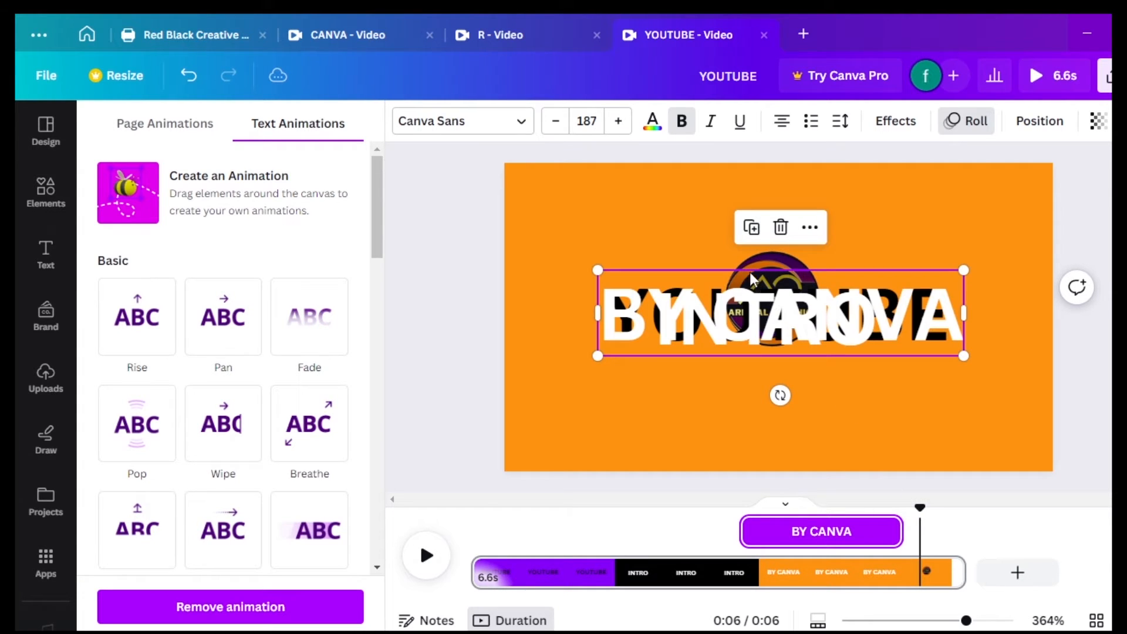
{"action": "left_click", "coordinate": [760, 258]}
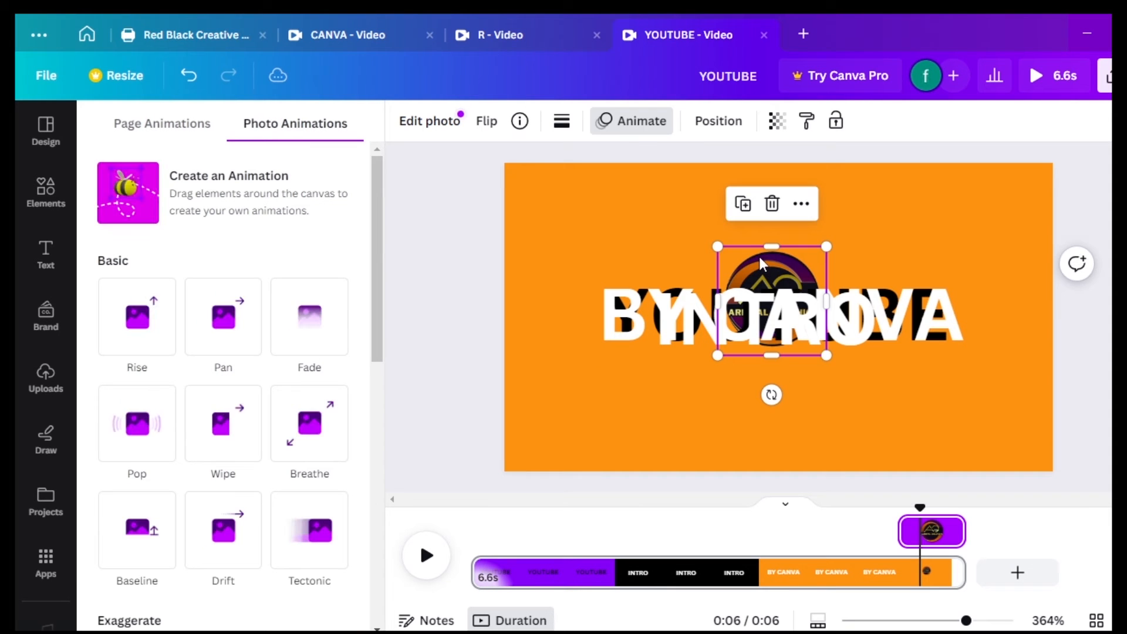
{"action": "mouse_move", "coordinate": [903, 535]}
{"action": "left_click_drag", "start_coordinate": [911, 532], "coordinate": [930, 508]}
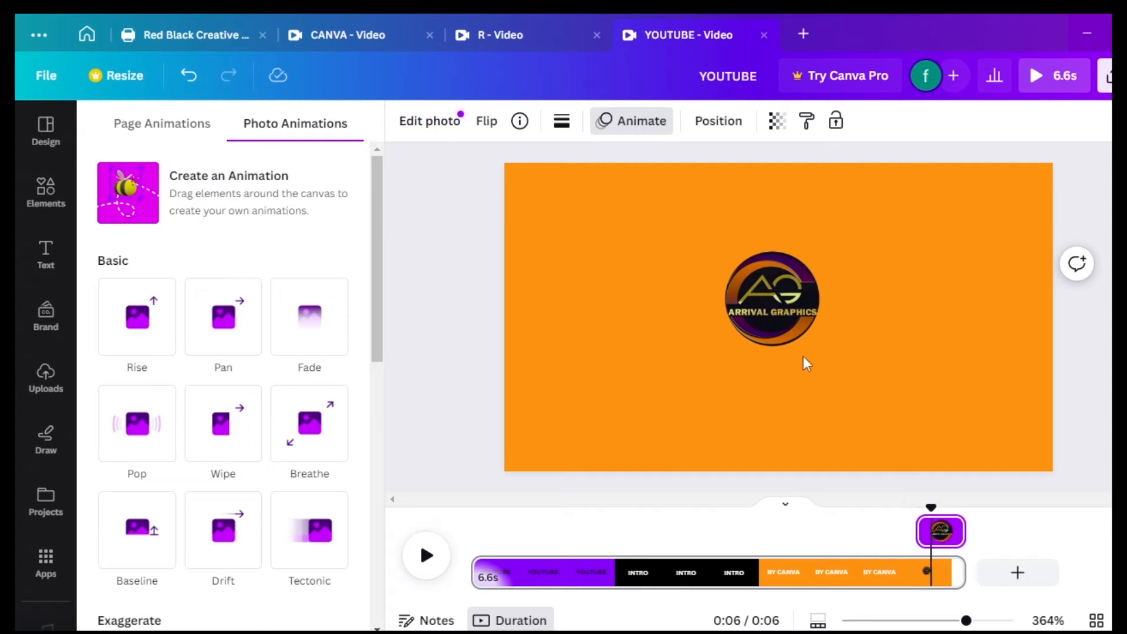
Apply the Rise animation to the Arrival Graphics logo on both enter and exit.
{"action": "left_click", "coordinate": [779, 318]}
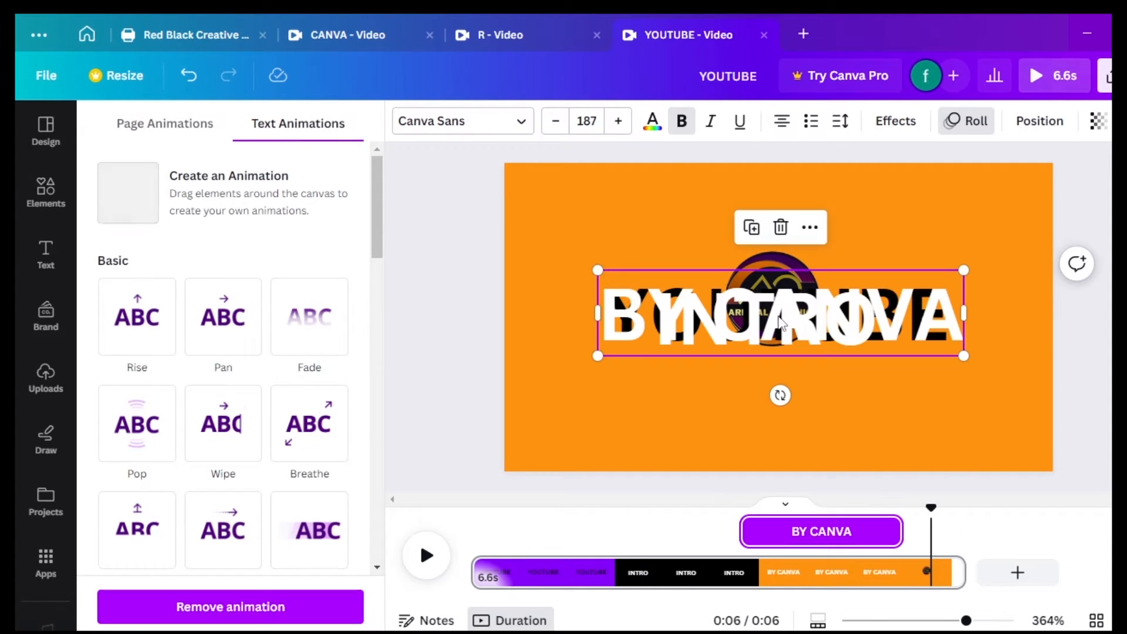
{"action": "left_click", "coordinate": [776, 260]}
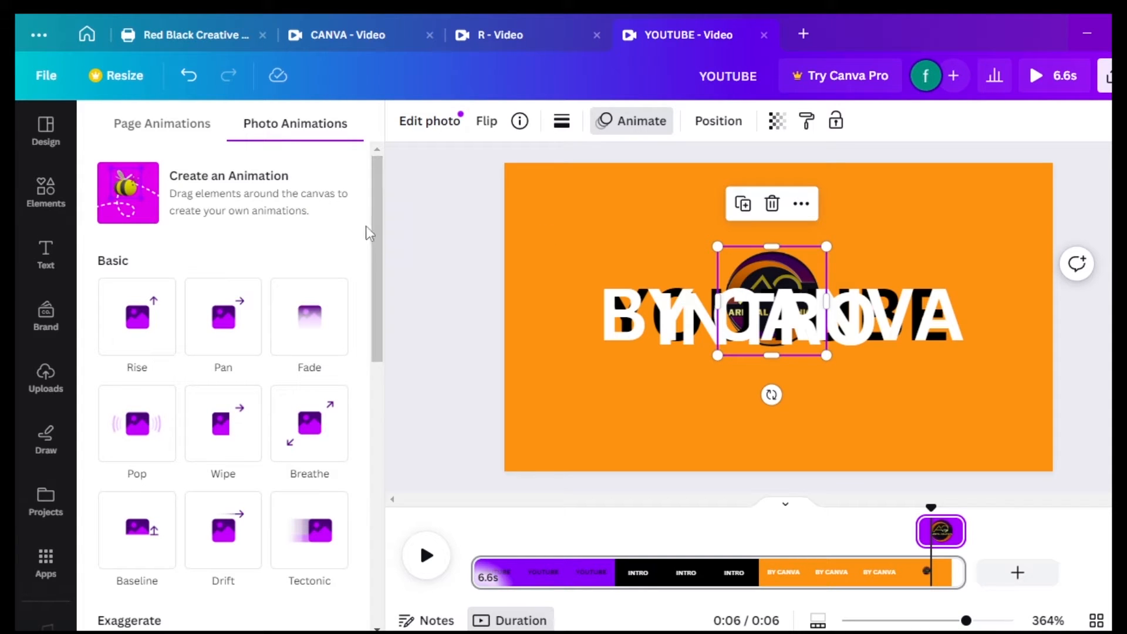
{"action": "left_click_drag", "start_coordinate": [377, 236], "coordinate": [349, 259]}
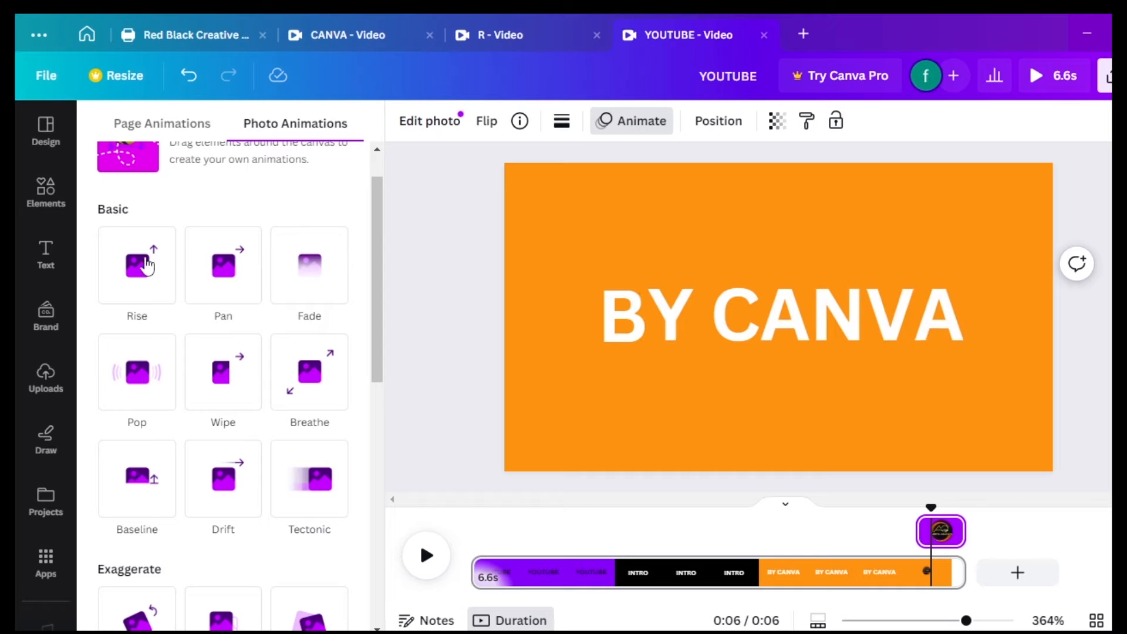
{"action": "left_click", "coordinate": [145, 268]}
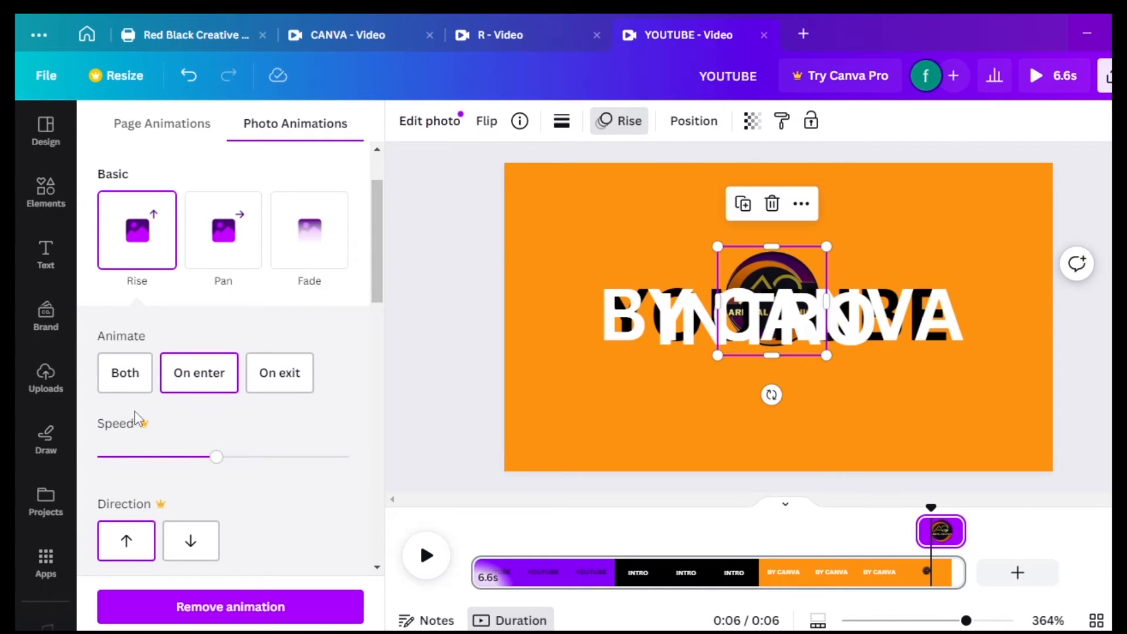
{"action": "left_click", "coordinate": [125, 376]}
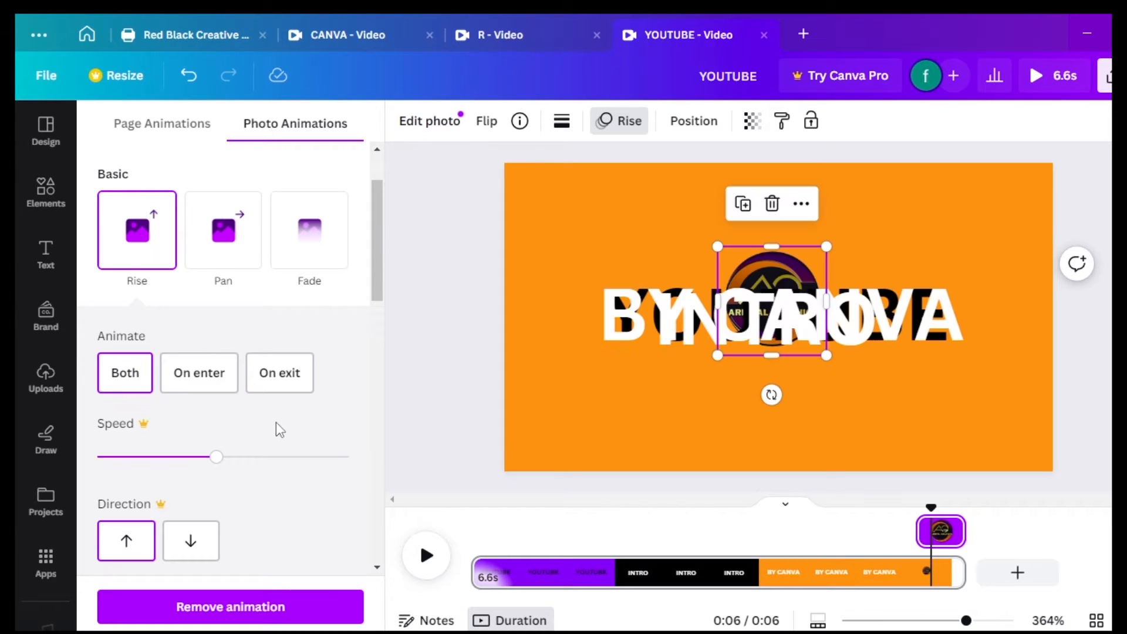
{"action": "left_click", "coordinate": [131, 382]}
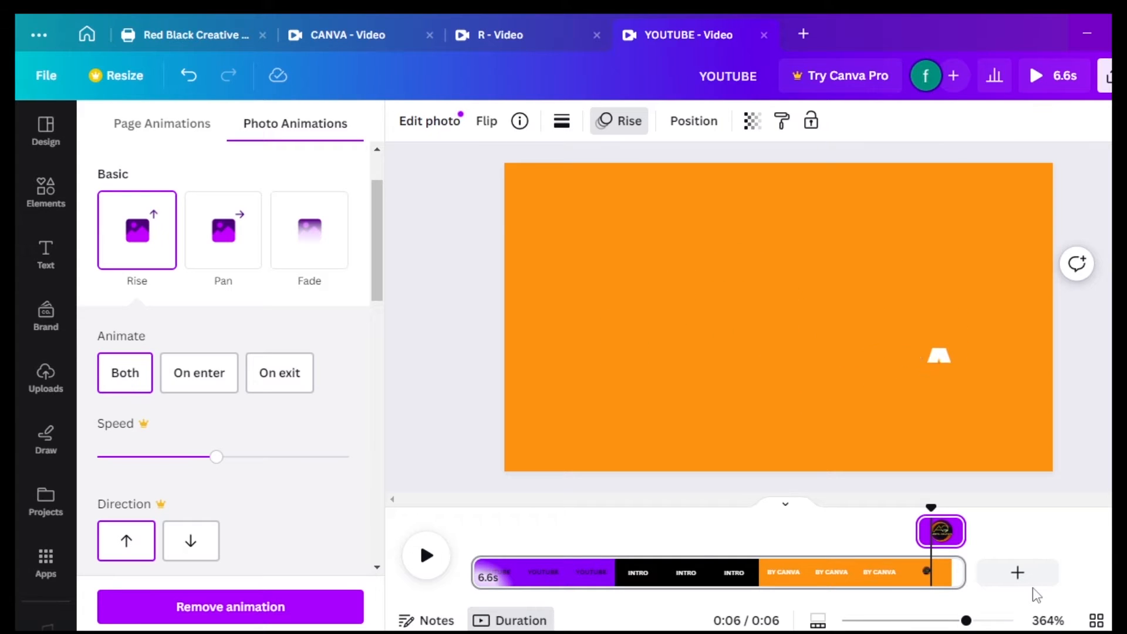
Extend the page to 7.7 seconds, trim the logo's timing to end before the page does, and preview the ending.
{"action": "left_click_drag", "start_coordinate": [1001, 572], "coordinate": [1048, 569]}
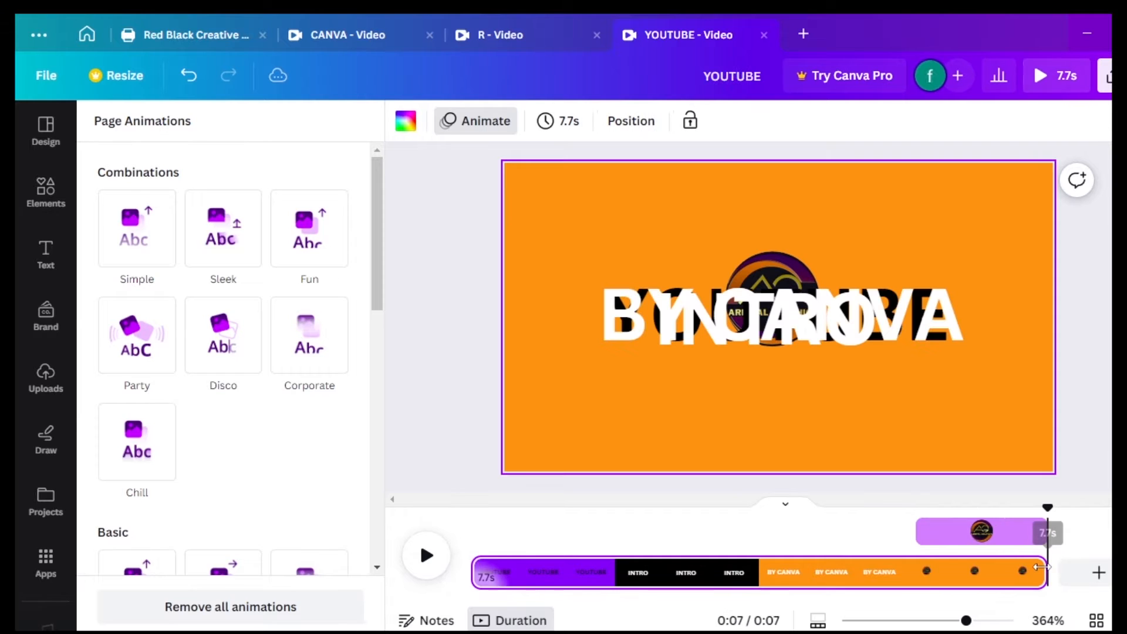
{"action": "mouse_move", "coordinate": [1042, 530]}
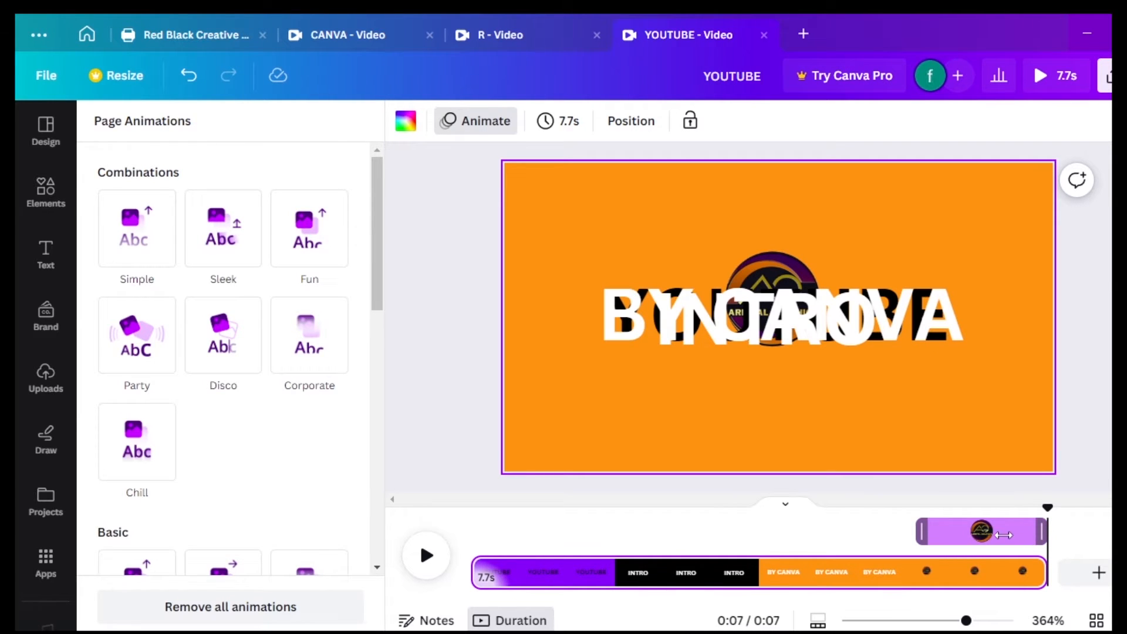
{"action": "left_click_drag", "start_coordinate": [1003, 534], "coordinate": [918, 513]}
{"action": "left_click_drag", "start_coordinate": [819, 512], "coordinate": [760, 513]}
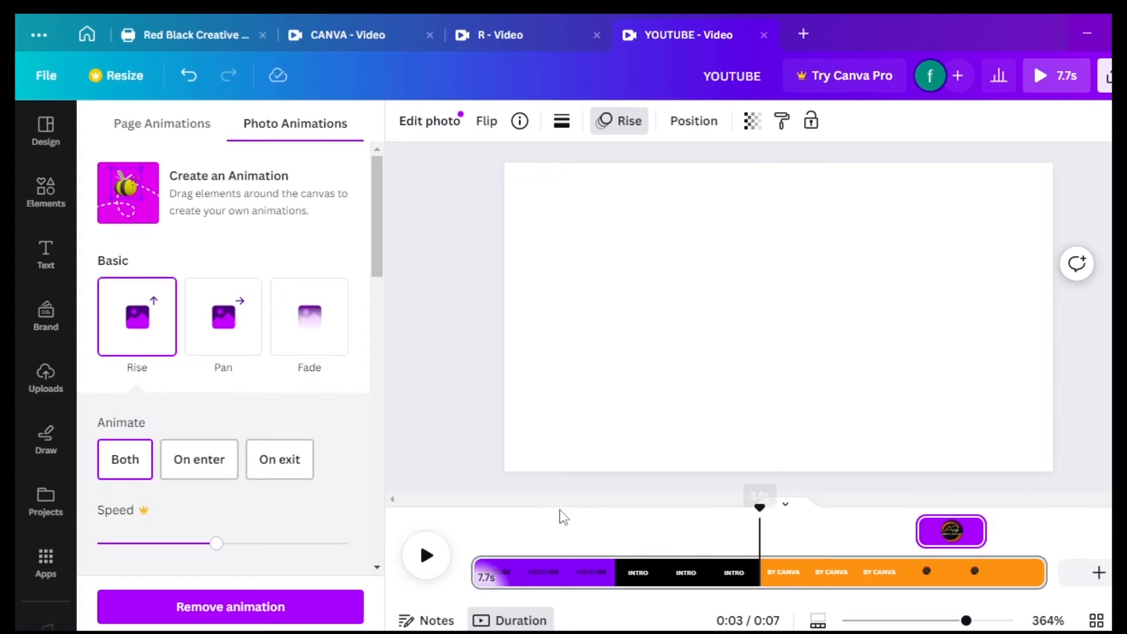
{"action": "left_click", "coordinate": [427, 553]}
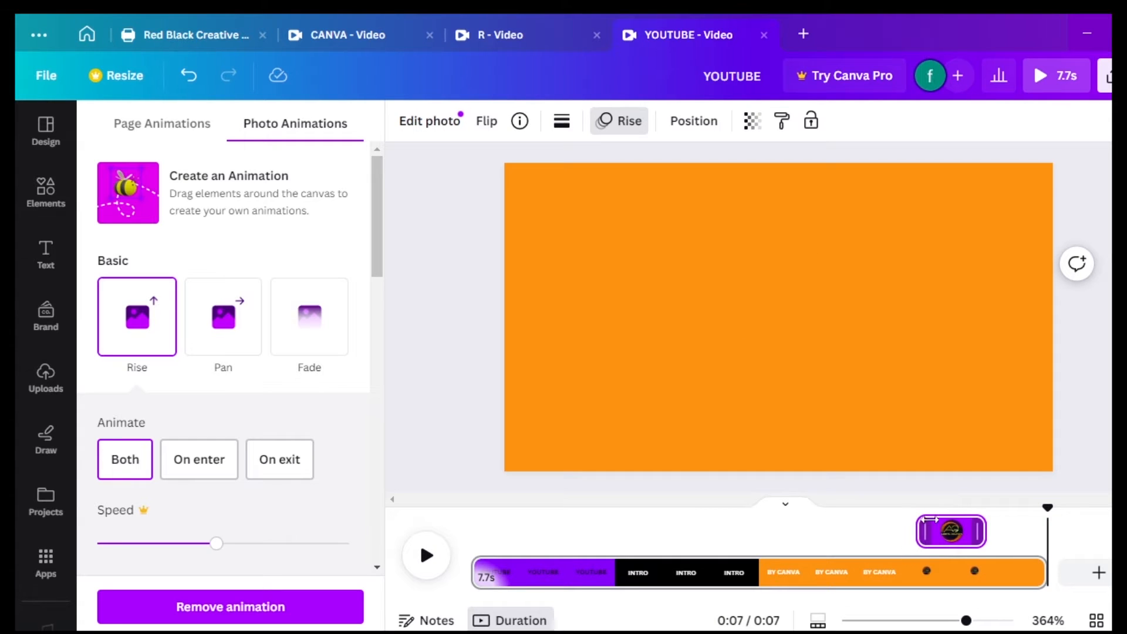
Lengthen the logo's timing at both ends, starting it just before BY CANVA finishes, and extend the page to 8.6 seconds.
{"action": "left_click_drag", "start_coordinate": [930, 519], "coordinate": [890, 539]}
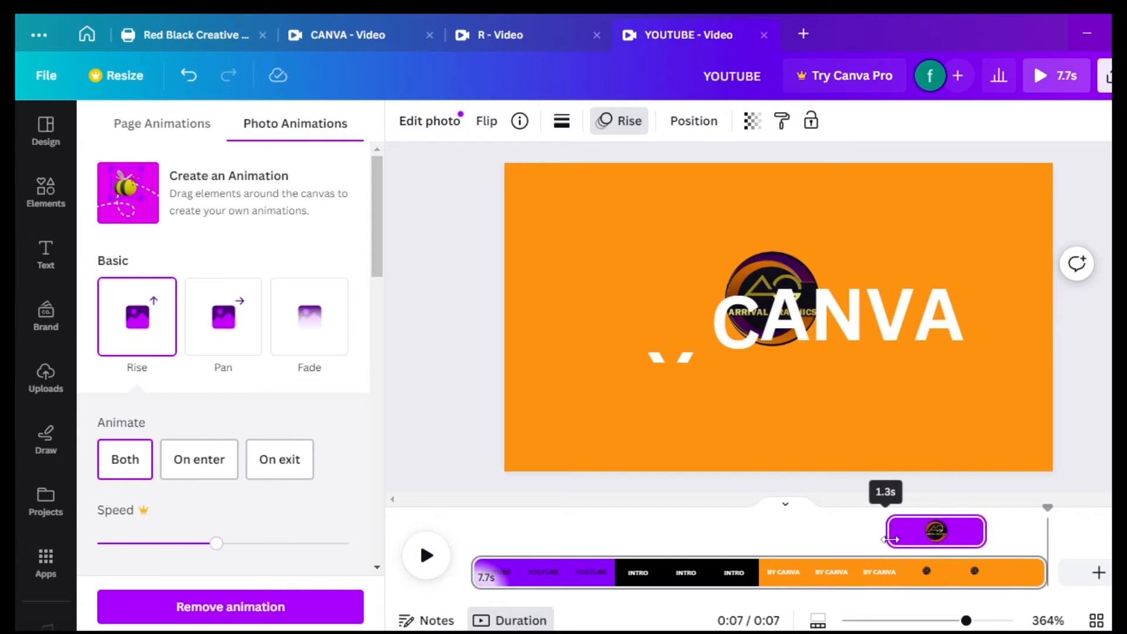
{"action": "left_click_drag", "start_coordinate": [986, 522], "coordinate": [1012, 521]}
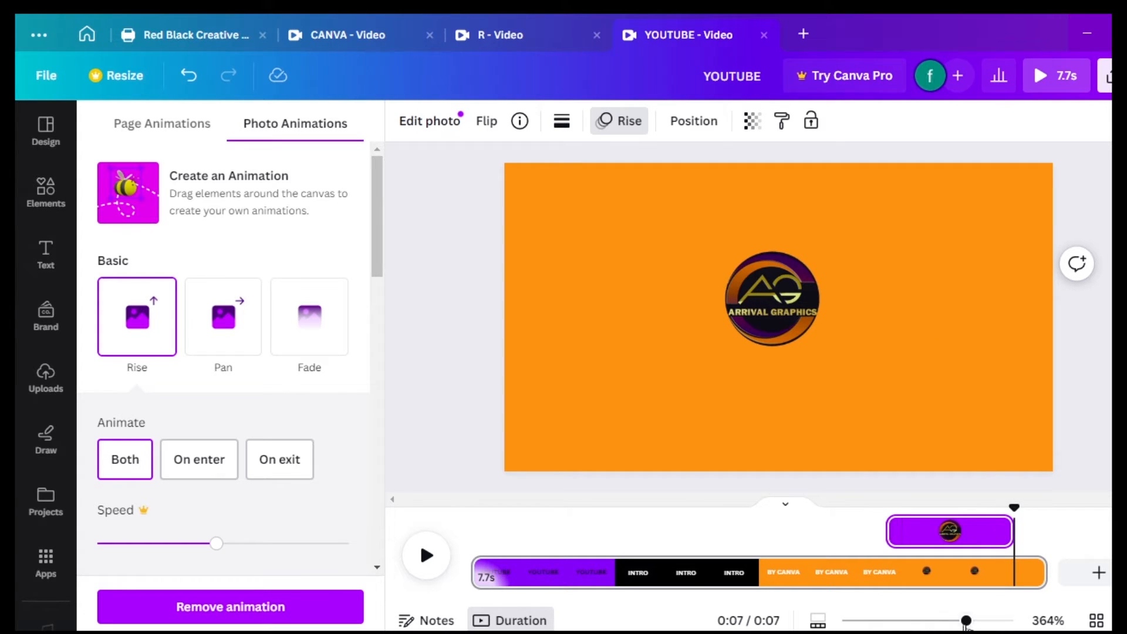
{"action": "left_click_drag", "start_coordinate": [966, 621], "coordinate": [939, 621]}
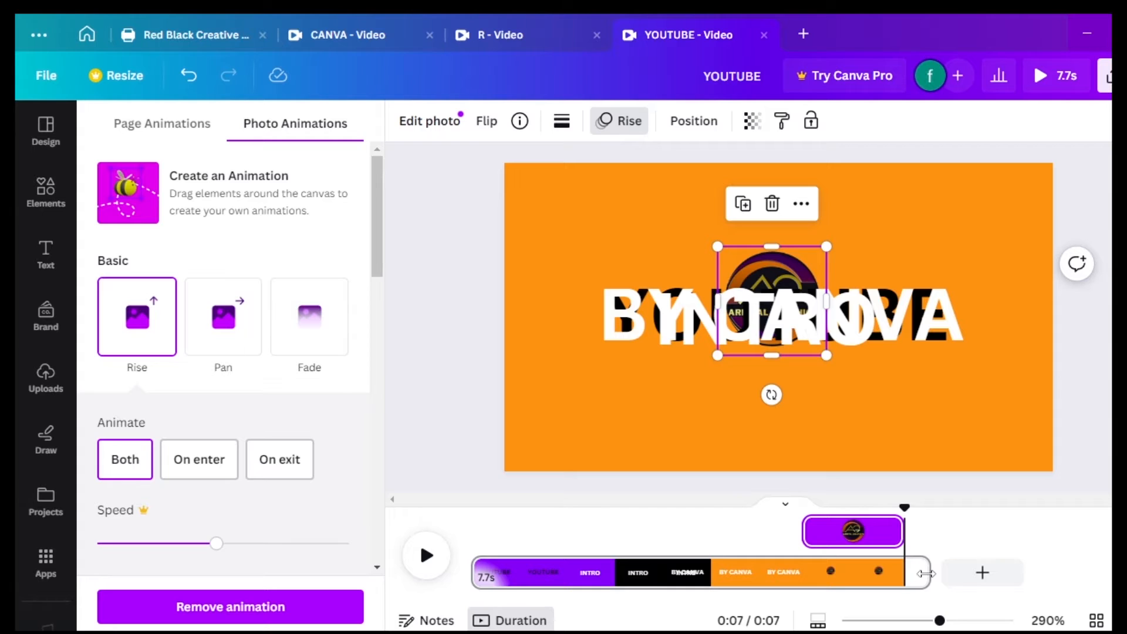
{"action": "left_click_drag", "start_coordinate": [929, 572], "coordinate": [984, 572]}
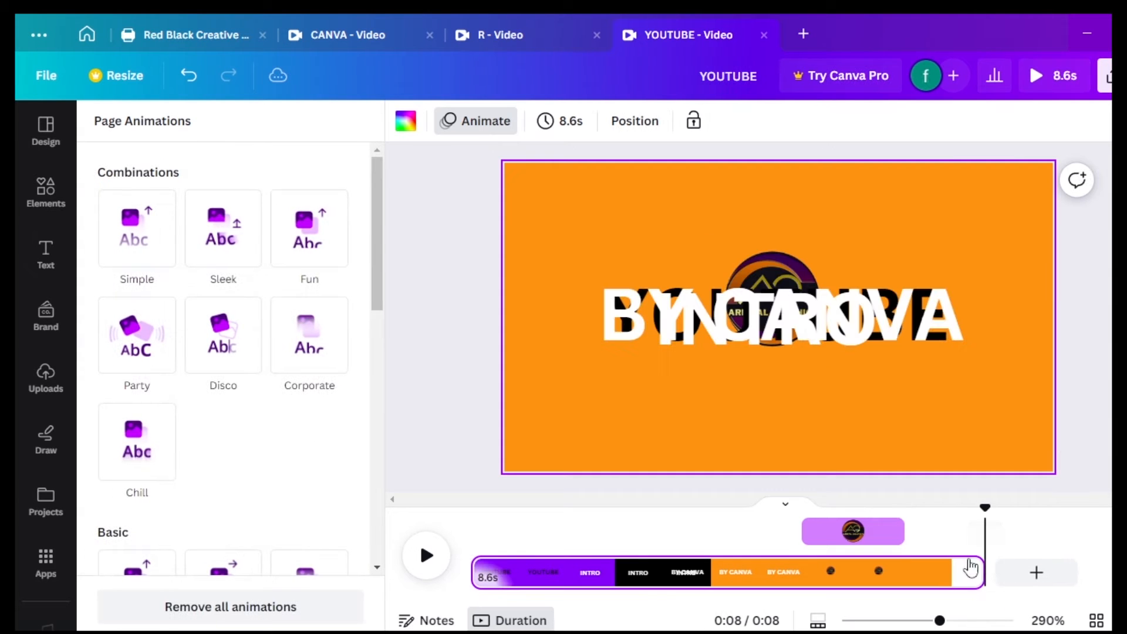
Play back the final section from the BY CANVA heading to check the logo's entrance and exit.
{"action": "left_click_drag", "start_coordinate": [930, 519], "coordinate": [785, 522]}
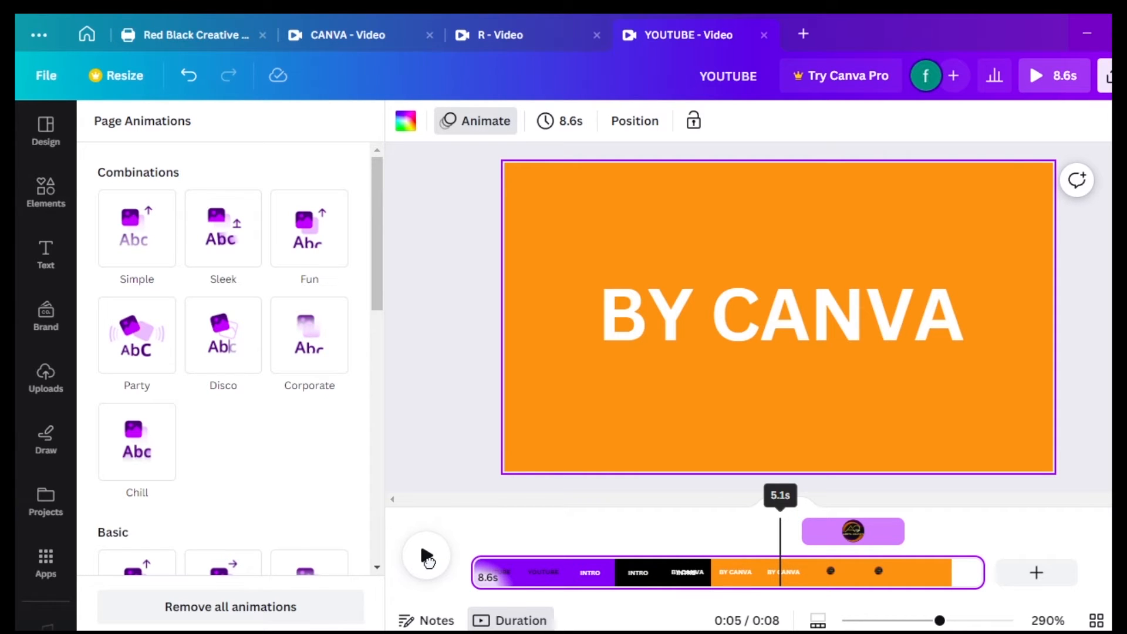
{"action": "left_click", "coordinate": [429, 544]}
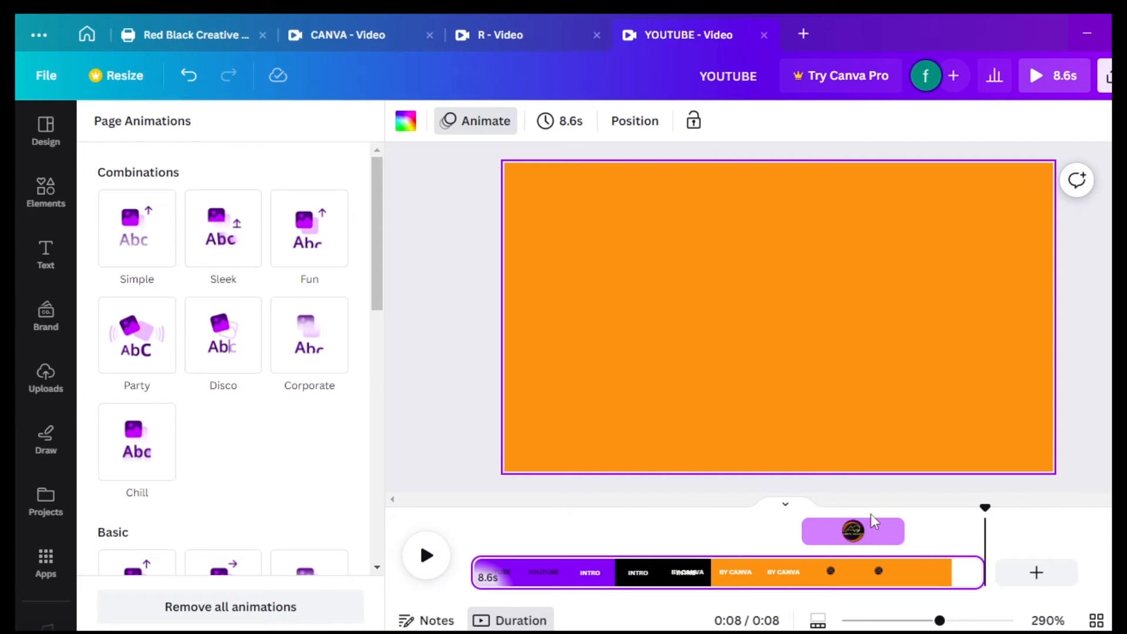
{"action": "left_click_drag", "start_coordinate": [985, 513], "coordinate": [792, 511]}
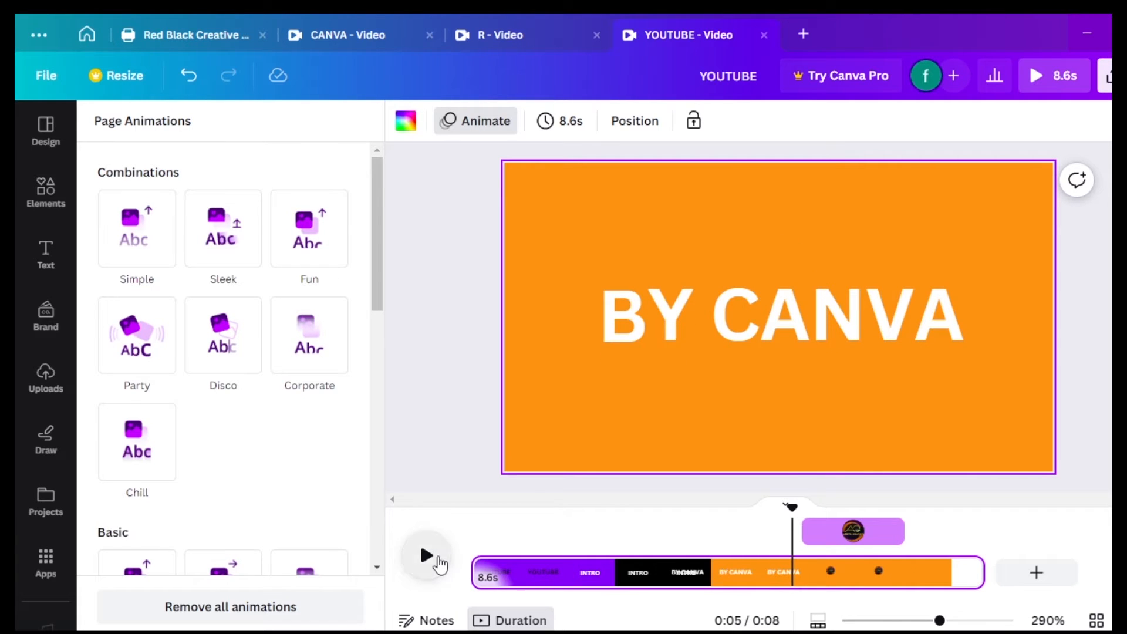
{"action": "left_click", "coordinate": [438, 561]}
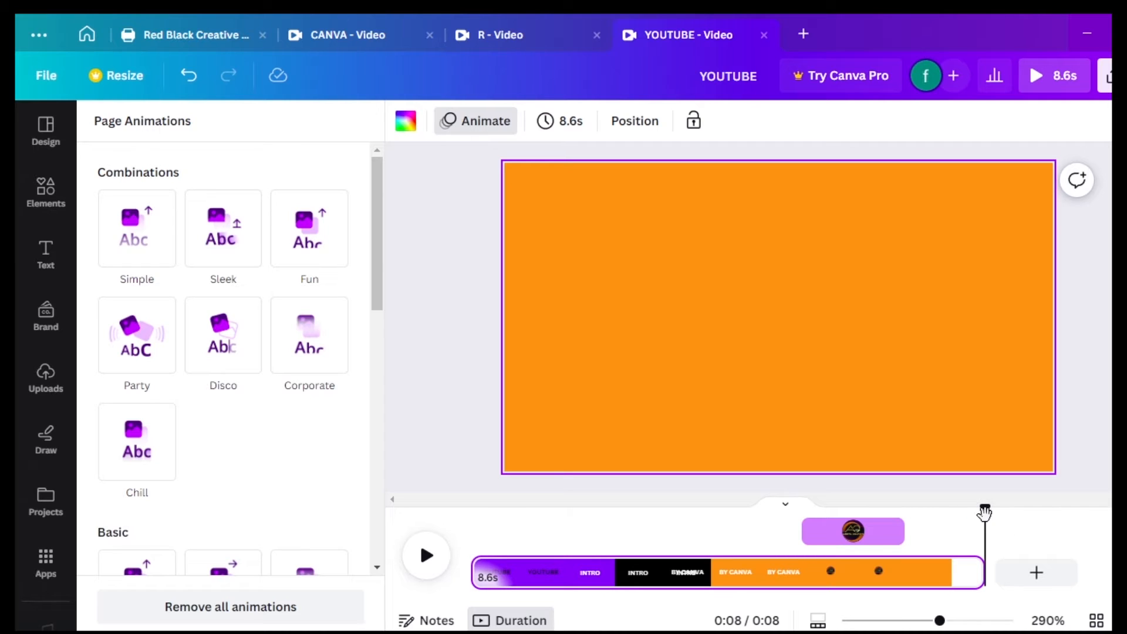
Duplicate the BY CANVA heading, place the copy below the original, and replace its text with THANK YOU.
{"action": "left_click_drag", "start_coordinate": [978, 508], "coordinate": [810, 498]}
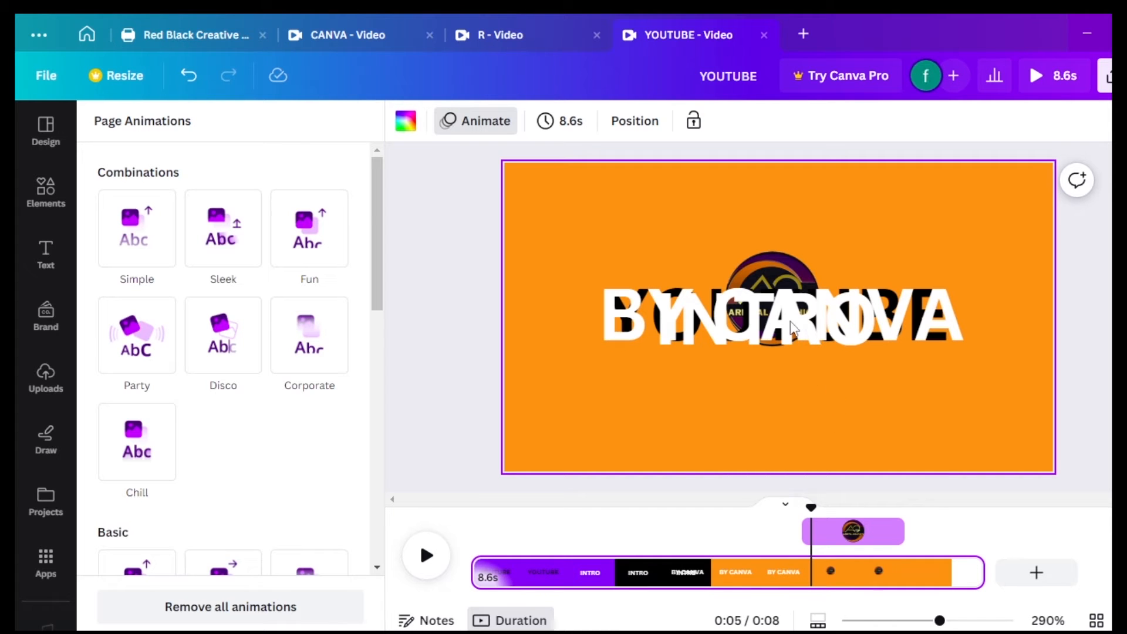
{"action": "left_click", "coordinate": [791, 323]}
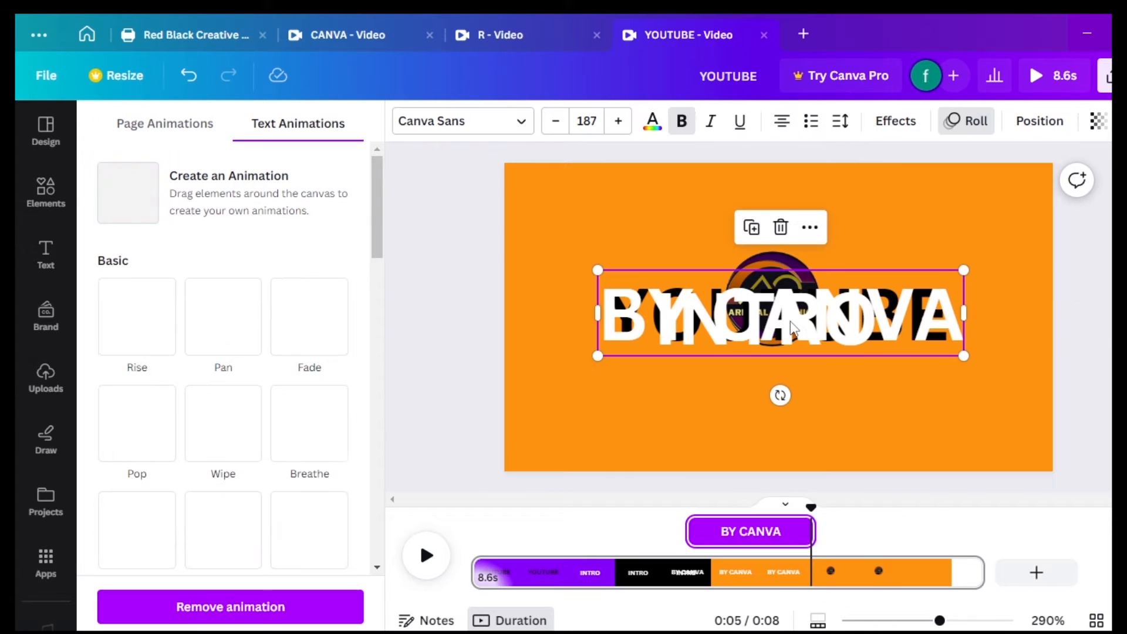
{"action": "left_click", "coordinate": [752, 228]}
{"action": "left_click_drag", "start_coordinate": [786, 336], "coordinate": [773, 408]}
{"action": "double_click", "coordinate": [774, 409]}
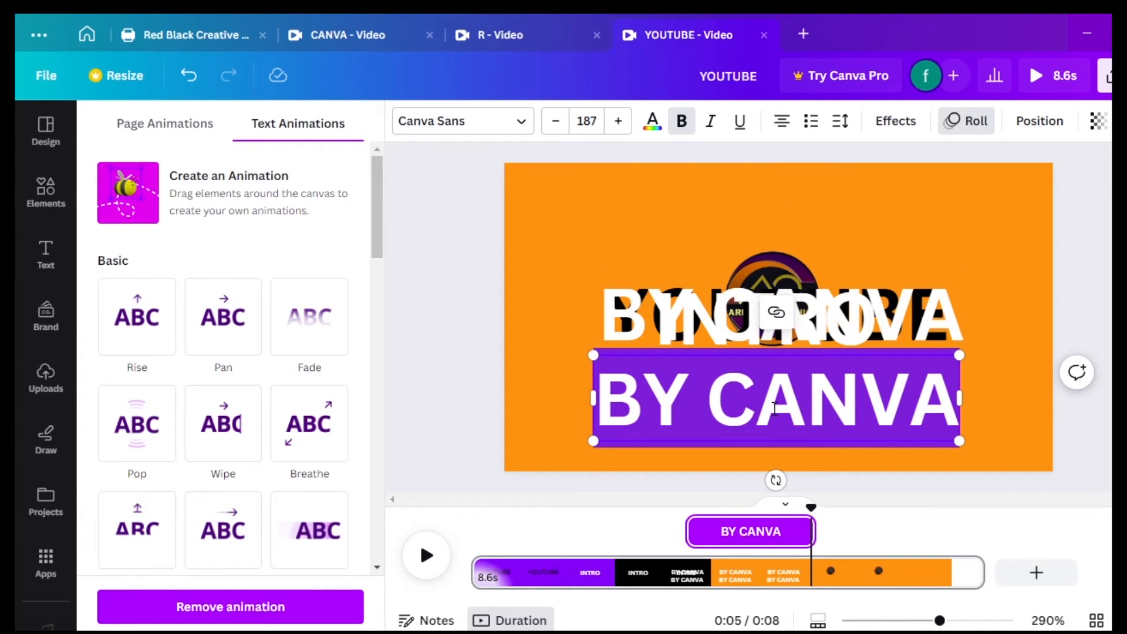
{"action": "type", "text": "THAN"}
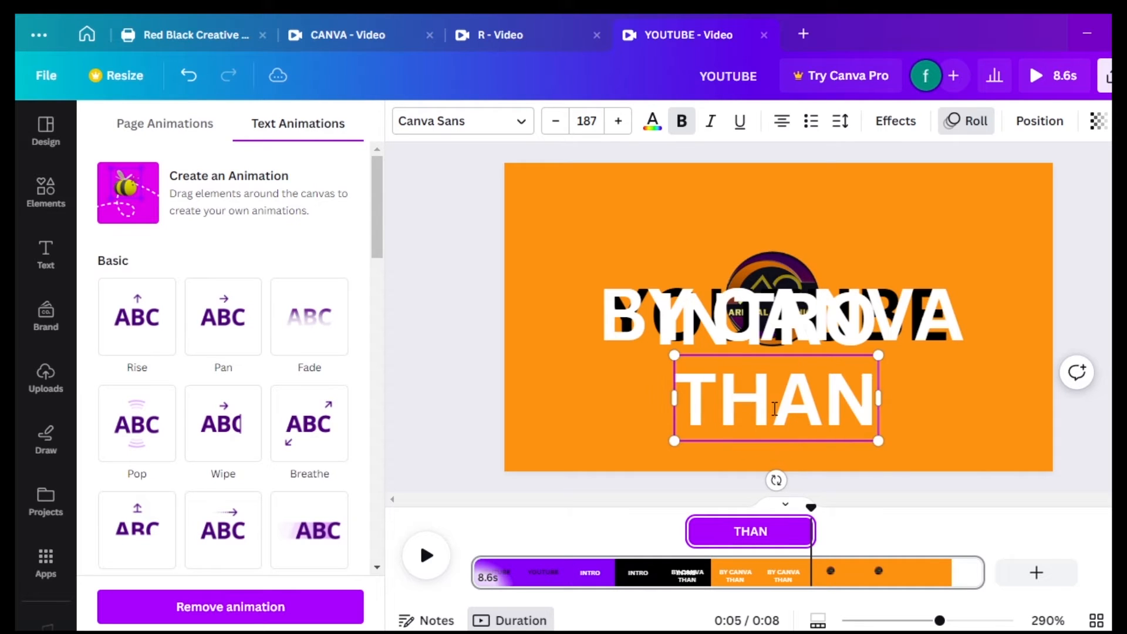
{"action": "type", "text": "K"}
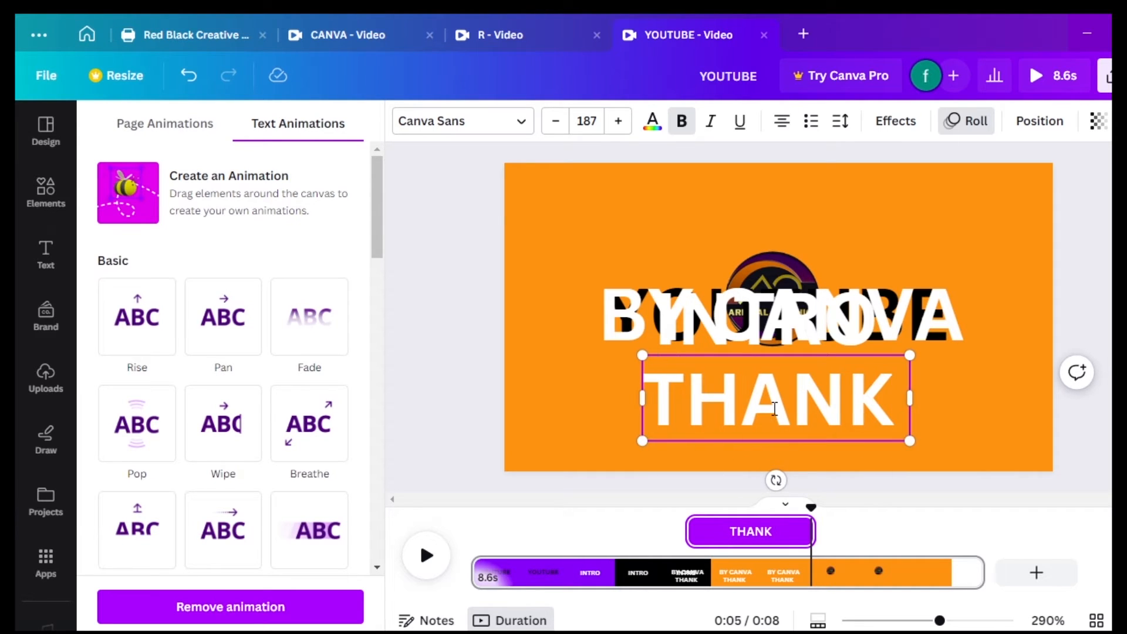
{"action": "type", "text": " YOU"}
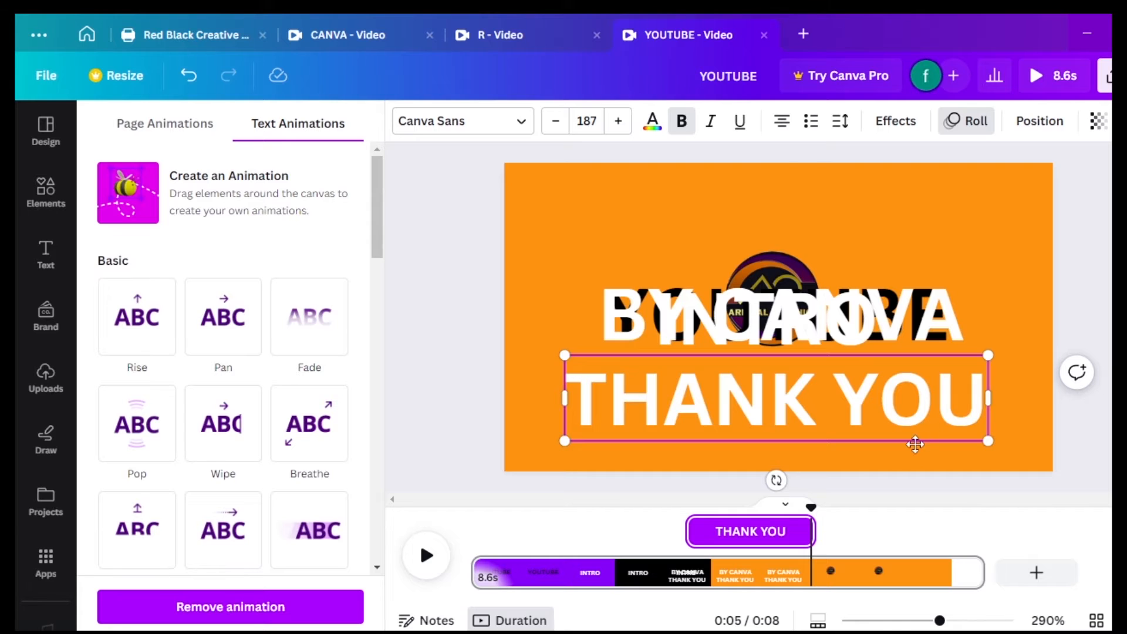
Shift the THANK YOU heading's timing to after the logo, trimming its start, and move the heading up to the page's middle.
{"action": "left_click_drag", "start_coordinate": [773, 531], "coordinate": [934, 518]}
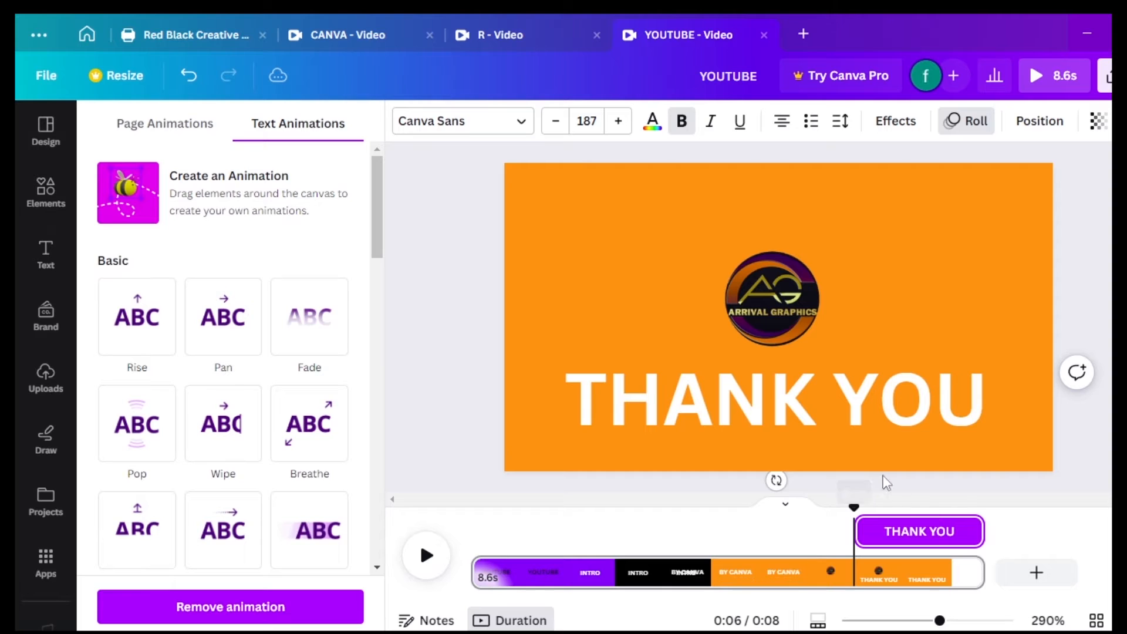
{"action": "left_click", "coordinate": [861, 397]}
{"action": "left_click_drag", "start_coordinate": [861, 397], "coordinate": [861, 322]}
{"action": "mouse_move", "coordinate": [864, 524]}
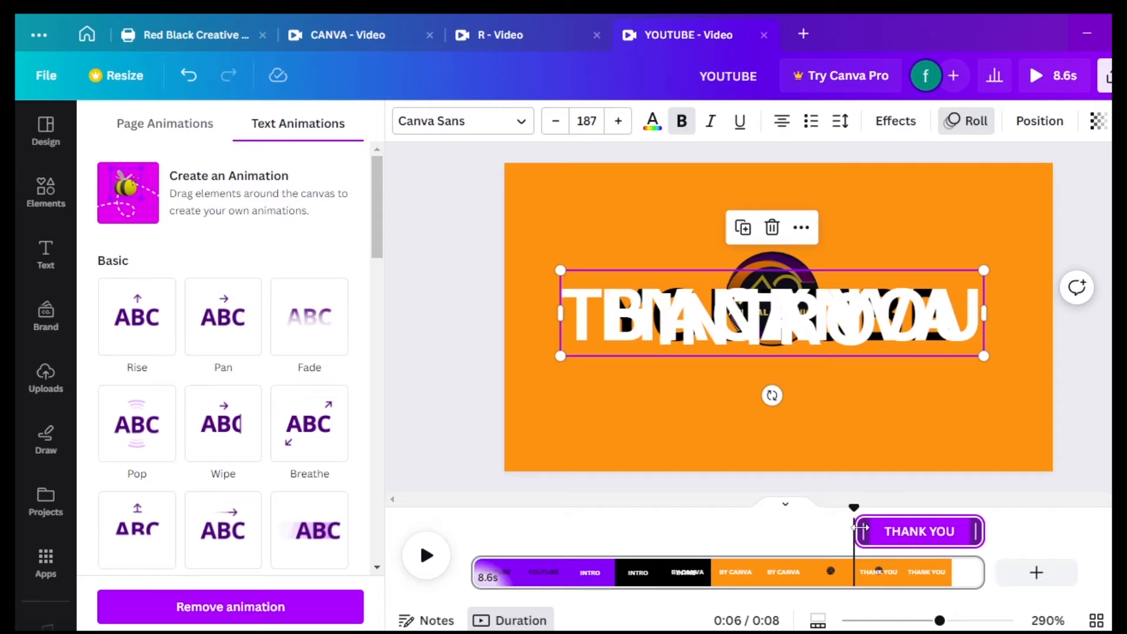
{"action": "left_click_drag", "start_coordinate": [861, 527], "coordinate": [940, 519]}
Extend the page to 9.1 seconds and lengthen the THANK YOU heading's timing so it starts right after the logo.
{"action": "left_click_drag", "start_coordinate": [994, 581], "coordinate": [1020, 580]}
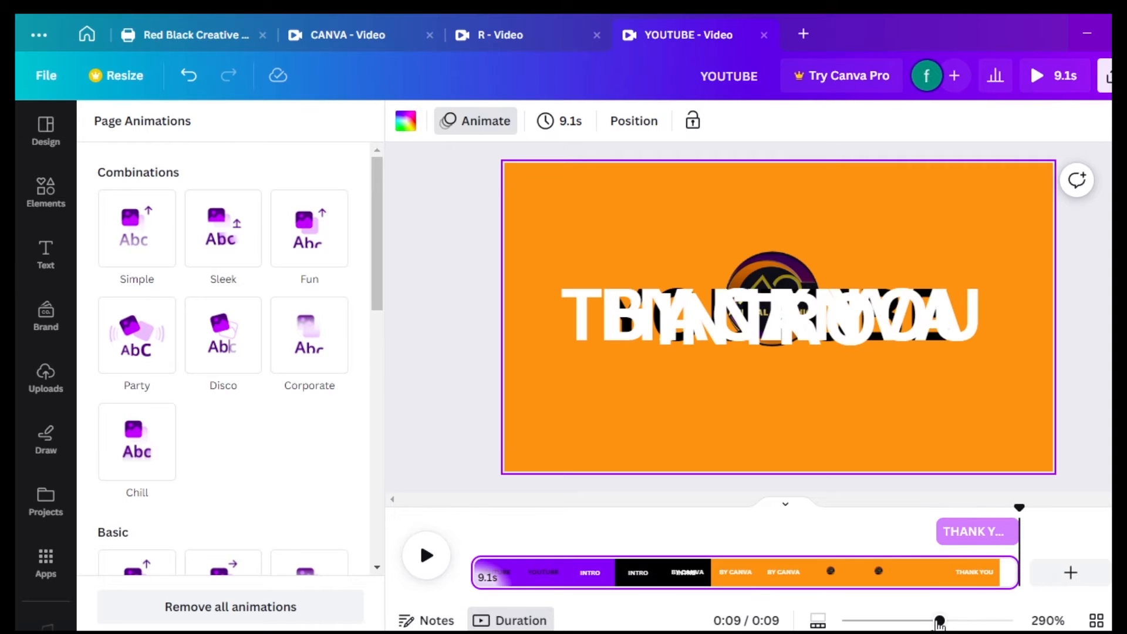
{"action": "mouse_move", "coordinate": [940, 623]}
{"action": "left_mouse_down"}
{"action": "mouse_move", "coordinate": [910, 620]}
{"action": "mouse_move", "coordinate": [924, 617]}
{"action": "left_mouse_up"}
{"action": "mouse_move", "coordinate": [919, 570]}
{"action": "left_mouse_down"}
{"action": "mouse_move", "coordinate": [951, 564]}
{"action": "mouse_move", "coordinate": [904, 565]}
{"action": "left_mouse_up"}
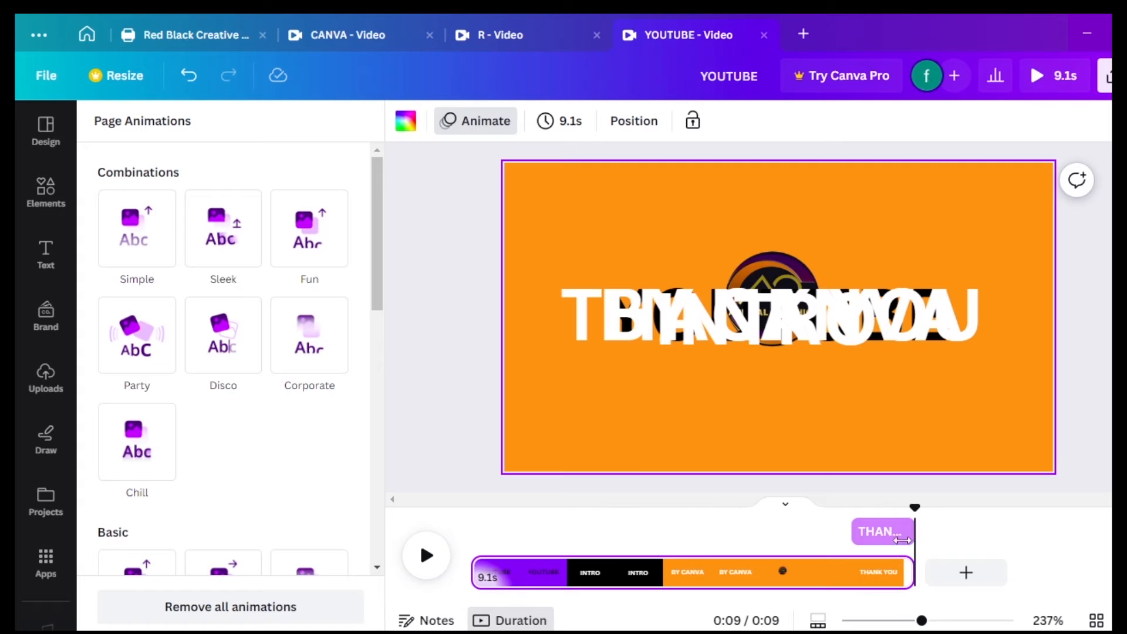
{"action": "left_click_drag", "start_coordinate": [891, 534], "coordinate": [910, 519]}
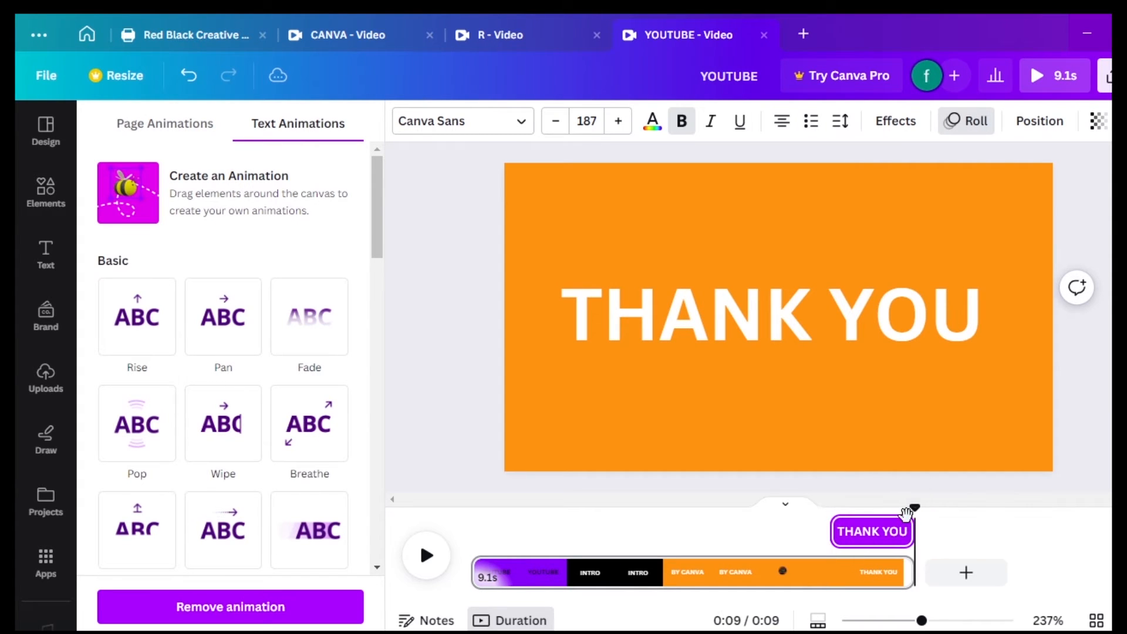
Change the THANK YOU heading's animation to Fade.
{"action": "left_click", "coordinate": [759, 330]}
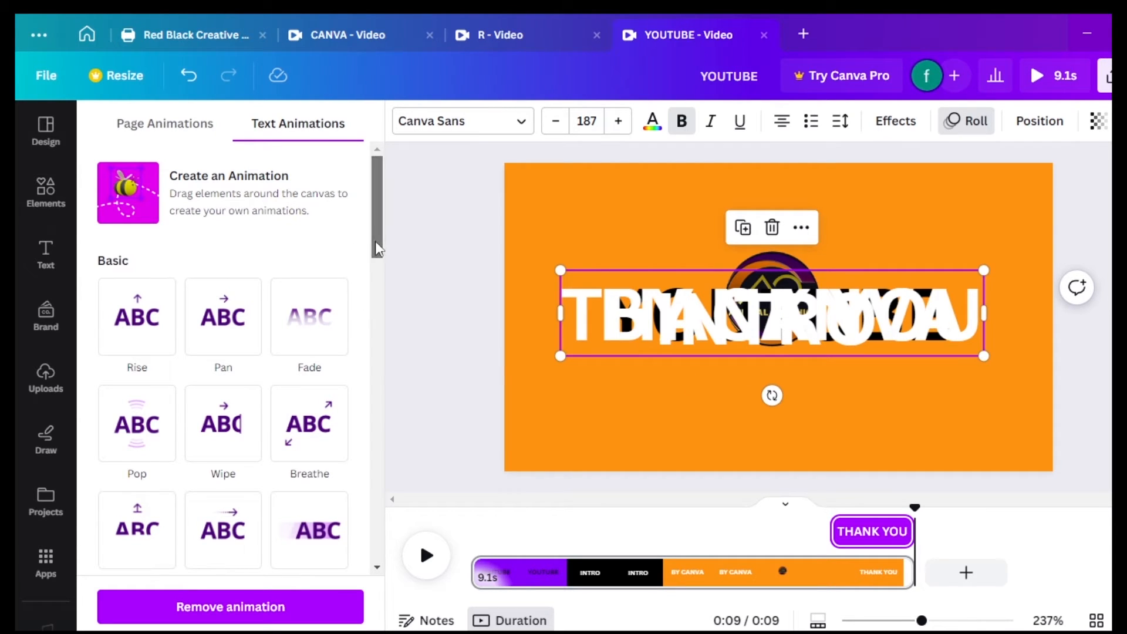
{"action": "left_click_drag", "start_coordinate": [375, 241], "coordinate": [373, 263]}
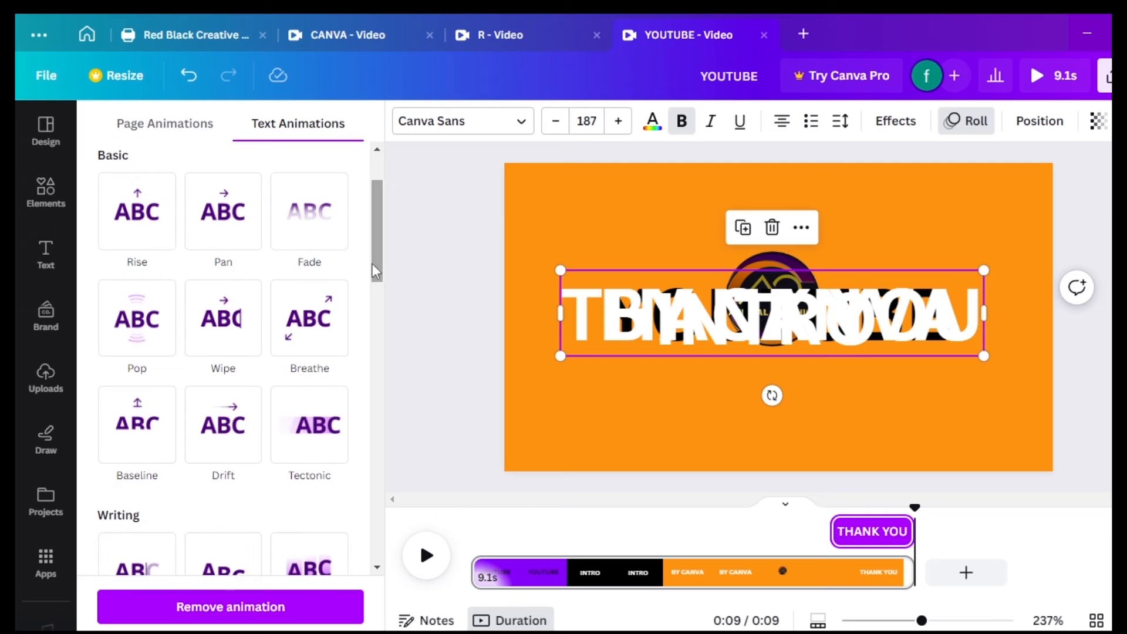
{"action": "left_click", "coordinate": [309, 236]}
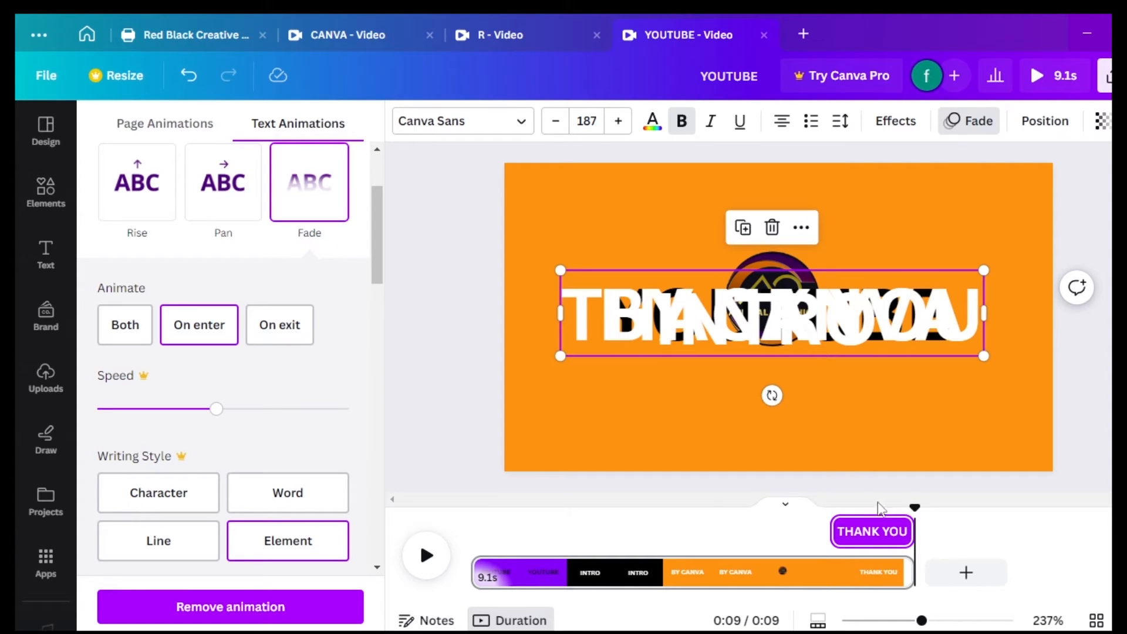
Play back the whole intro from the start to check the THANK YOU heading's Fade entrance.
{"action": "left_click_drag", "start_coordinate": [914, 507], "coordinate": [430, 523]}
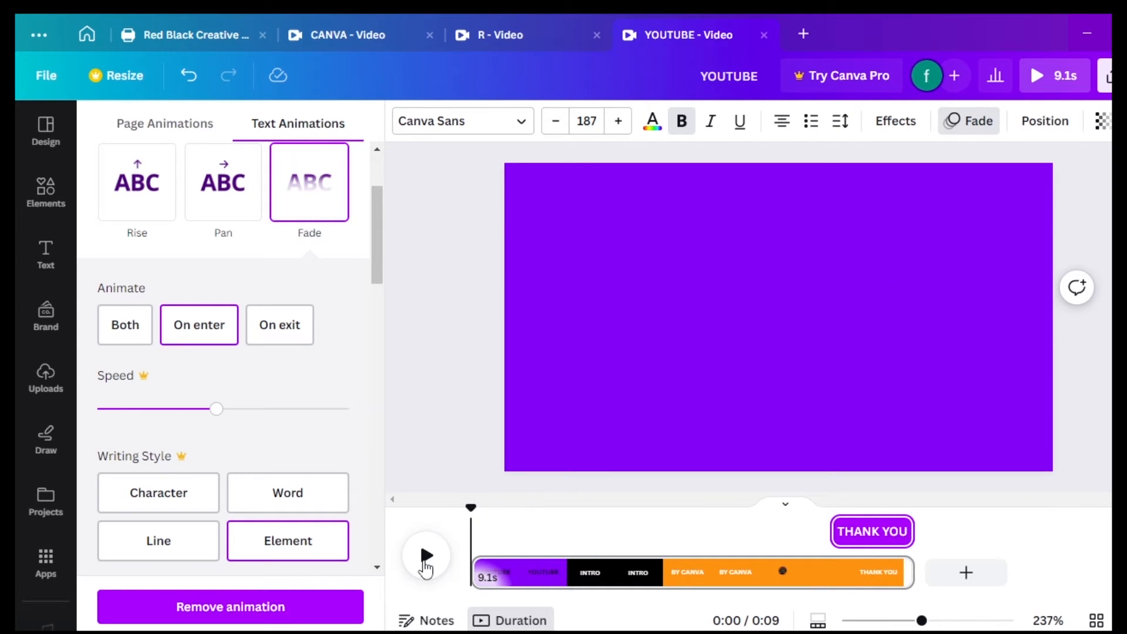
{"action": "left_click", "coordinate": [427, 556]}
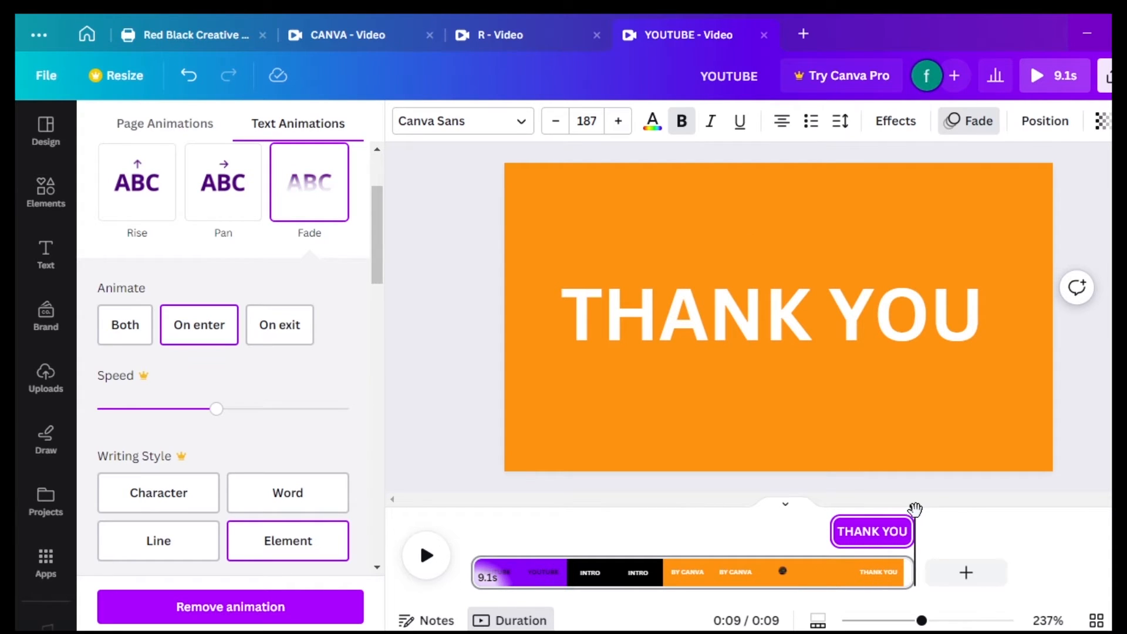
{"action": "left_click_drag", "start_coordinate": [915, 508], "coordinate": [441, 553]}
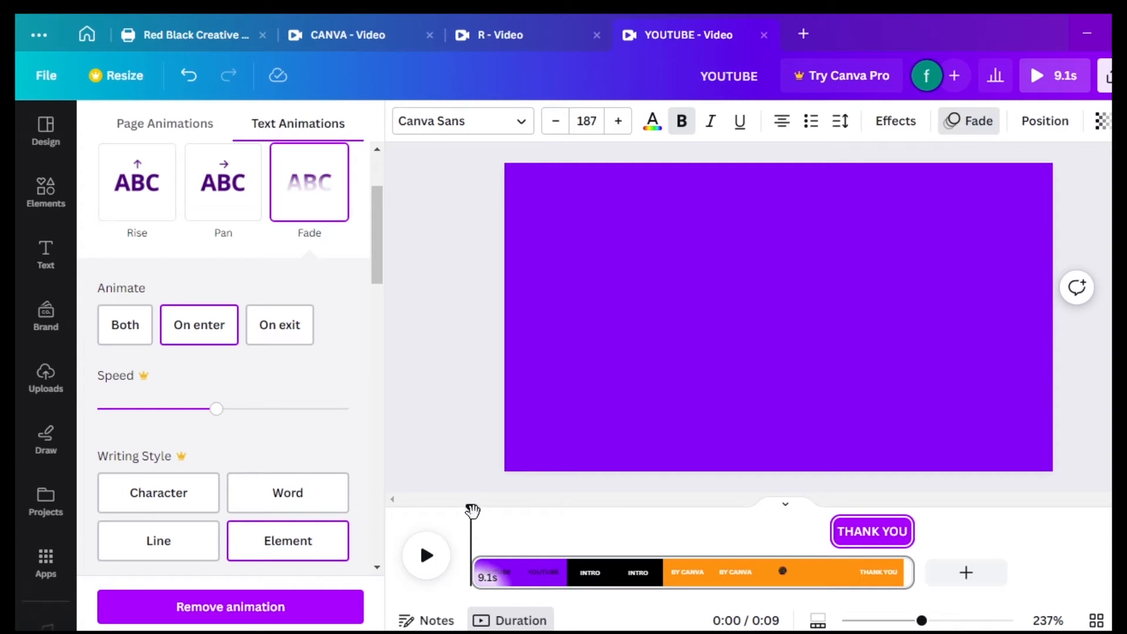
{"action": "left_click_drag", "start_coordinate": [471, 509], "coordinate": [509, 509]}
{"action": "left_click", "coordinate": [692, 342]}
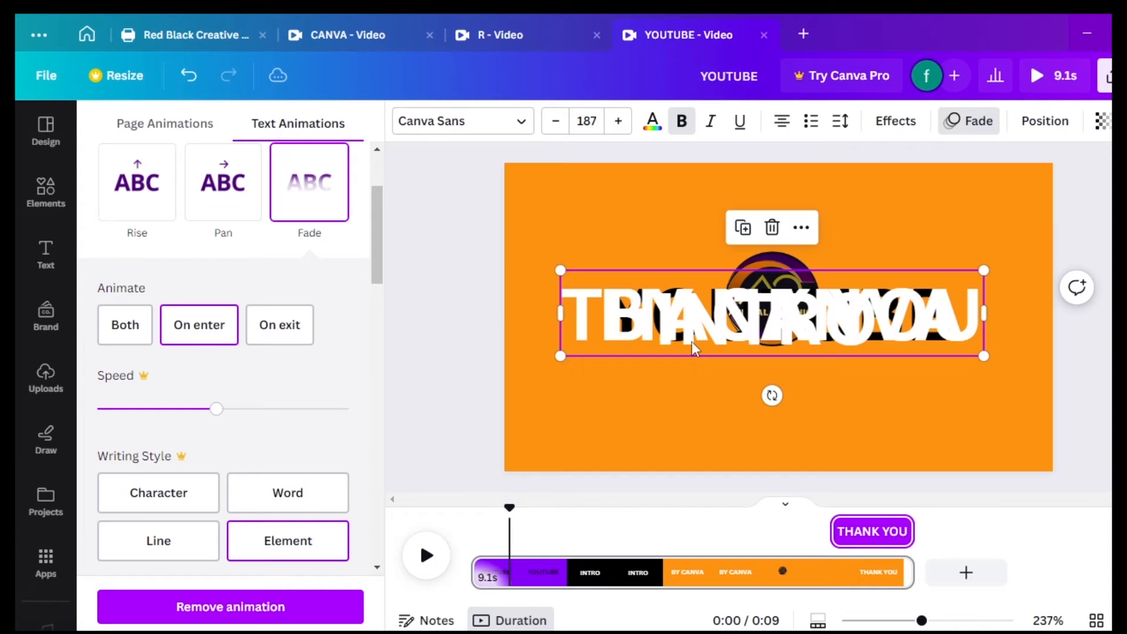
{"action": "left_click", "coordinate": [649, 333]}
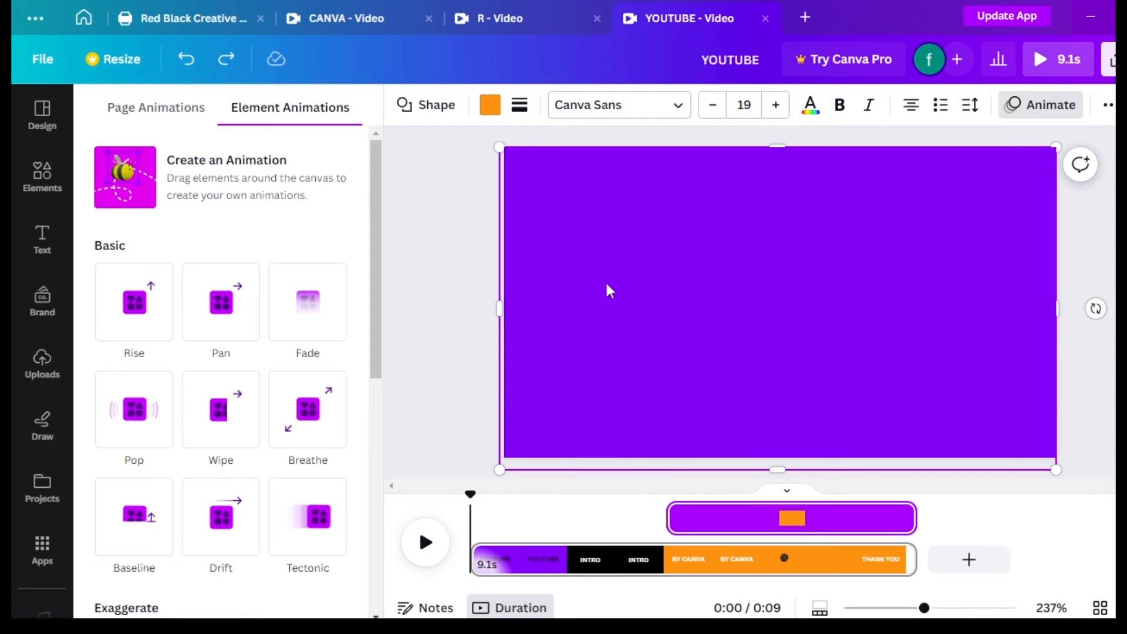
{"action": "left_click", "coordinate": [682, 262]}
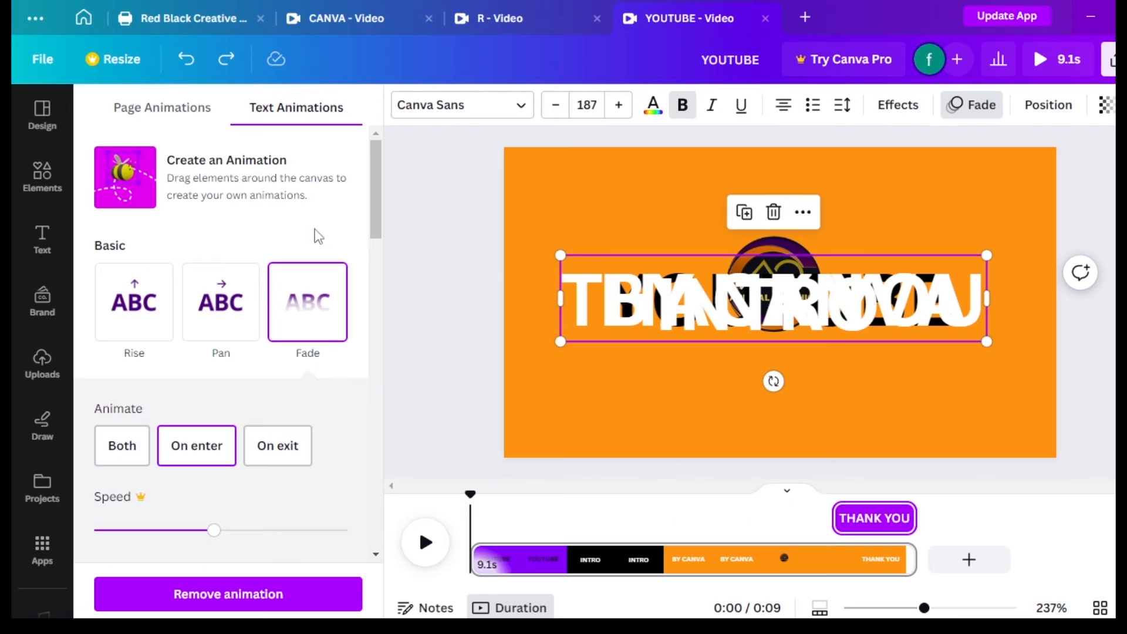
Add a circle shape to the page from the basic shapes.
{"action": "left_click", "coordinate": [43, 176]}
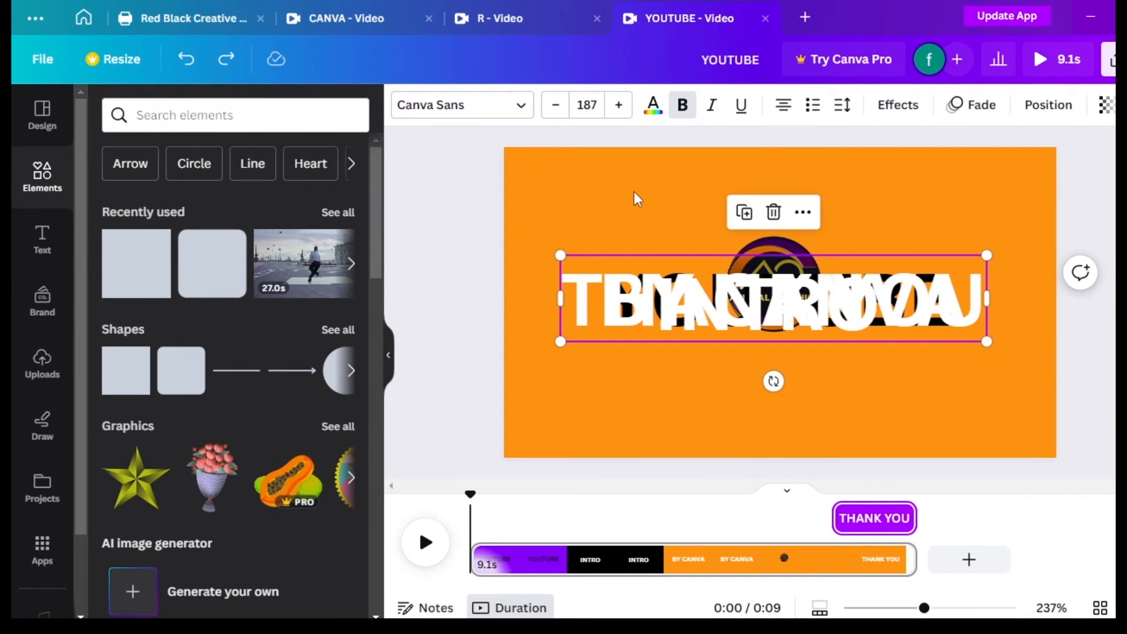
{"action": "left_click", "coordinate": [634, 199]}
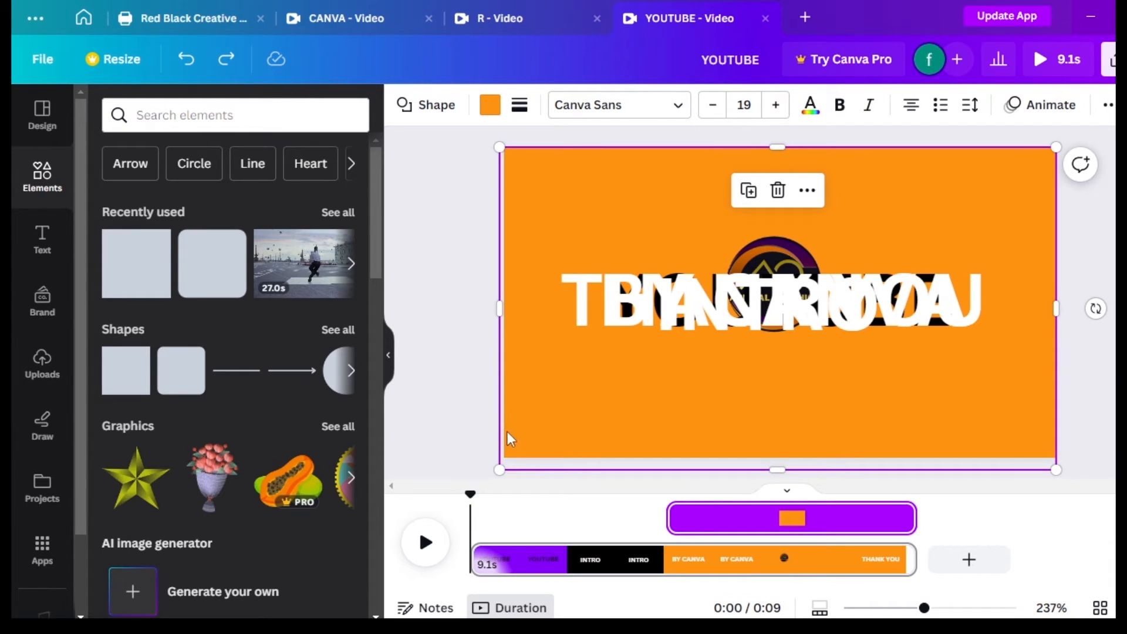
{"action": "left_click", "coordinate": [340, 381]}
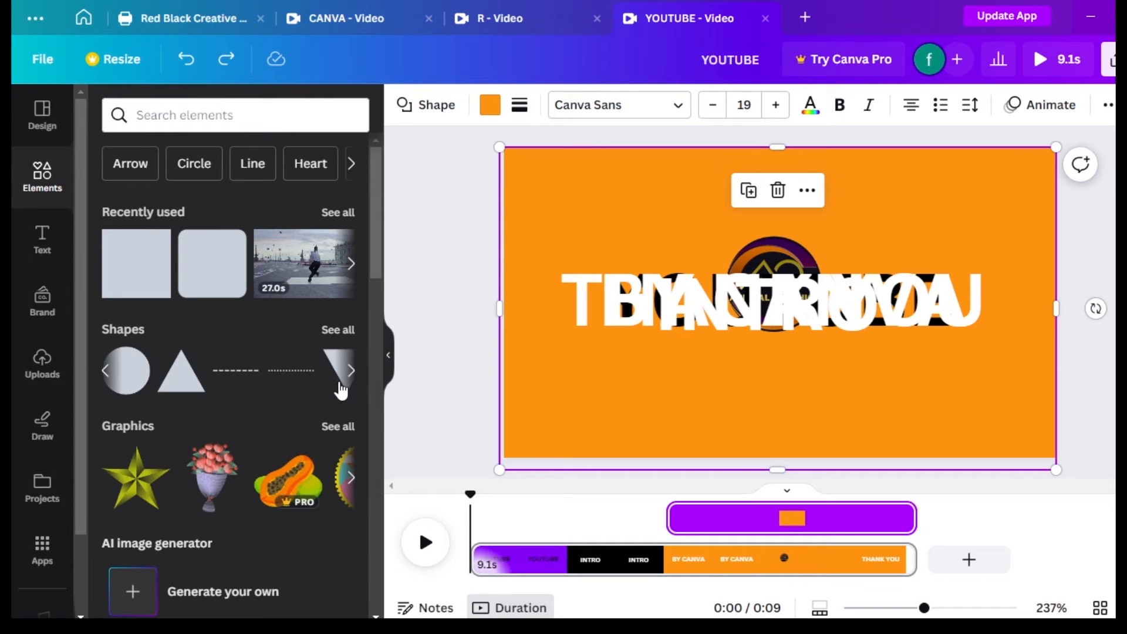
{"action": "left_click", "coordinate": [125, 387]}
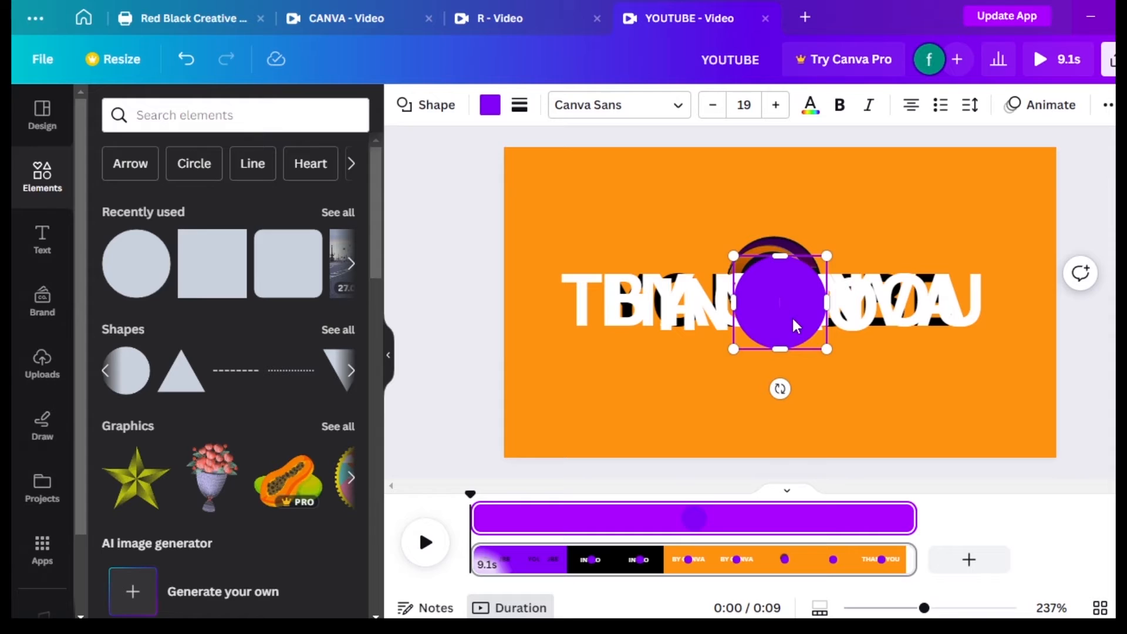
Move the circle into the page's upper-left corner and shrink it to a small dot.
{"action": "left_click_drag", "start_coordinate": [793, 318], "coordinate": [634, 252]}
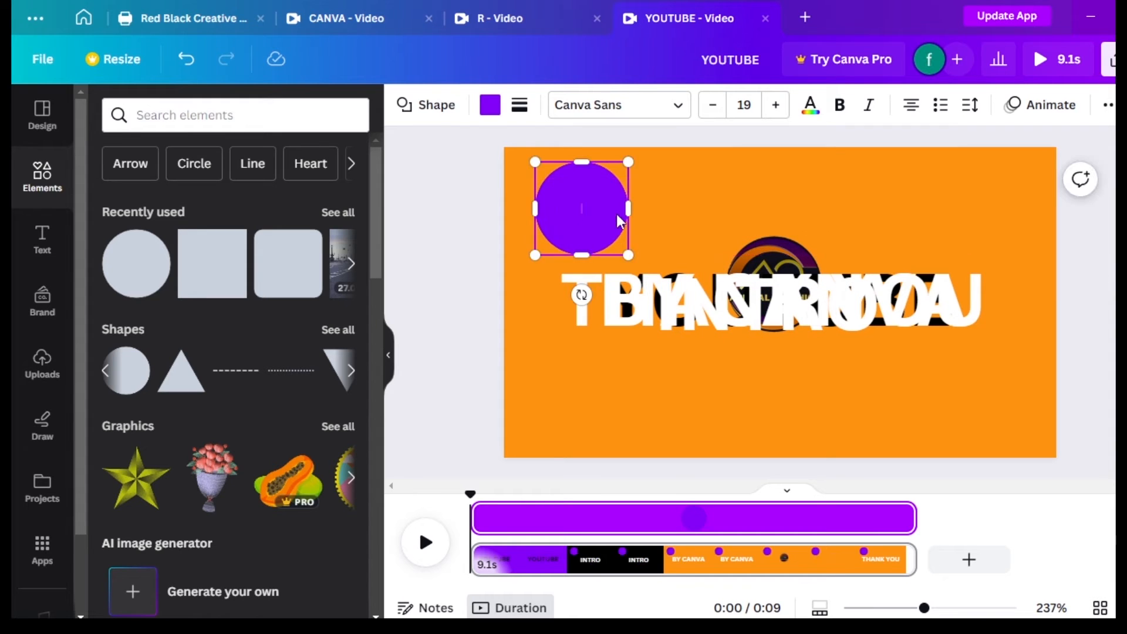
{"action": "left_click_drag", "start_coordinate": [628, 164], "coordinate": [547, 185]}
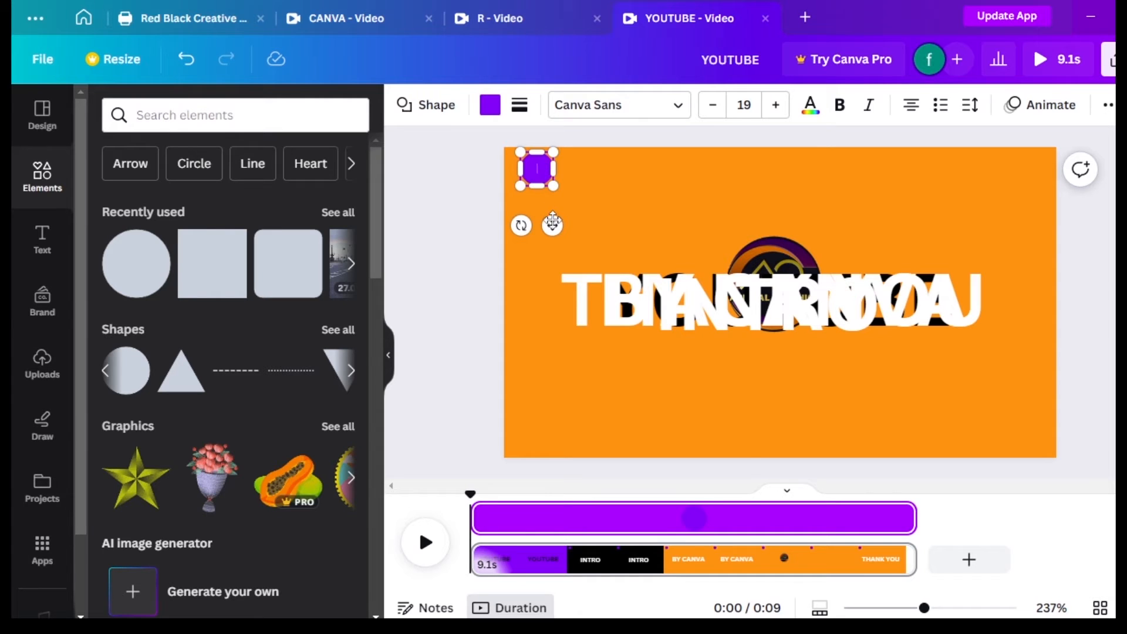
{"action": "left_click", "coordinate": [590, 199]}
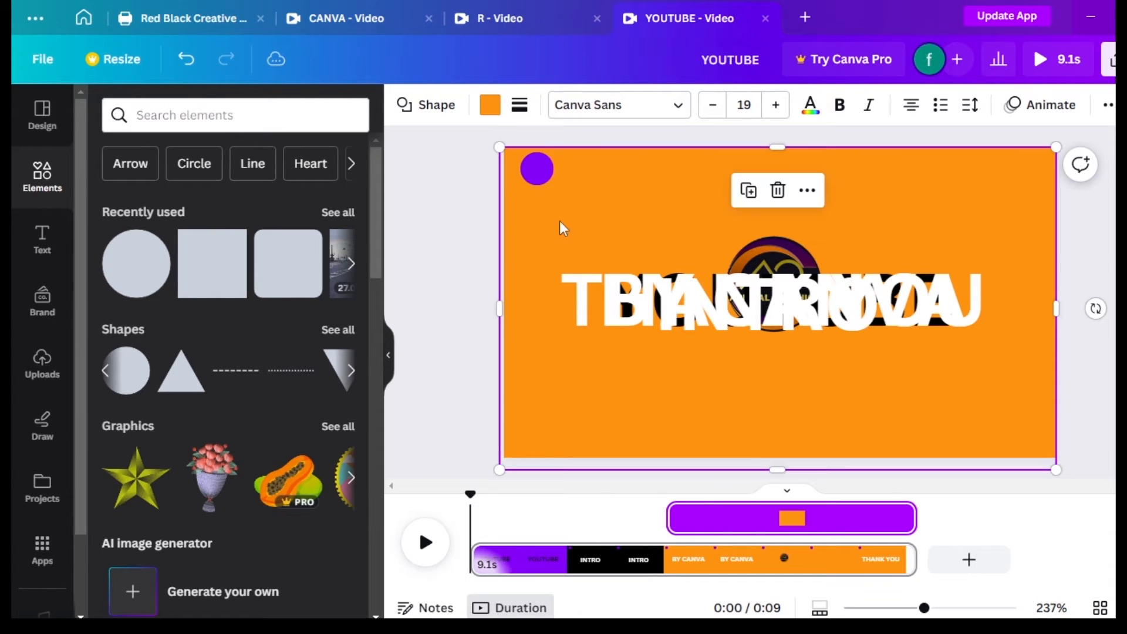
{"action": "left_click", "coordinate": [538, 175]}
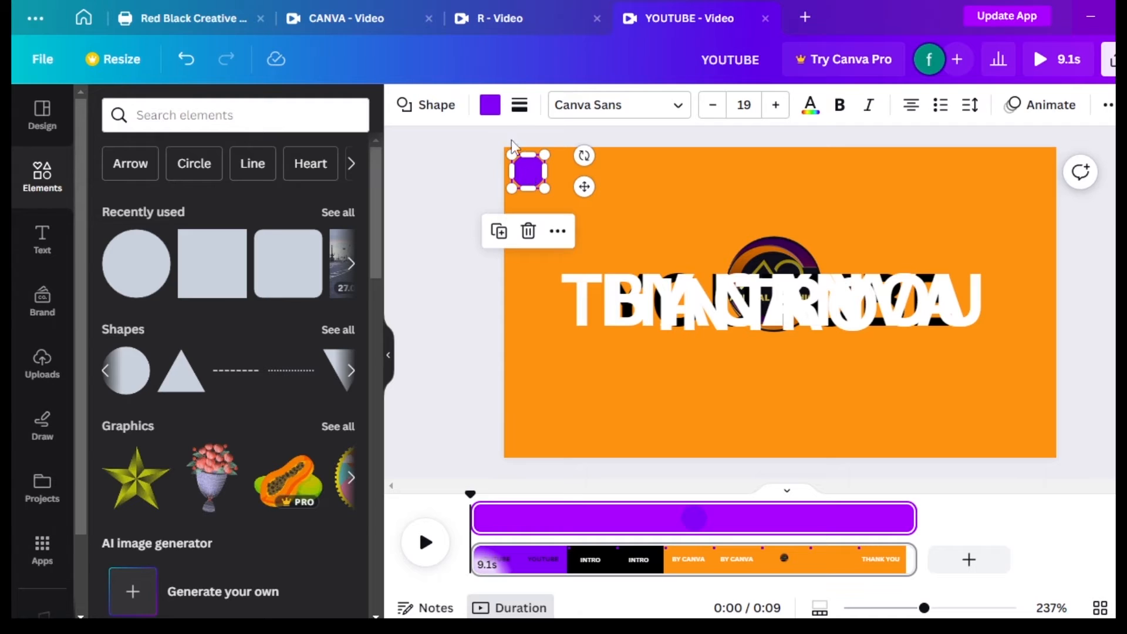
Examine the solid and gradient fill colours available for the small corner circle.
{"action": "left_click", "coordinate": [490, 106]}
{"action": "left_click", "coordinate": [660, 150]}
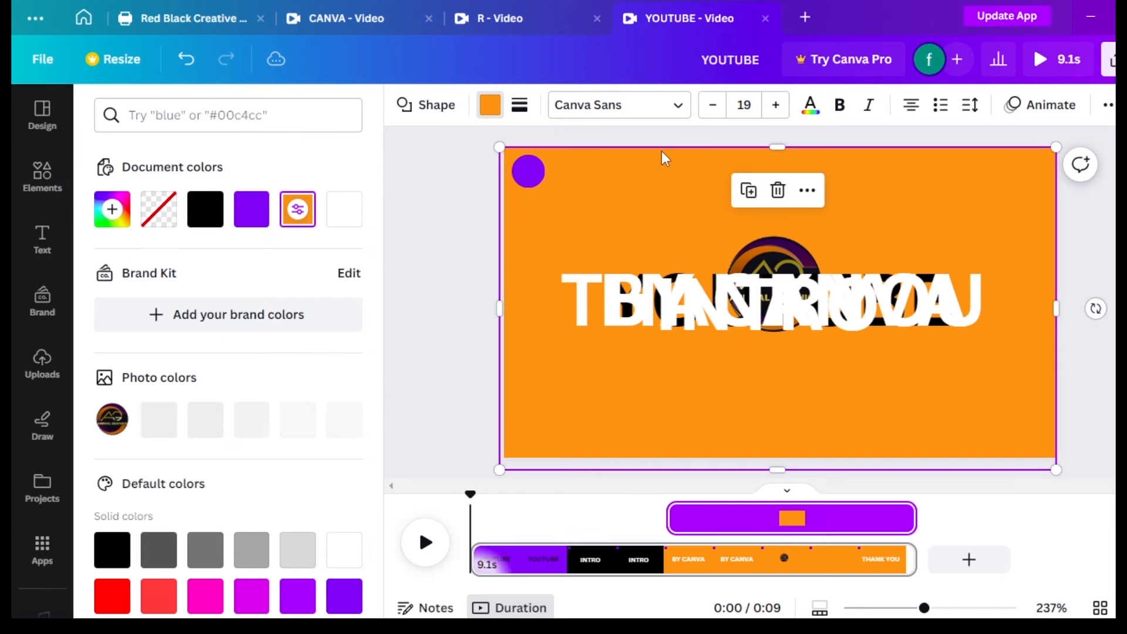
{"action": "left_click", "coordinate": [533, 174]}
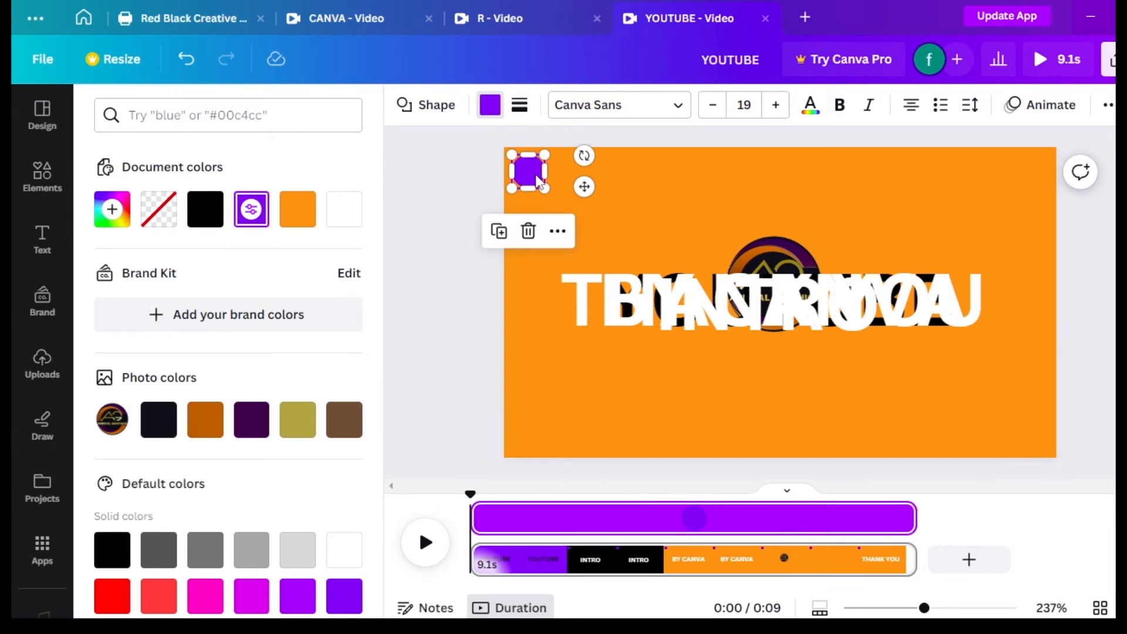
{"action": "left_click", "coordinate": [490, 107]}
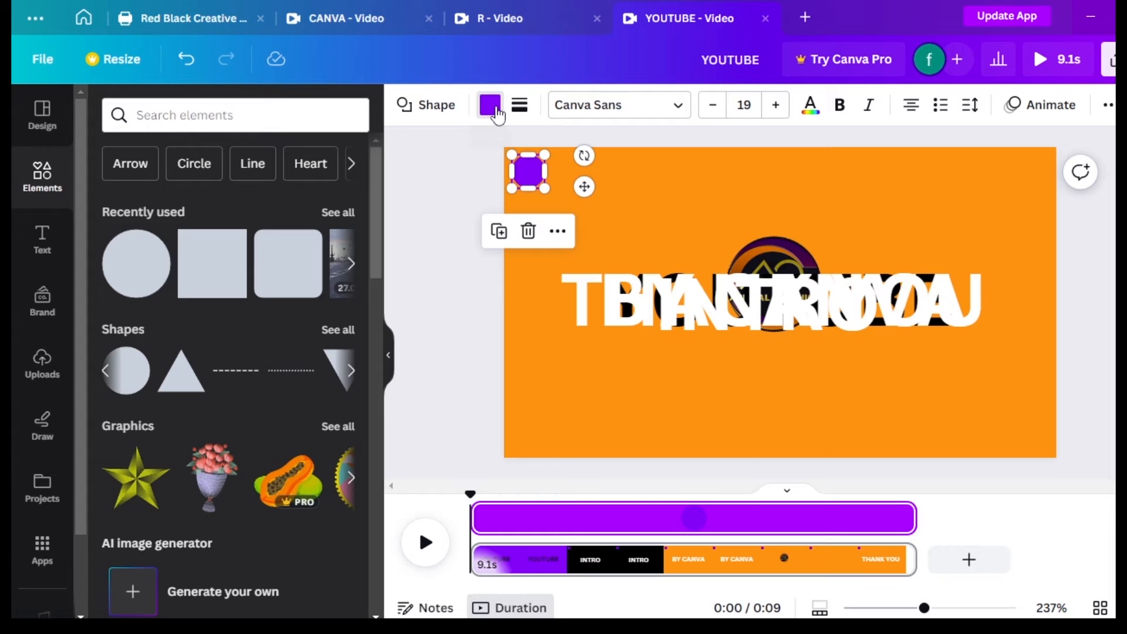
{"action": "left_click", "coordinate": [490, 106]}
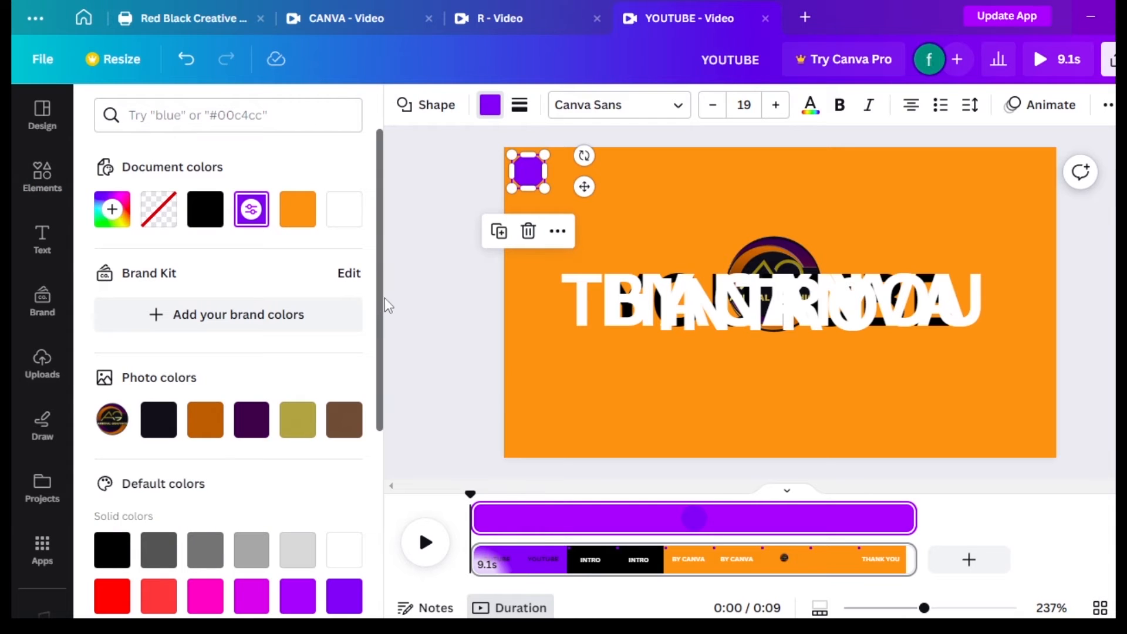
{"action": "left_click_drag", "start_coordinate": [388, 343], "coordinate": [388, 345]}
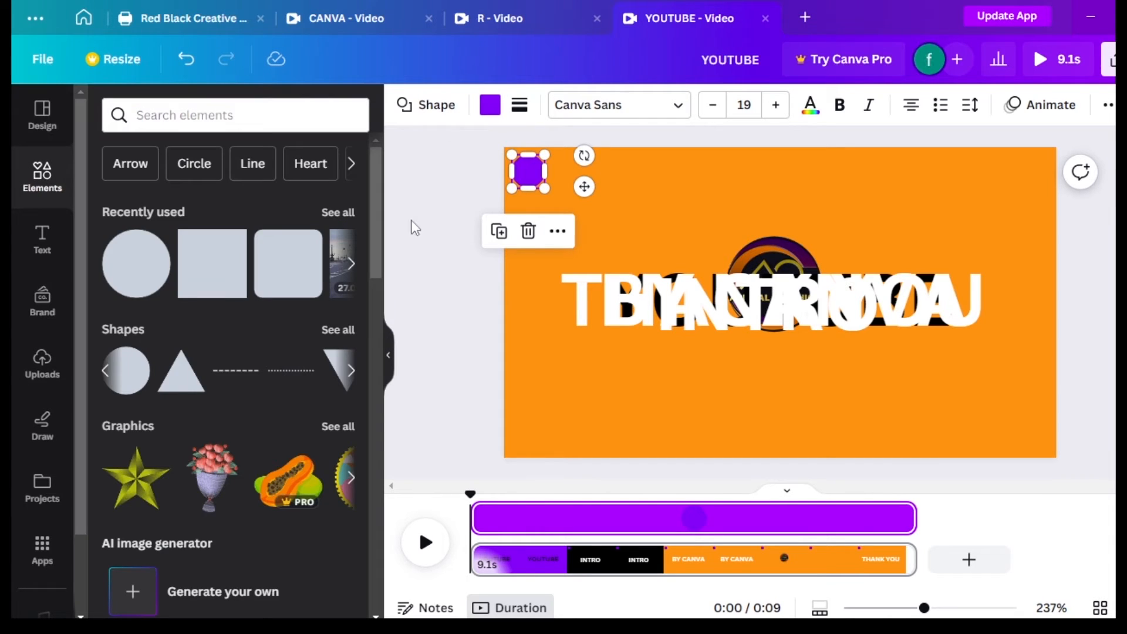
{"action": "left_click", "coordinate": [491, 113]}
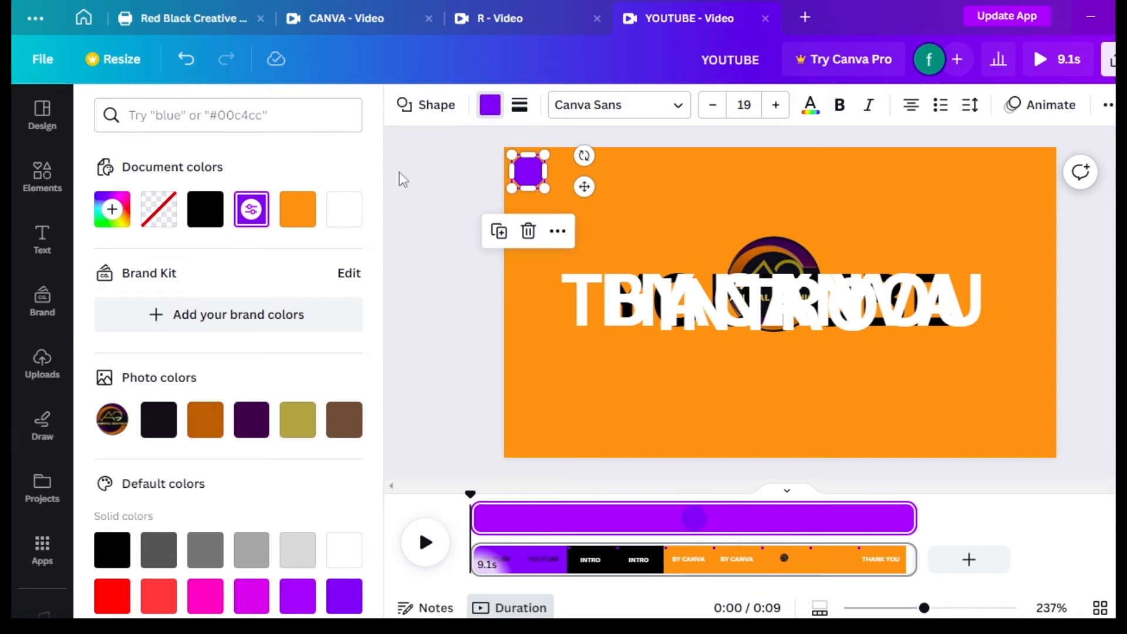
{"action": "left_click_drag", "start_coordinate": [379, 216], "coordinate": [375, 337]}
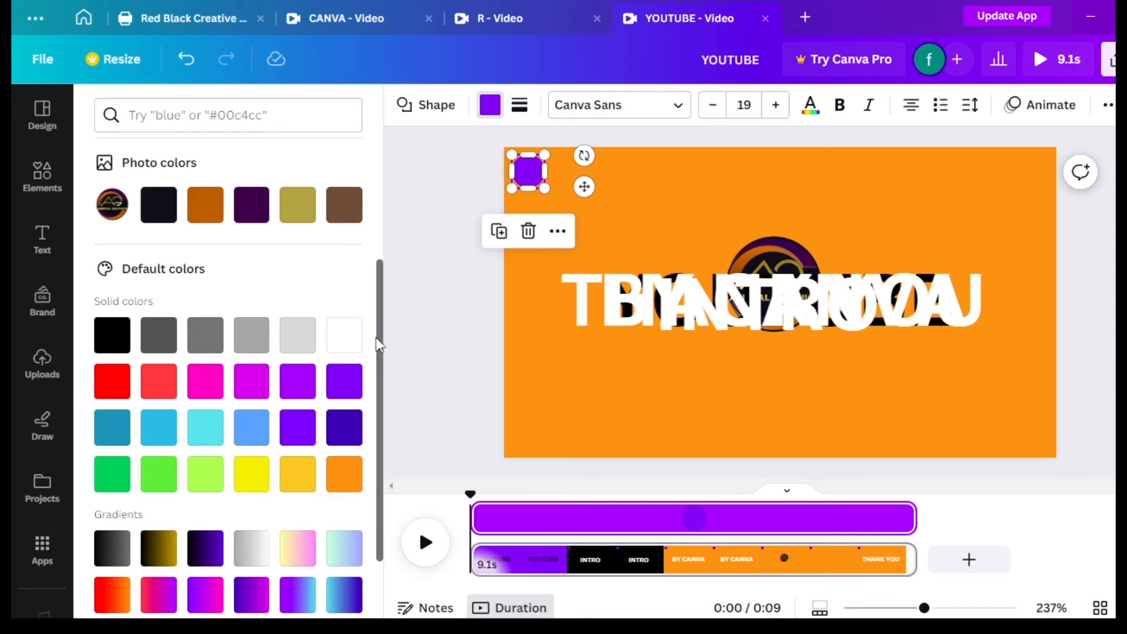
{"action": "left_click_drag", "start_coordinate": [376, 337], "coordinate": [386, 422]}
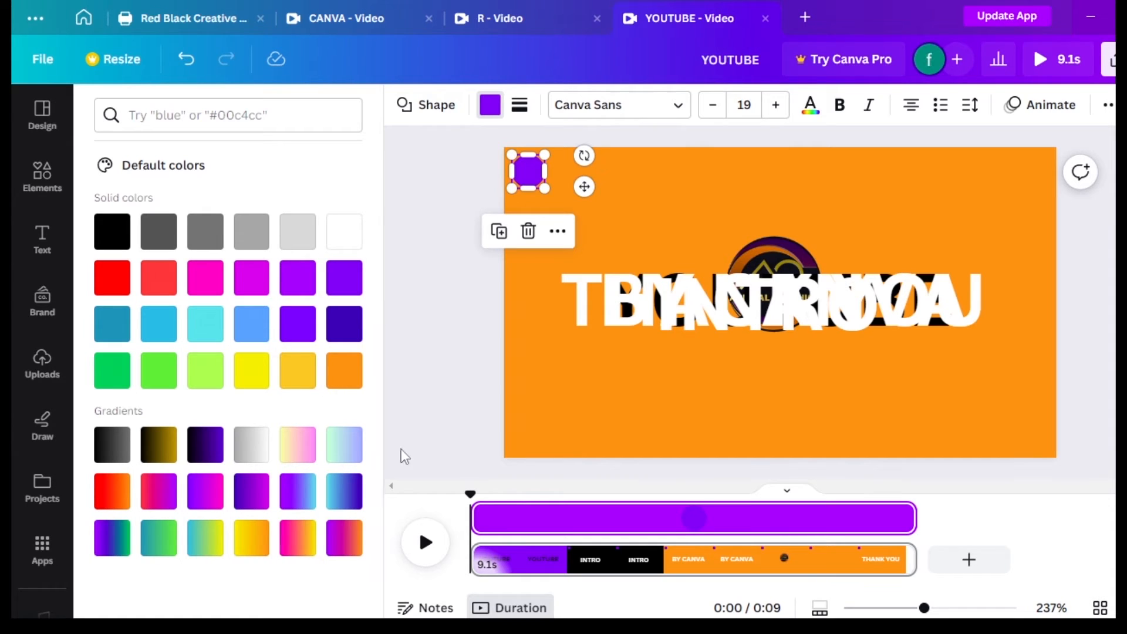
Play back and scrub through the intro to check how the corner circle shows against each background colour.
{"action": "left_click", "coordinate": [441, 558]}
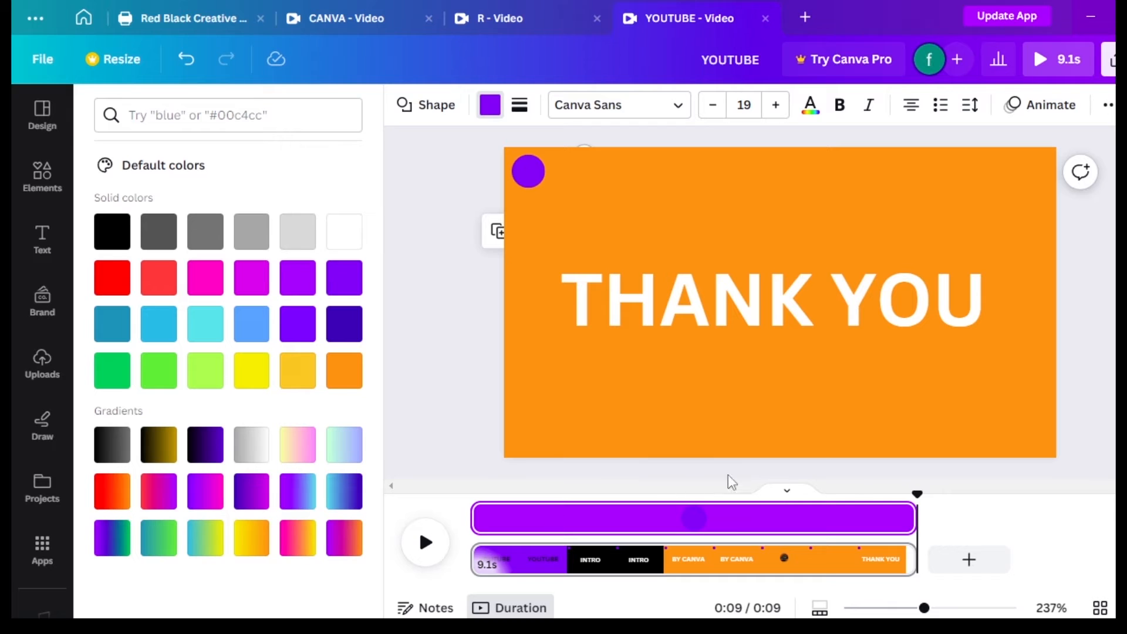
{"action": "left_click_drag", "start_coordinate": [918, 494], "coordinate": [531, 521]}
{"action": "left_click", "coordinate": [609, 577]}
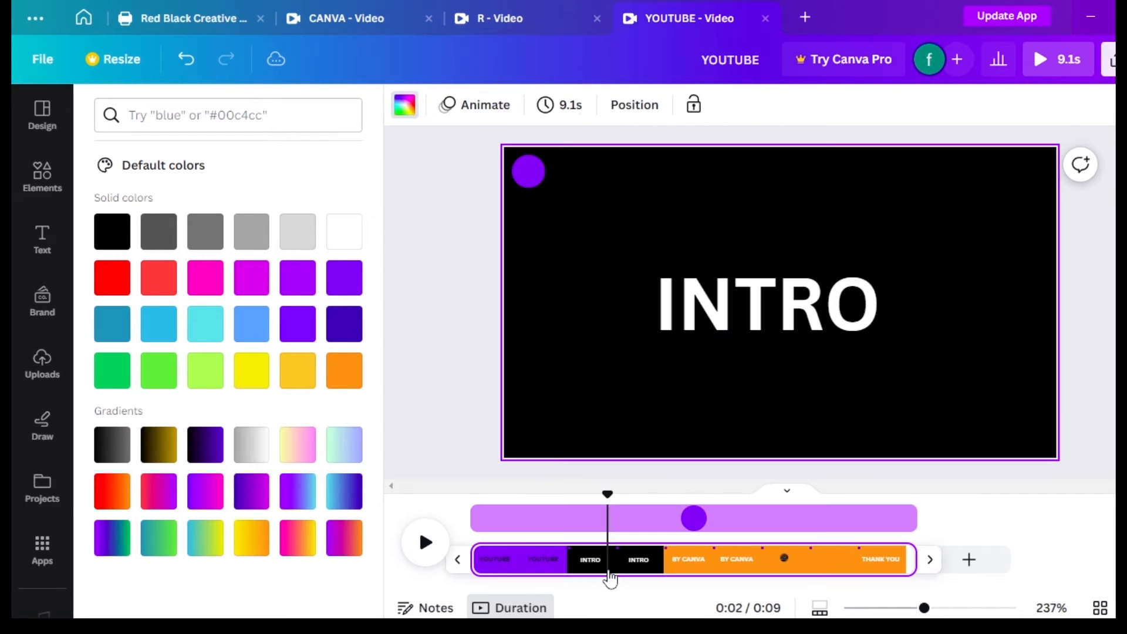
{"action": "left_click", "coordinate": [638, 426]}
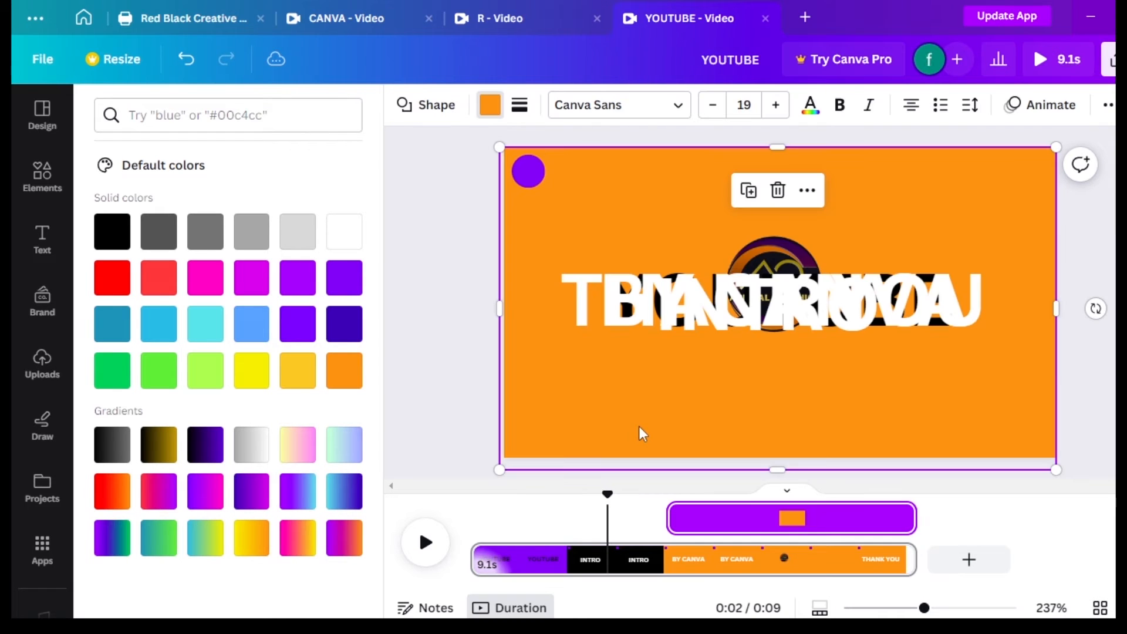
{"action": "left_click", "coordinate": [577, 562]}
{"action": "left_click", "coordinate": [636, 338]}
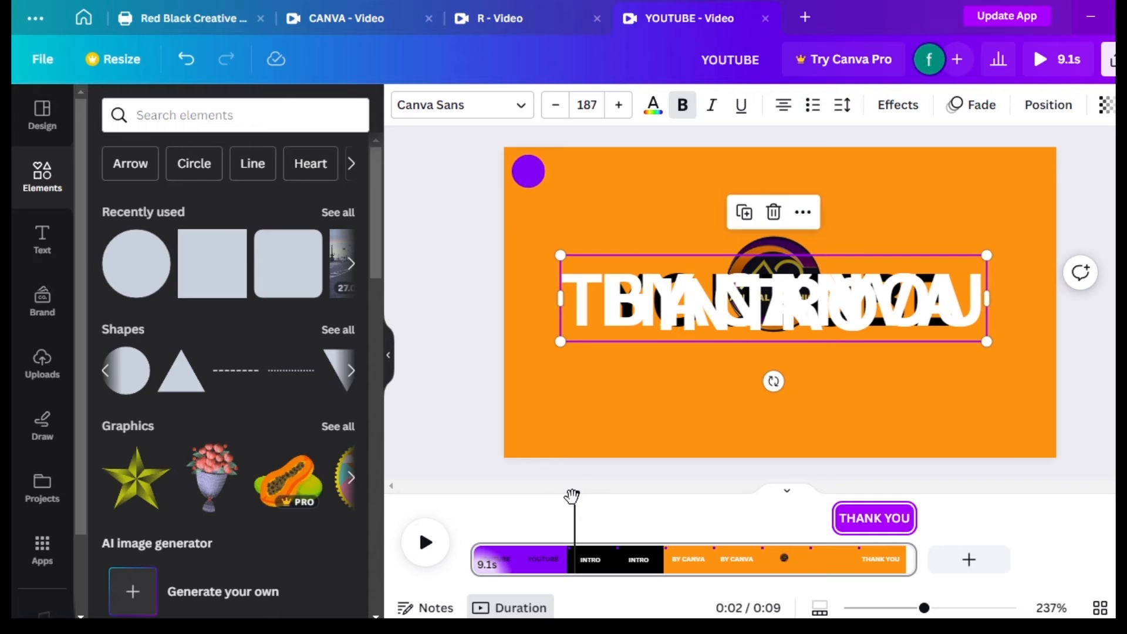
{"action": "left_click_drag", "start_coordinate": [574, 498], "coordinate": [447, 509]}
{"action": "left_click", "coordinate": [424, 541]}
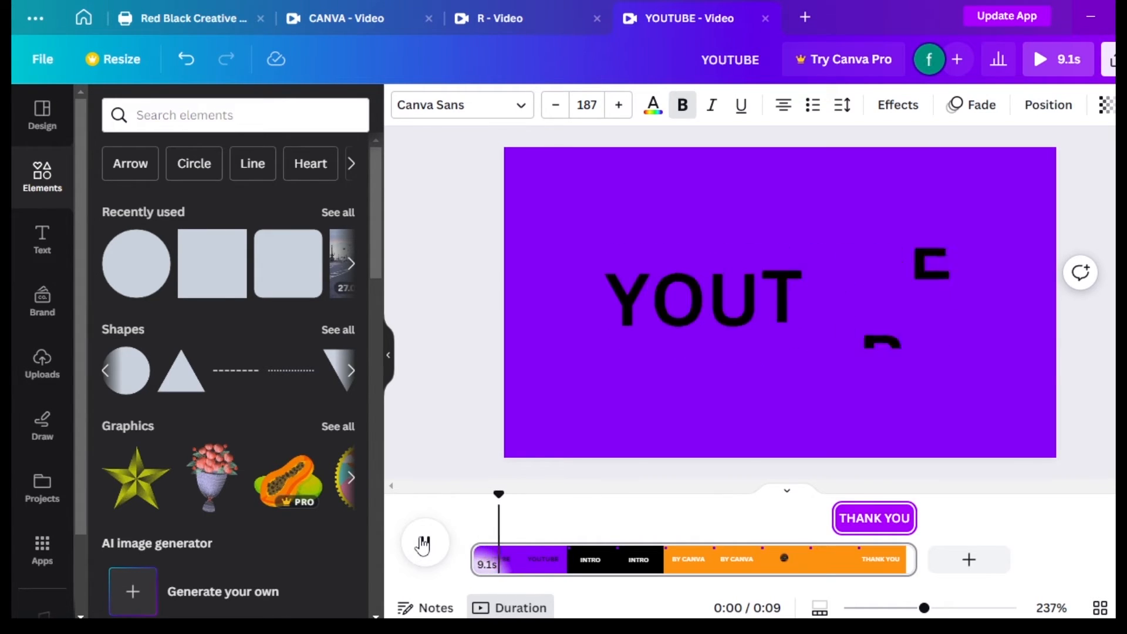
Set the corner circle's fill colour to white, with the playhead in the INTRO section.
{"action": "left_click_drag", "start_coordinate": [510, 495], "coordinate": [591, 497]}
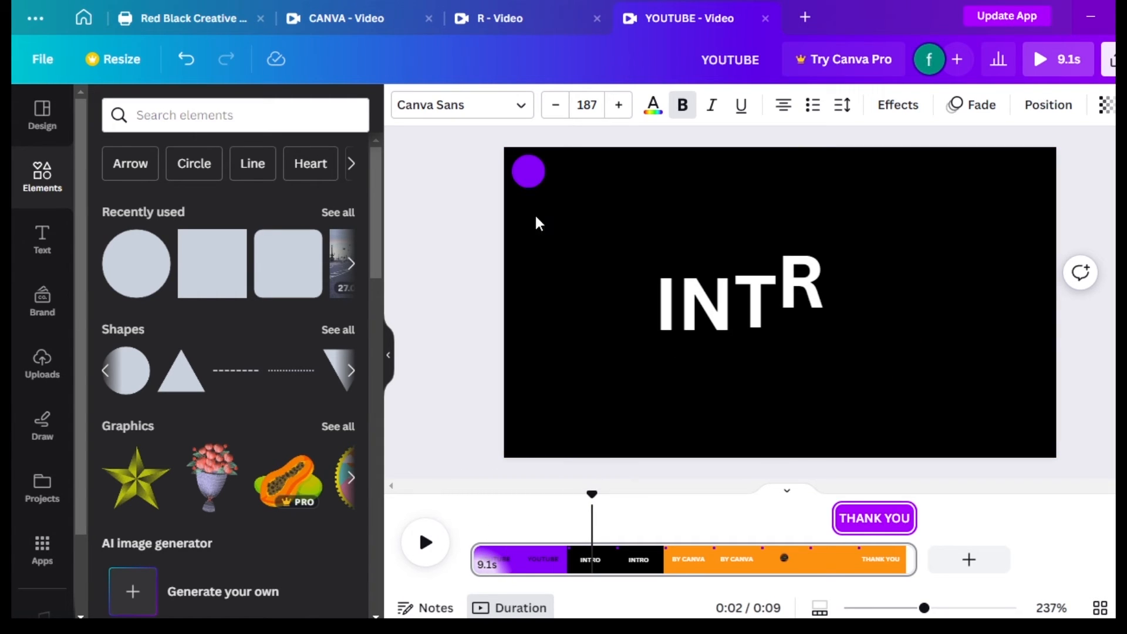
{"action": "left_click", "coordinate": [525, 173]}
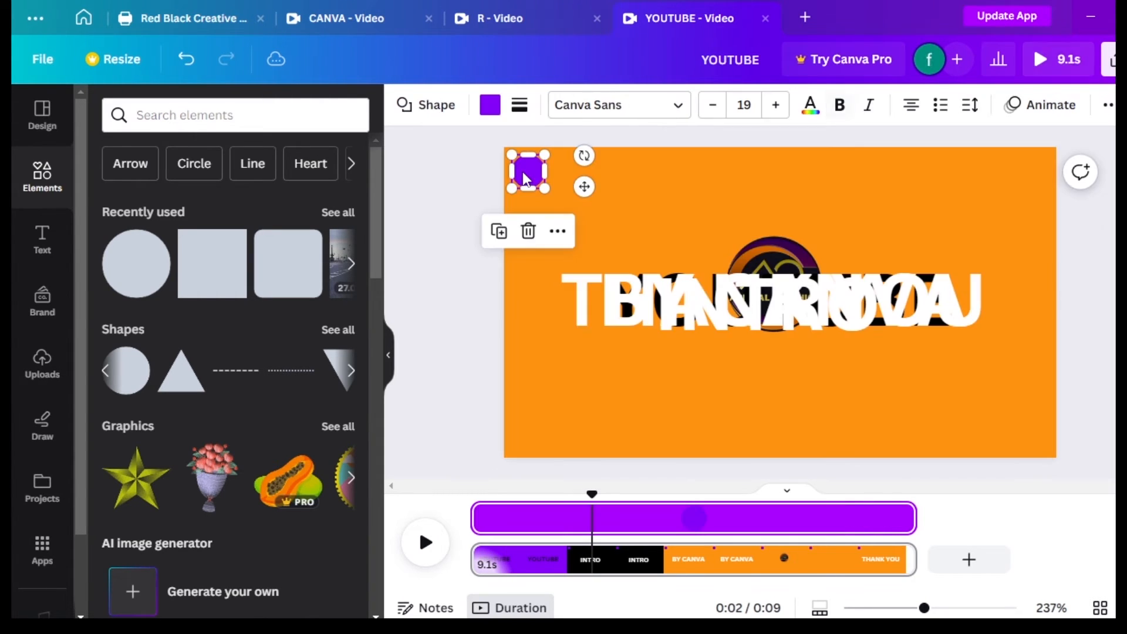
{"action": "left_click", "coordinate": [491, 107]}
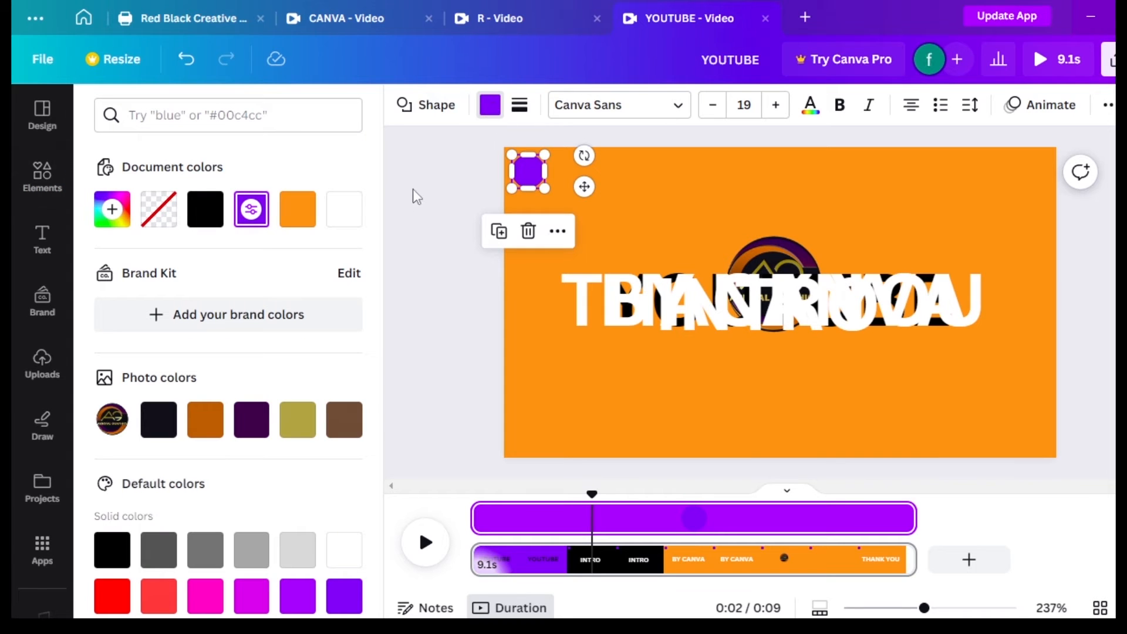
{"action": "scroll", "coordinate": [385, 235], "scroll_direction": "down", "scroll_amount": 4}
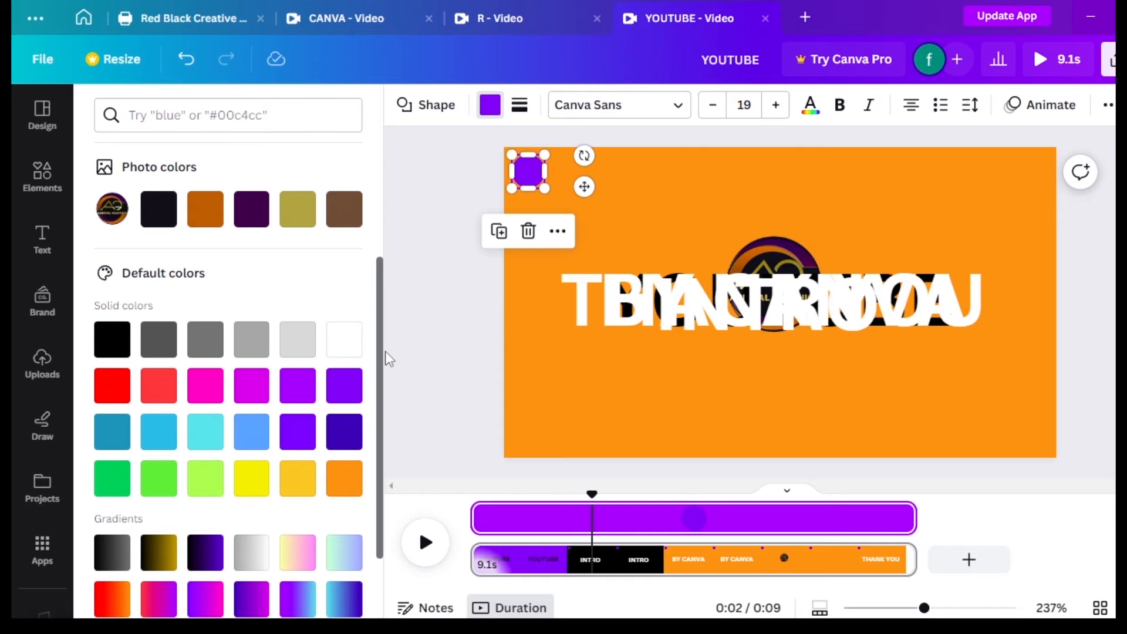
{"action": "left_click", "coordinate": [352, 349]}
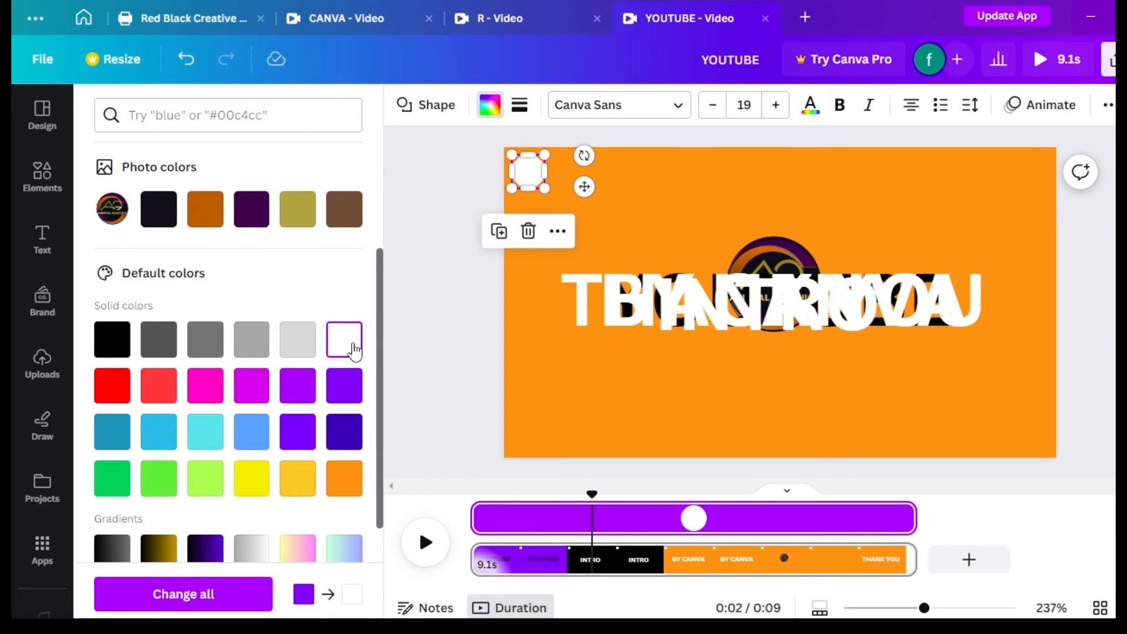
Shrink the white corner circle slightly, then duplicate it and place a larger copy beside it along the page's upper edge.
{"action": "left_click", "coordinate": [533, 289]}
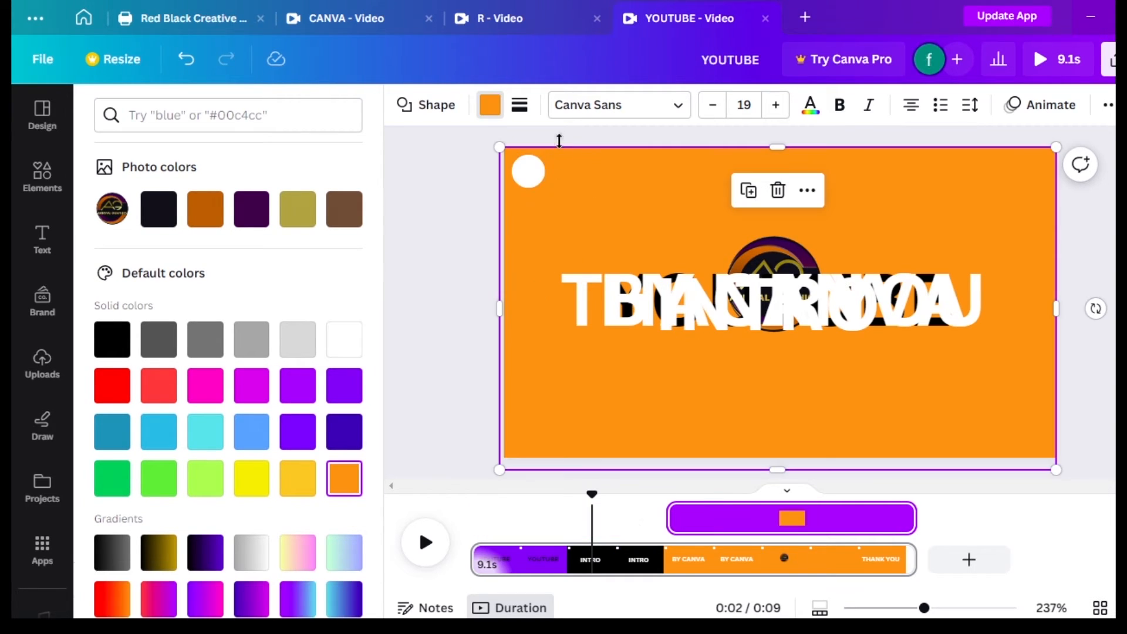
{"action": "left_click", "coordinate": [526, 181]}
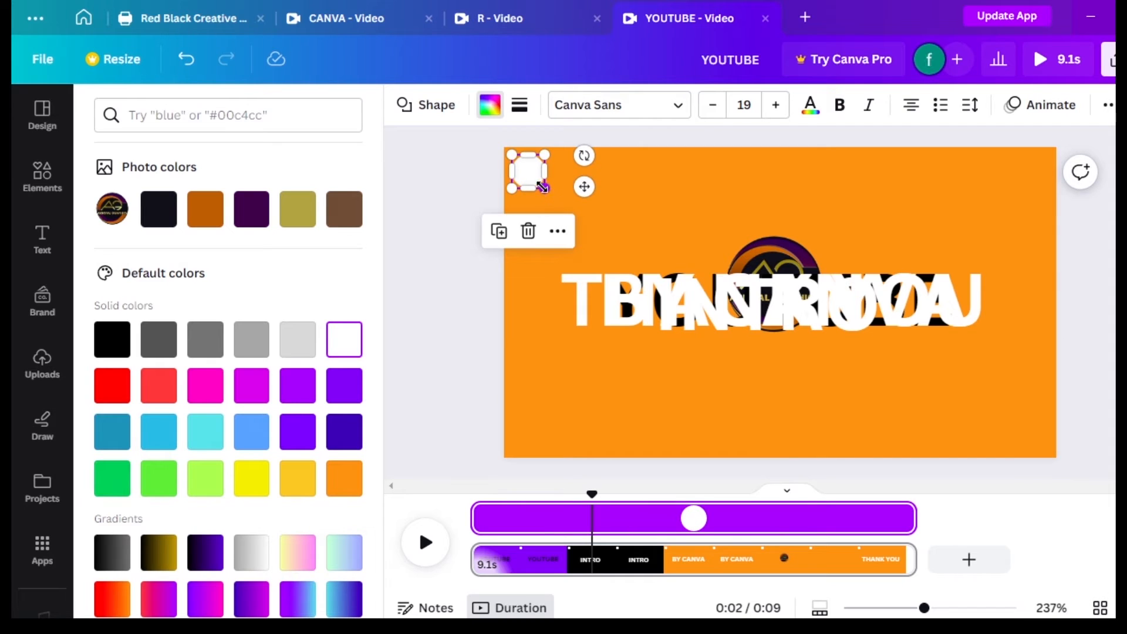
{"action": "left_click_drag", "start_coordinate": [543, 186], "coordinate": [535, 178]}
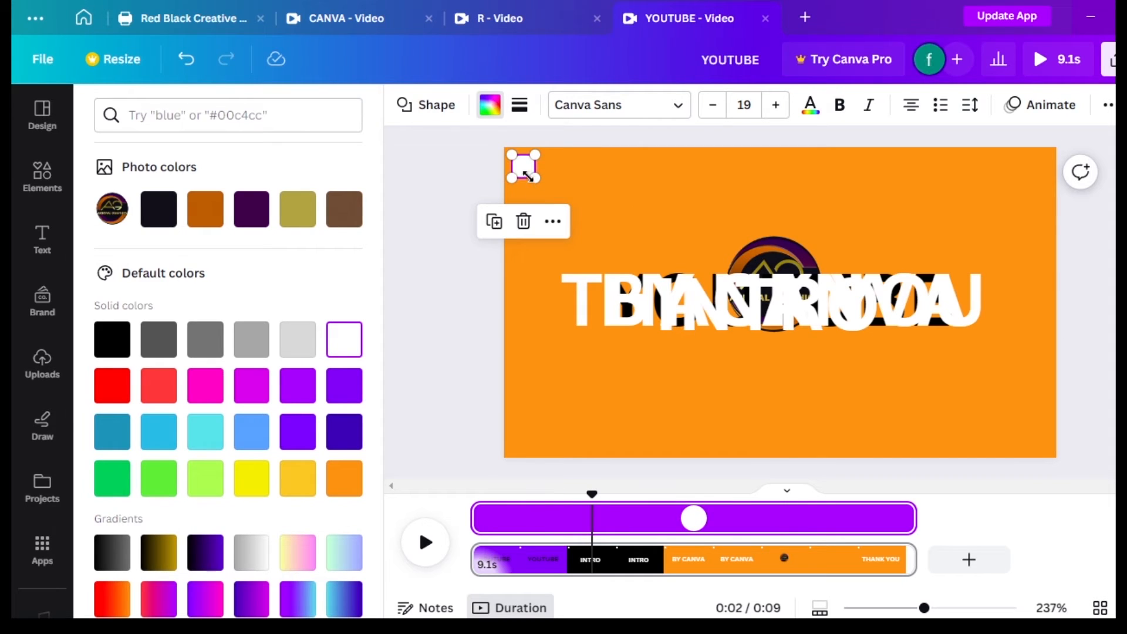
{"action": "left_click", "coordinate": [497, 223]}
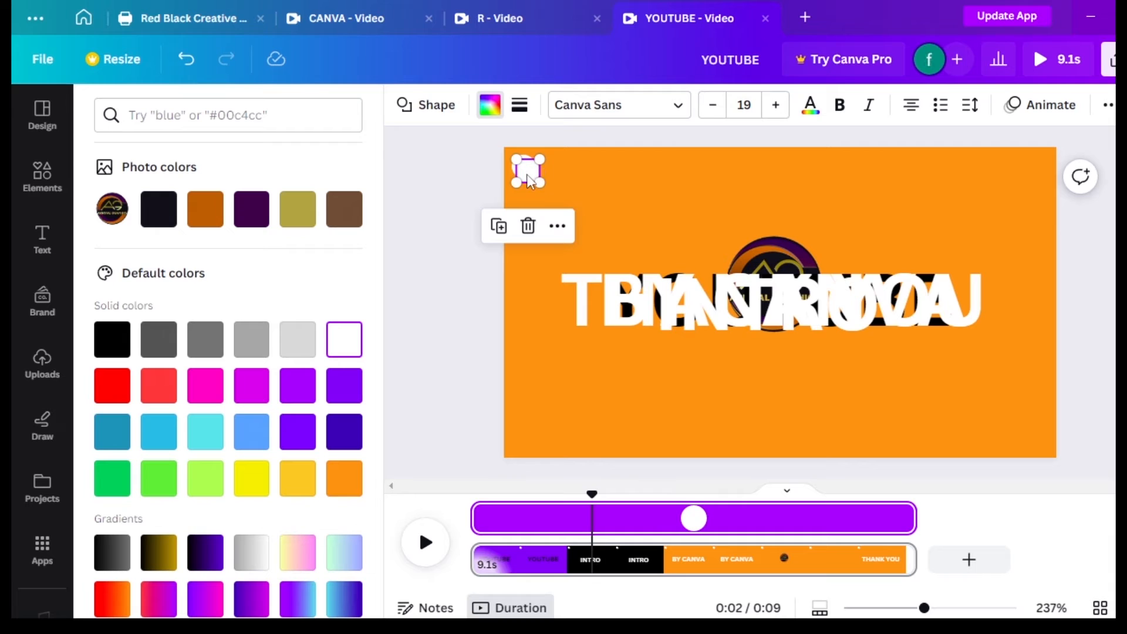
{"action": "left_click_drag", "start_coordinate": [529, 171], "coordinate": [611, 192]}
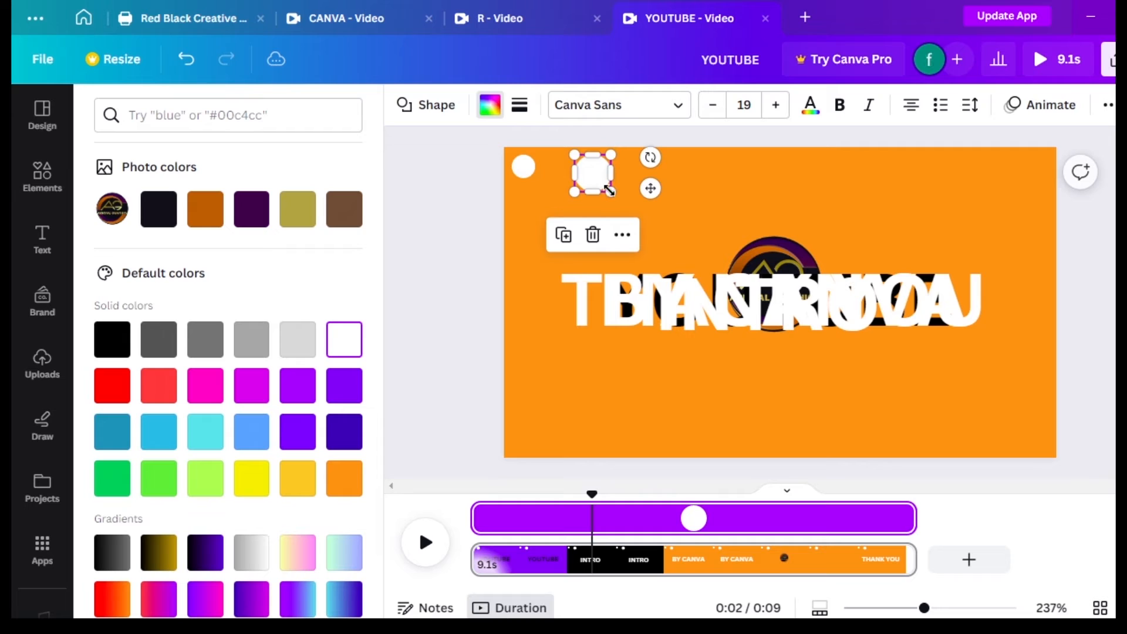
Duplicate circles along the page's upper edge to add a small third, a large fourth and a small fifth white circle.
{"action": "left_click", "coordinate": [564, 234]}
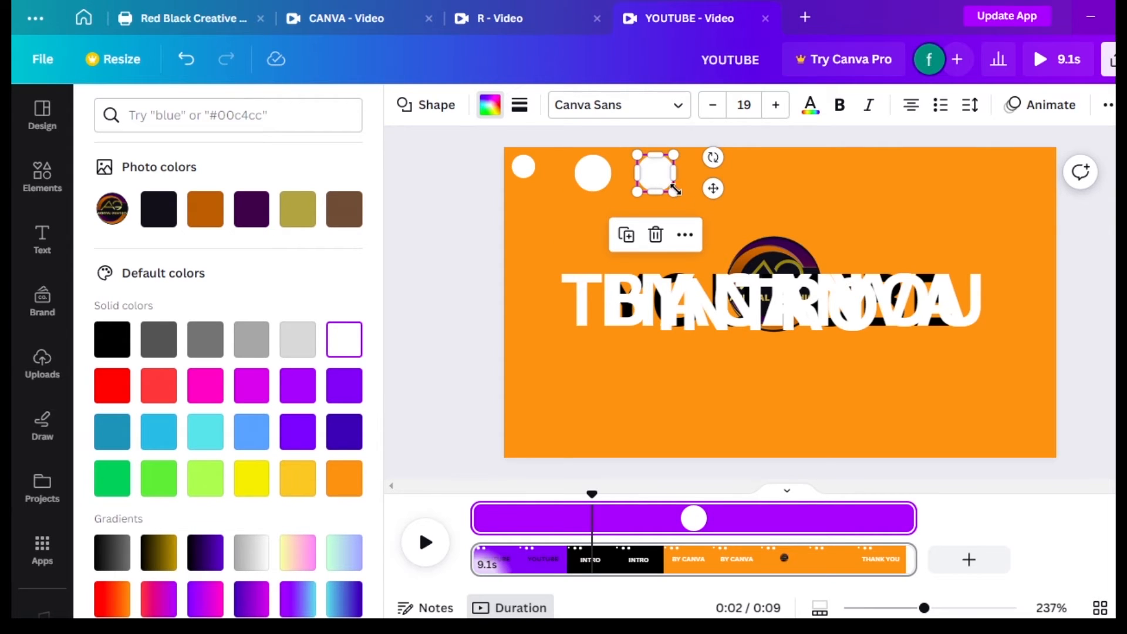
{"action": "left_click_drag", "start_coordinate": [675, 190], "coordinate": [661, 178]}
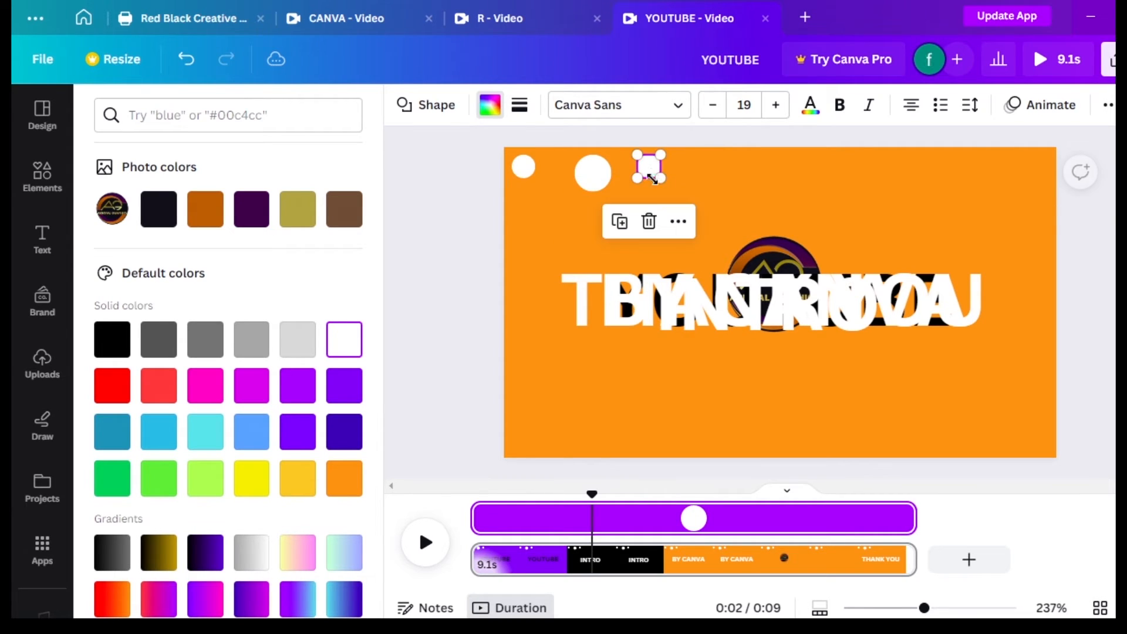
{"action": "left_click", "coordinate": [622, 223]}
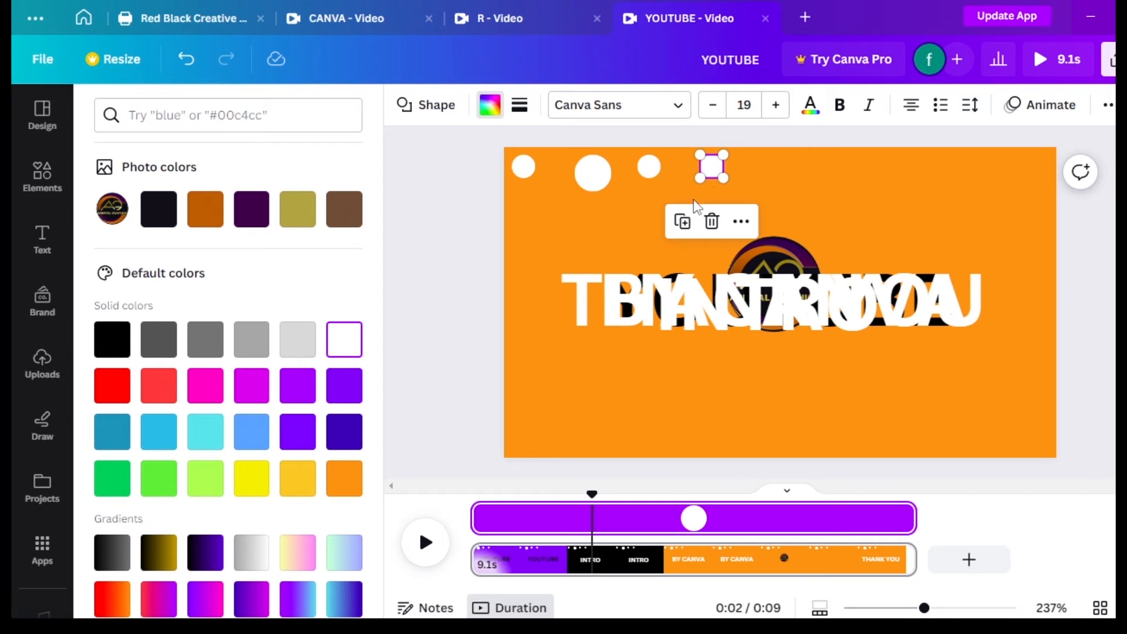
{"action": "left_click_drag", "start_coordinate": [732, 180], "coordinate": [736, 192]}
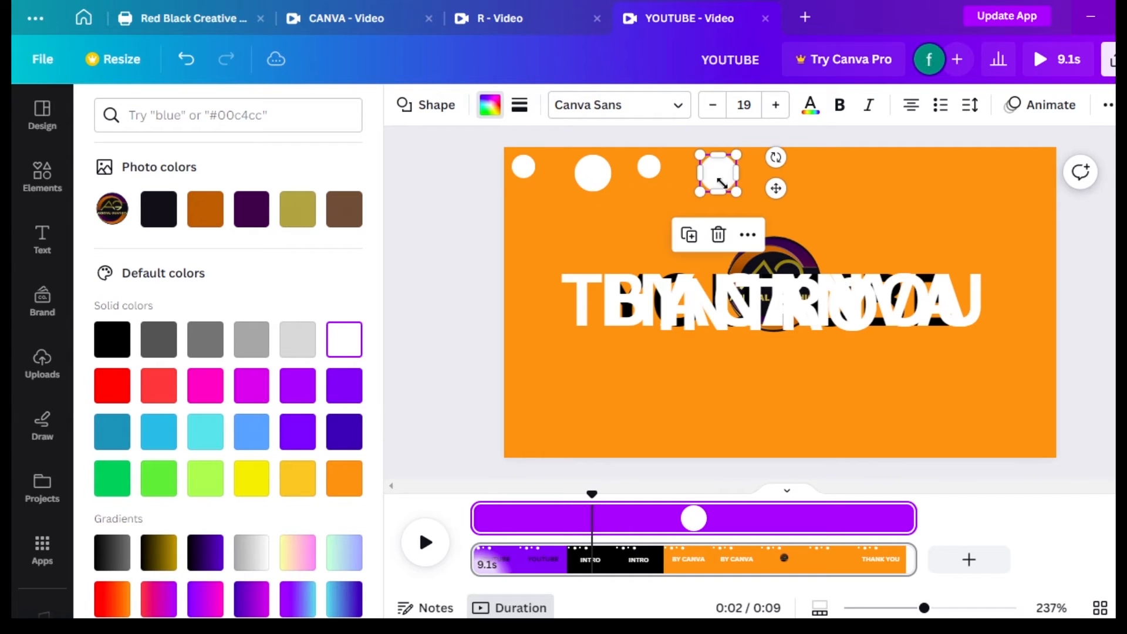
{"action": "left_click", "coordinate": [690, 235]}
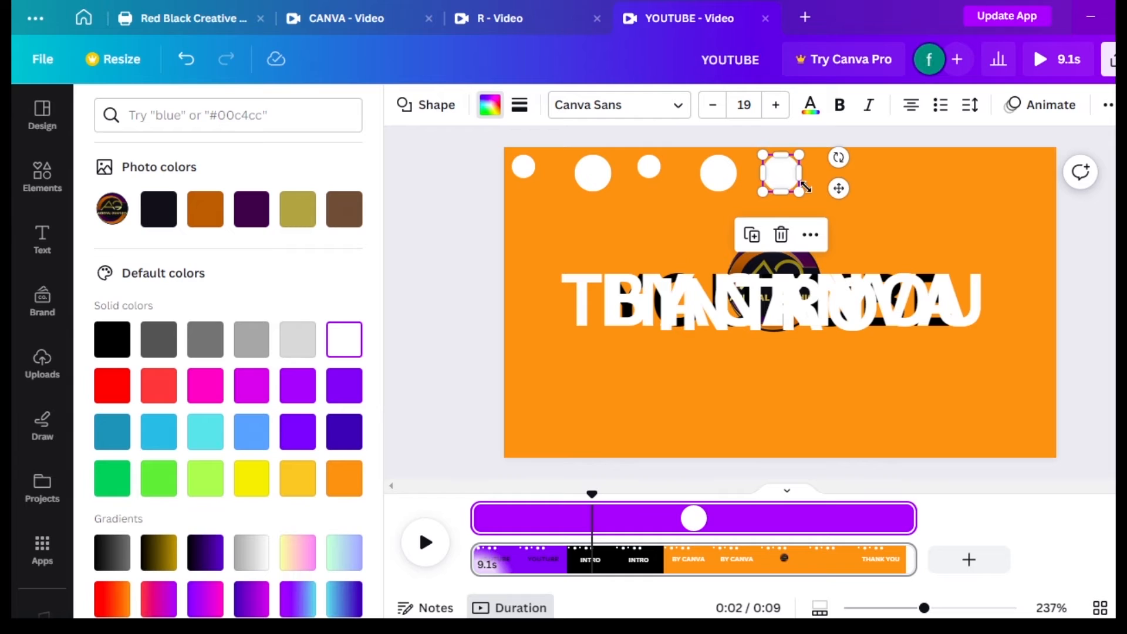
{"action": "left_click_drag", "start_coordinate": [802, 194], "coordinate": [782, 174]}
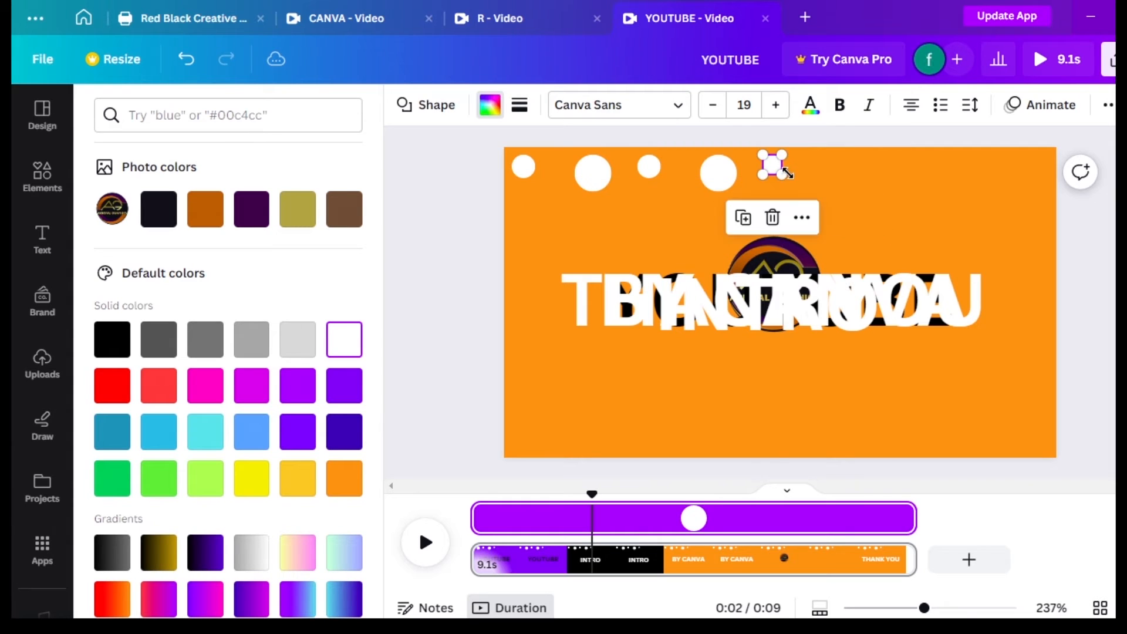
Complete the upper row as far as the page's right corner with four more circle copies: large, tiny, medium and large.
{"action": "left_click", "coordinate": [745, 218]}
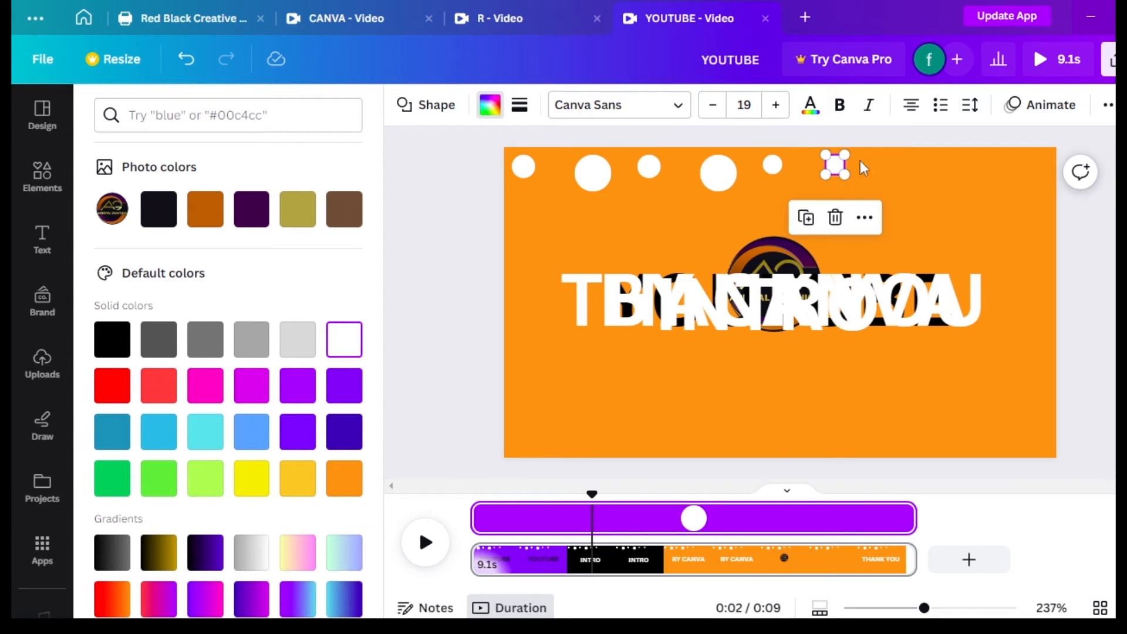
{"action": "left_click_drag", "start_coordinate": [842, 171], "coordinate": [862, 192]}
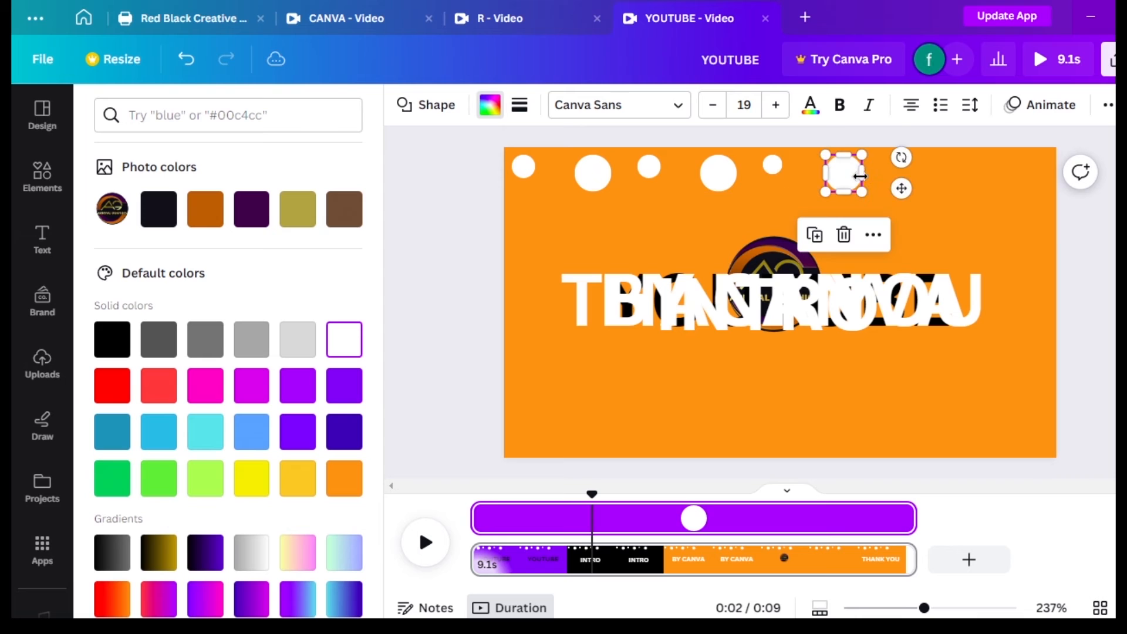
{"action": "left_click", "coordinate": [816, 233]}
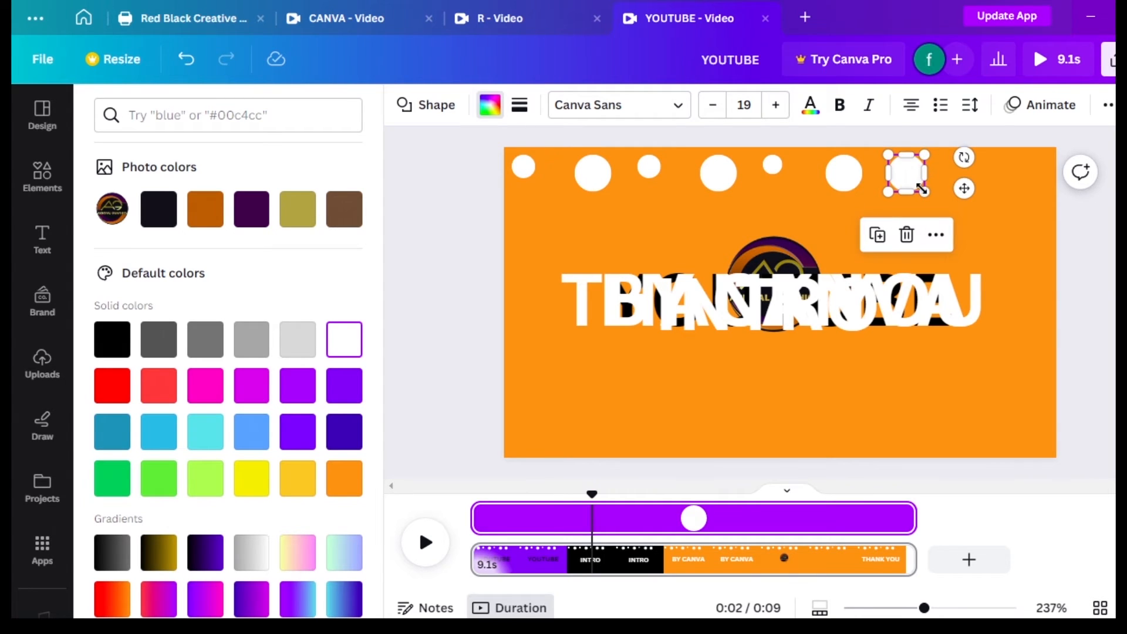
{"action": "left_click_drag", "start_coordinate": [923, 189], "coordinate": [899, 167]}
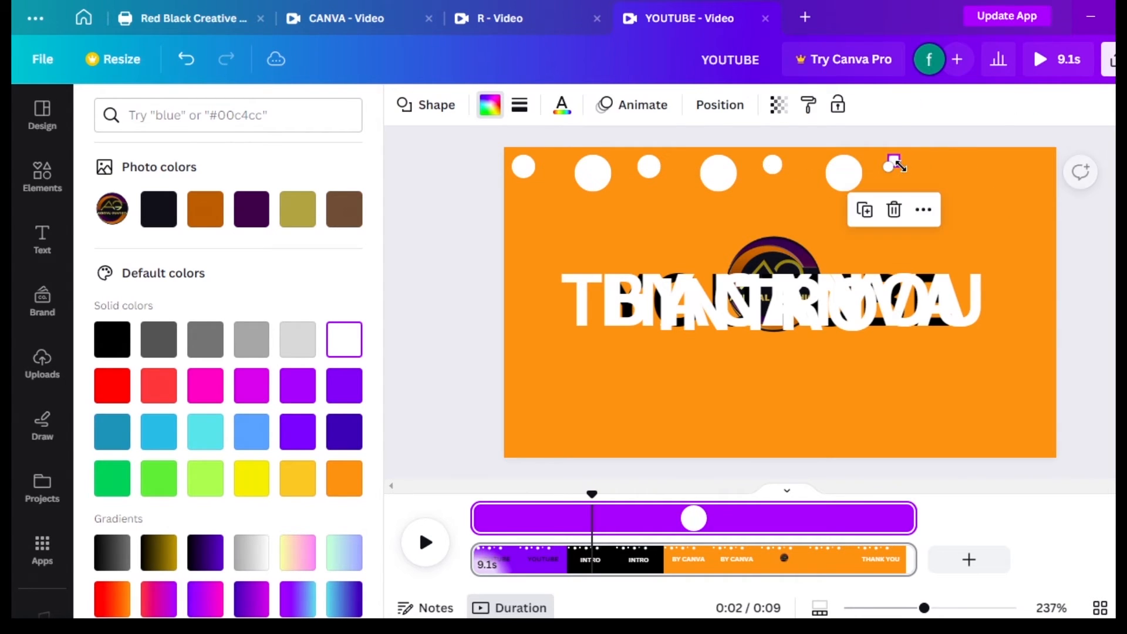
{"action": "left_click", "coordinate": [866, 210]}
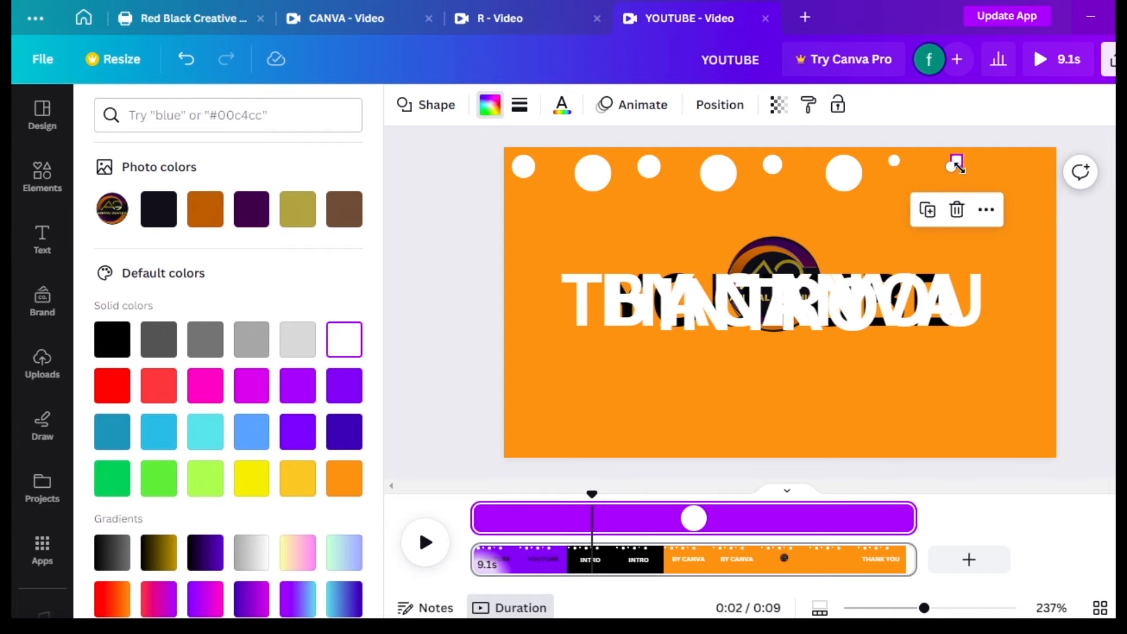
{"action": "left_click_drag", "start_coordinate": [958, 168], "coordinate": [979, 183]}
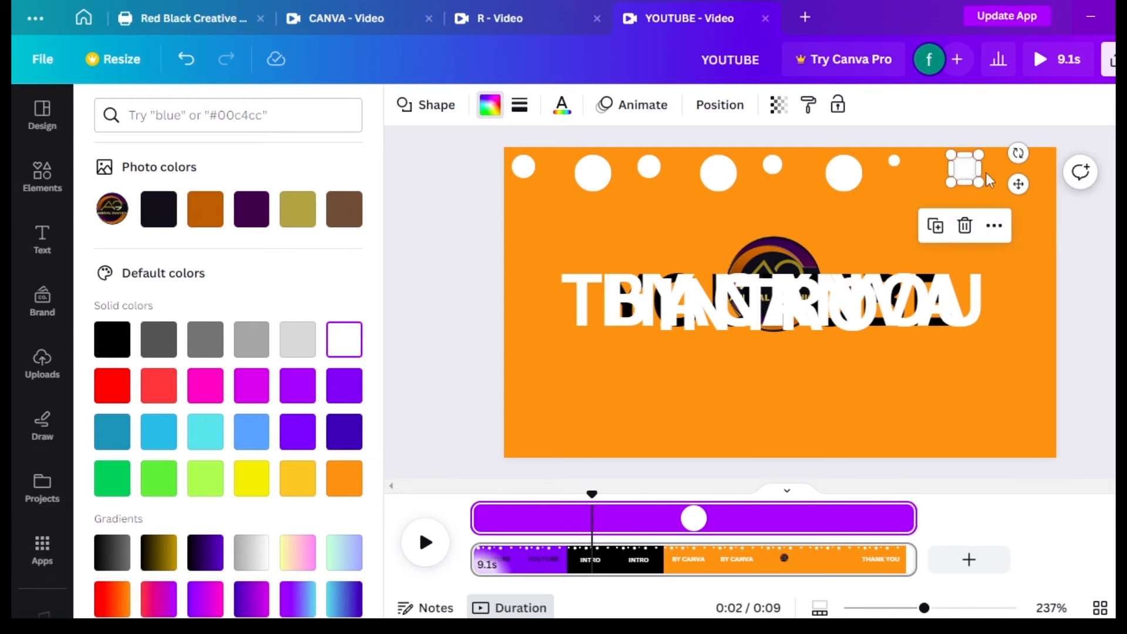
{"action": "left_click", "coordinate": [936, 226]}
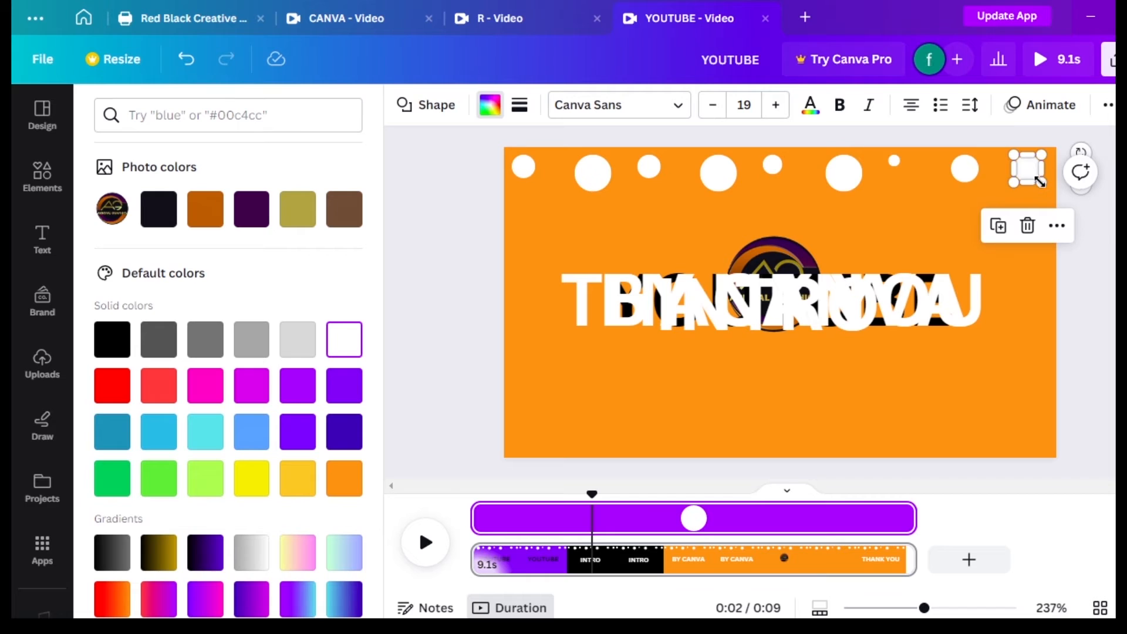
{"action": "left_click_drag", "start_coordinate": [1039, 182], "coordinate": [1050, 192]}
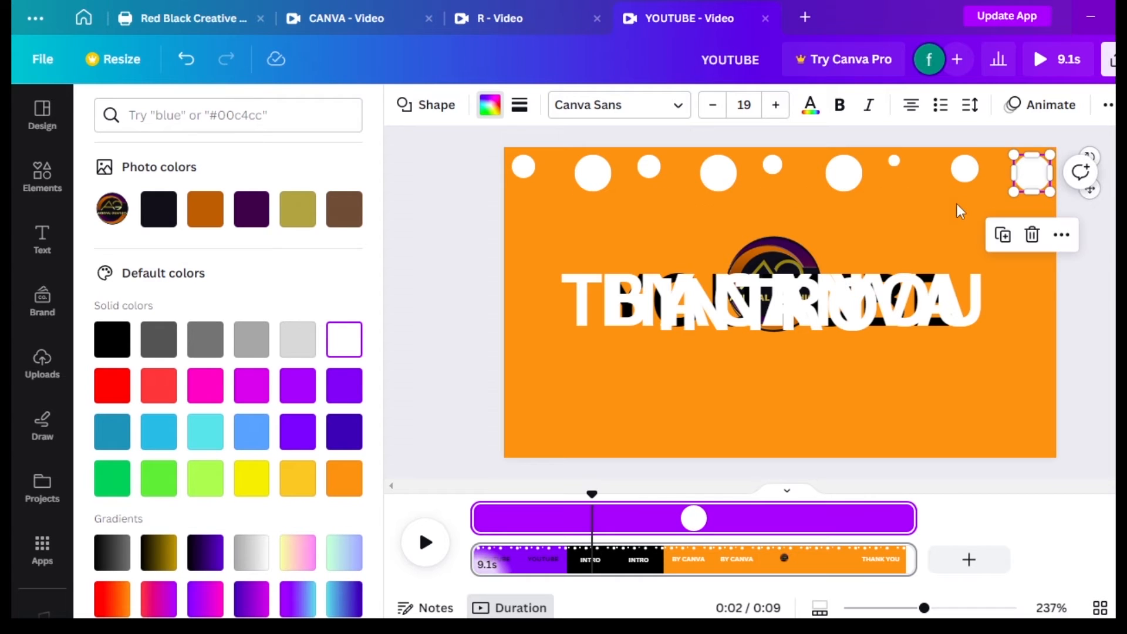
Place circle copies down the page's right side: two small ones and a larger one in the lower-right corner.
{"action": "left_click", "coordinate": [960, 211]}
{"action": "left_click", "coordinate": [1034, 183]}
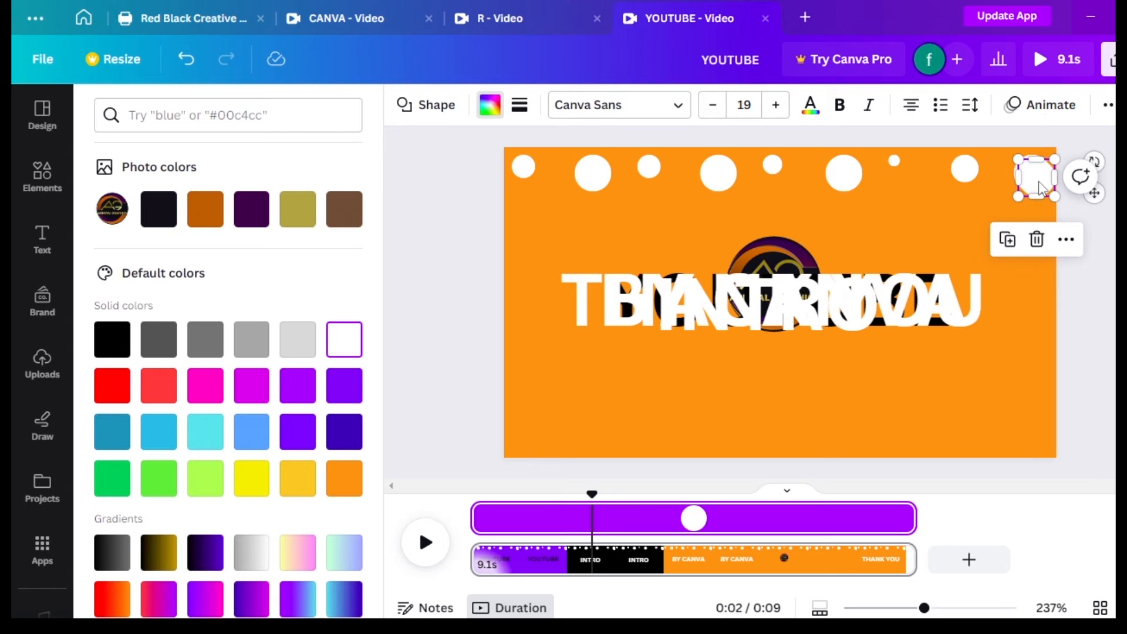
{"action": "left_click_drag", "start_coordinate": [1043, 187], "coordinate": [986, 280]}
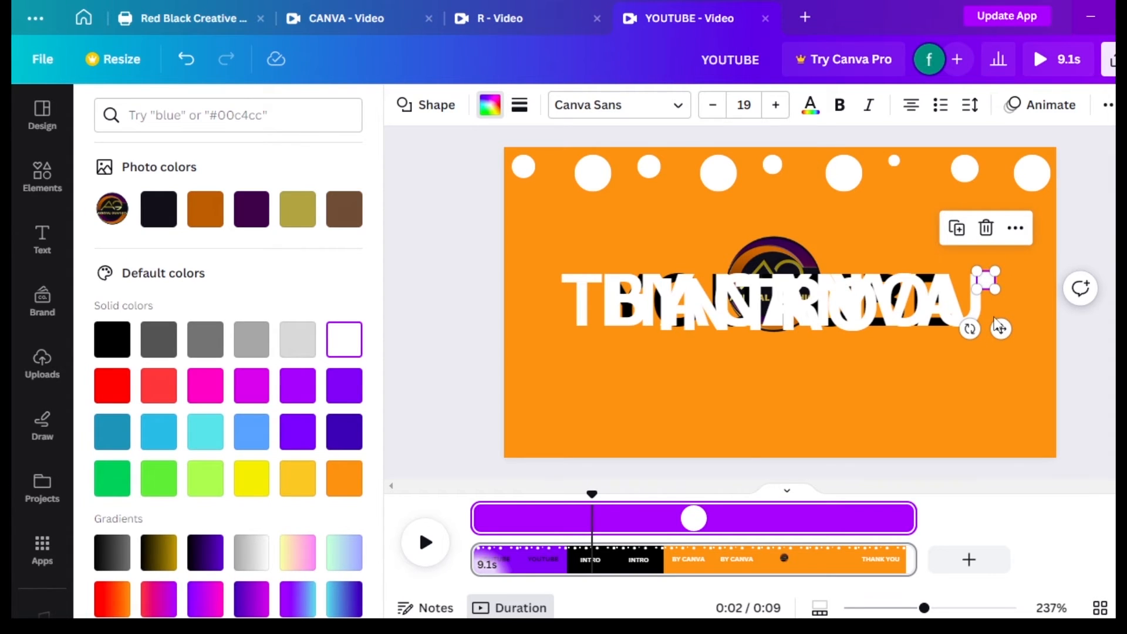
{"action": "left_click_drag", "start_coordinate": [1000, 327], "coordinate": [1040, 373]}
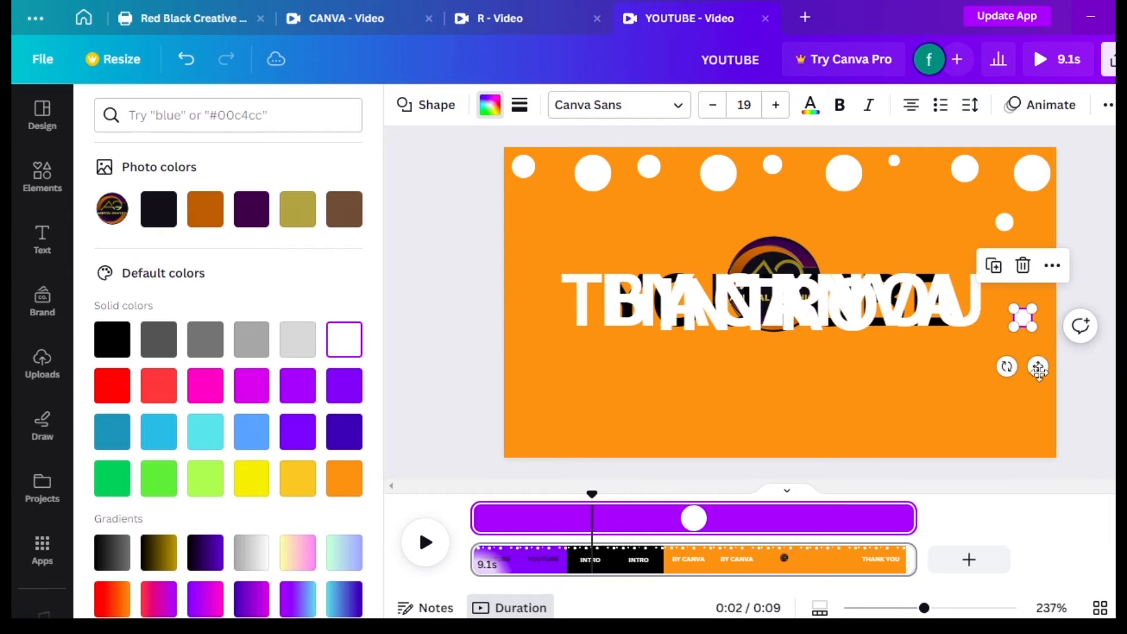
{"action": "left_click", "coordinate": [994, 265]}
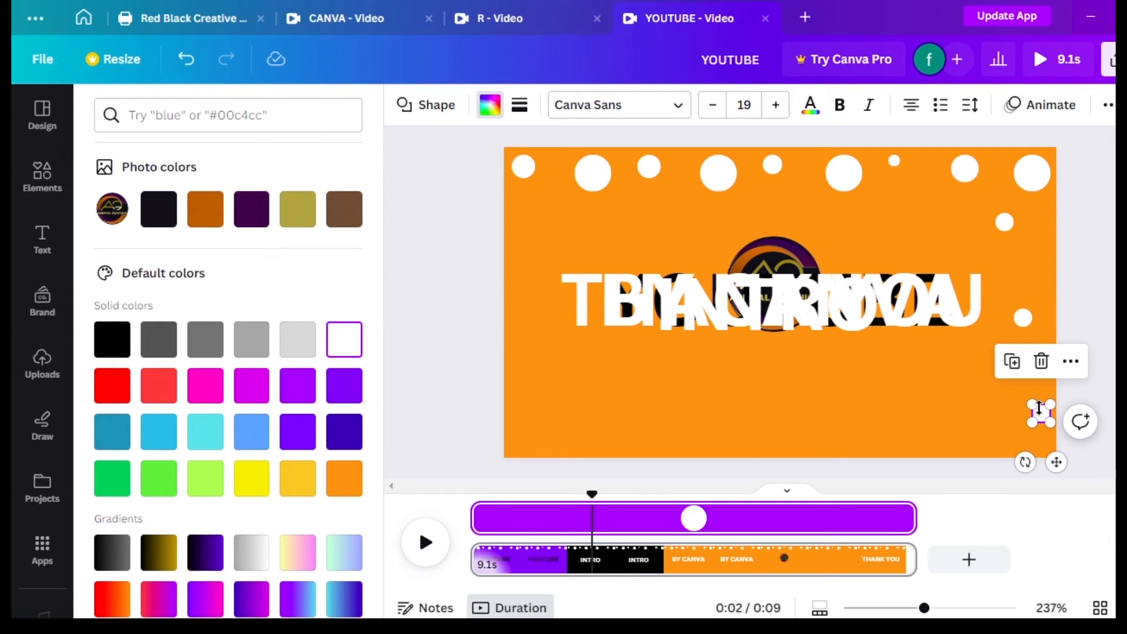
{"action": "left_click_drag", "start_coordinate": [1035, 420], "coordinate": [1017, 437]}
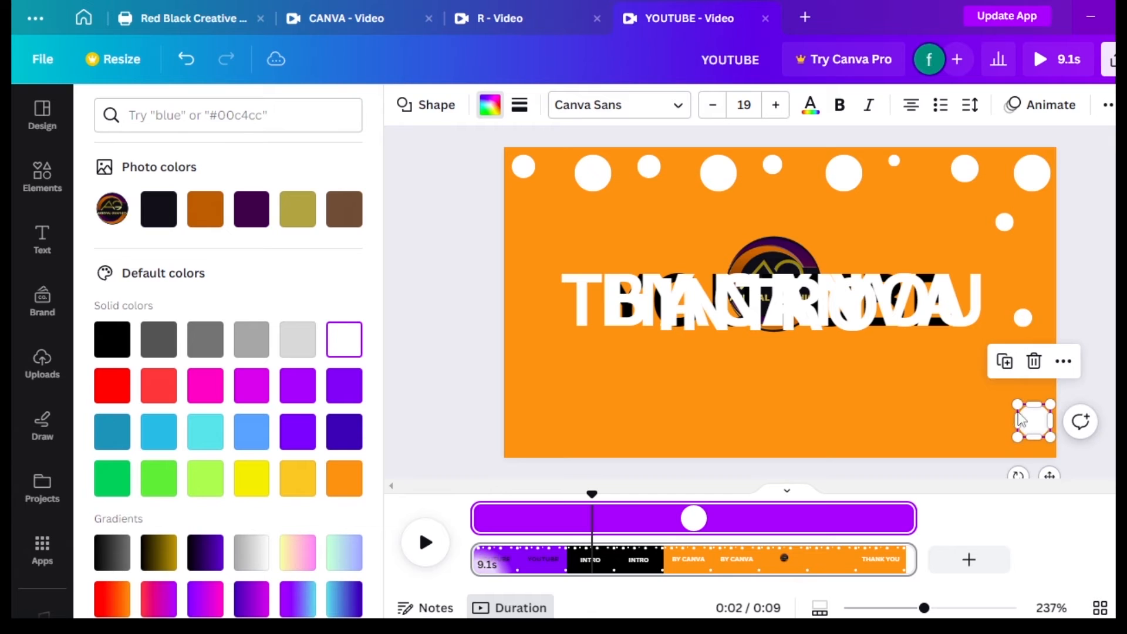
Duplicate the lower-right circle three times, placing copies diagonally above it, near the page's lower edge and beneath the upper row.
{"action": "left_click", "coordinate": [1006, 364]}
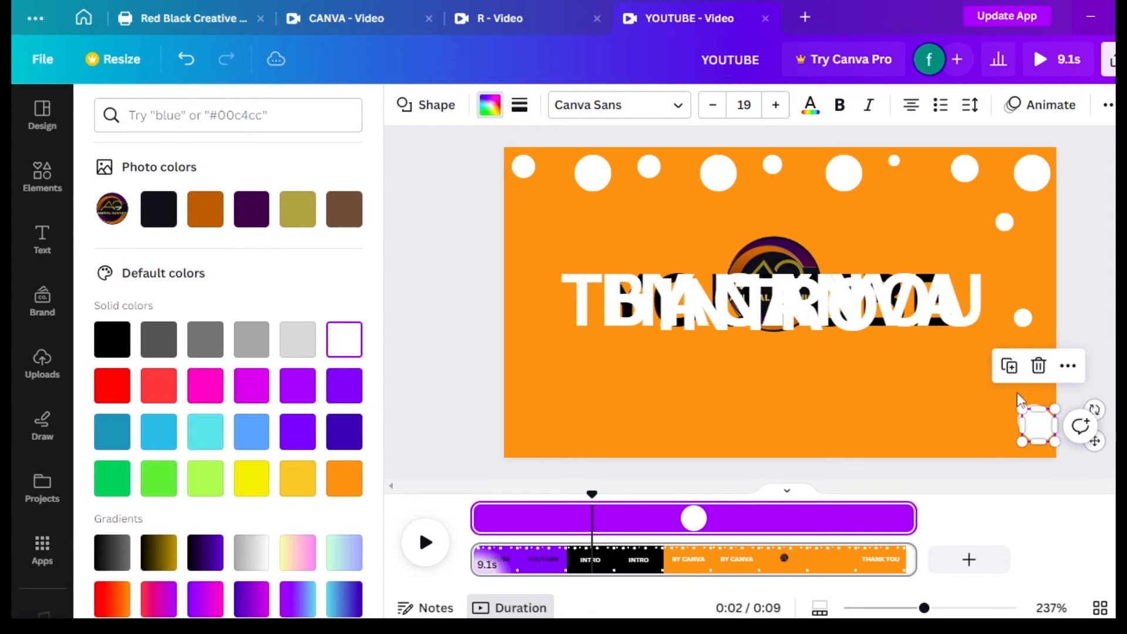
{"action": "left_click_drag", "start_coordinate": [1037, 430], "coordinate": [967, 382]}
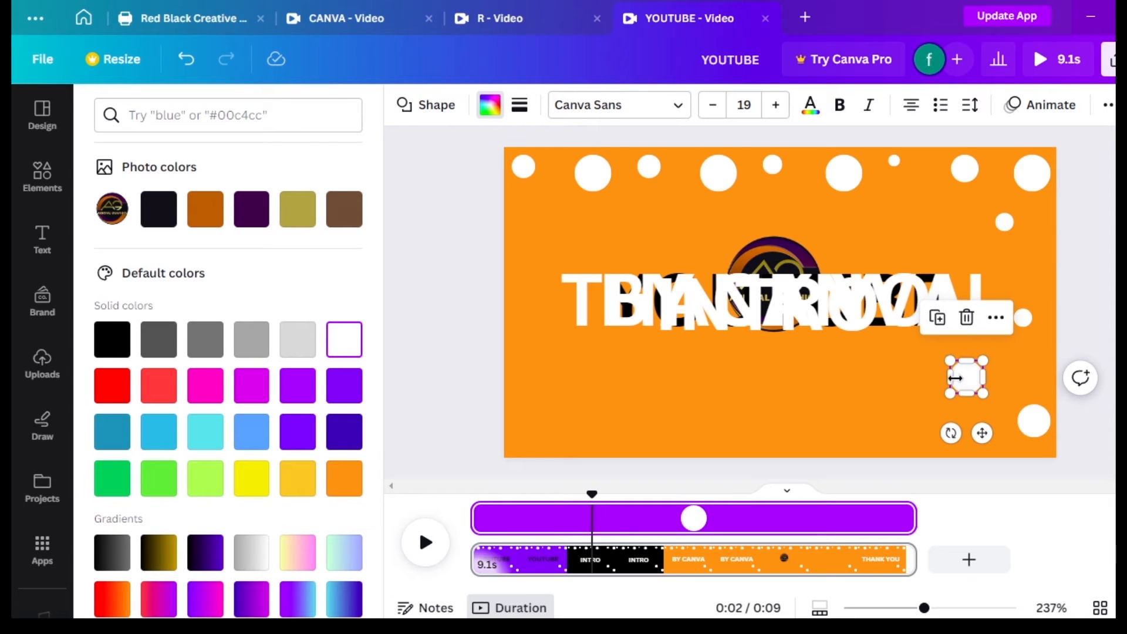
{"action": "left_click", "coordinate": [937, 318]}
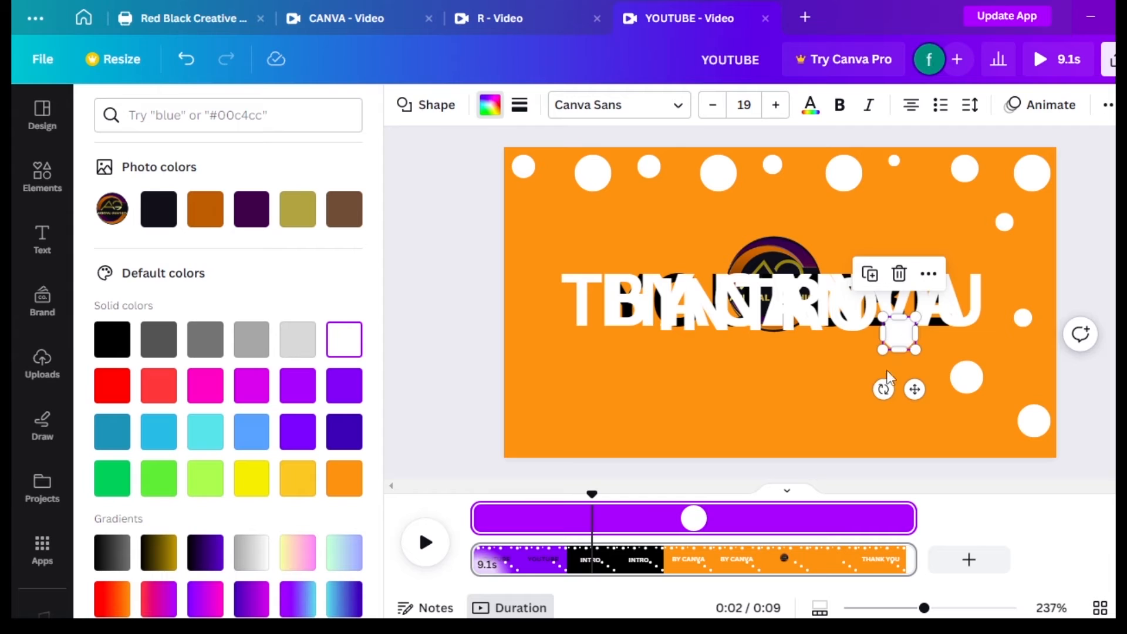
{"action": "left_click_drag", "start_coordinate": [914, 389], "coordinate": [879, 476]}
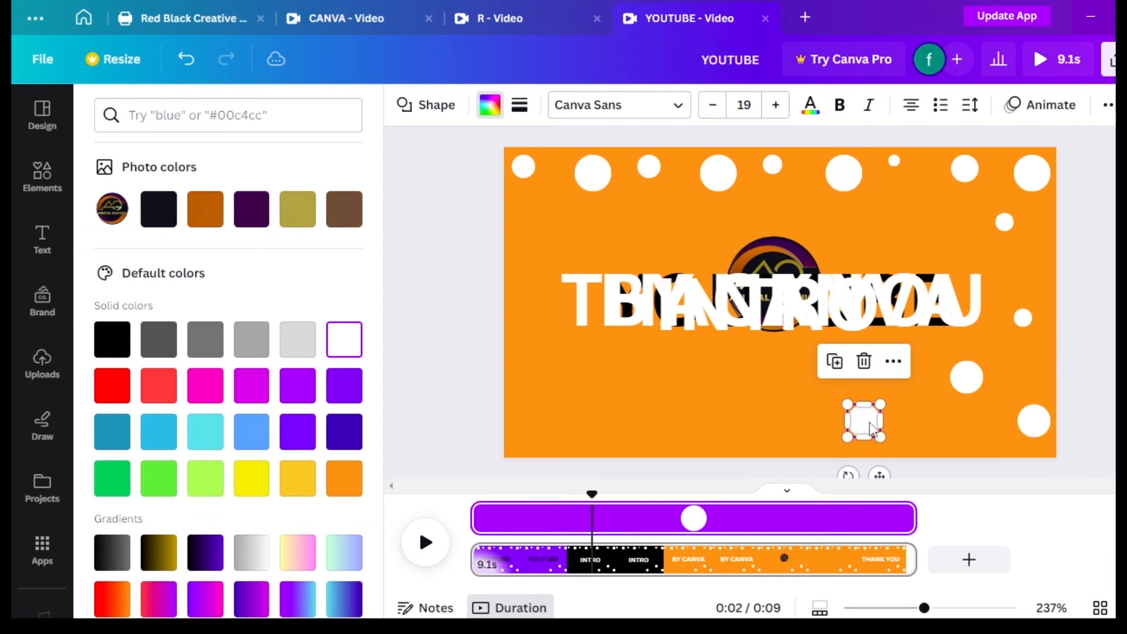
{"action": "left_click", "coordinate": [840, 360]}
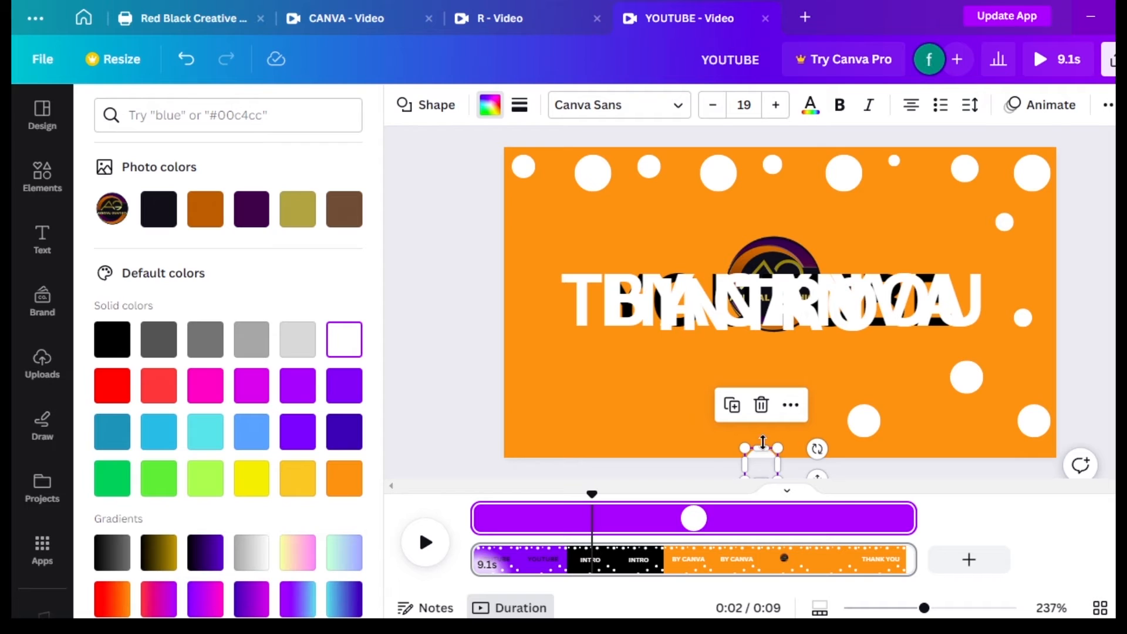
{"action": "left_click_drag", "start_coordinate": [763, 441], "coordinate": [894, 210]}
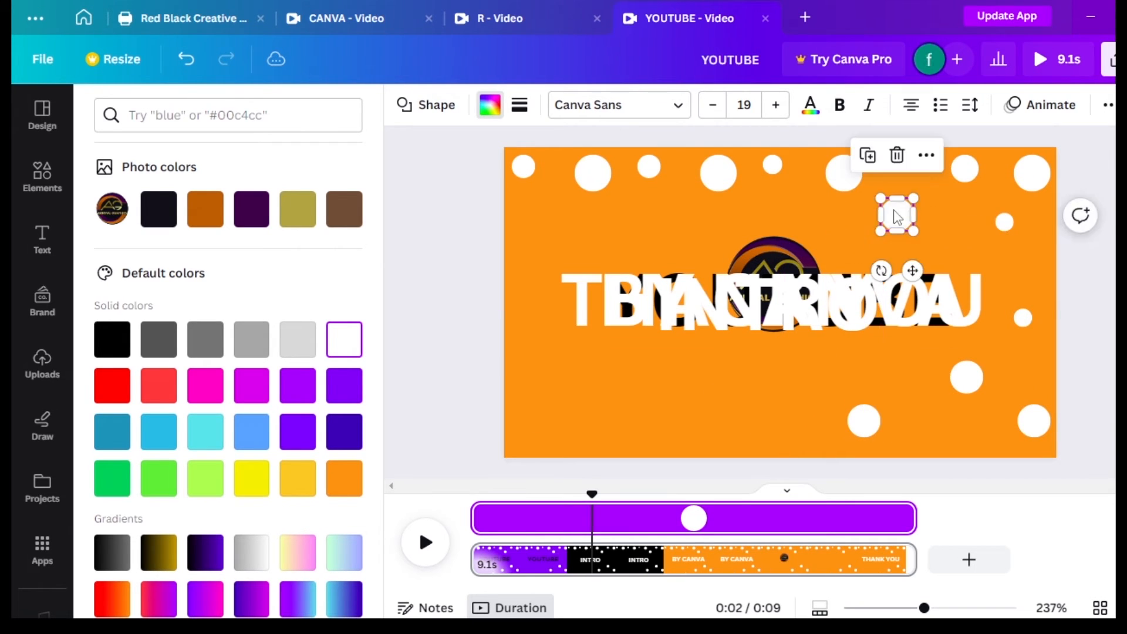
Copy the lower-edge circle into the page's lower-left corner, and place a smaller copy halfway up the page's left edge.
{"action": "left_click", "coordinate": [846, 232]}
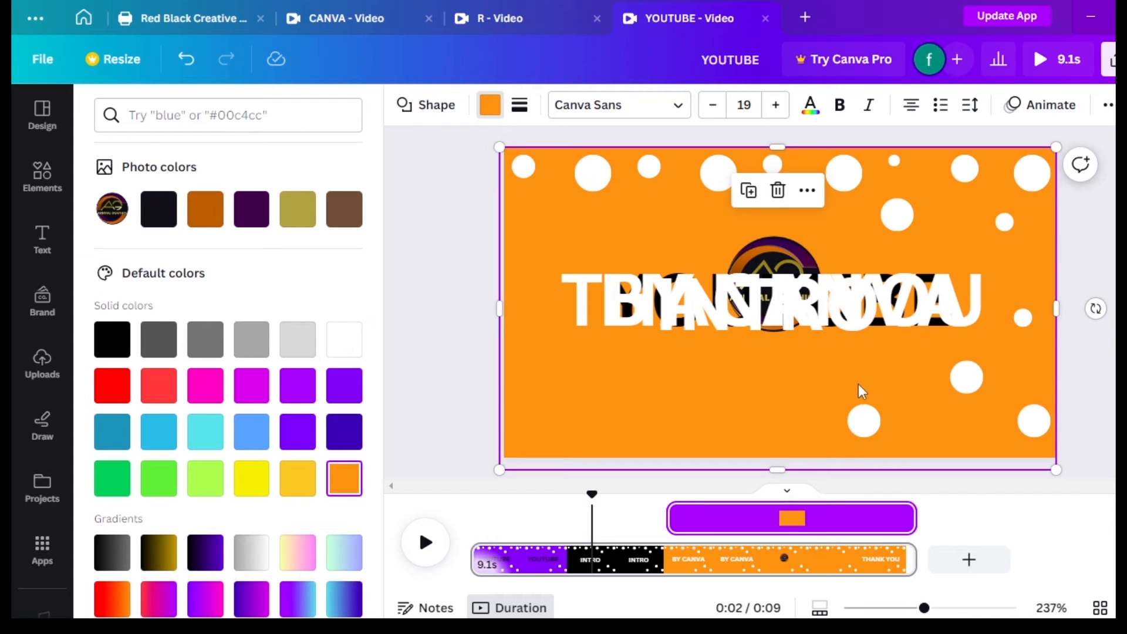
{"action": "left_click", "coordinate": [867, 432]}
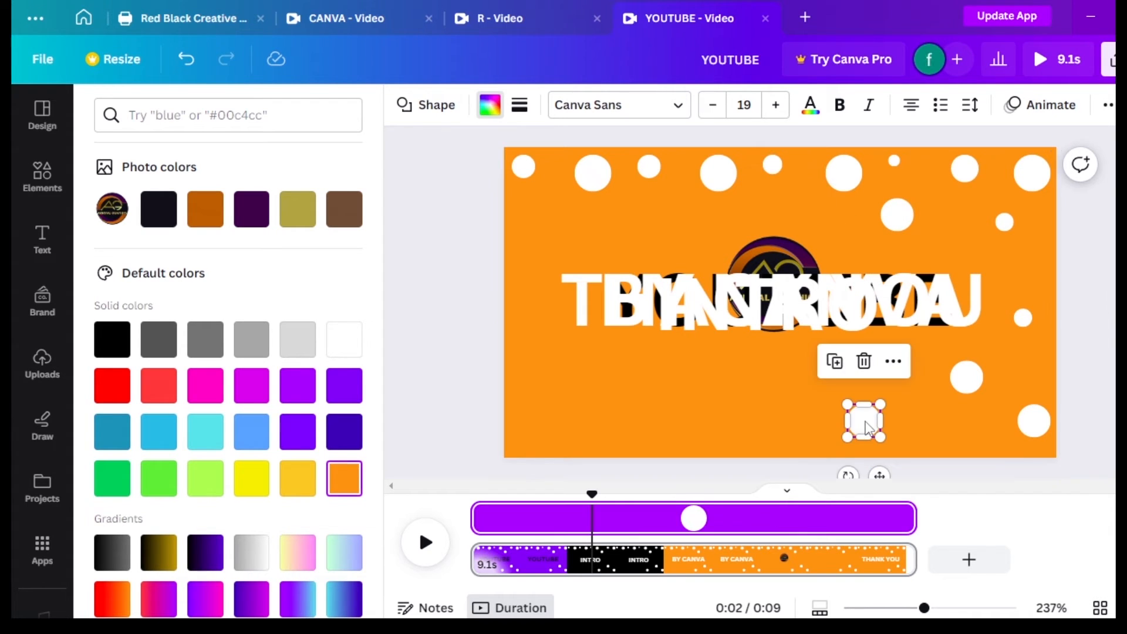
{"action": "left_click", "coordinate": [834, 362]}
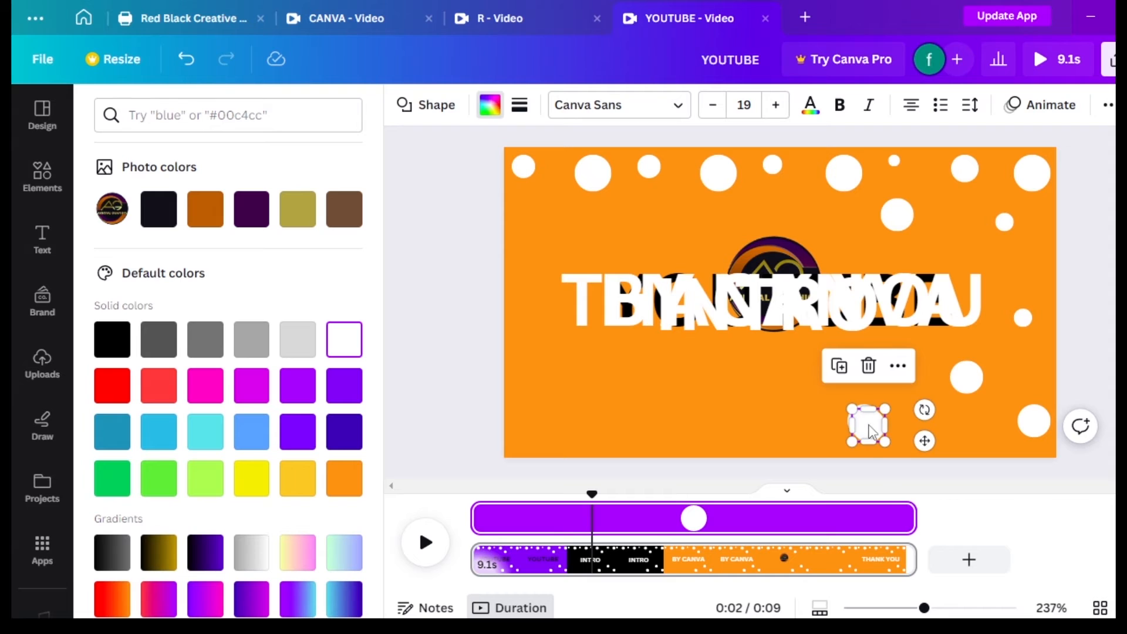
{"action": "left_click_drag", "start_coordinate": [871, 434], "coordinate": [533, 425]}
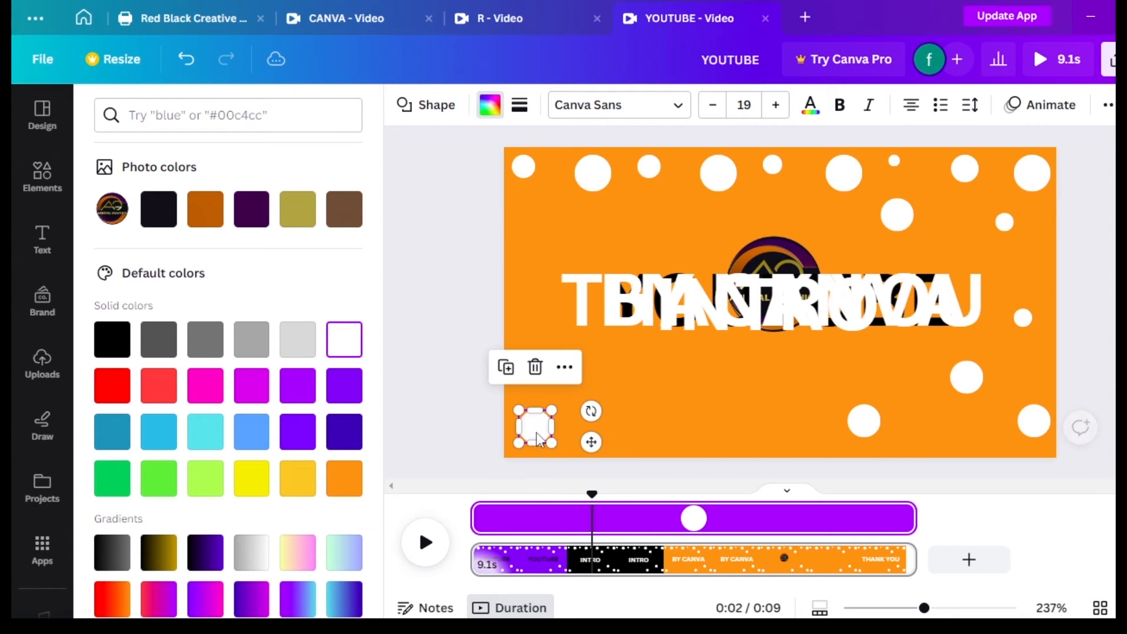
{"action": "left_click", "coordinate": [506, 376]}
{"action": "left_click_drag", "start_coordinate": [542, 446], "coordinate": [524, 309]}
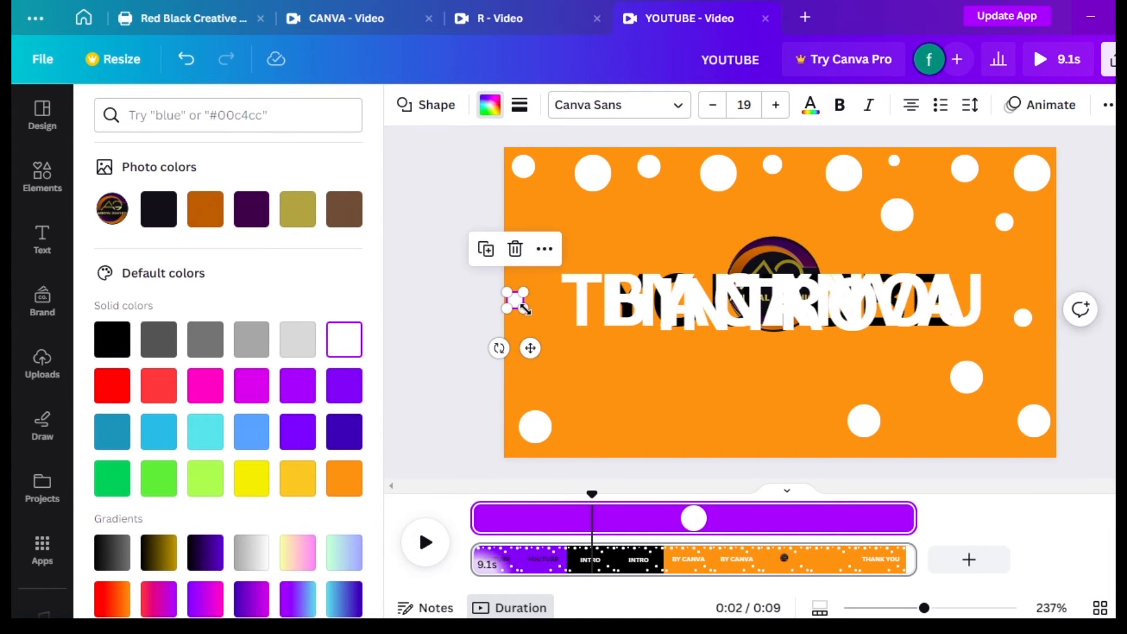
Place two more small circle copies: one beneath the upper-left corner circle and one in the lower-left part of the page.
{"action": "left_click", "coordinate": [485, 251]}
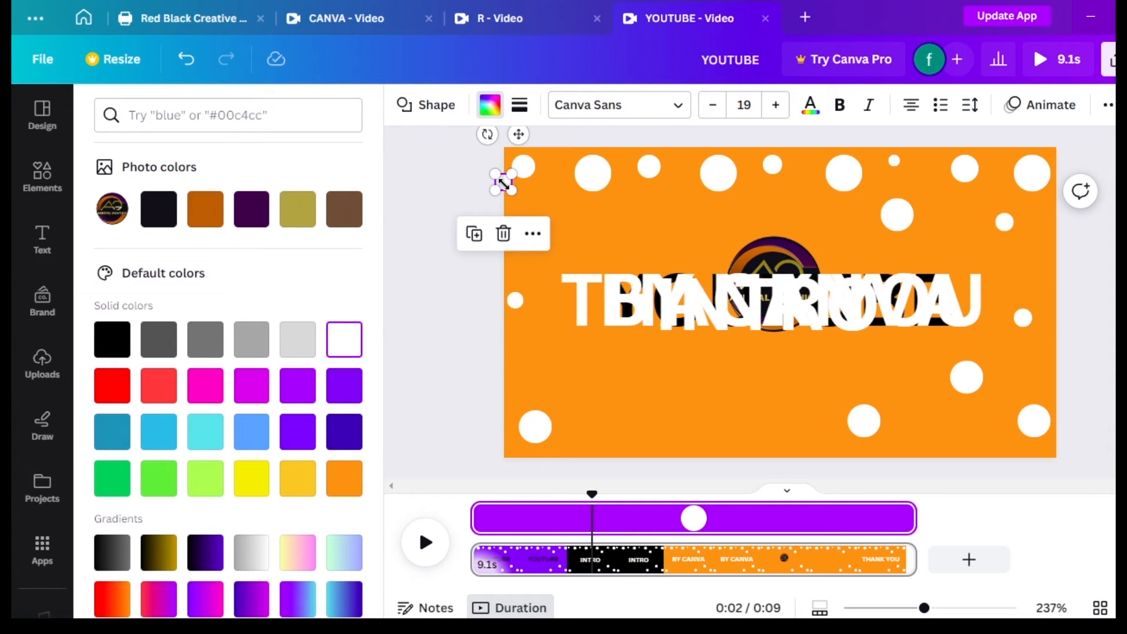
{"action": "left_click_drag", "start_coordinate": [503, 183], "coordinate": [534, 218]}
{"action": "left_click", "coordinate": [596, 235]}
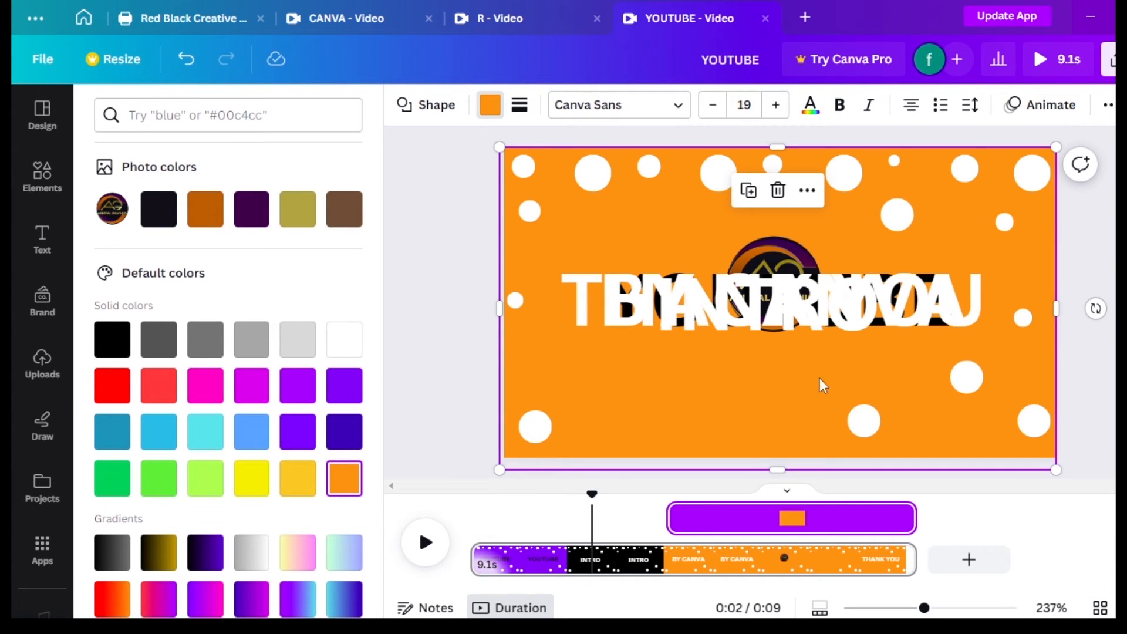
{"action": "left_click", "coordinate": [864, 418]}
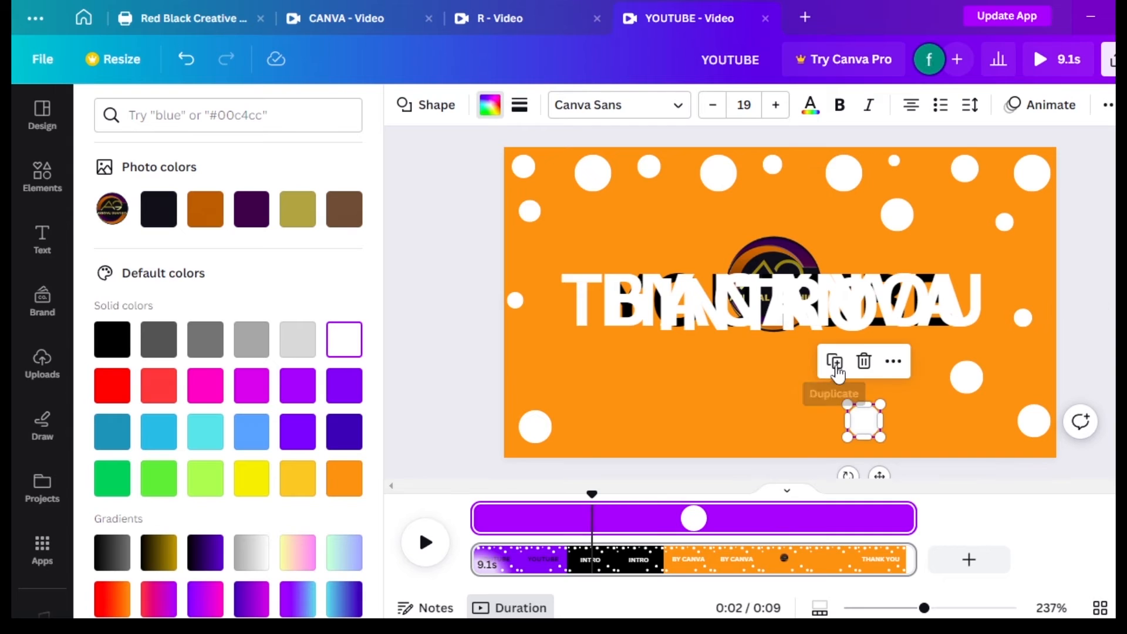
{"action": "left_click_drag", "start_coordinate": [872, 421], "coordinate": [673, 401]}
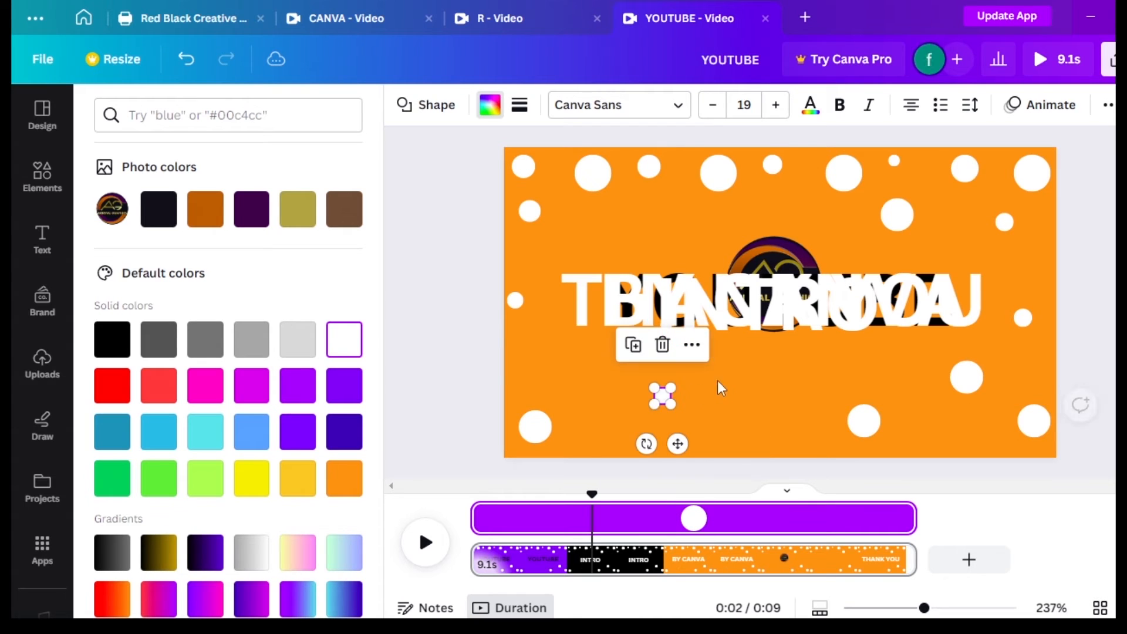
{"action": "left_click", "coordinate": [724, 380]}
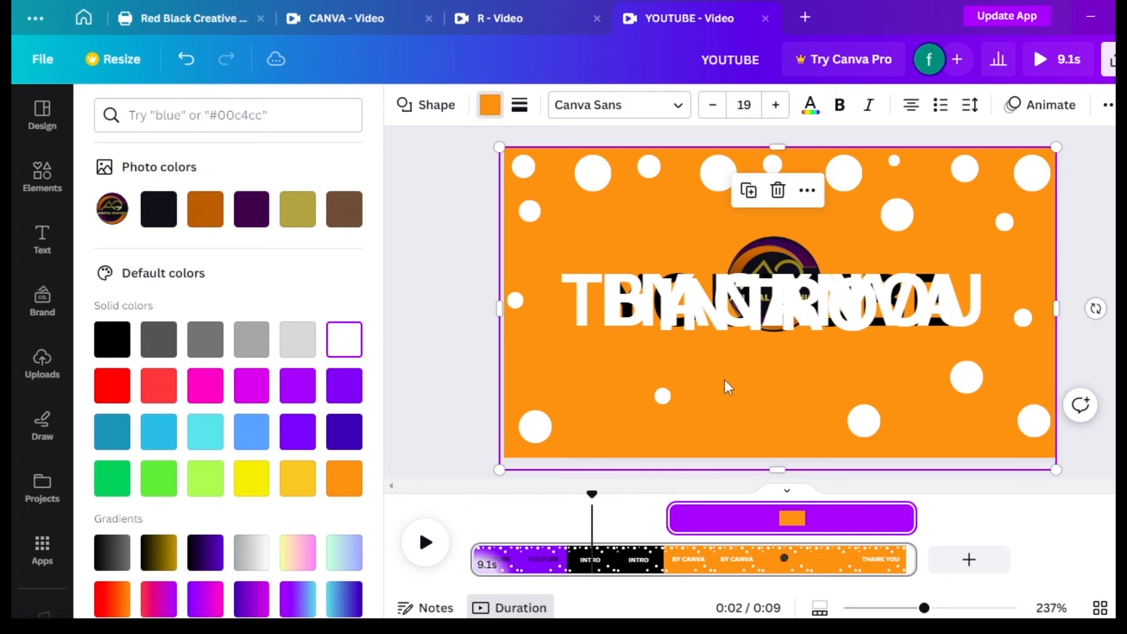
Duplicate the lower-edge circle, undo the copy's accidental stretch, and place it below the headings near the page's horizontal centre.
{"action": "left_click", "coordinate": [864, 424]}
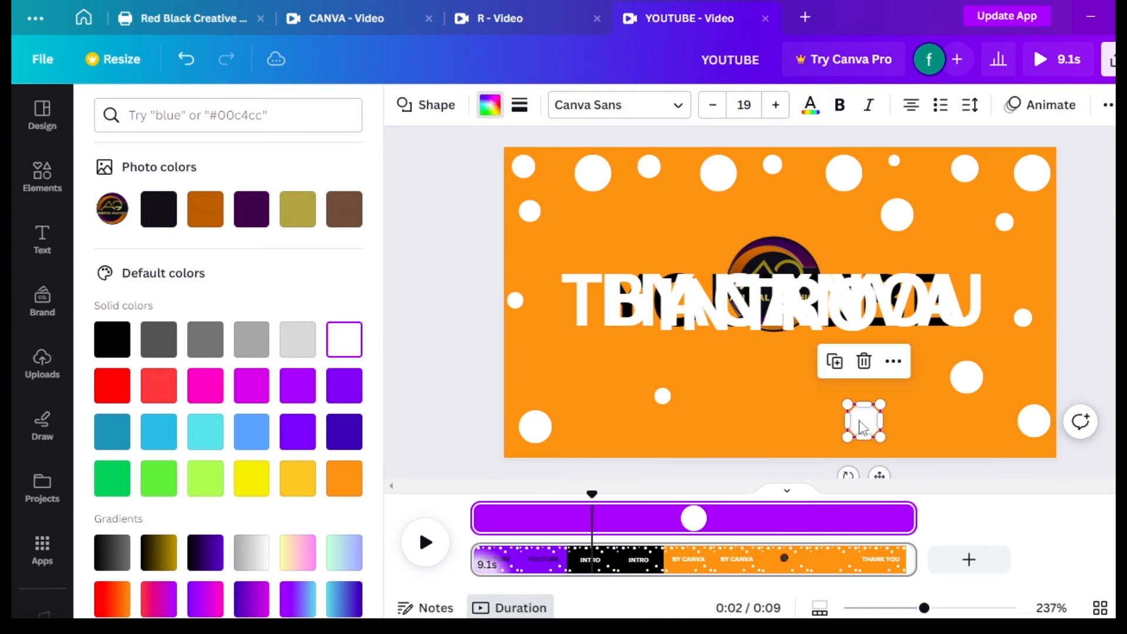
{"action": "left_click", "coordinate": [836, 374]}
{"action": "left_click_drag", "start_coordinate": [775, 387], "coordinate": [772, 387]}
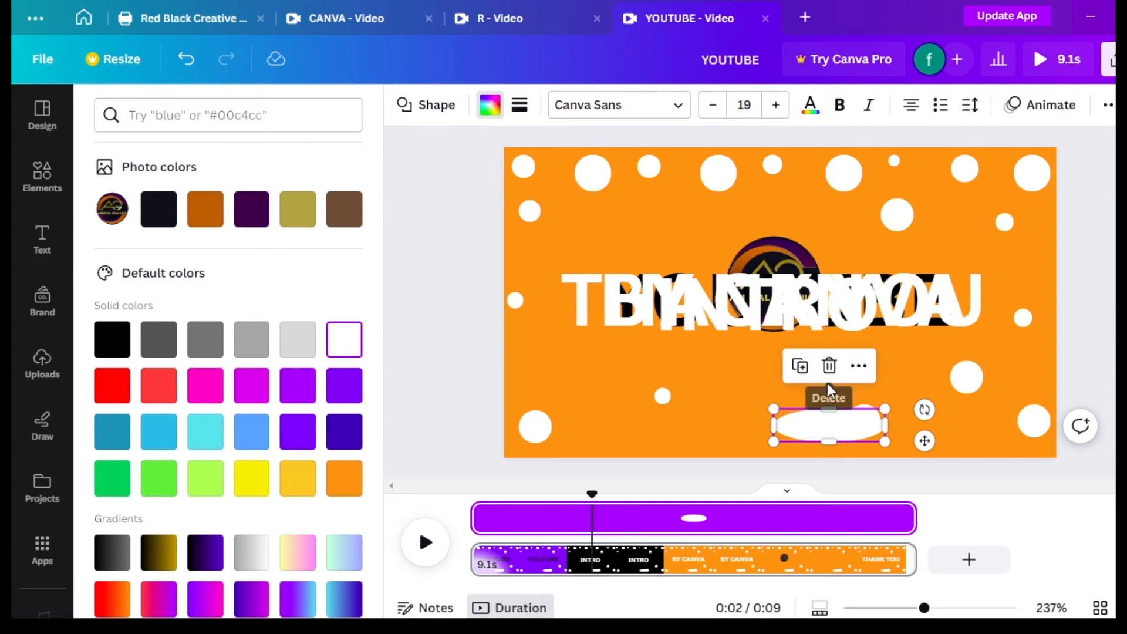
{"action": "key", "text": "ctrl+z"}
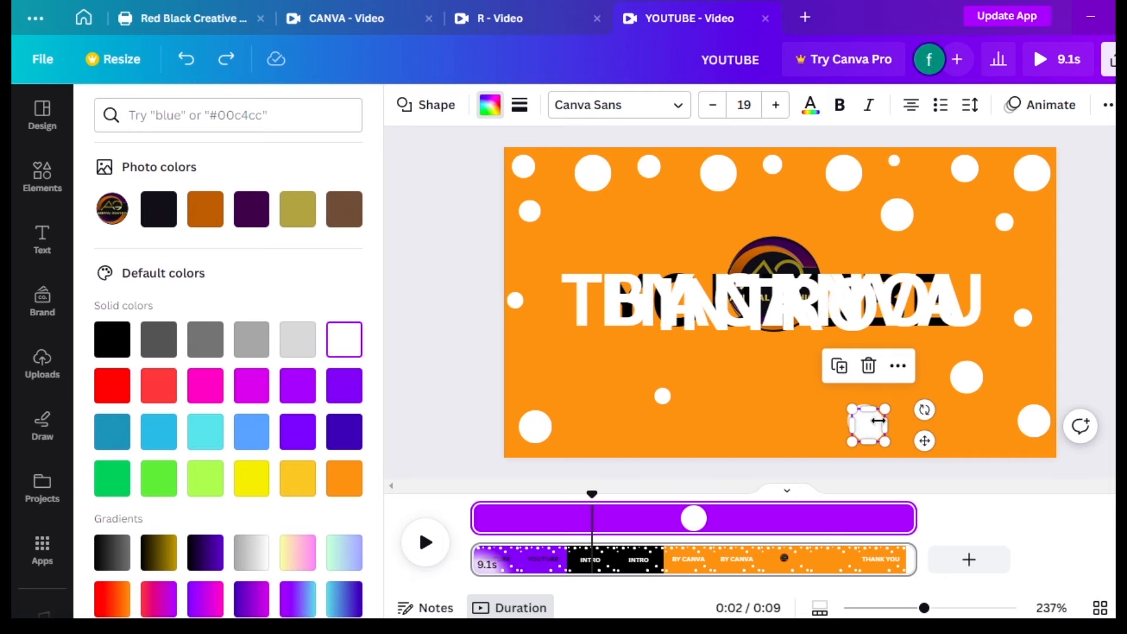
{"action": "left_click_drag", "start_coordinate": [875, 431], "coordinate": [791, 402]}
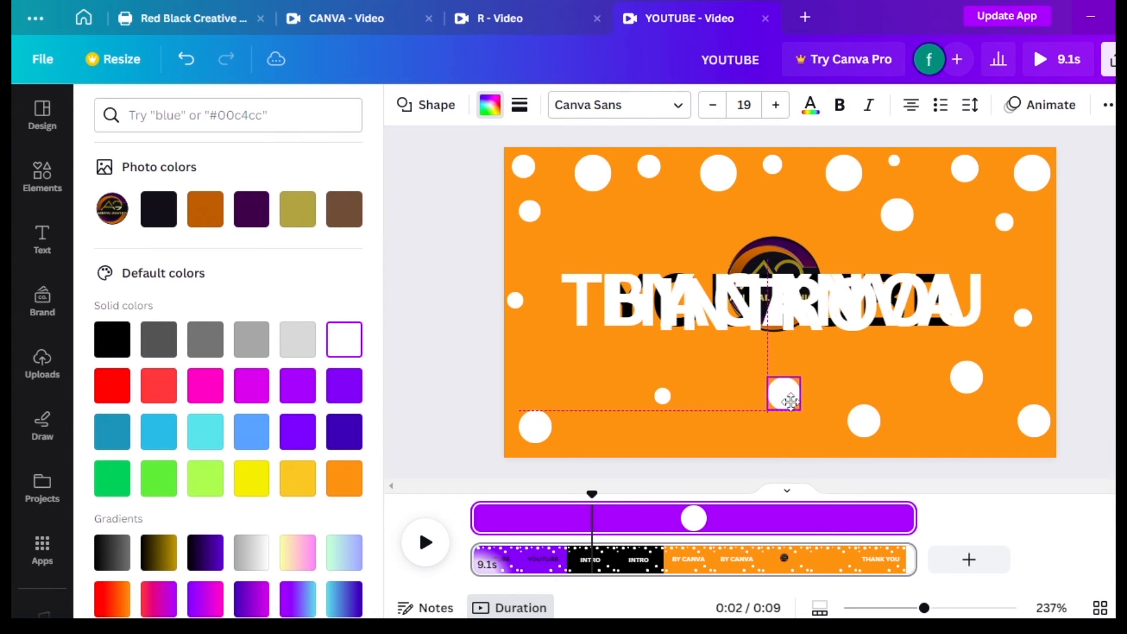
{"action": "left_click", "coordinate": [708, 418]}
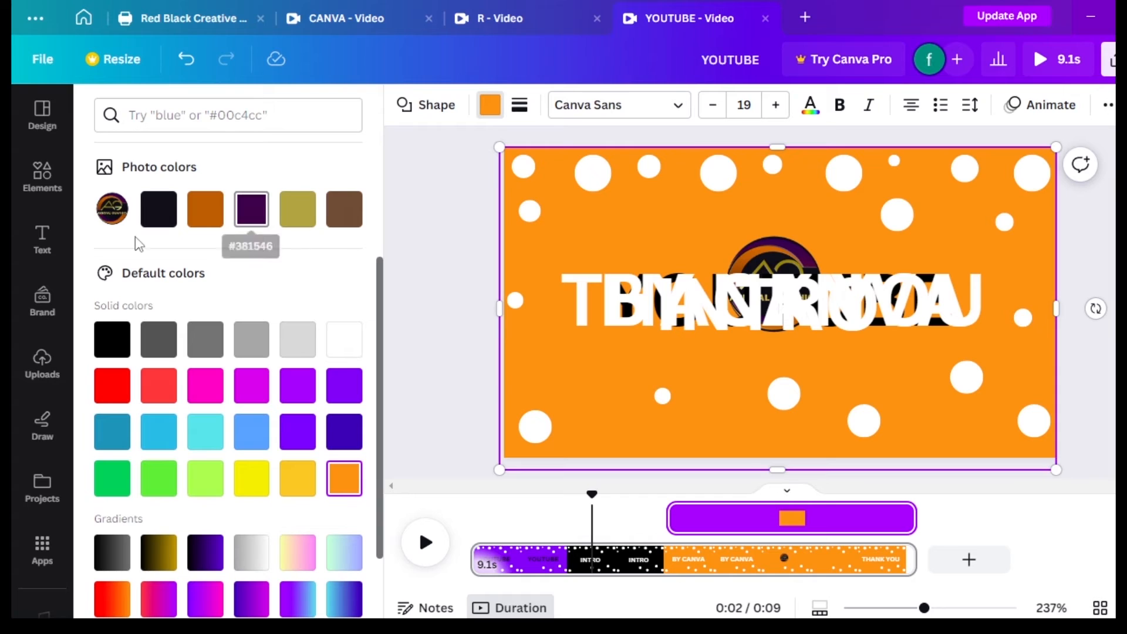
Add the yellow five-pointed star graphic, shrink it and place it beneath the upper row's second circle.
{"action": "left_click", "coordinate": [50, 197]}
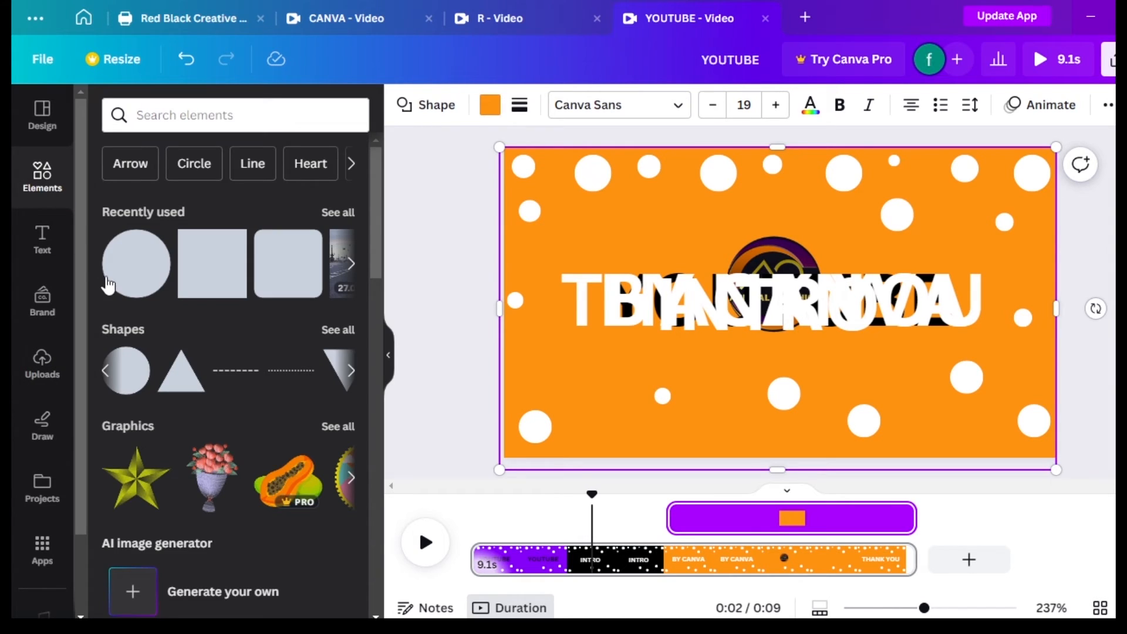
{"action": "left_click", "coordinate": [134, 470]}
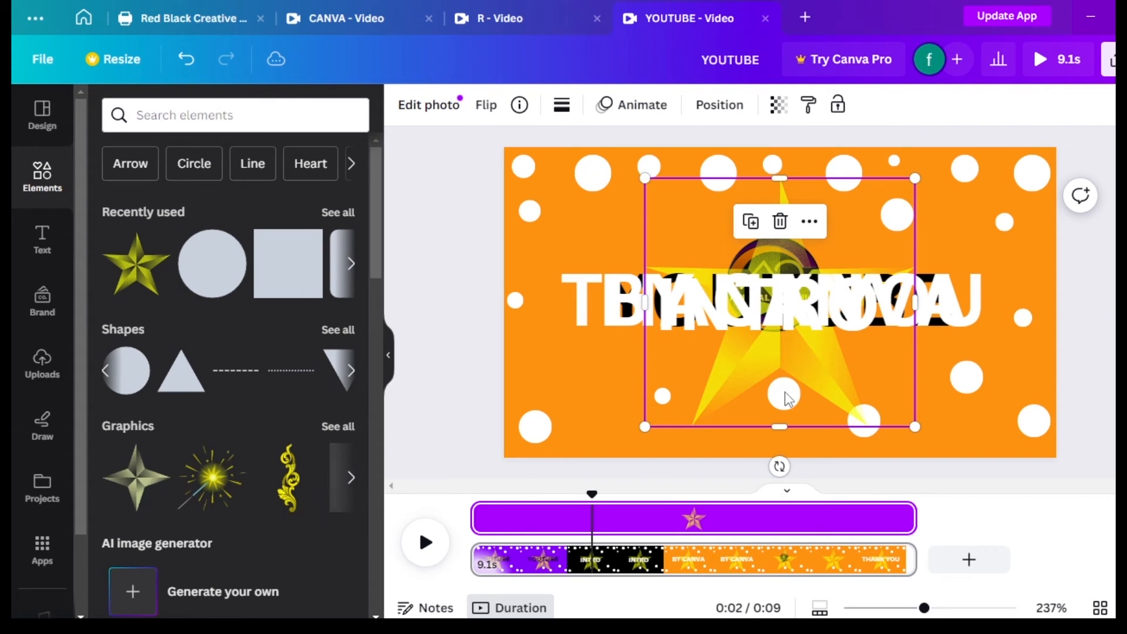
{"action": "left_click", "coordinate": [919, 425]}
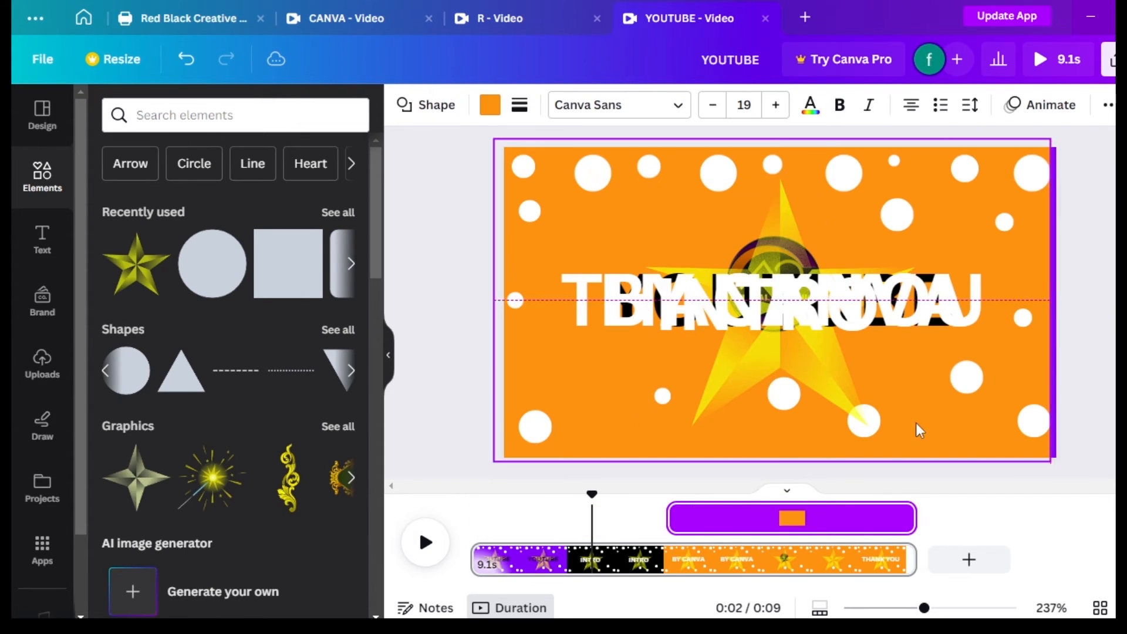
{"action": "left_click", "coordinate": [825, 378]}
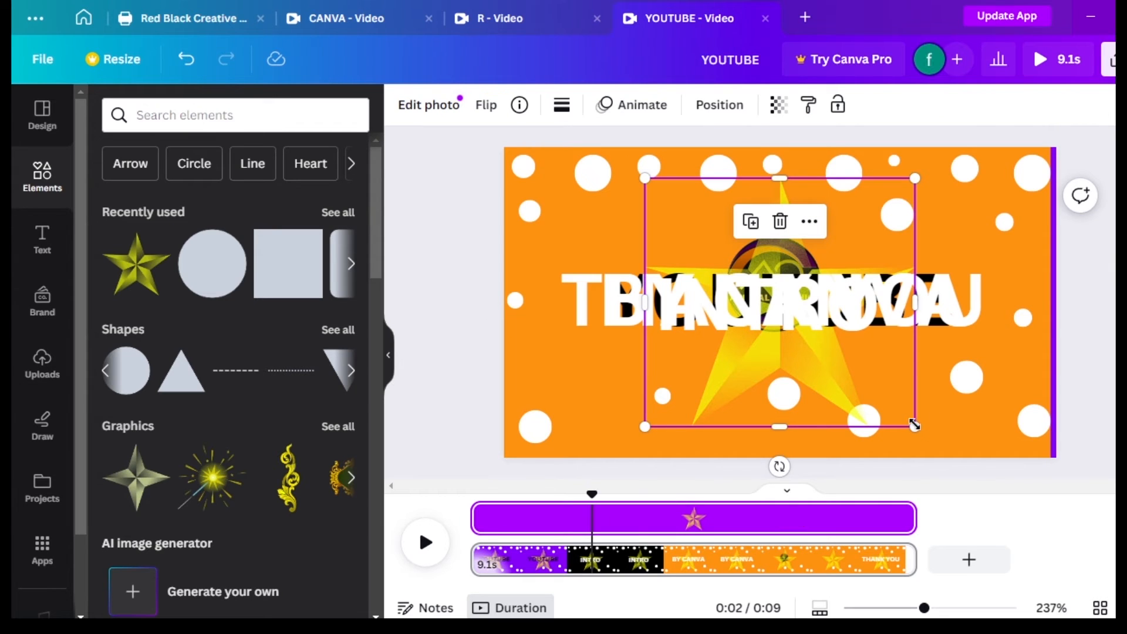
{"action": "left_click_drag", "start_coordinate": [915, 427], "coordinate": [615, 241]}
{"action": "left_click", "coordinate": [642, 235]}
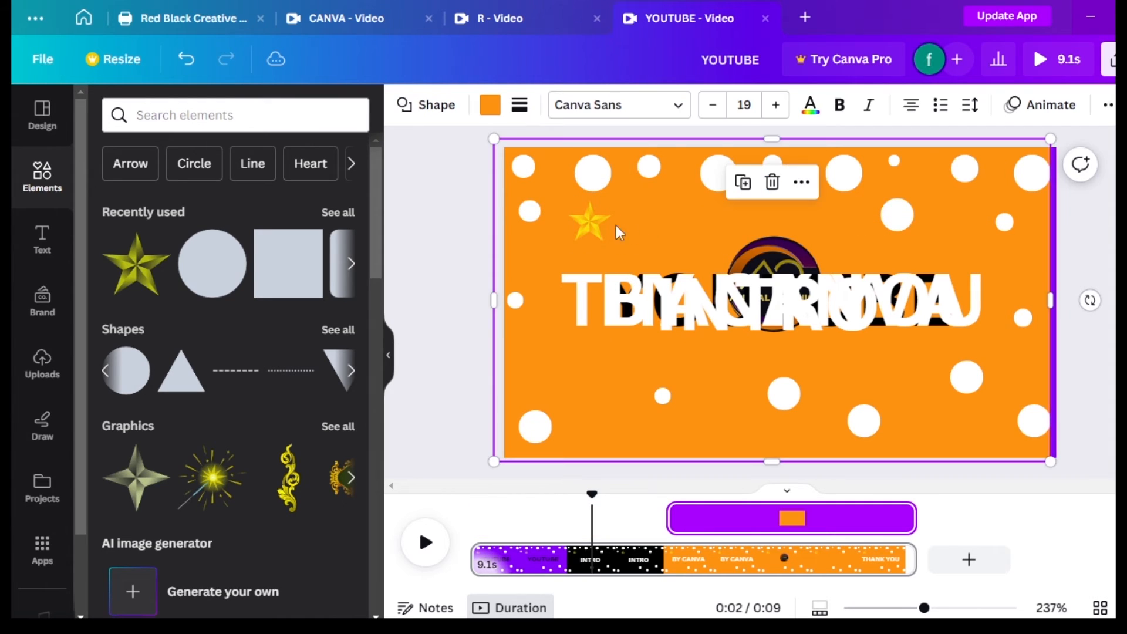
Duplicate the star three times, placing two copies beneath the upper circle row and one to the right of the logo.
{"action": "left_click", "coordinate": [590, 217]}
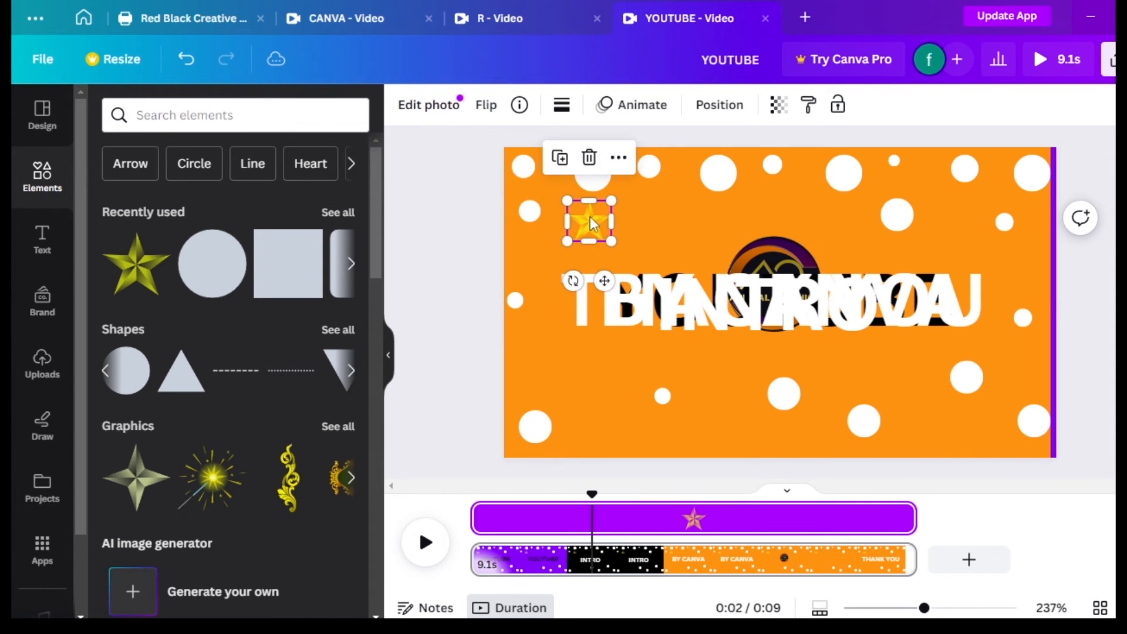
{"action": "left_click", "coordinate": [556, 161]}
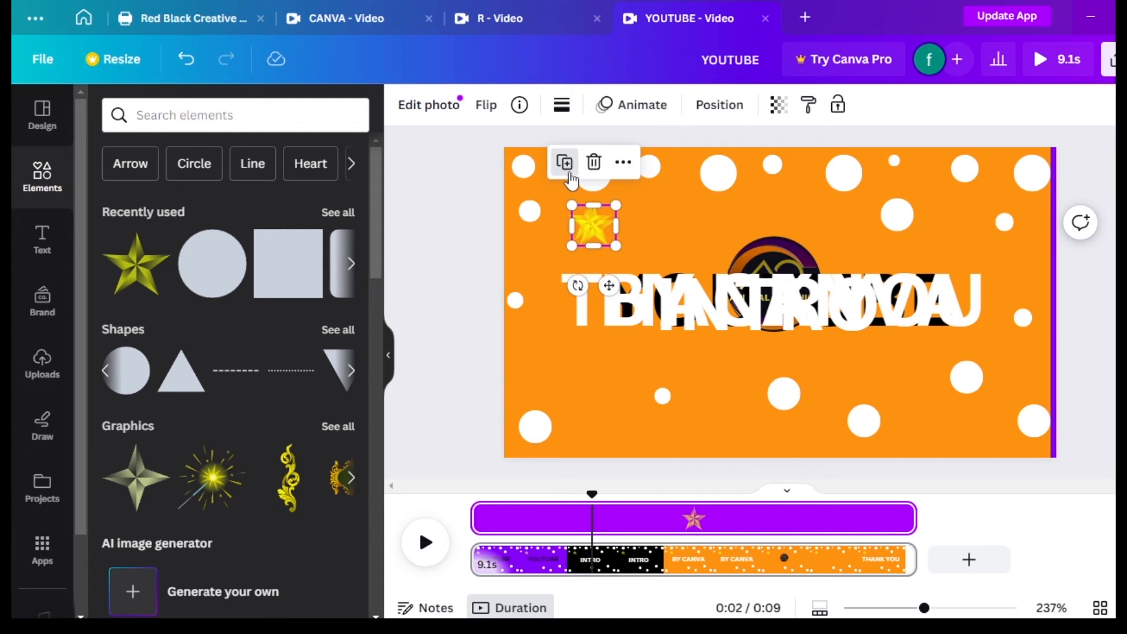
{"action": "left_click_drag", "start_coordinate": [602, 227], "coordinate": [674, 189]}
{"action": "left_click_drag", "start_coordinate": [594, 226], "coordinate": [857, 255]}
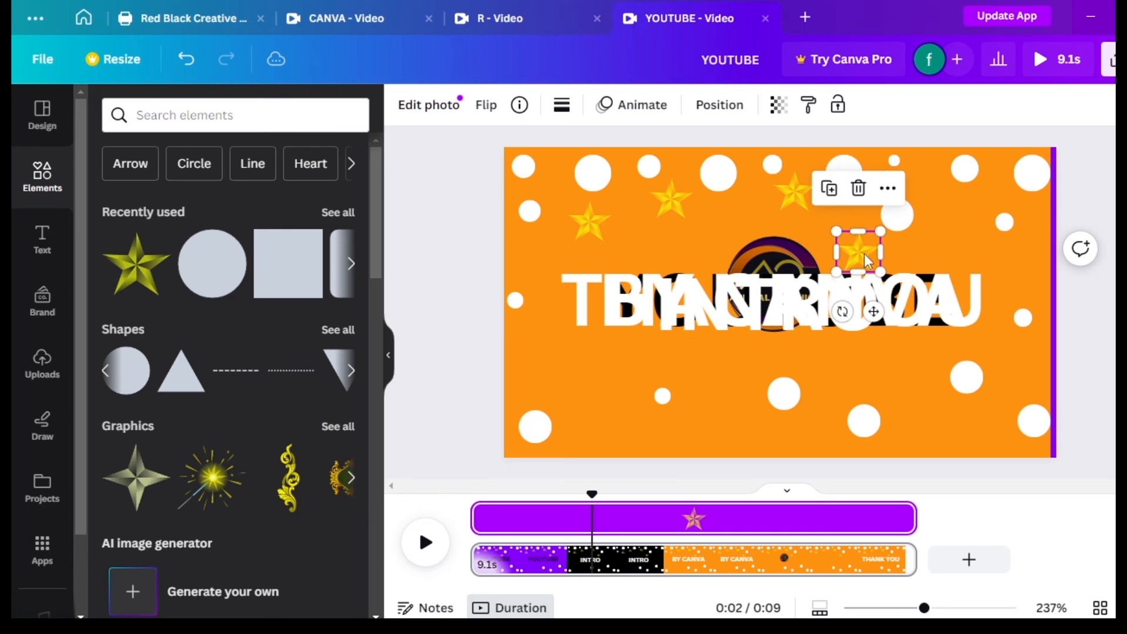
Add two more star copies: one over the right end of the heading text and one near the page's right edge.
{"action": "left_click", "coordinate": [829, 189]}
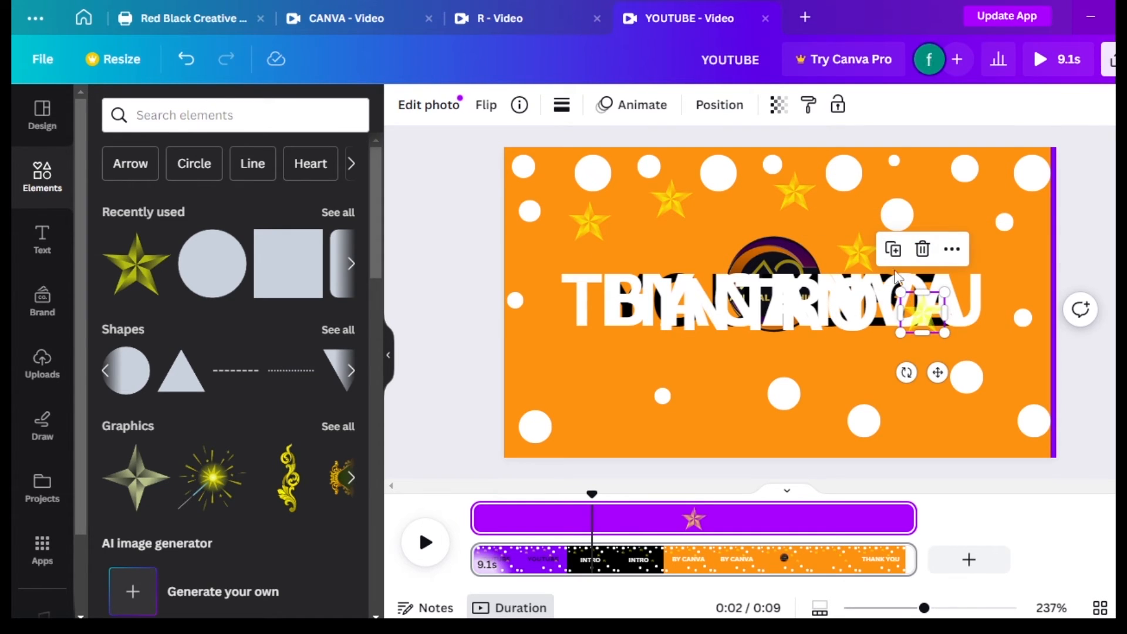
{"action": "left_click", "coordinate": [893, 253]}
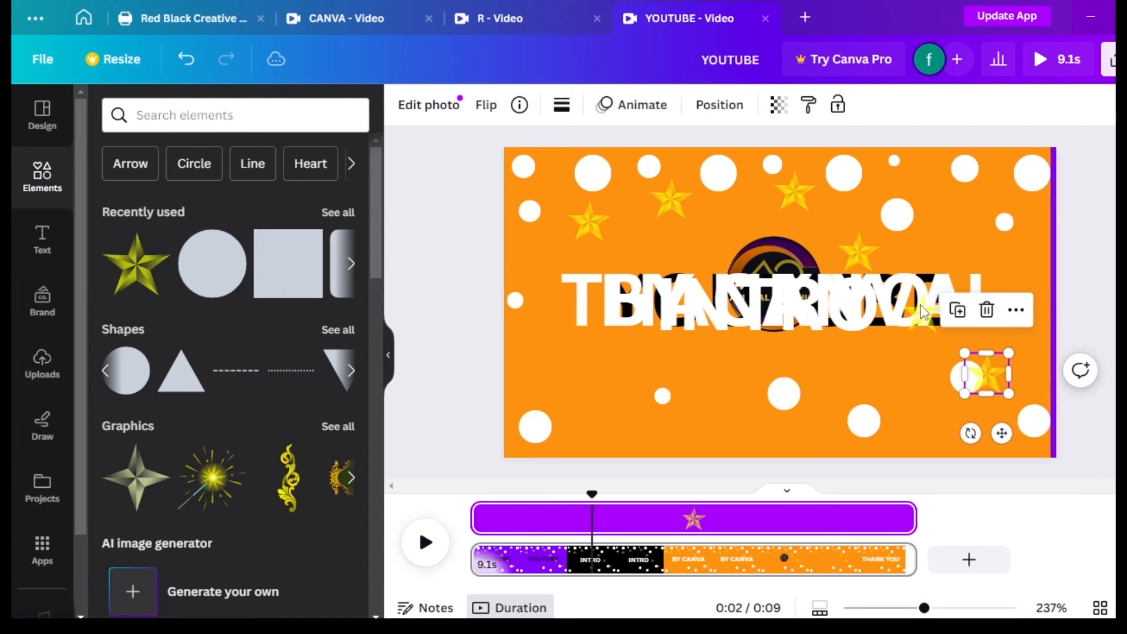
{"action": "left_click_drag", "start_coordinate": [995, 369], "coordinate": [1013, 255]}
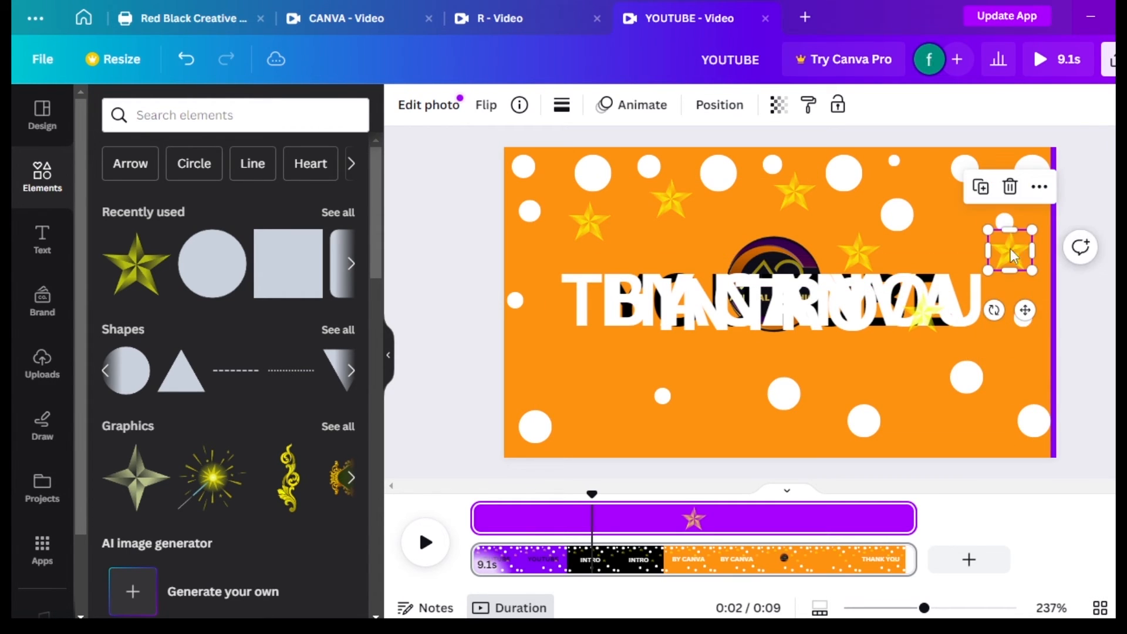
Add three more star copies: two in the lower-left half of the page and one at the left edge beneath the small circle.
{"action": "left_click", "coordinate": [980, 187]}
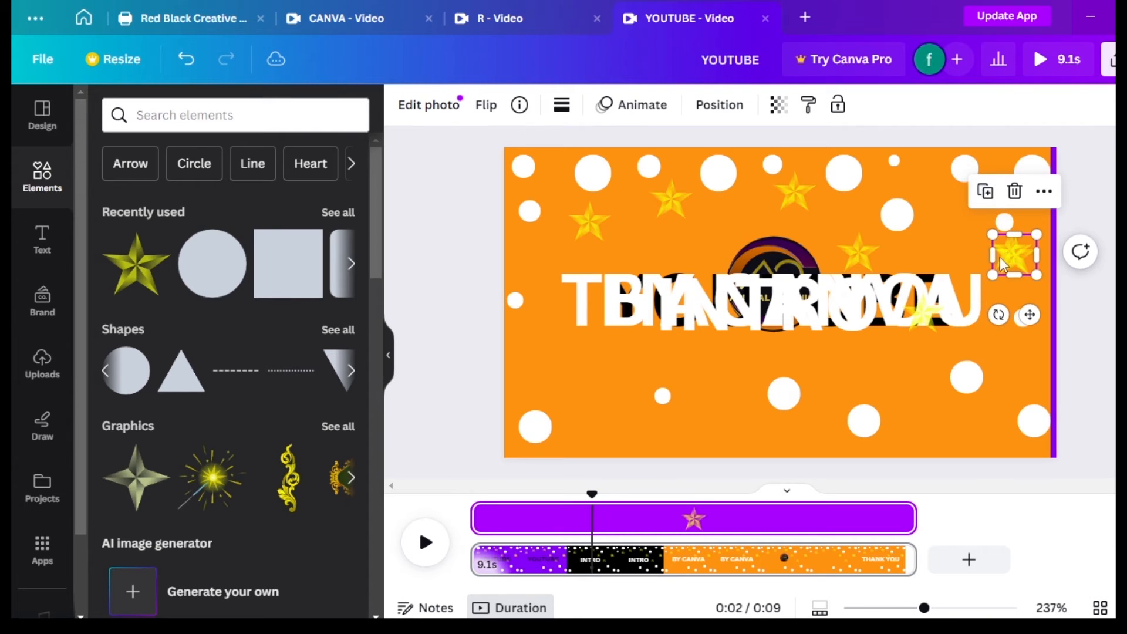
{"action": "left_click_drag", "start_coordinate": [999, 257], "coordinate": [733, 382]}
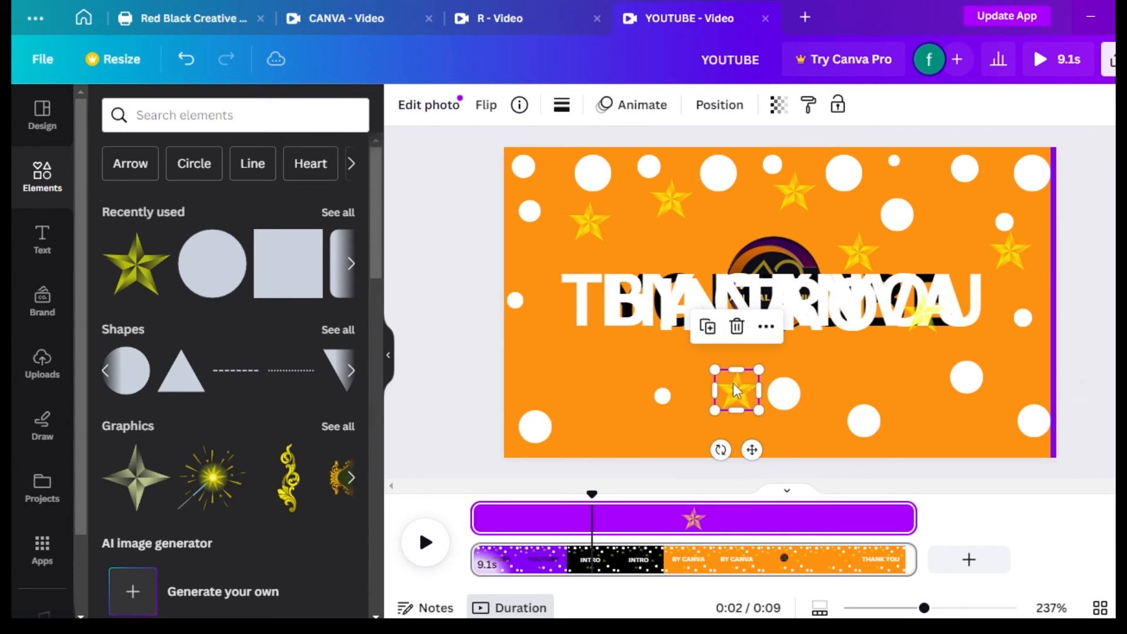
{"action": "left_click", "coordinate": [714, 340]}
{"action": "left_click_drag", "start_coordinate": [735, 389], "coordinate": [596, 389]}
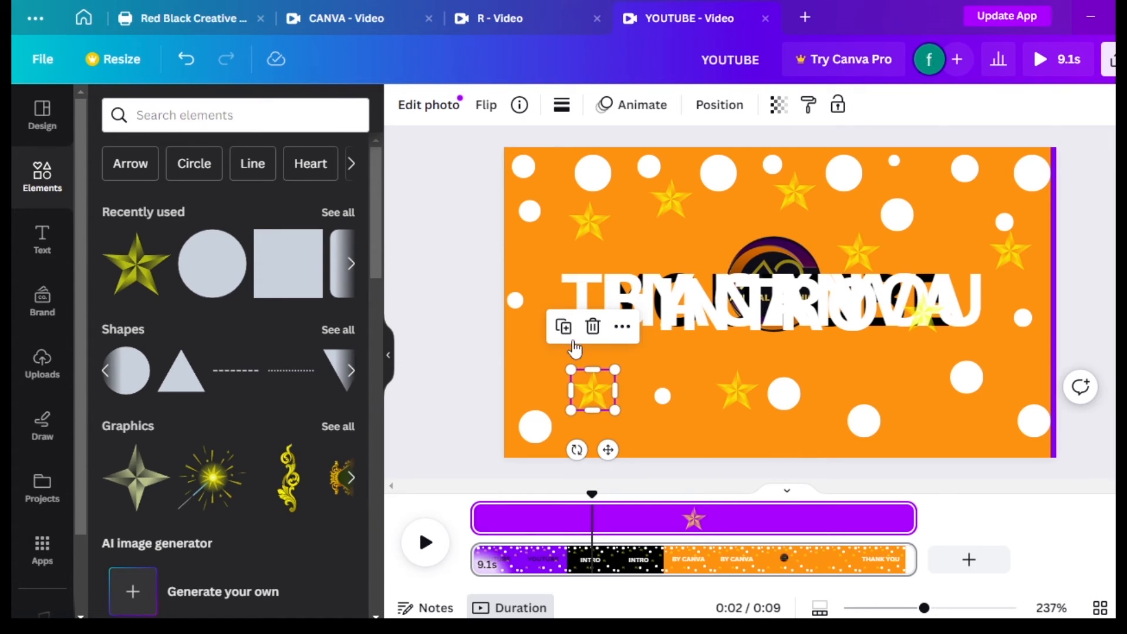
{"action": "left_click_drag", "start_coordinate": [592, 388], "coordinate": [530, 260]}
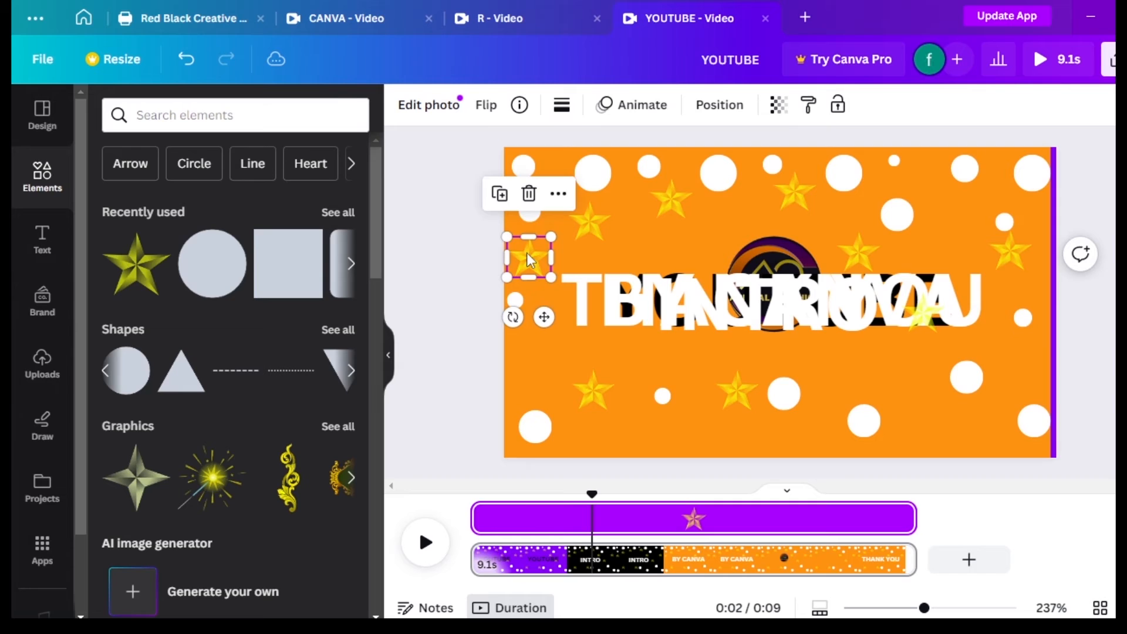
{"action": "left_click", "coordinate": [547, 342]}
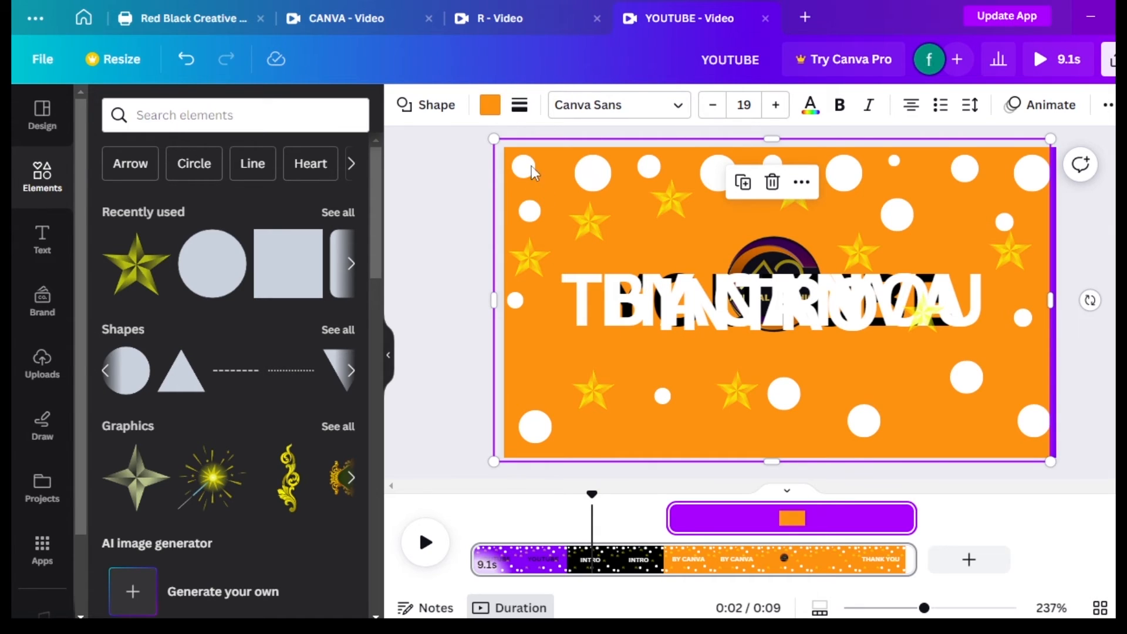
{"action": "left_click", "coordinate": [613, 182], "text": "shift"}
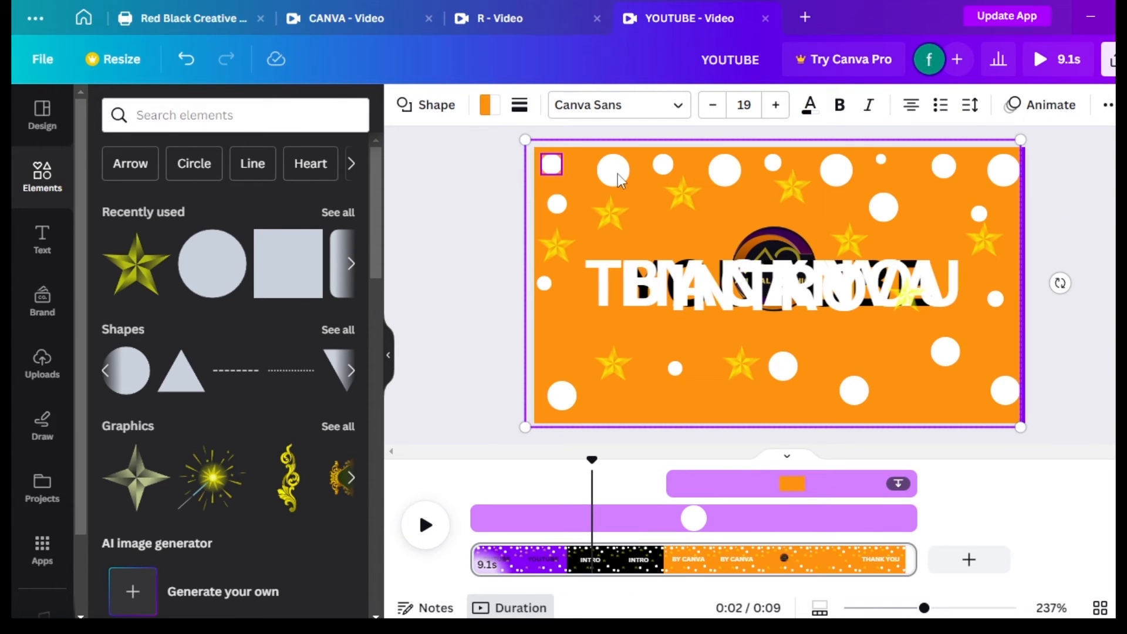
{"action": "left_click", "coordinate": [621, 182], "text": "shift"}
{"action": "left_click", "coordinate": [689, 158], "text": "shift"}
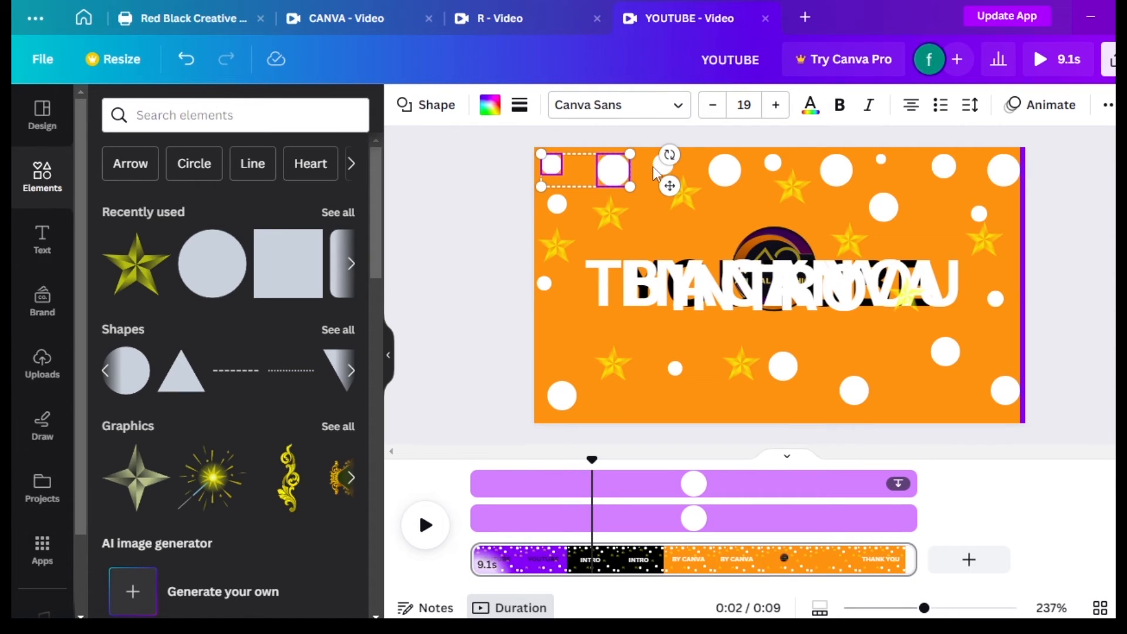
{"action": "left_click", "coordinate": [658, 168]}
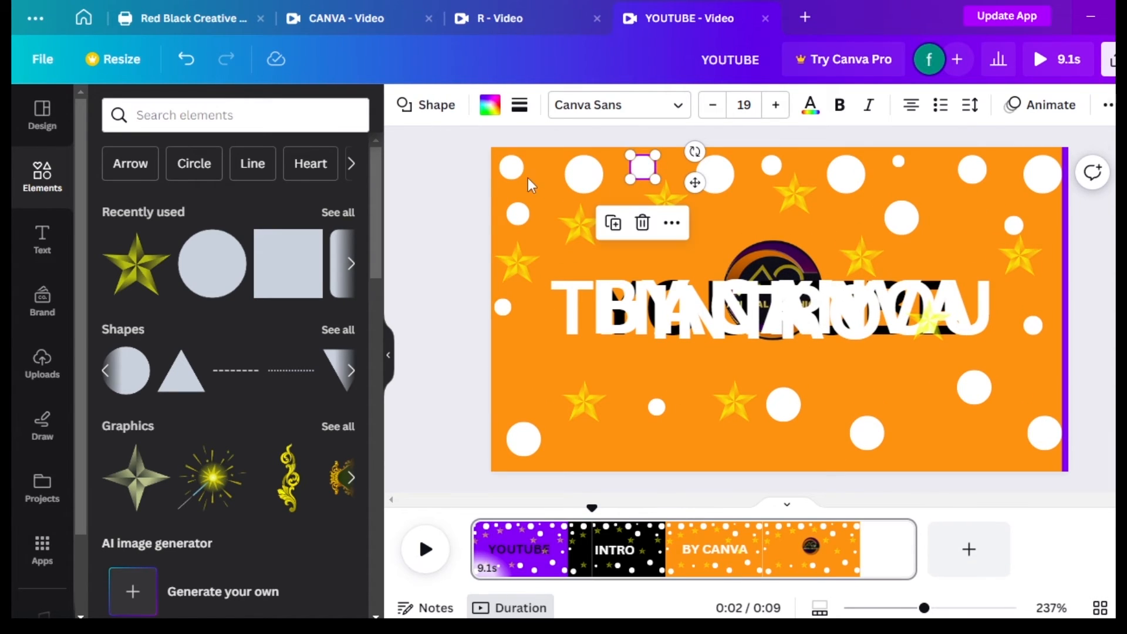
{"action": "left_click_drag", "start_coordinate": [632, 166], "coordinate": [501, 166]}
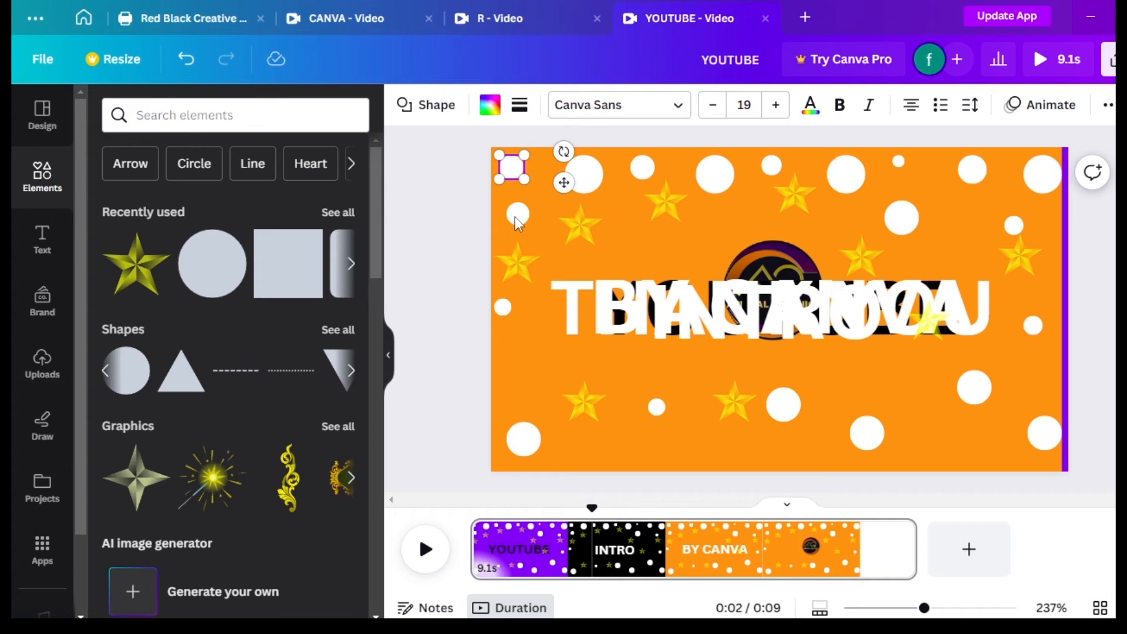
{"action": "left_click", "coordinate": [518, 214], "text": "shift"}
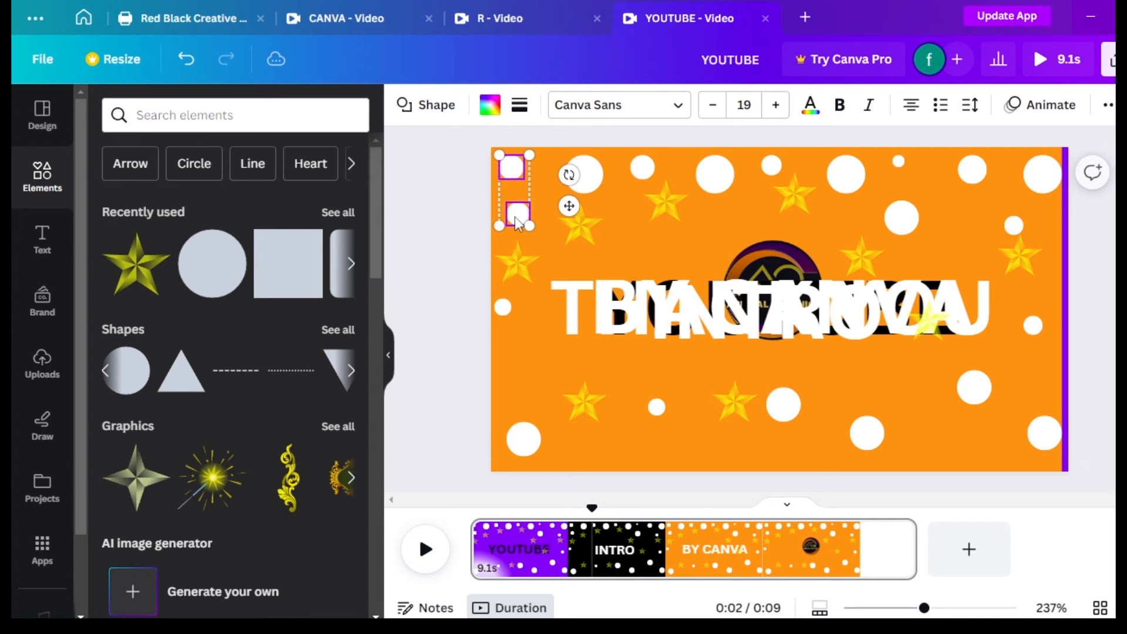
{"action": "left_click", "coordinate": [574, 226], "text": "shift"}
{"action": "left_click", "coordinate": [589, 176], "text": "shift"}
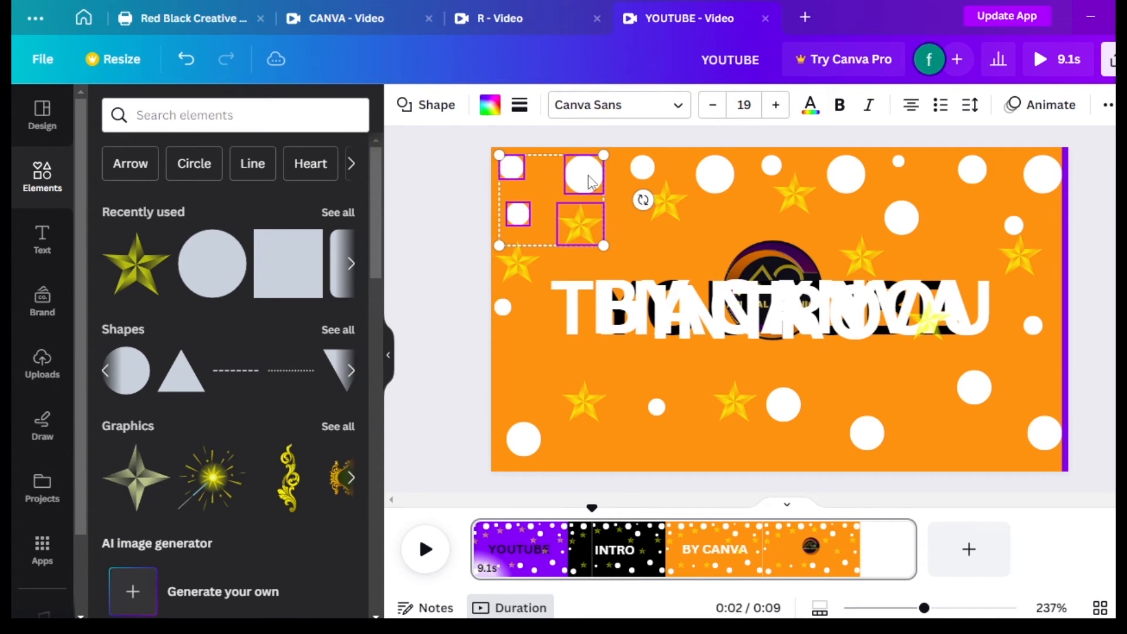
{"action": "left_click", "coordinate": [589, 176], "text": "shift"}
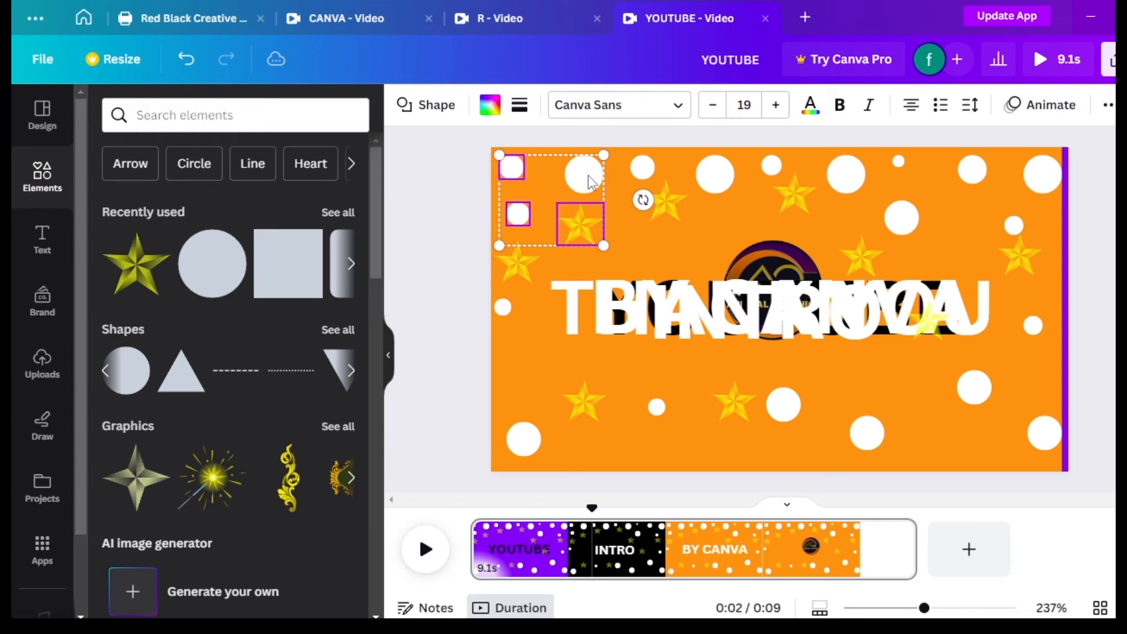
{"action": "left_click", "coordinate": [641, 173], "text": "shift"}
{"action": "left_click", "coordinate": [663, 202], "text": "shift"}
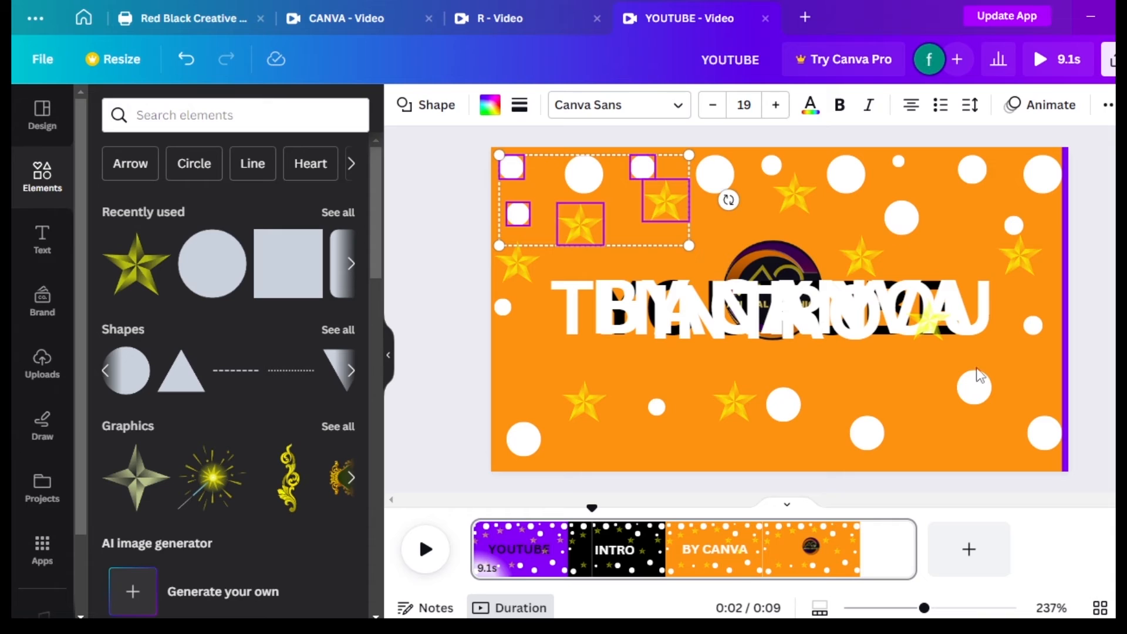
{"action": "left_click", "coordinate": [991, 379], "text": "shift"}
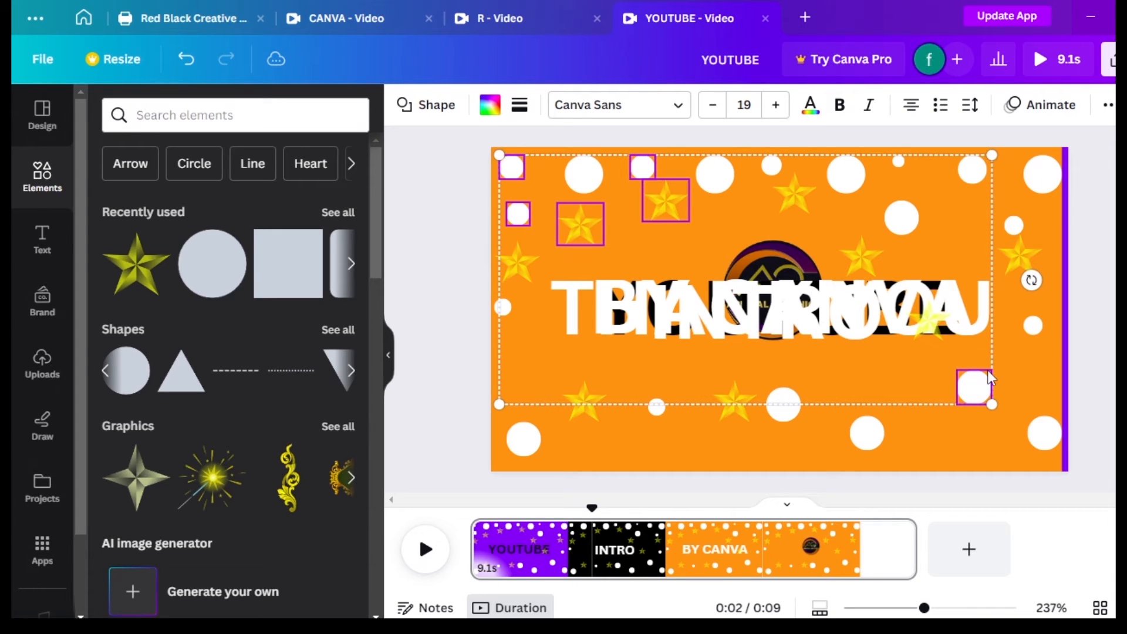
{"action": "left_click", "coordinate": [1046, 435], "text": "shift"}
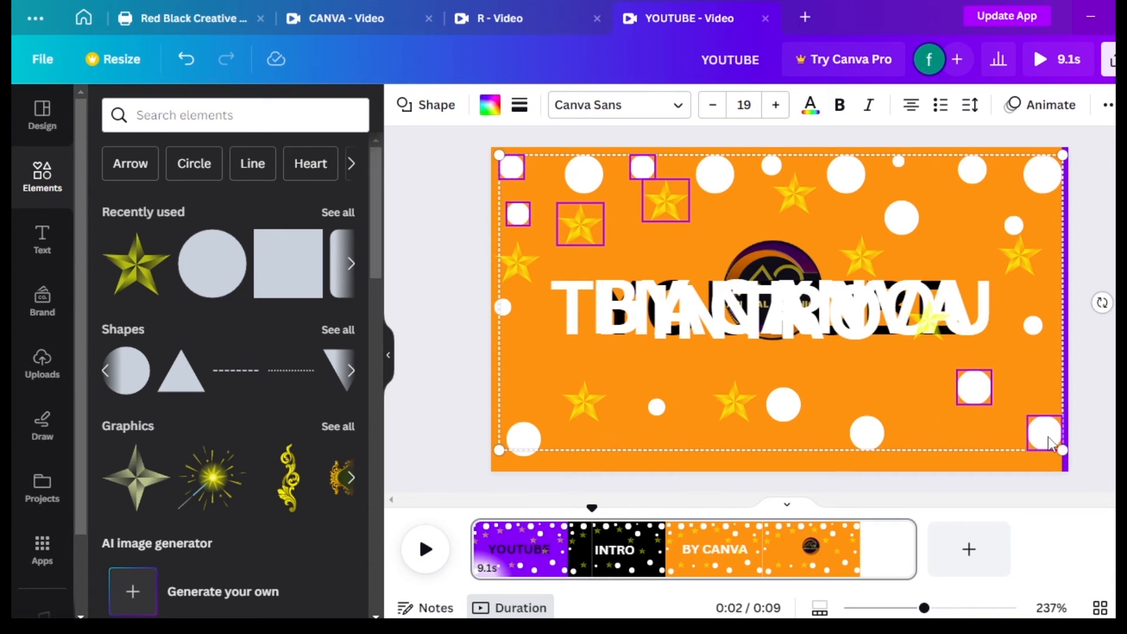
{"action": "left_click", "coordinate": [868, 437], "text": "shift"}
{"action": "left_click", "coordinate": [784, 414], "text": "shift"}
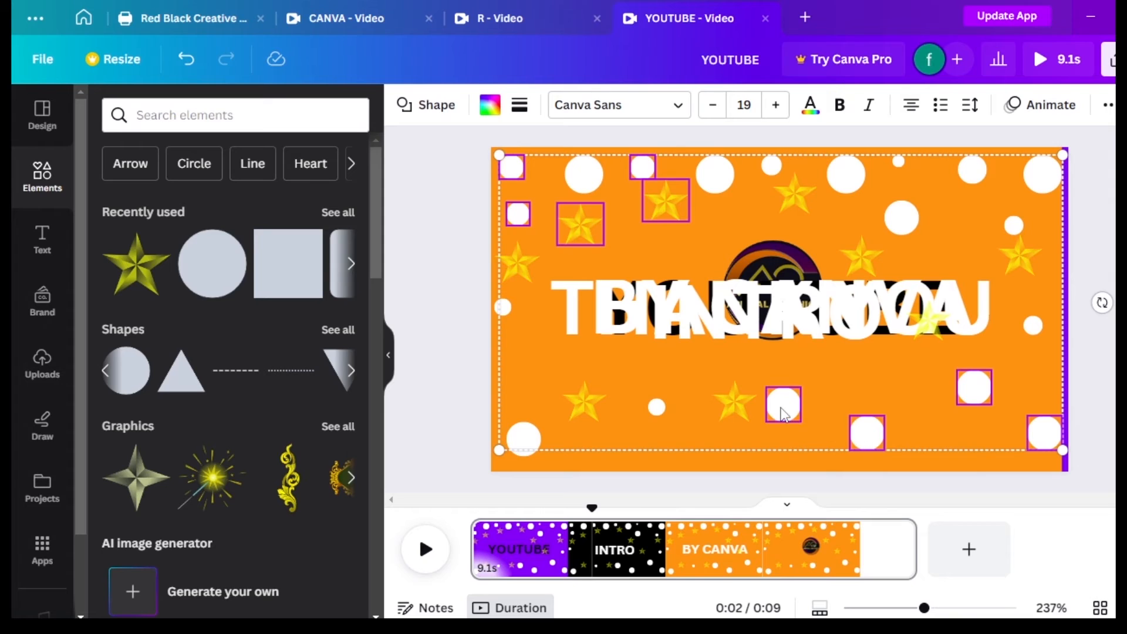
{"action": "left_click", "coordinate": [727, 401], "text": "shift"}
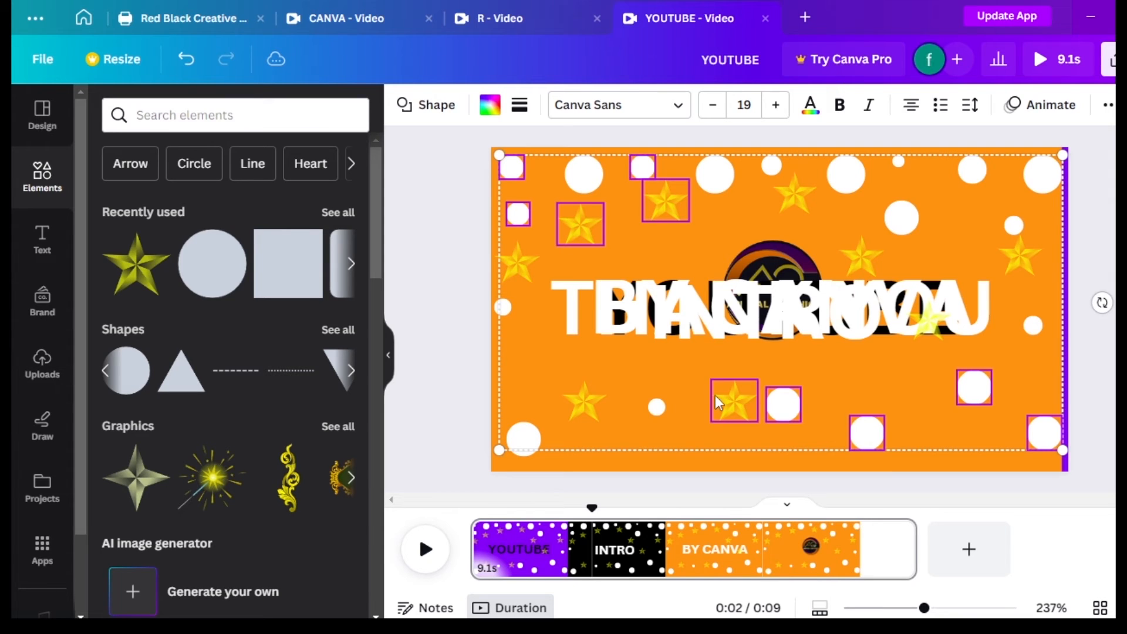
{"action": "left_click", "coordinate": [657, 407], "text": "shift"}
{"action": "left_click", "coordinate": [586, 398], "text": "shift"}
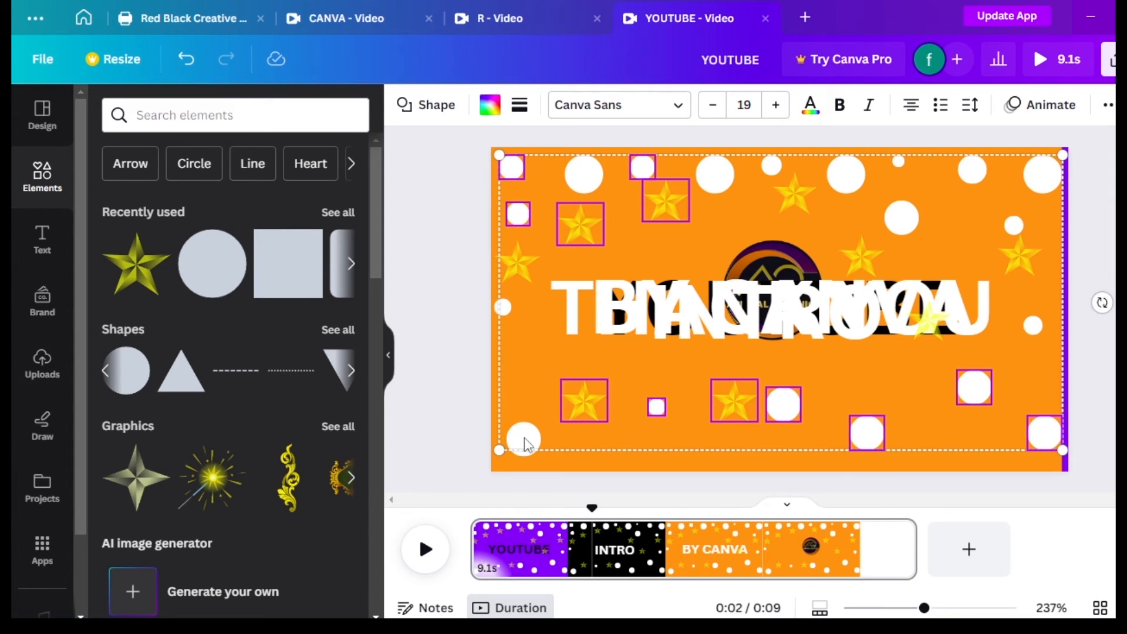
{"action": "left_click", "coordinate": [522, 438], "text": "shift"}
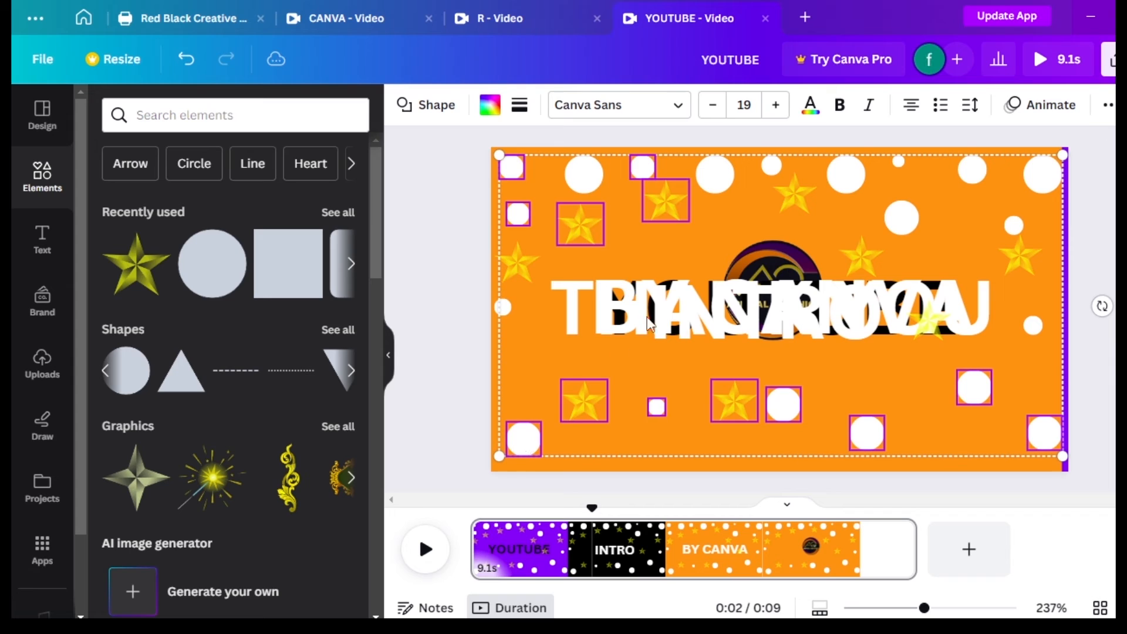
{"action": "left_click", "coordinate": [523, 265], "text": "shift"}
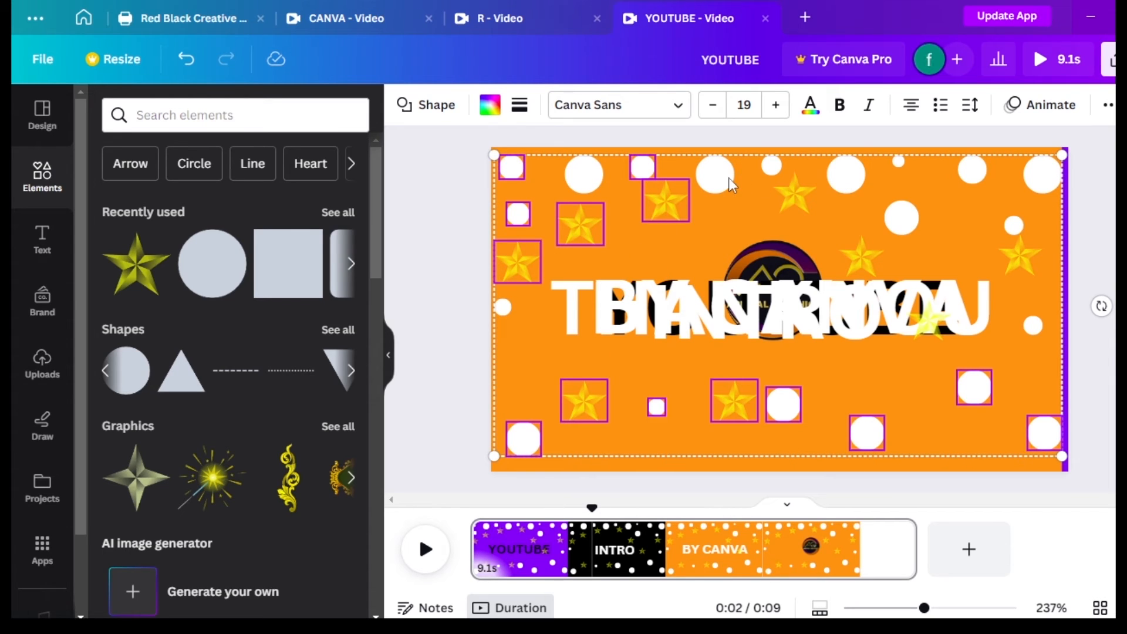
{"action": "left_click", "coordinate": [772, 167], "text": "shift"}
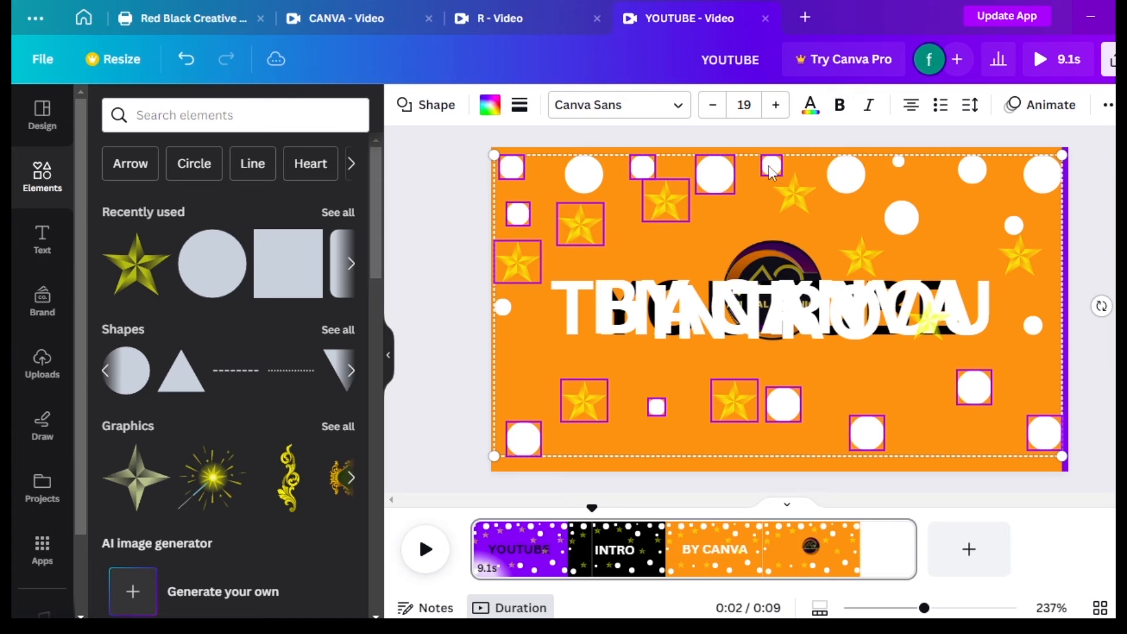
{"action": "left_click", "coordinate": [856, 179], "text": "shift"}
{"action": "left_click", "coordinate": [904, 220], "text": "shift"}
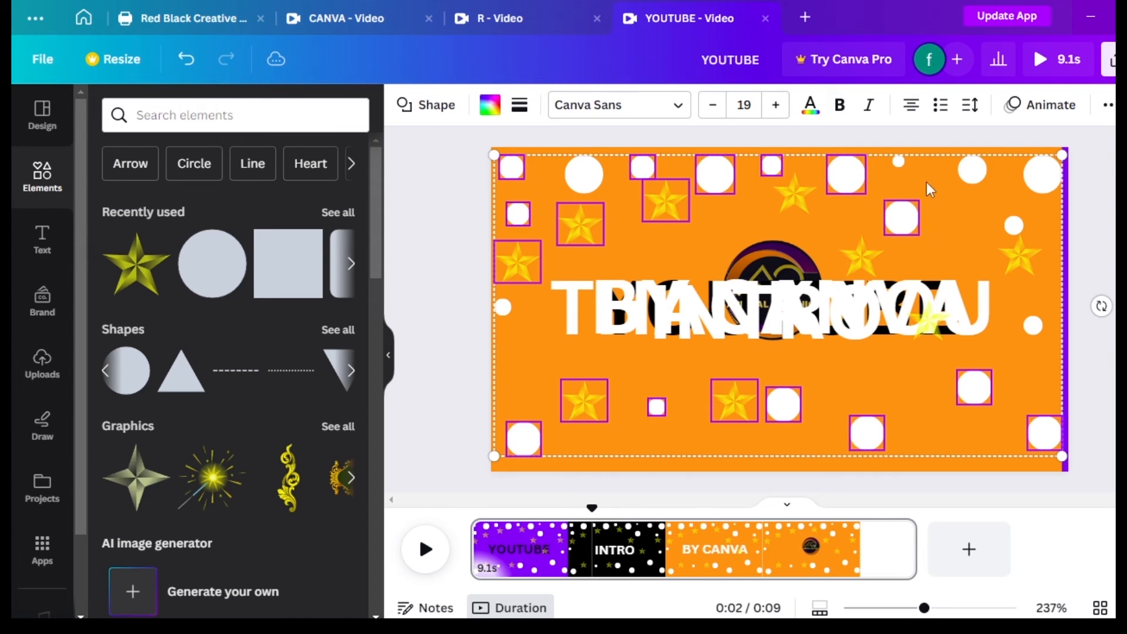
{"action": "left_click", "coordinate": [976, 171], "text": "shift"}
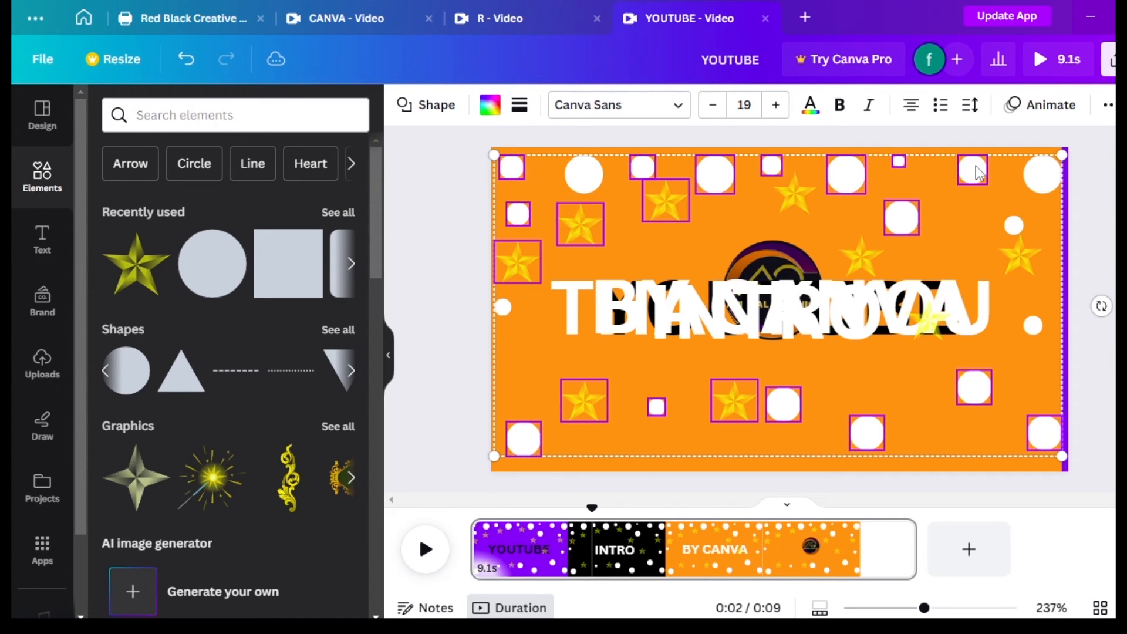
Show the timing of the THANK YOU text, add three upper-left circles to the selection and expand it into separate timing tracks.
{"action": "left_click", "coordinate": [936, 258]}
{"action": "right_click", "coordinate": [936, 258]}
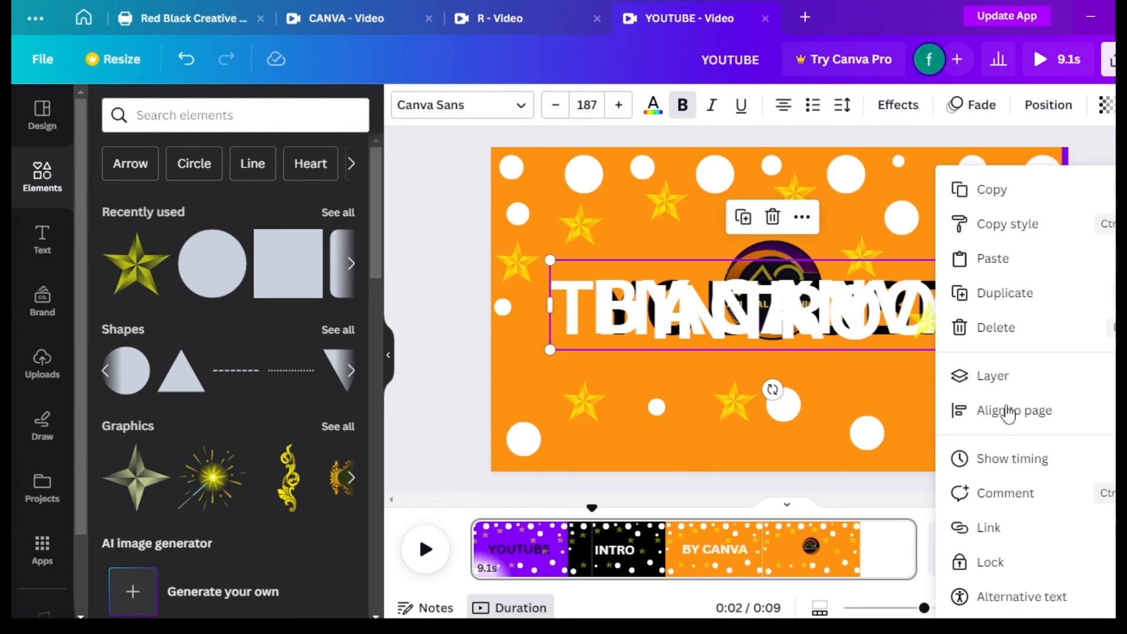
{"action": "left_click", "coordinate": [1007, 459]}
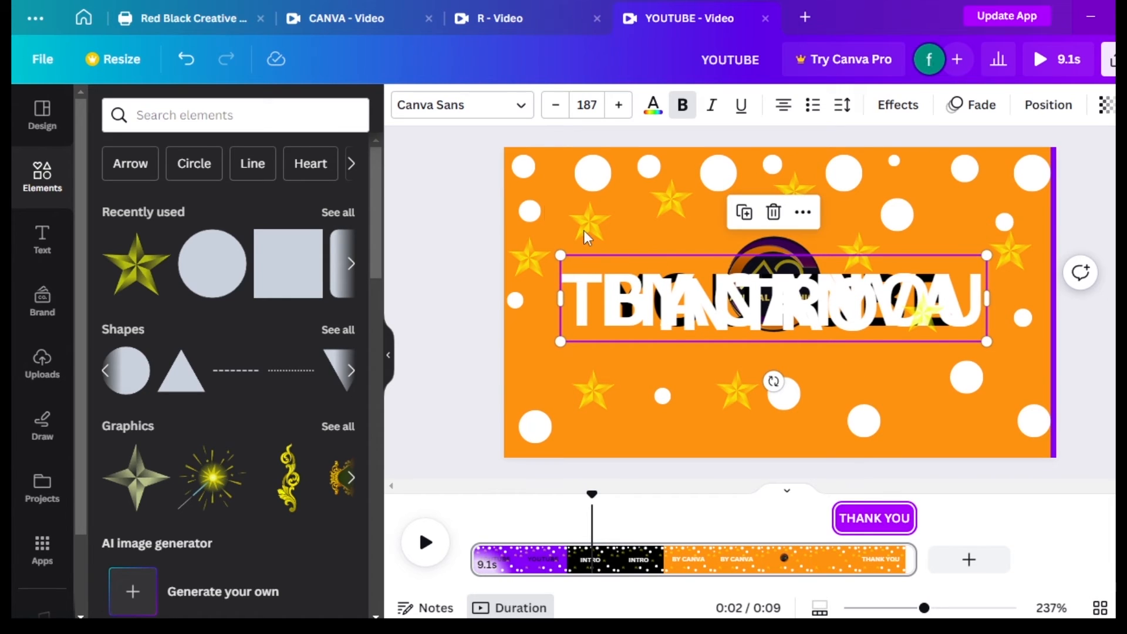
{"action": "left_click", "coordinate": [524, 171], "text": "shift"}
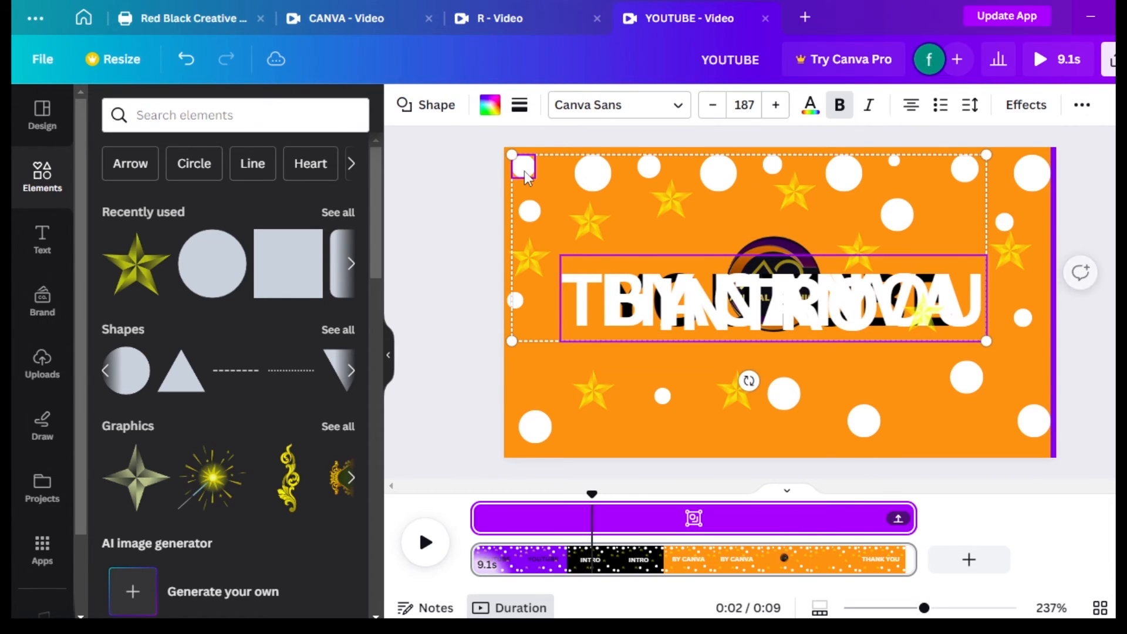
{"action": "left_click", "coordinate": [589, 180], "text": "shift"}
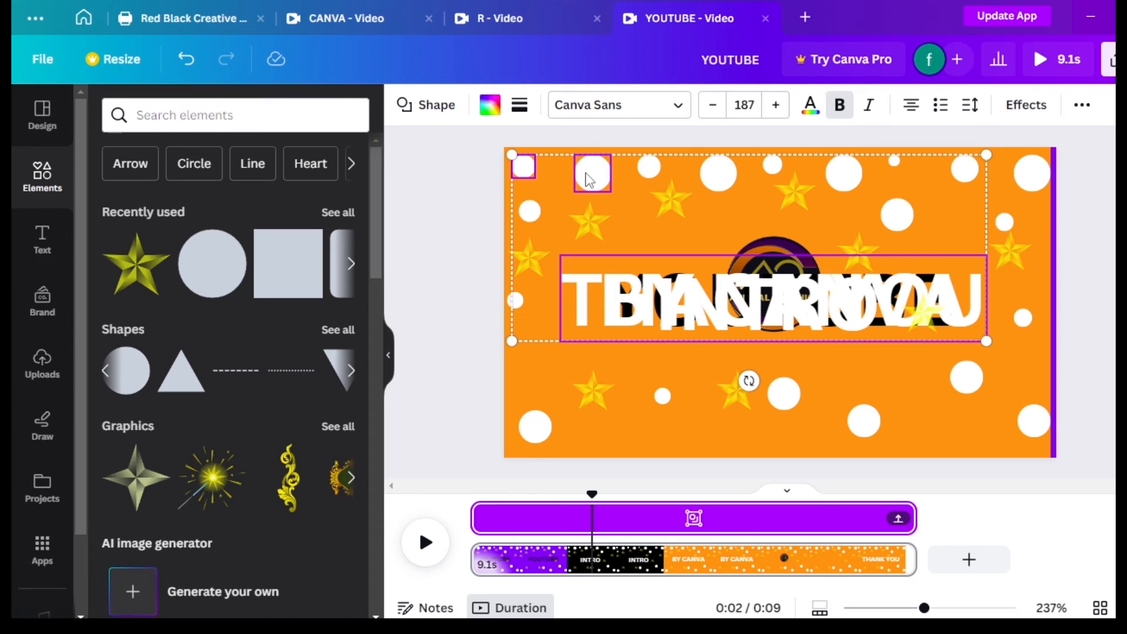
{"action": "left_click", "coordinate": [526, 219], "text": "shift"}
{"action": "left_click", "coordinate": [898, 518]}
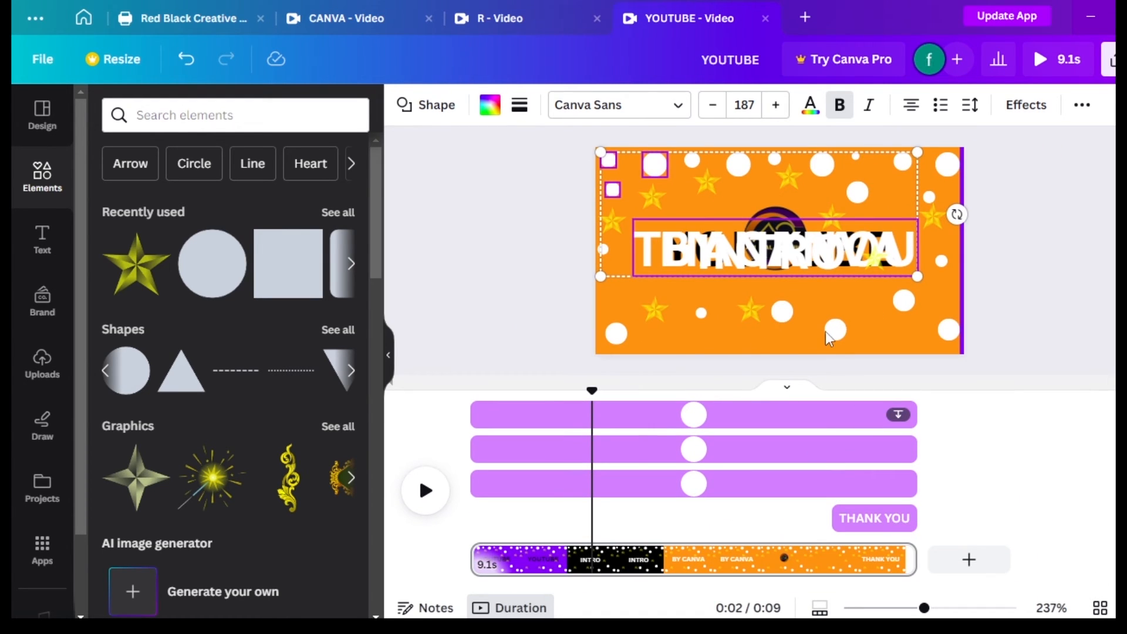
Adjust the multi-selection to six circles and five stars, leaving out the THANK YOU text, with each element on its own timing track.
{"action": "left_click", "coordinate": [825, 331], "text": "shift"}
{"action": "left_click", "coordinate": [758, 282], "text": "shift"}
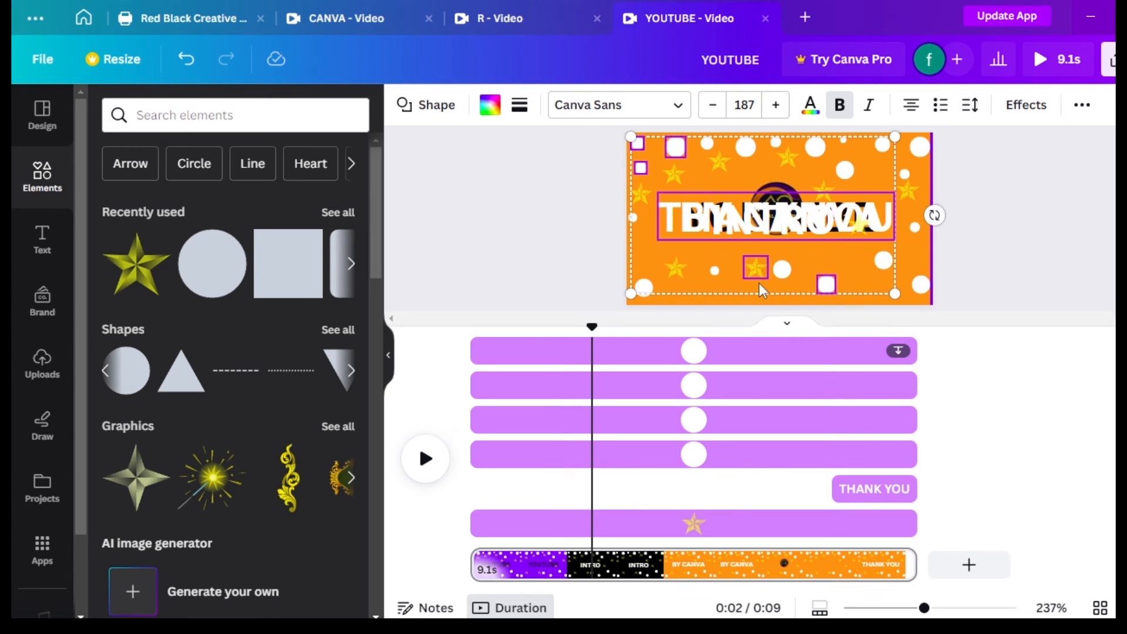
{"action": "left_click", "coordinate": [790, 175], "text": "shift"}
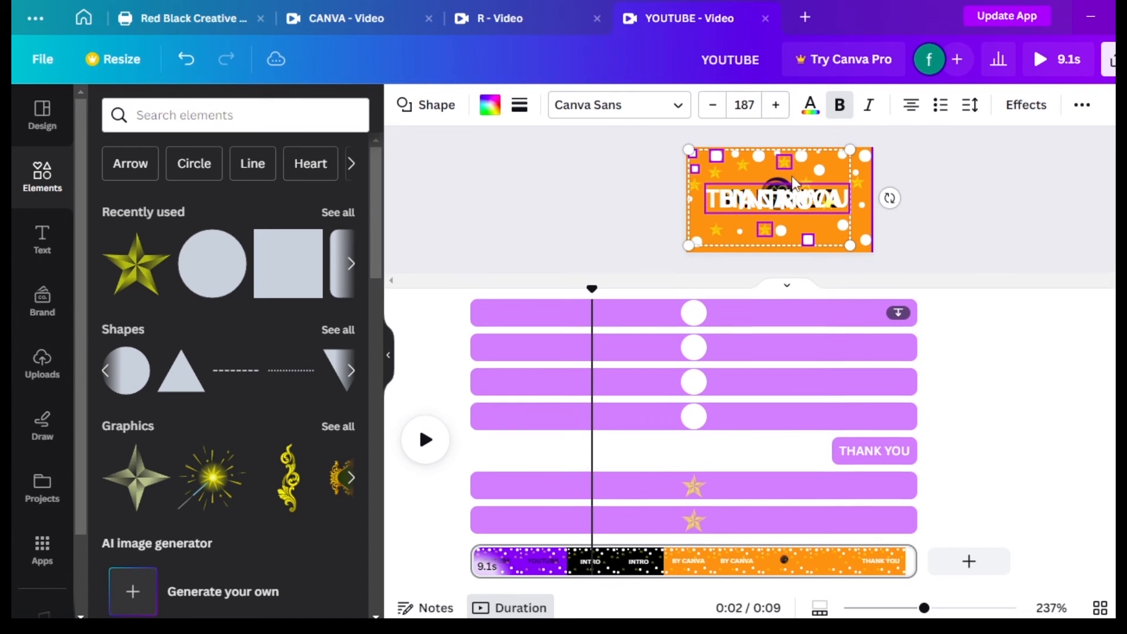
{"action": "left_click", "coordinate": [743, 160], "text": "shift"}
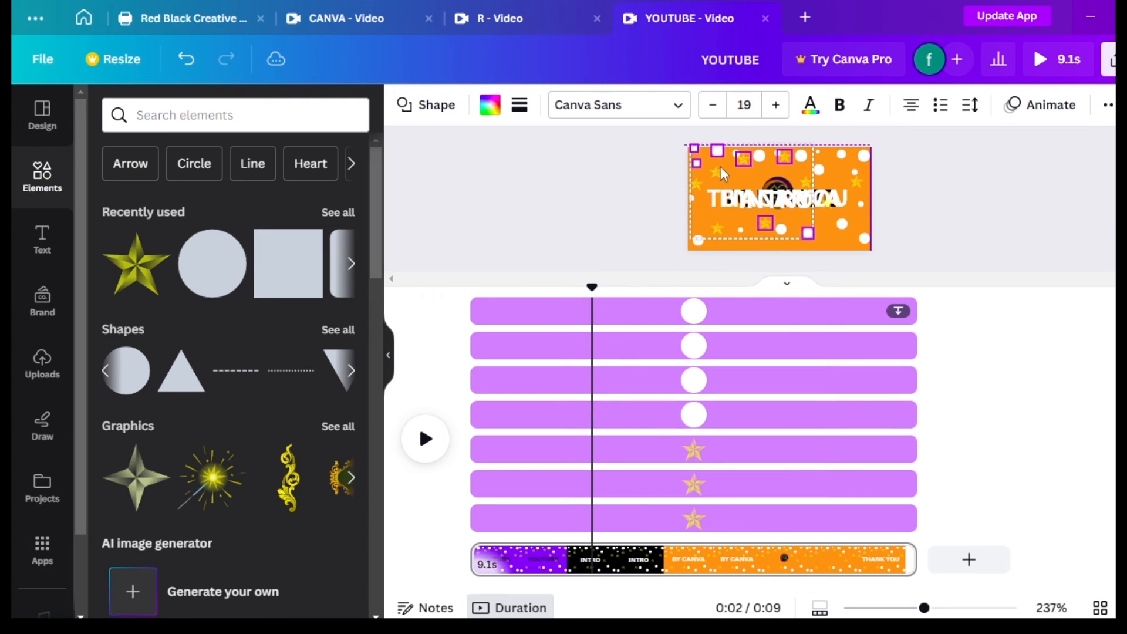
{"action": "left_click", "coordinate": [721, 171], "text": "shift"}
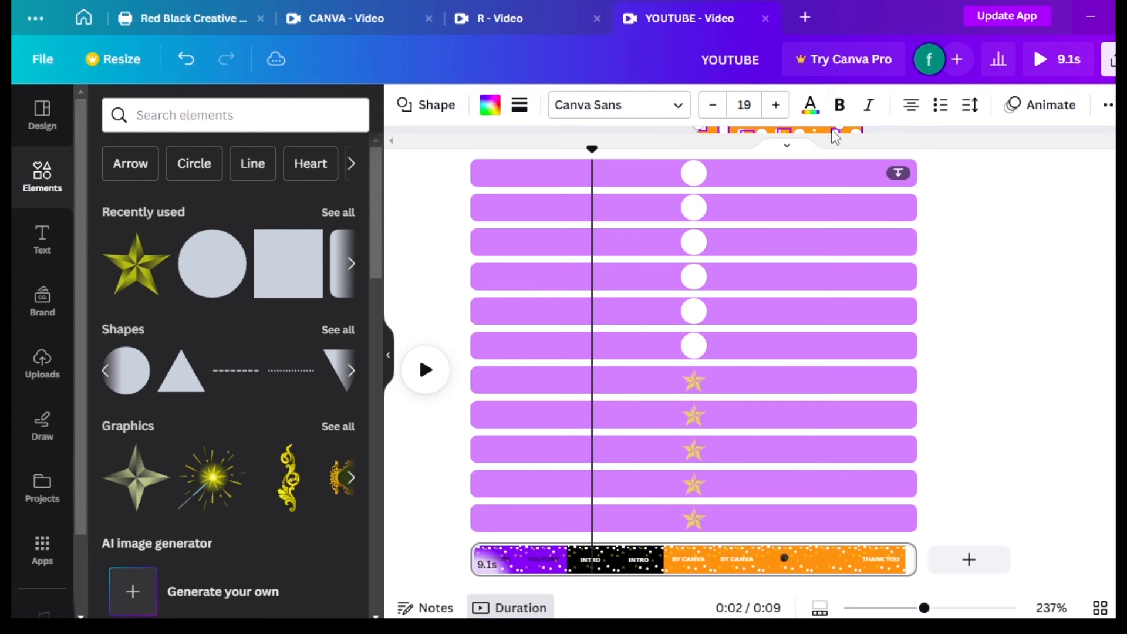
Trim the upper three circle tracks to short, overlapping clips staggered within roughly the first three seconds of the timeline.
{"action": "left_click_drag", "start_coordinate": [827, 220], "coordinate": [539, 215]}
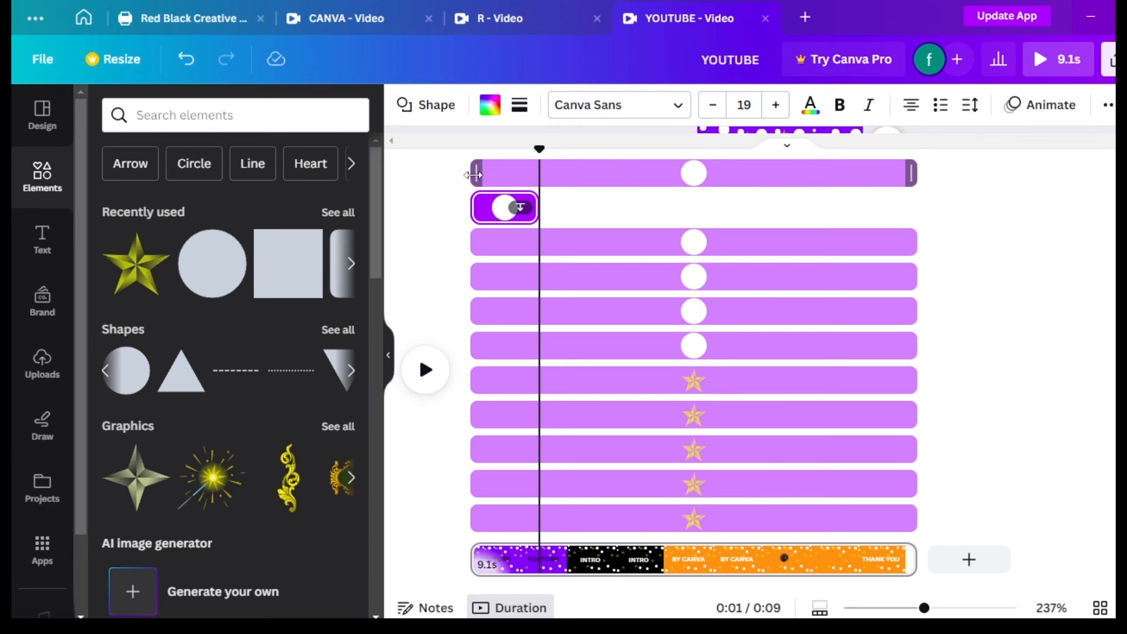
{"action": "left_click_drag", "start_coordinate": [517, 173], "coordinate": [531, 173]}
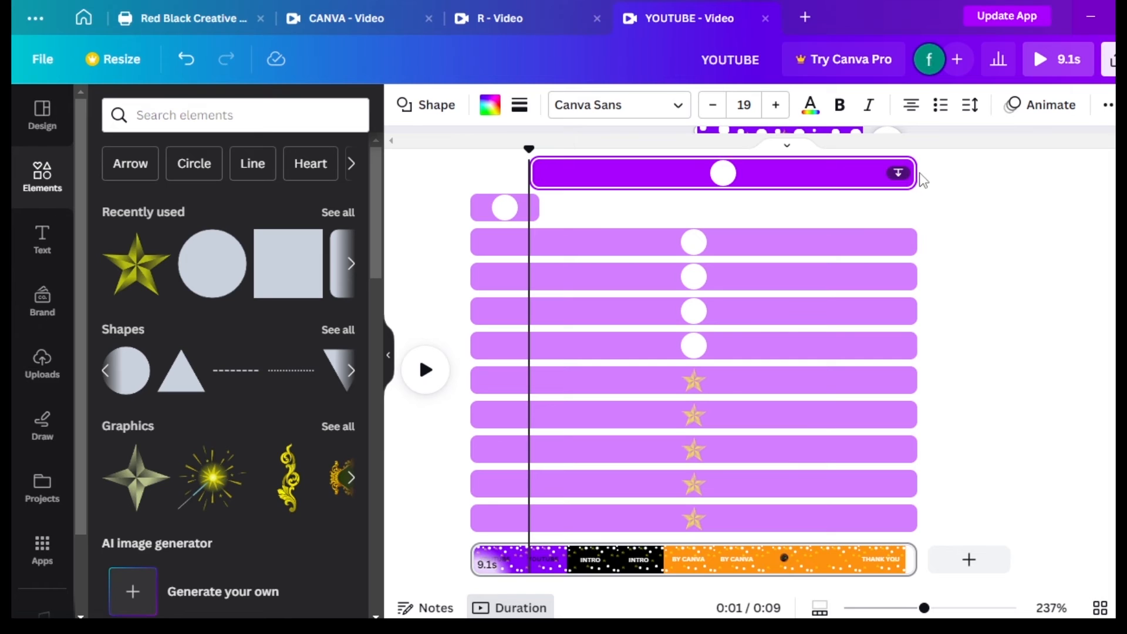
{"action": "left_click_drag", "start_coordinate": [911, 176], "coordinate": [590, 167]}
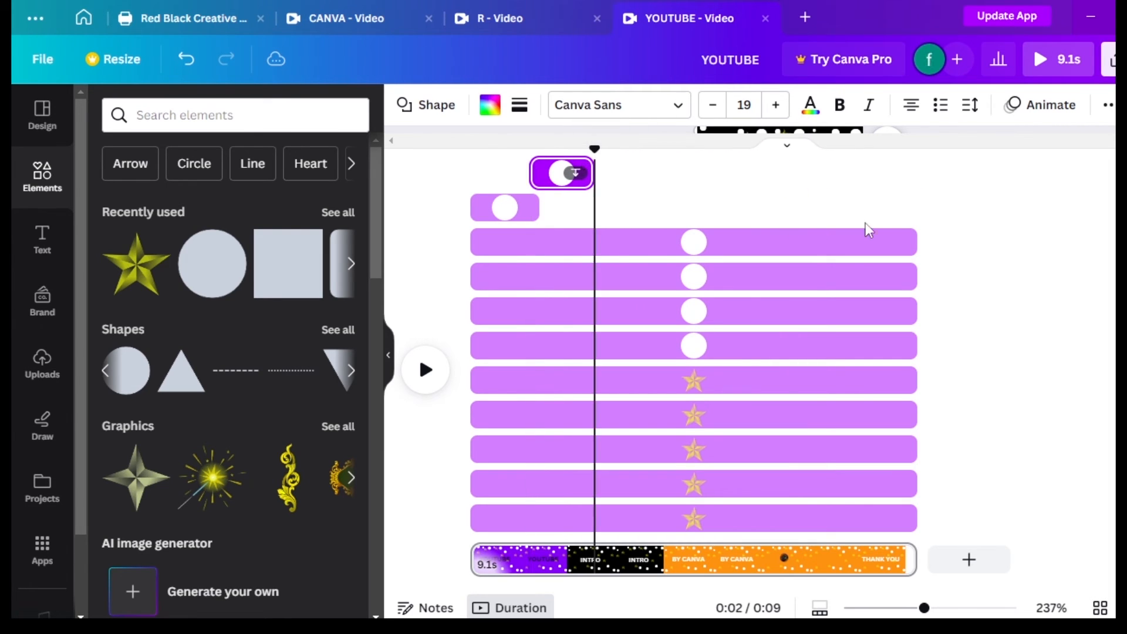
{"action": "left_click_drag", "start_coordinate": [912, 241], "coordinate": [619, 244]}
{"action": "left_click_drag", "start_coordinate": [477, 245], "coordinate": [553, 239]}
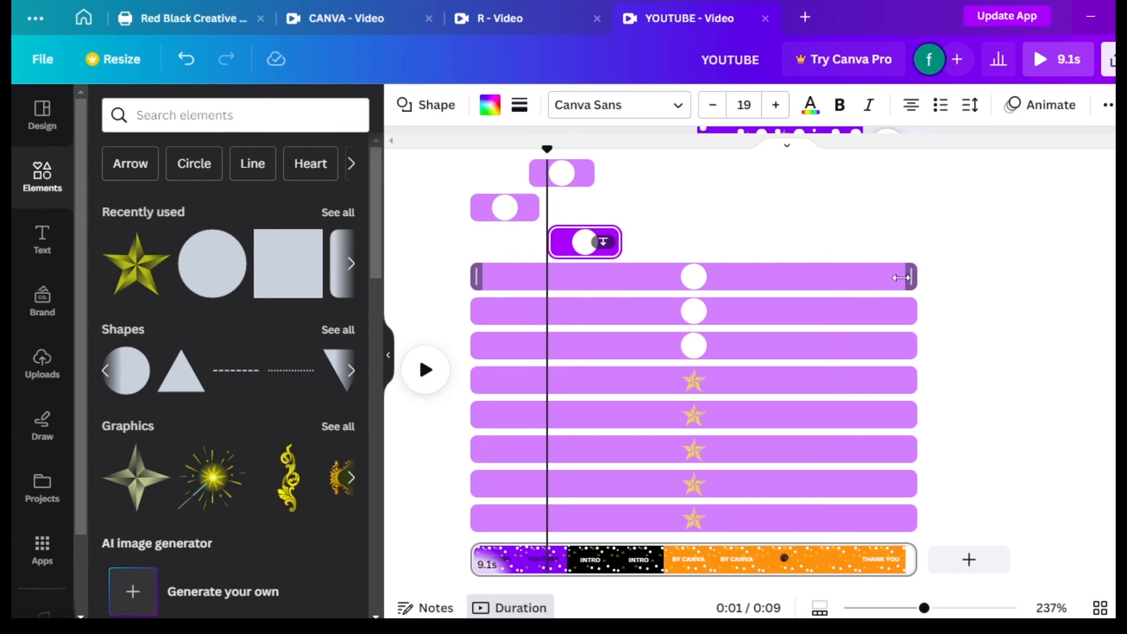
Trim the other three circle tracks to short clips: one from 0:07 to the end, one mid-timeline, and one 1.8 s long ending at 0:06.
{"action": "left_click_drag", "start_coordinate": [476, 275], "coordinate": [856, 264]}
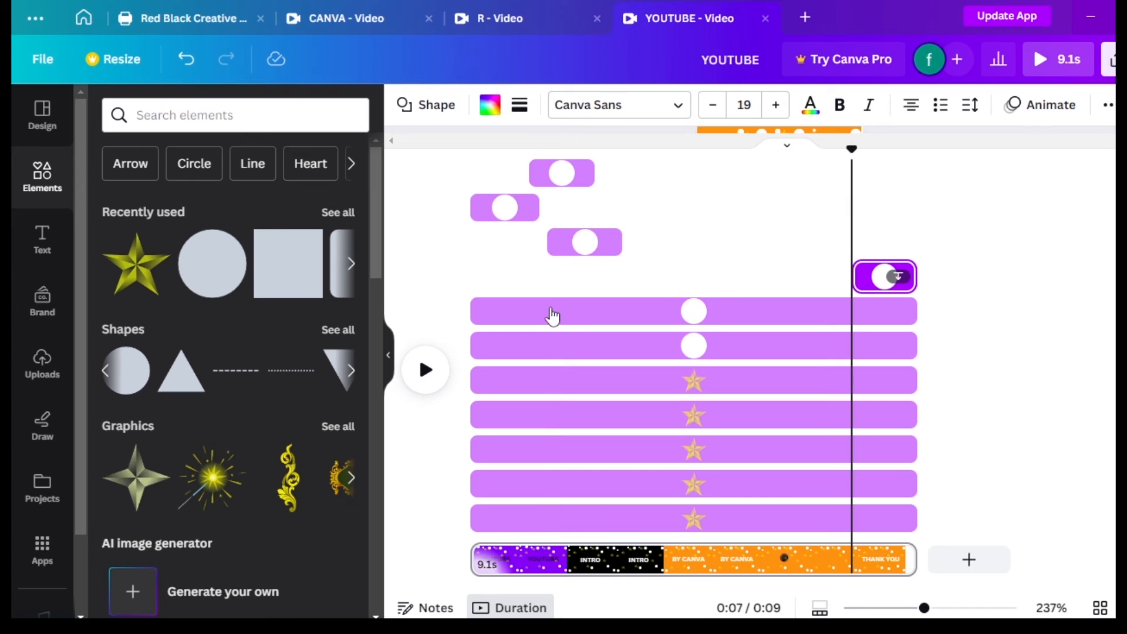
{"action": "left_click_drag", "start_coordinate": [474, 311], "coordinate": [693, 304]}
{"action": "left_click_drag", "start_coordinate": [804, 320], "coordinate": [715, 310]}
{"action": "left_click_drag", "start_coordinate": [906, 346], "coordinate": [807, 346]}
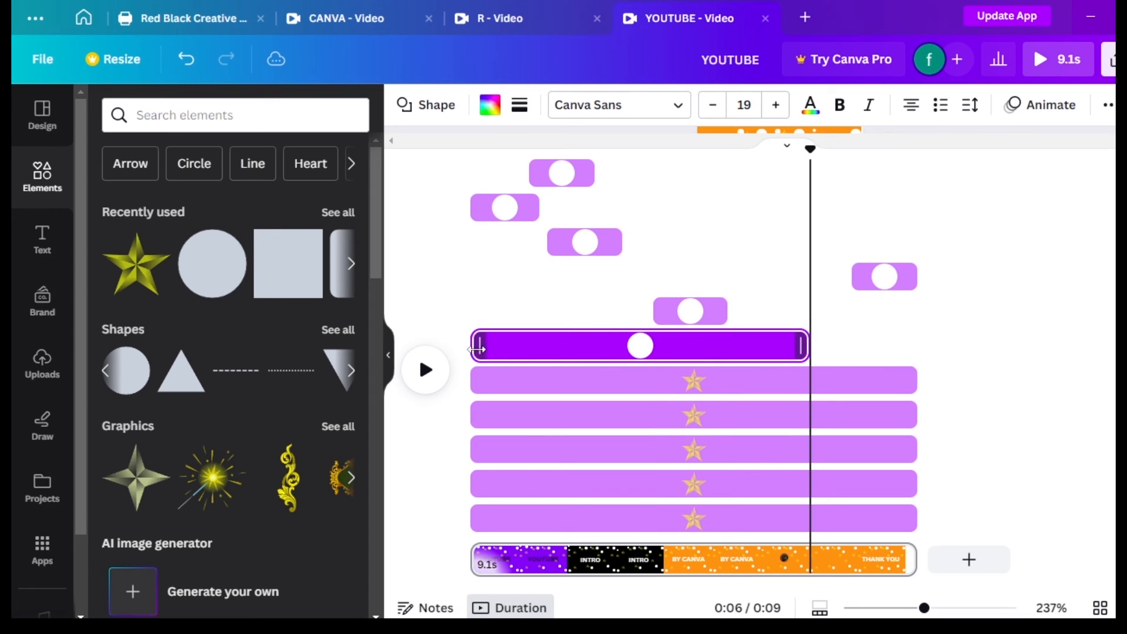
{"action": "left_click_drag", "start_coordinate": [473, 347], "coordinate": [727, 324]}
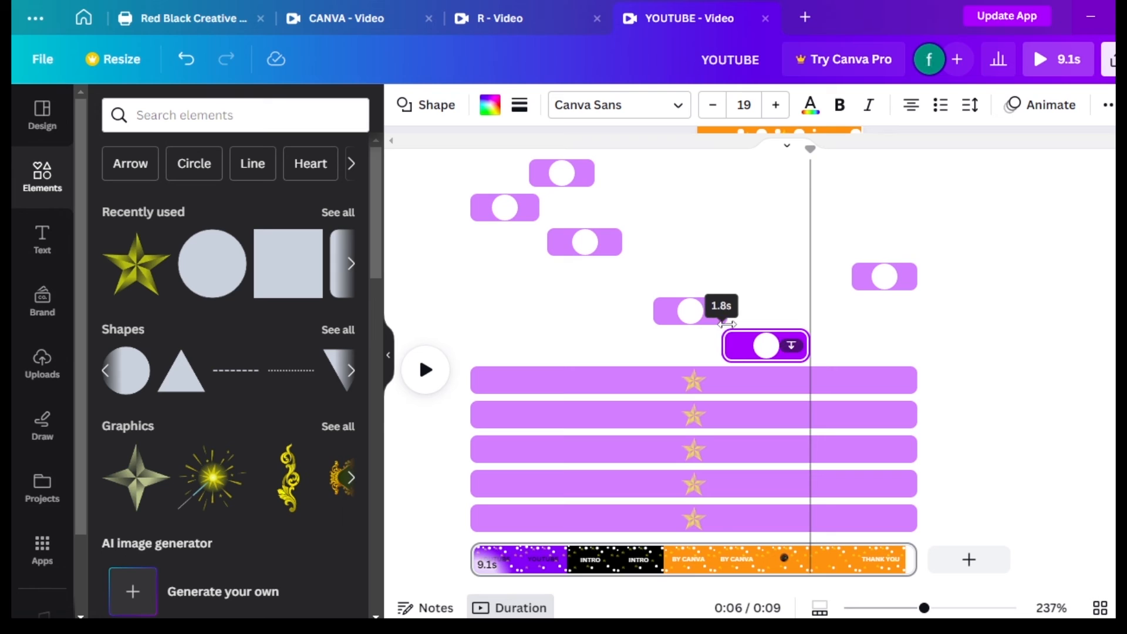
Trim the first three star tracks to short successive clips: start to 0:01, 0:01 to 0:03, and 0:03 to 0:04.
{"action": "left_click_drag", "start_coordinate": [913, 380], "coordinate": [551, 372]}
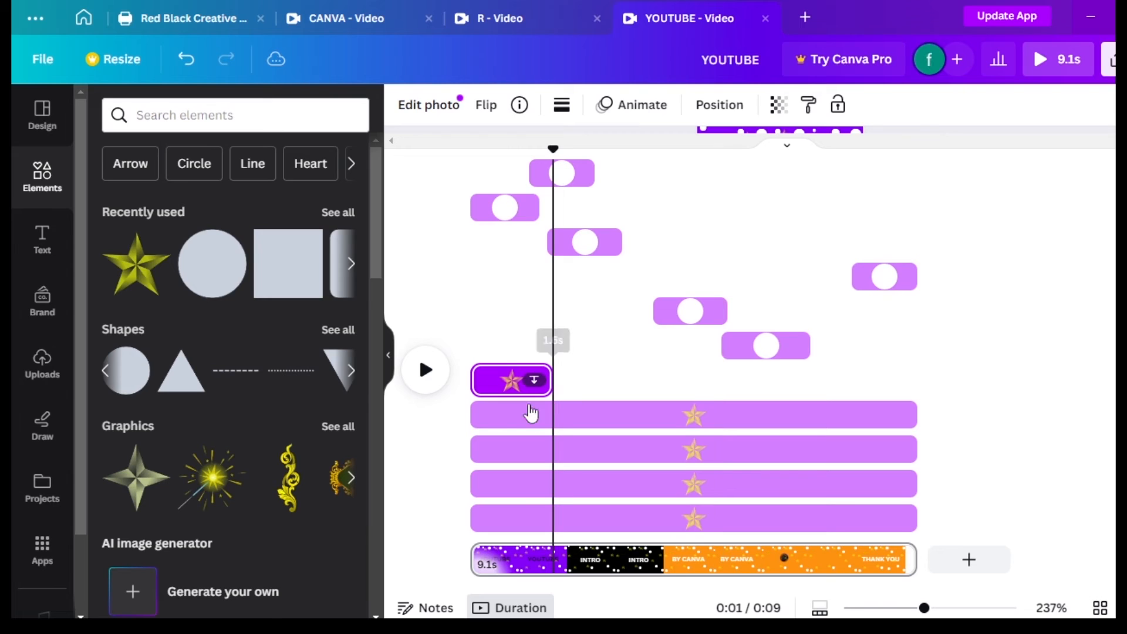
{"action": "left_click_drag", "start_coordinate": [480, 413], "coordinate": [596, 399]}
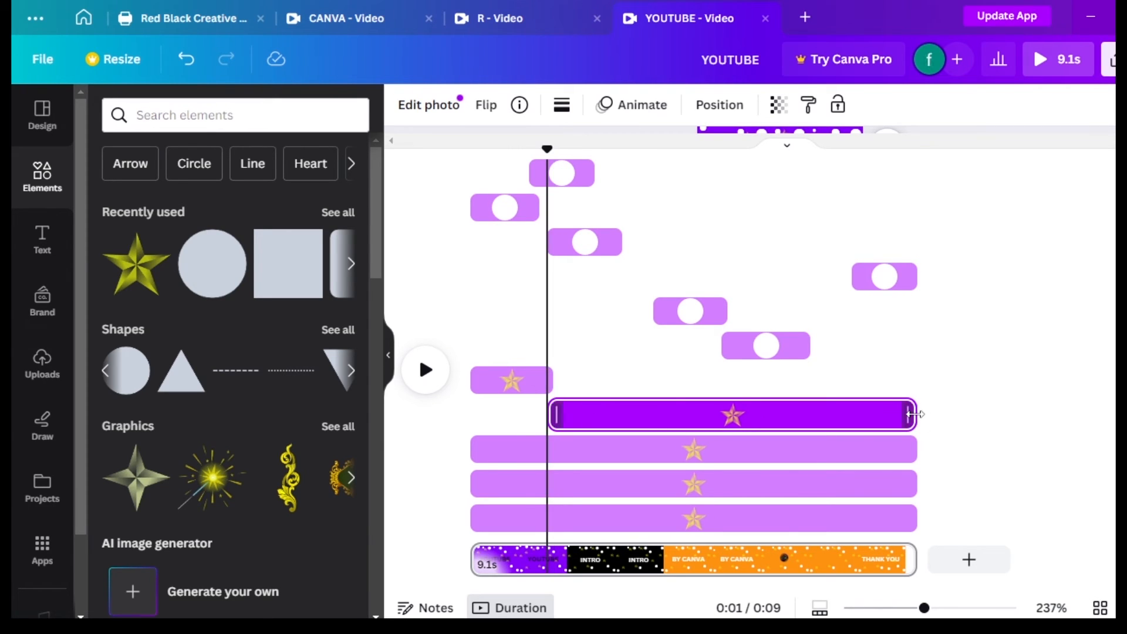
{"action": "left_click_drag", "start_coordinate": [871, 418], "coordinate": [632, 422]}
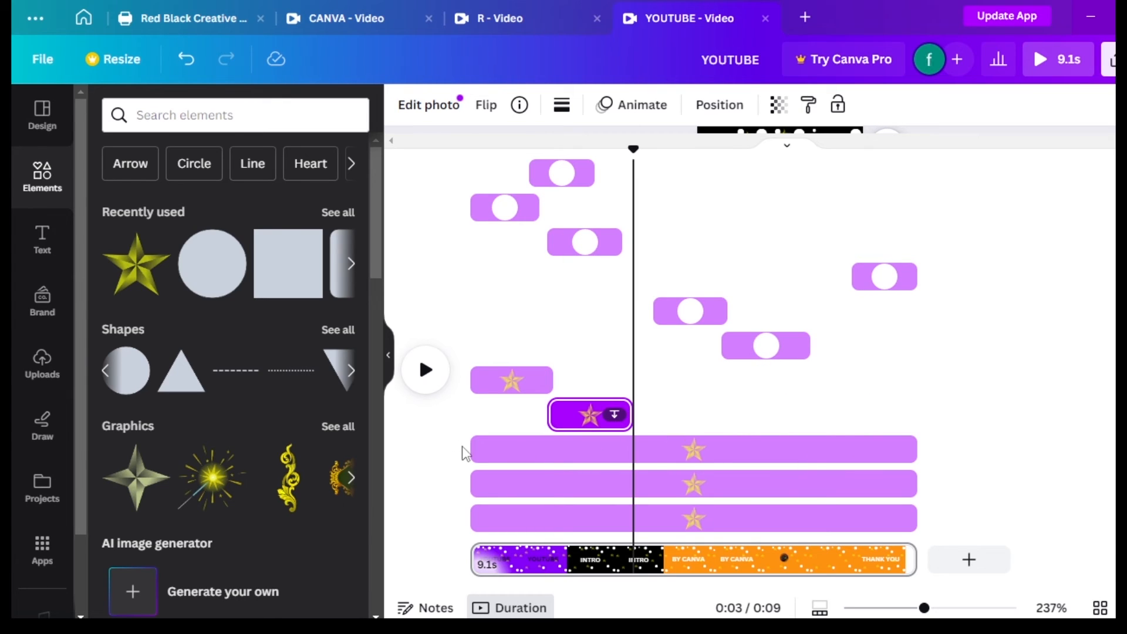
{"action": "left_click_drag", "start_coordinate": [477, 449], "coordinate": [634, 423]}
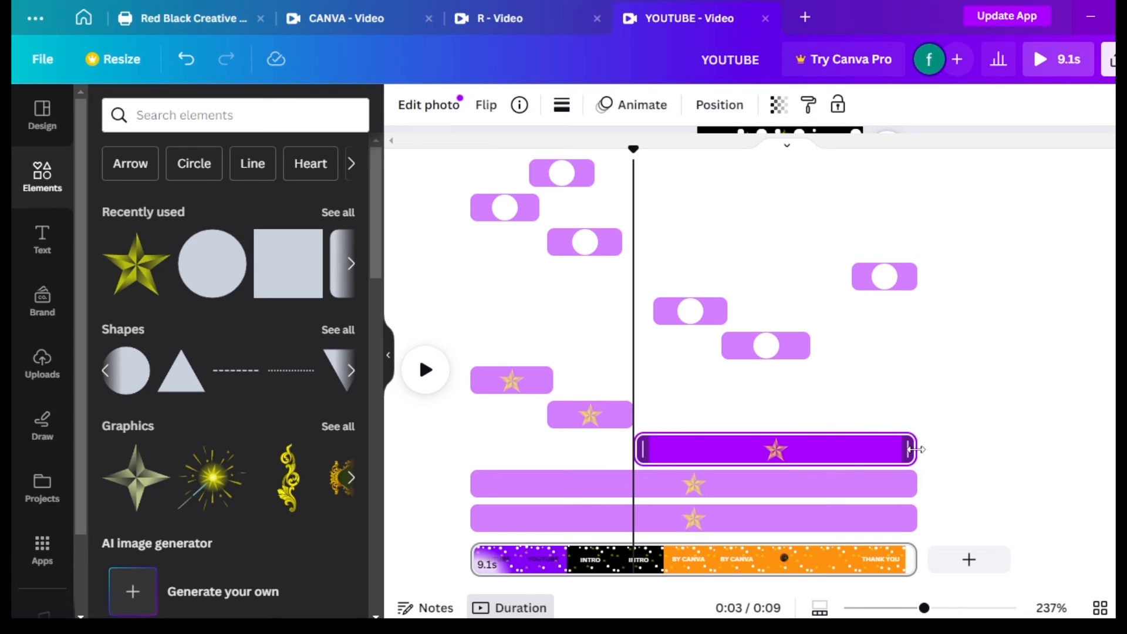
{"action": "left_click_drag", "start_coordinate": [855, 453], "coordinate": [701, 450]}
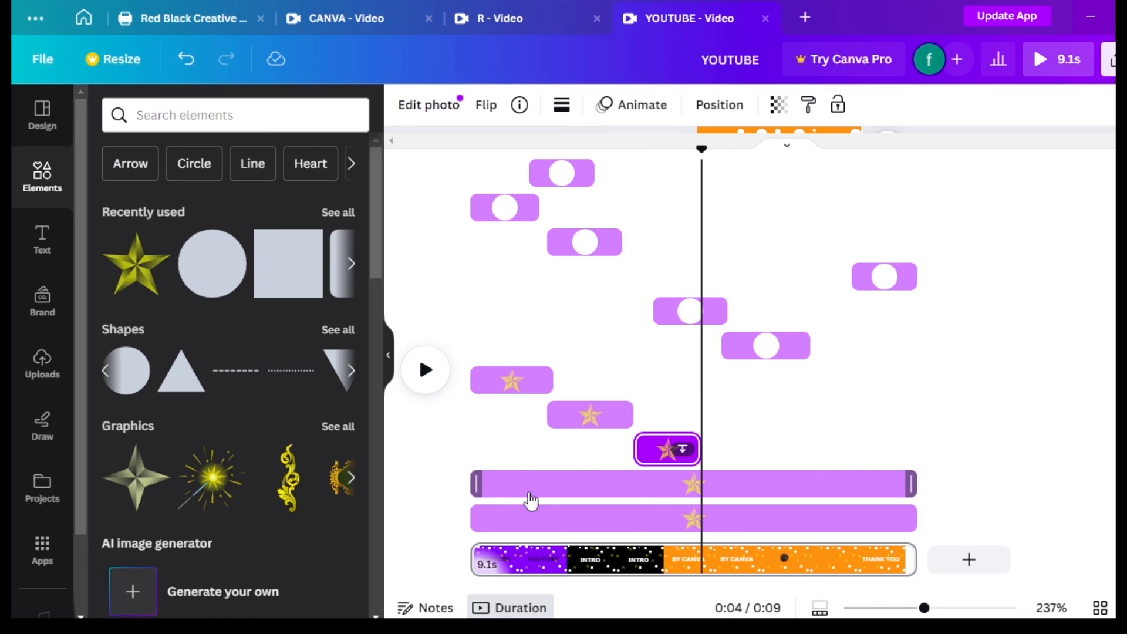
Trim the last two star tracks to end with the video, one 1.3 s long from 0:07 and the other starting at 0:06.
{"action": "left_click", "coordinate": [638, 496]}
{"action": "left_click_drag", "start_coordinate": [638, 500], "coordinate": [862, 482]}
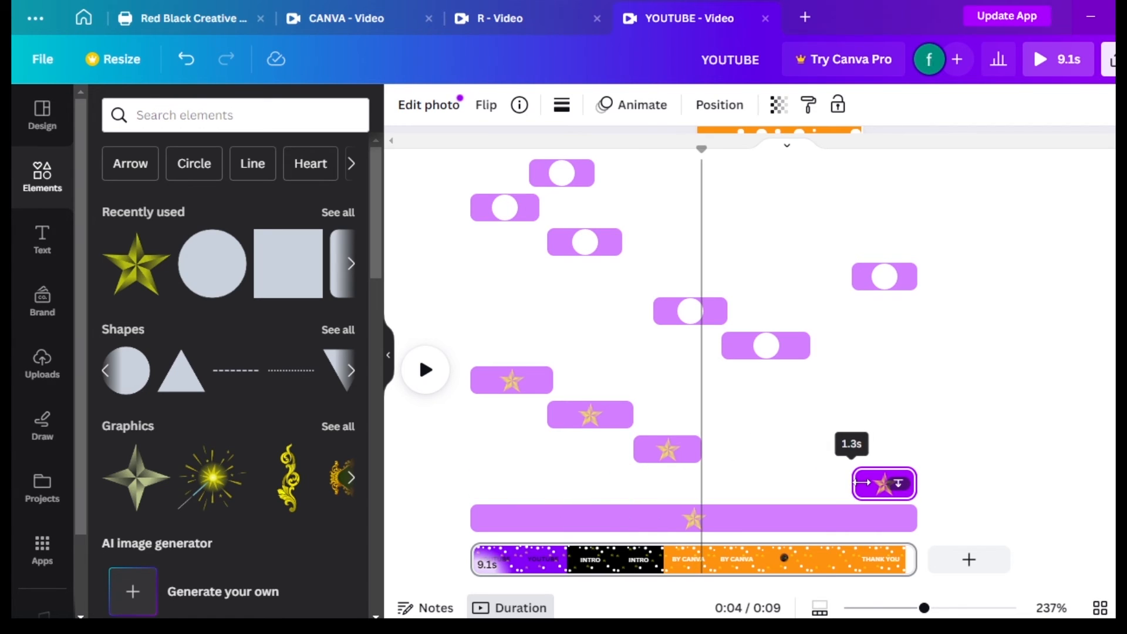
{"action": "left_click", "coordinate": [528, 531]}
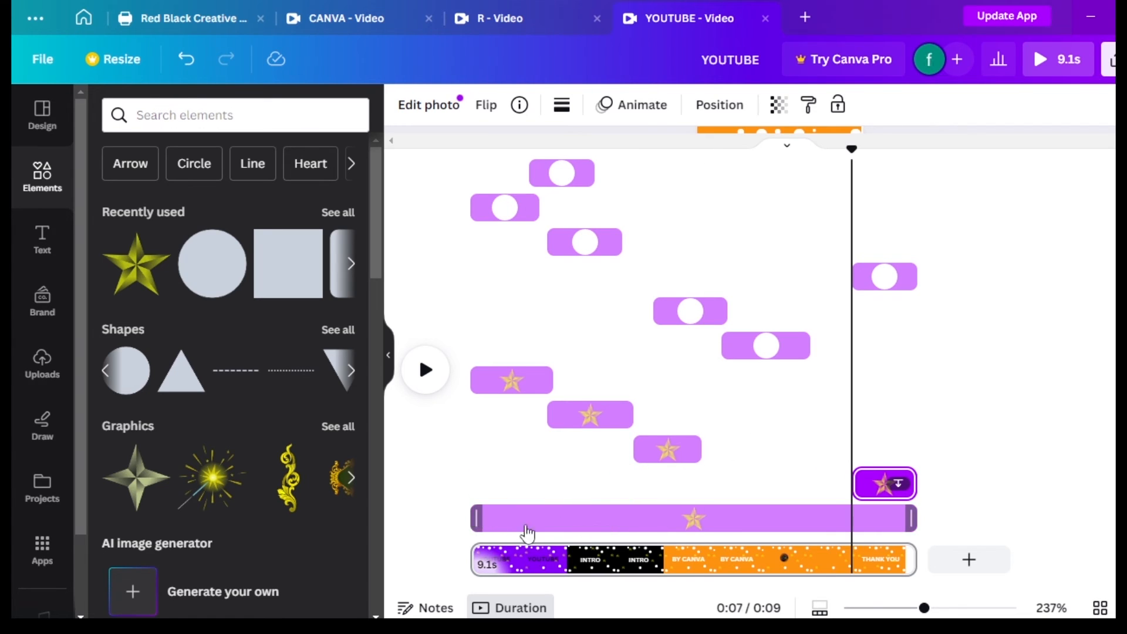
{"action": "left_click_drag", "start_coordinate": [528, 531], "coordinate": [786, 514]}
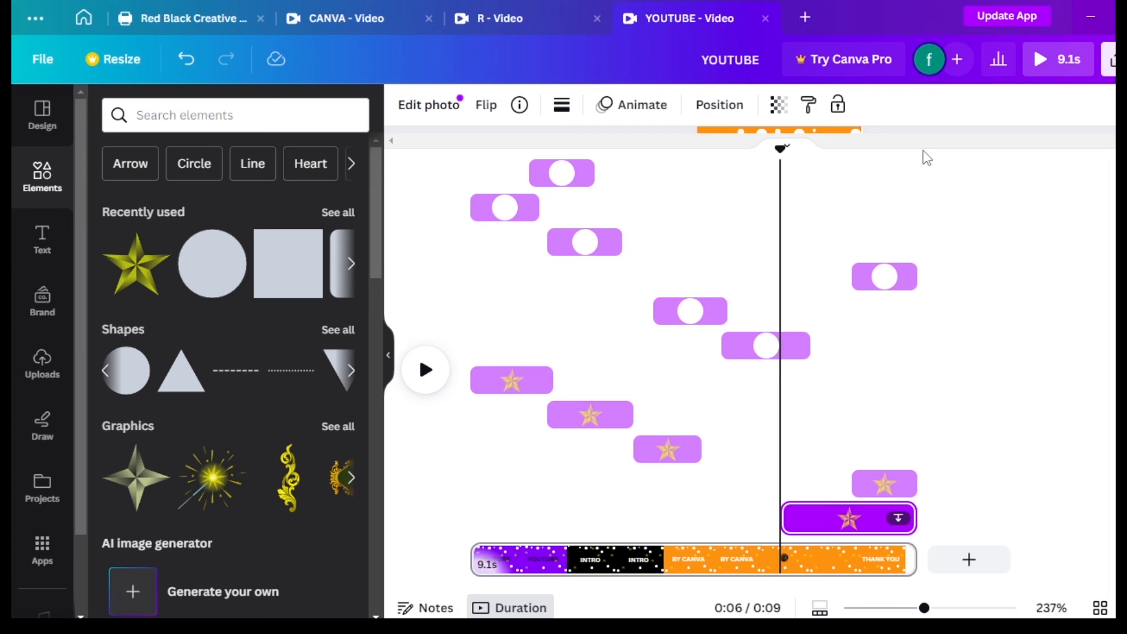
Apply the Pop photo animation on enter to the star in the lowest timing track.
{"action": "left_click", "coordinate": [641, 107]}
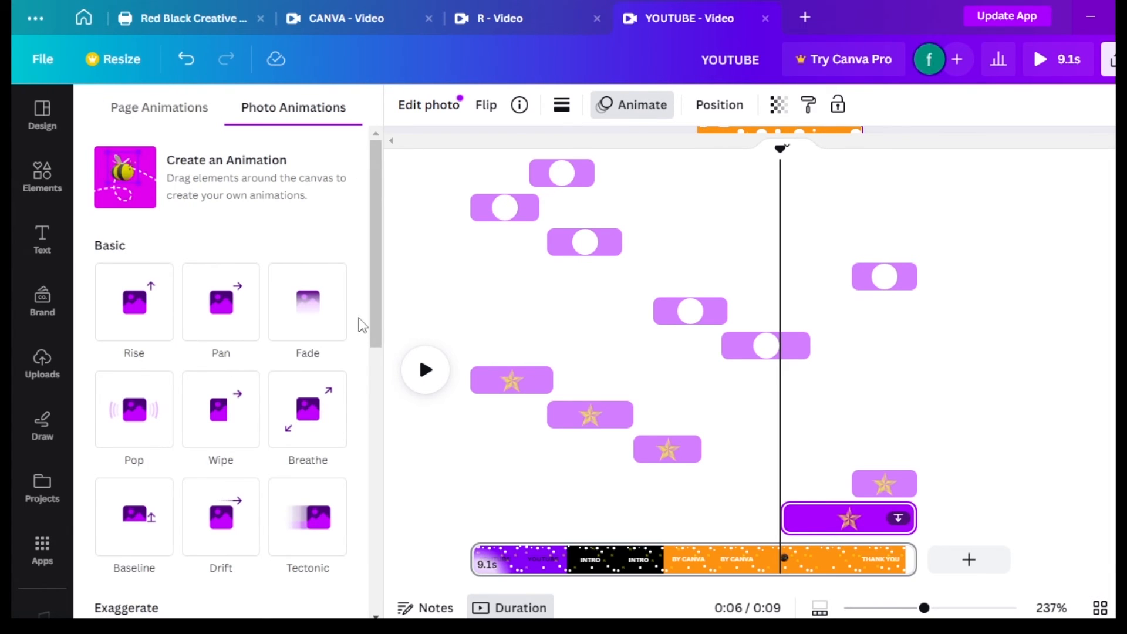
{"action": "scroll", "coordinate": [381, 316], "scroll_direction": "down", "scroll_amount": 2}
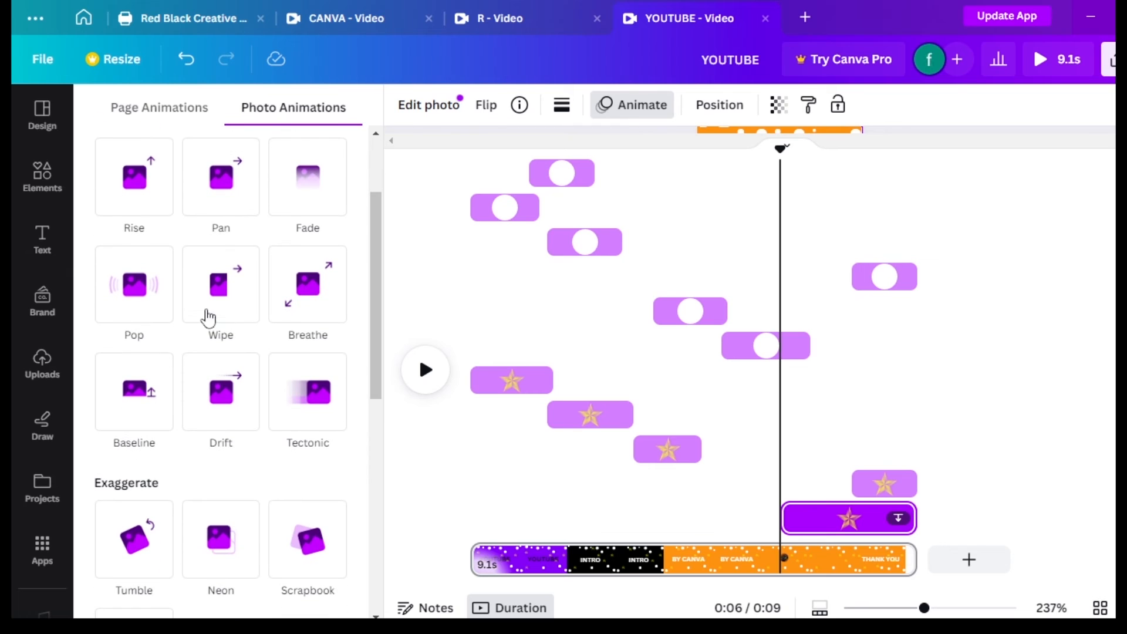
{"action": "left_click", "coordinate": [136, 305]}
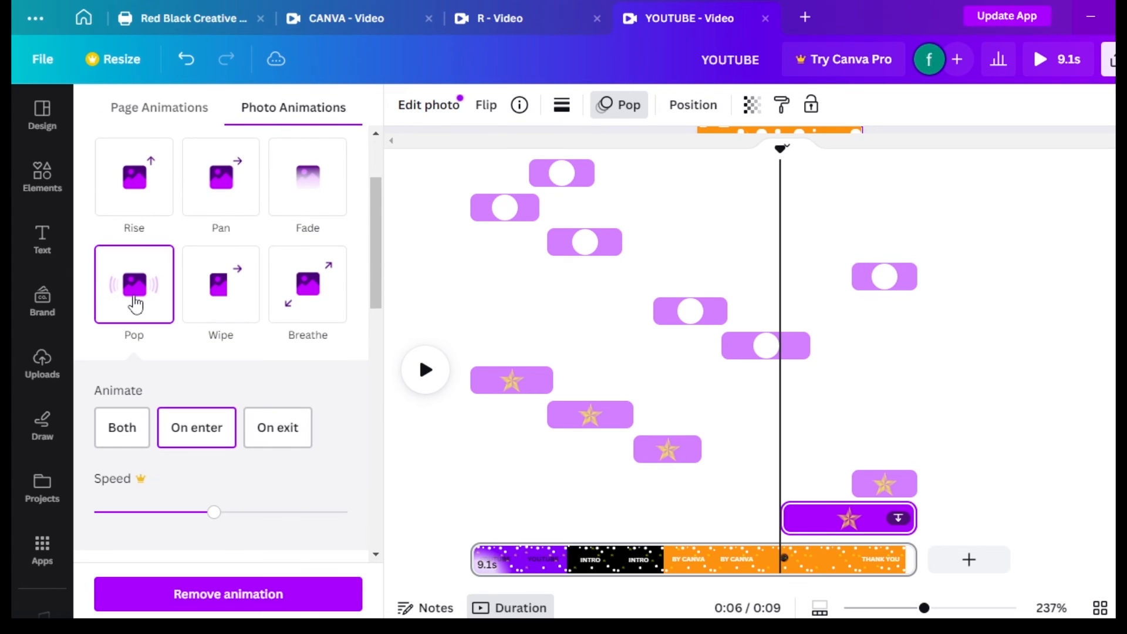
Collapse the element timing tracks by selecting the orange rectangle, and preview the whole intro twice from the beginning.
{"action": "left_click", "coordinate": [675, 172]}
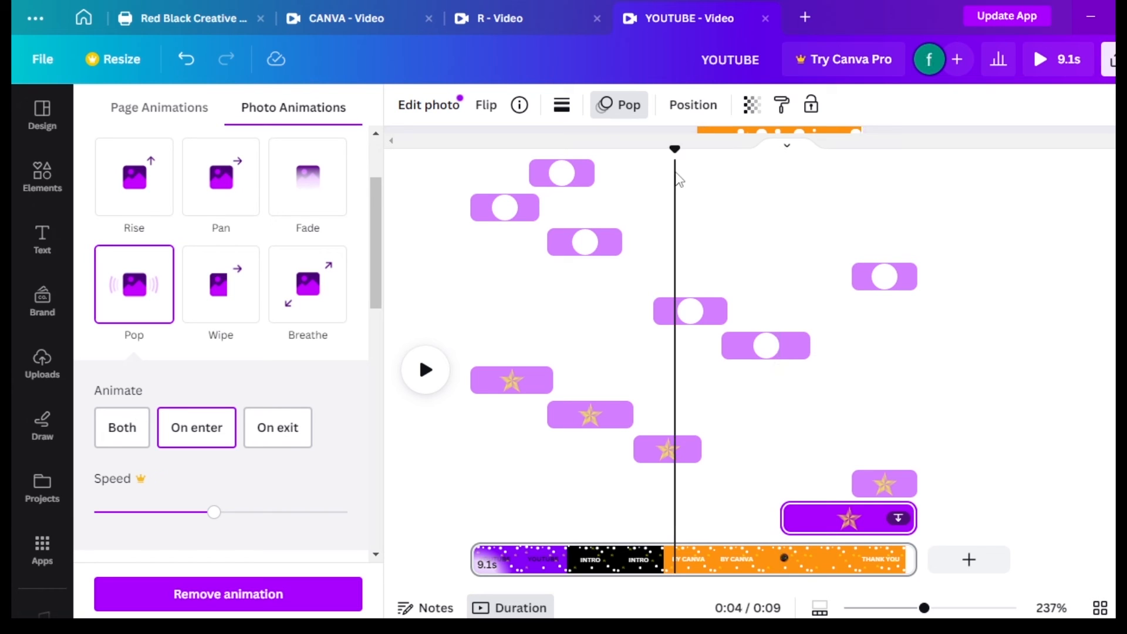
{"action": "left_click", "coordinate": [739, 134]}
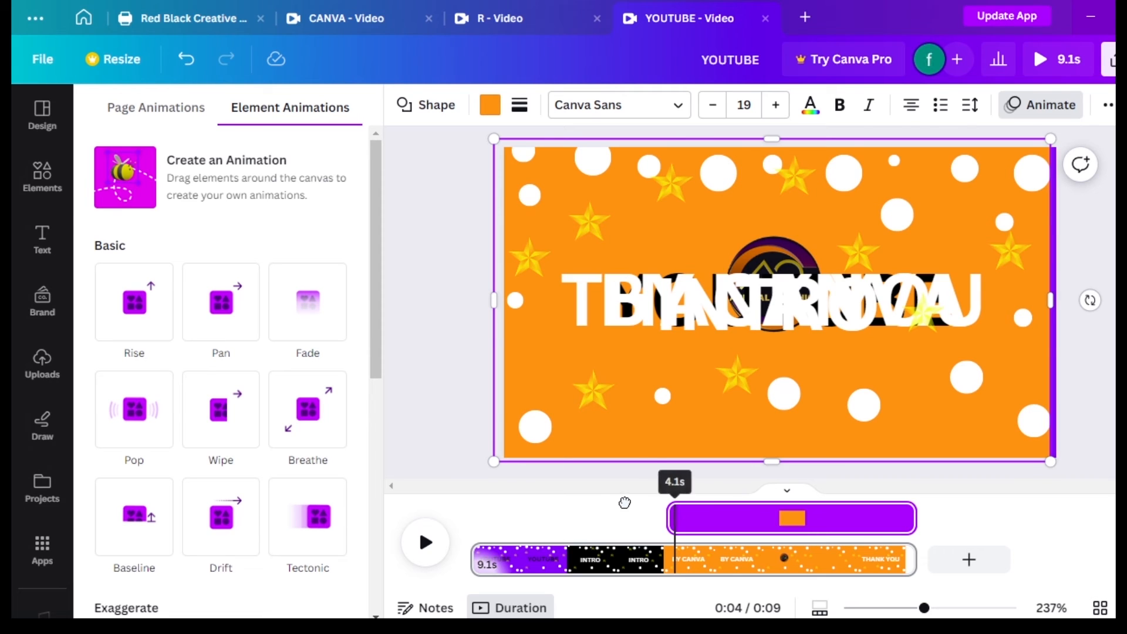
{"action": "left_click_drag", "start_coordinate": [625, 503], "coordinate": [448, 511]}
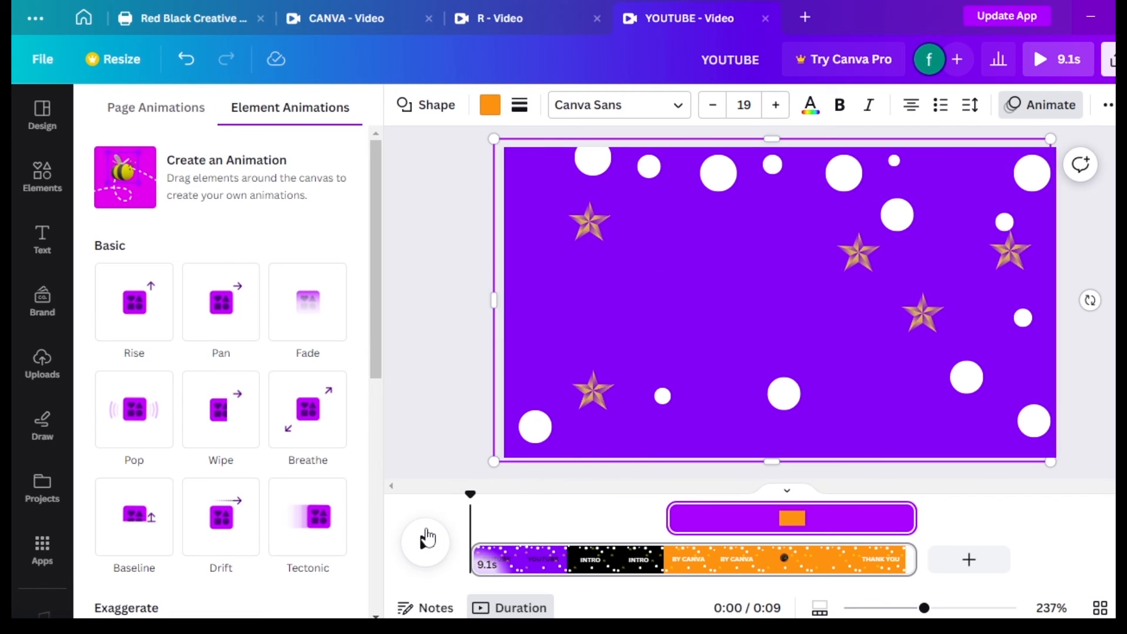
{"action": "left_click", "coordinate": [426, 539]}
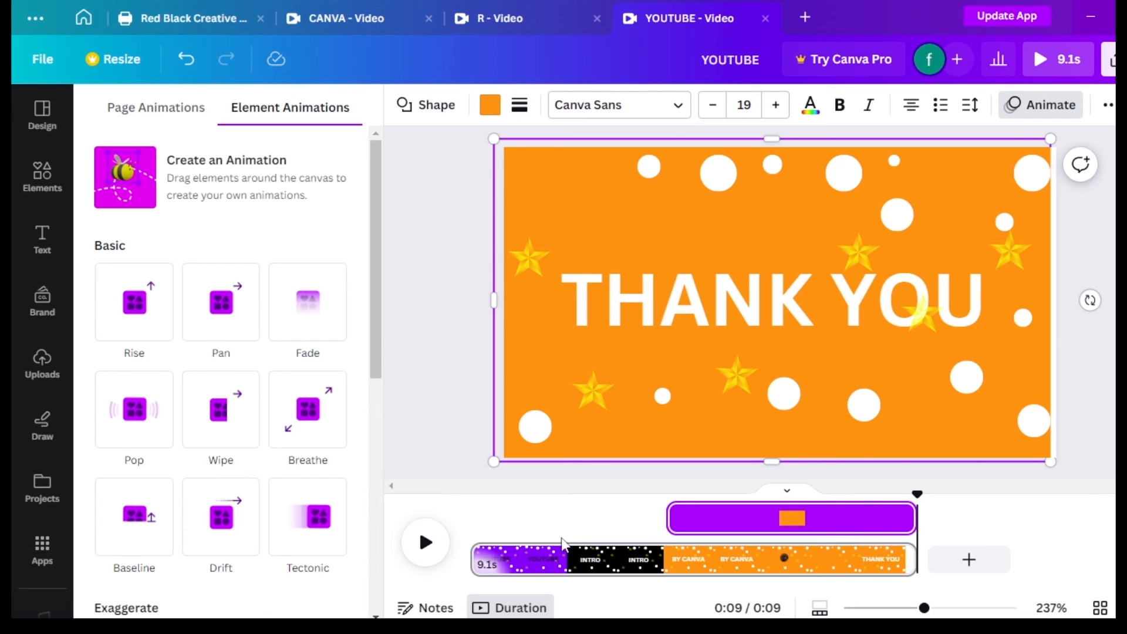
{"action": "left_click_drag", "start_coordinate": [909, 496], "coordinate": [468, 496]}
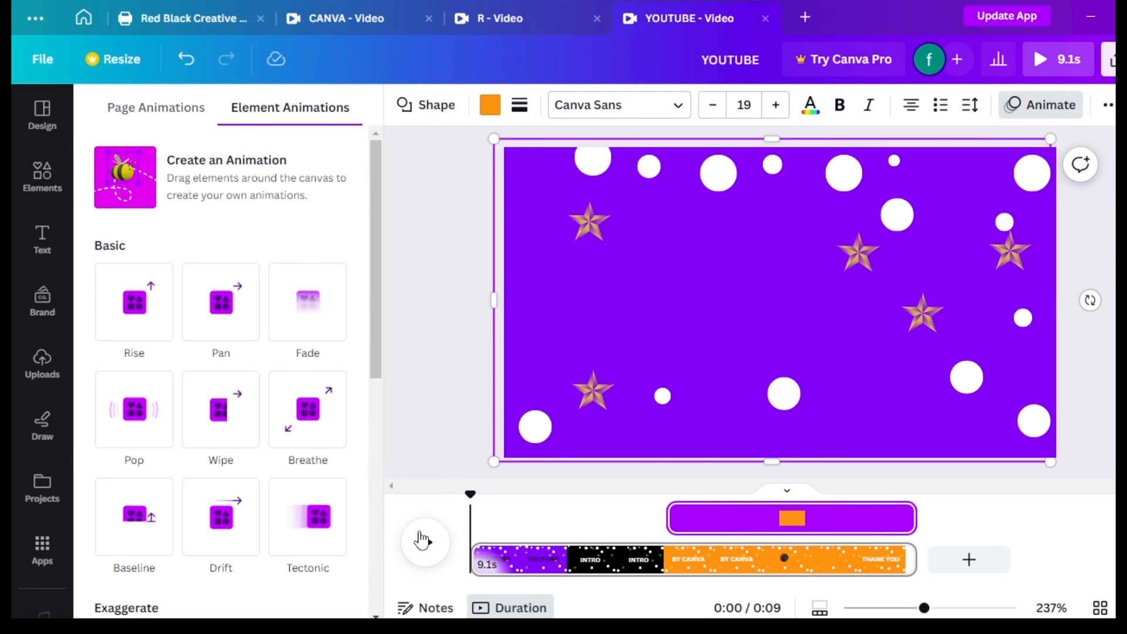
{"action": "left_click", "coordinate": [425, 546]}
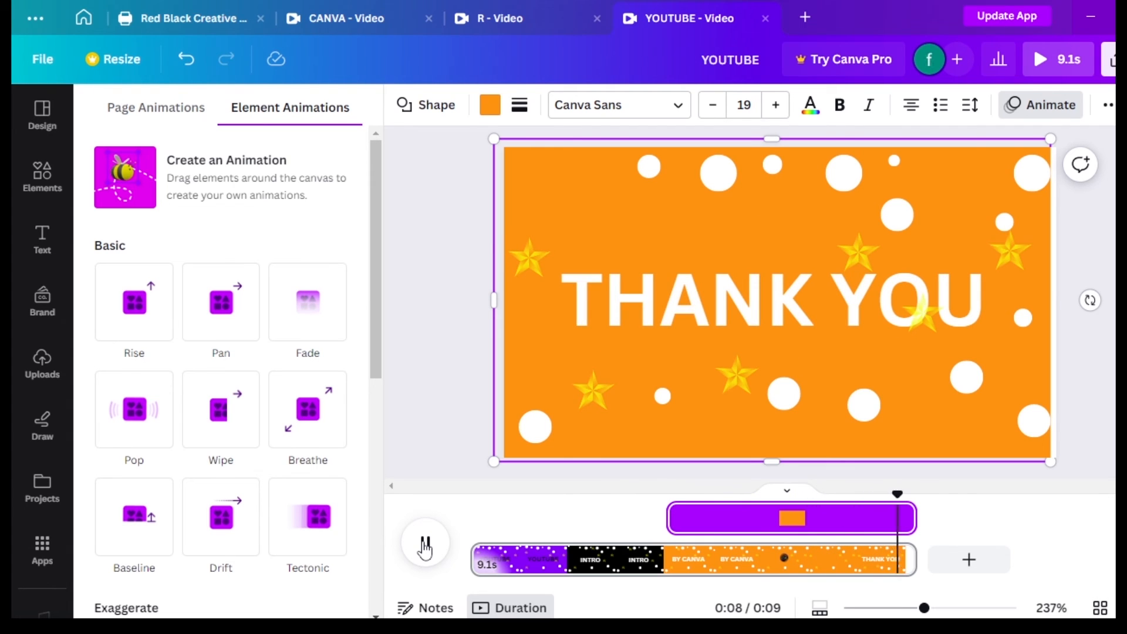
Delete the full-length white circle below the middle of the THANK YOU text and replay the intro from the start.
{"action": "left_click", "coordinate": [787, 404]}
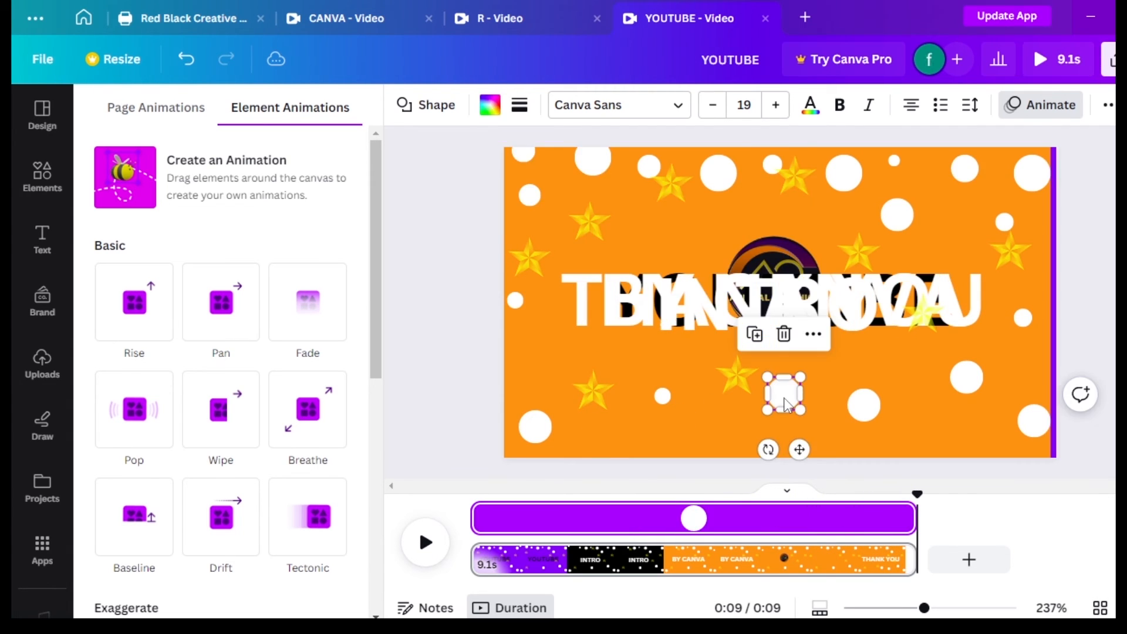
{"action": "left_click", "coordinate": [784, 333]}
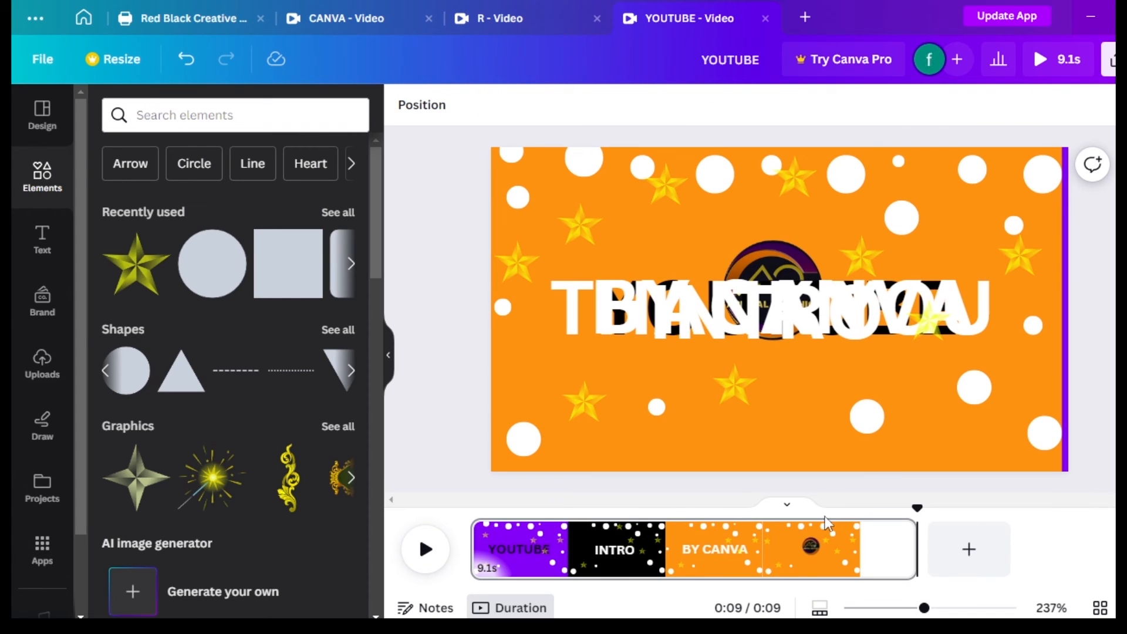
{"action": "left_click_drag", "start_coordinate": [917, 507], "coordinate": [474, 508]}
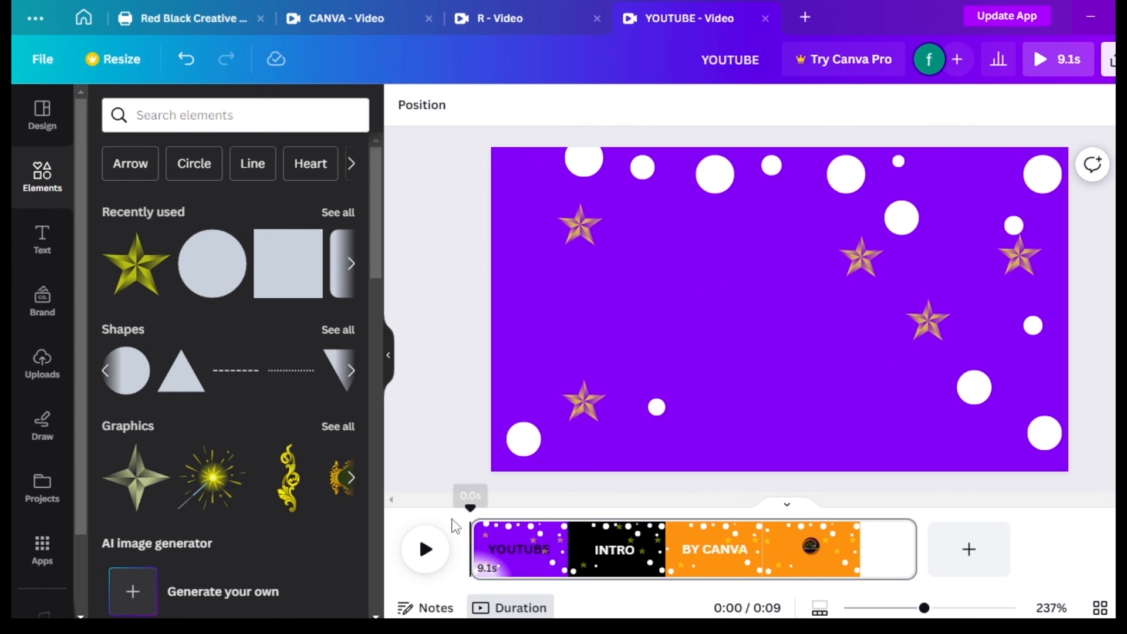
{"action": "left_click", "coordinate": [435, 561]}
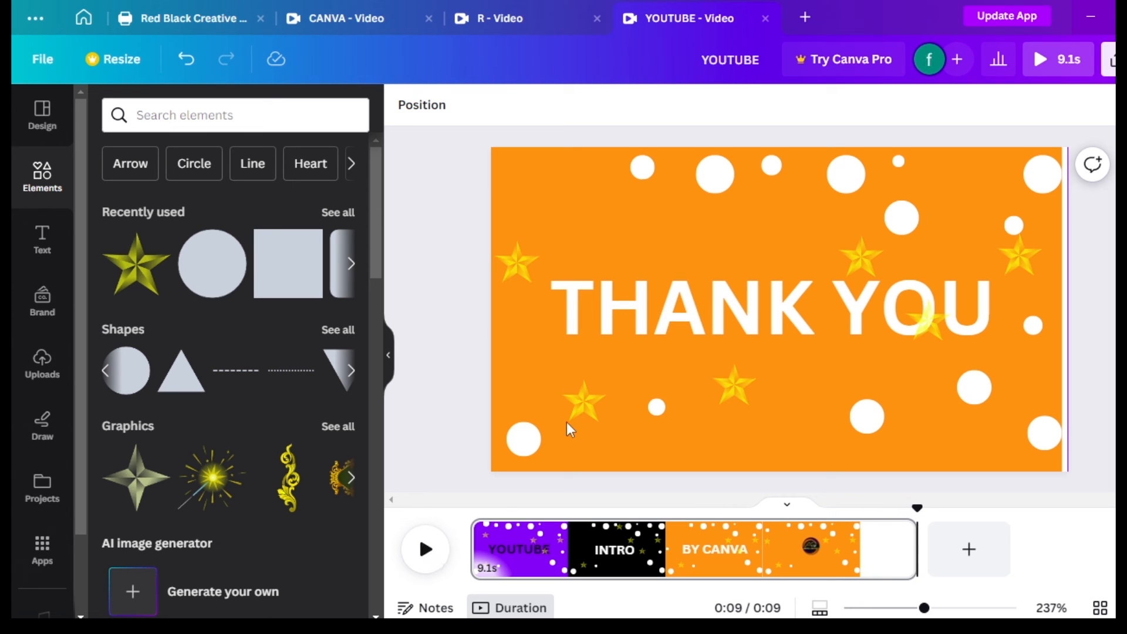
Delete the large white circle between the two upper stars near the canvas's top edge and replay the intro from the start.
{"action": "left_click", "coordinate": [714, 177]}
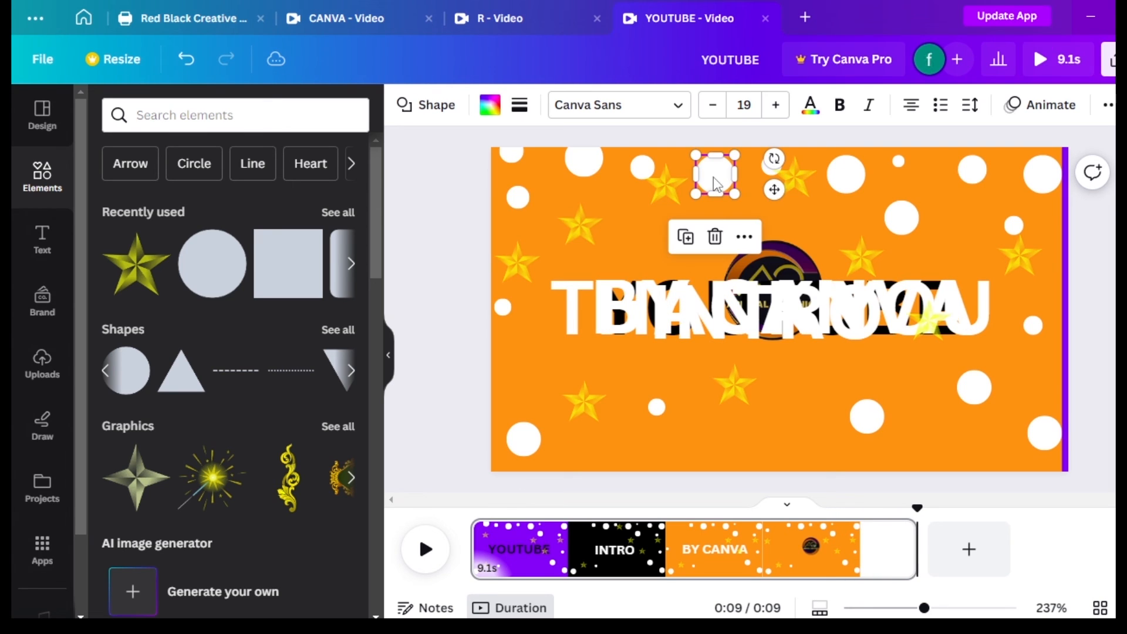
{"action": "left_click", "coordinate": [709, 233]}
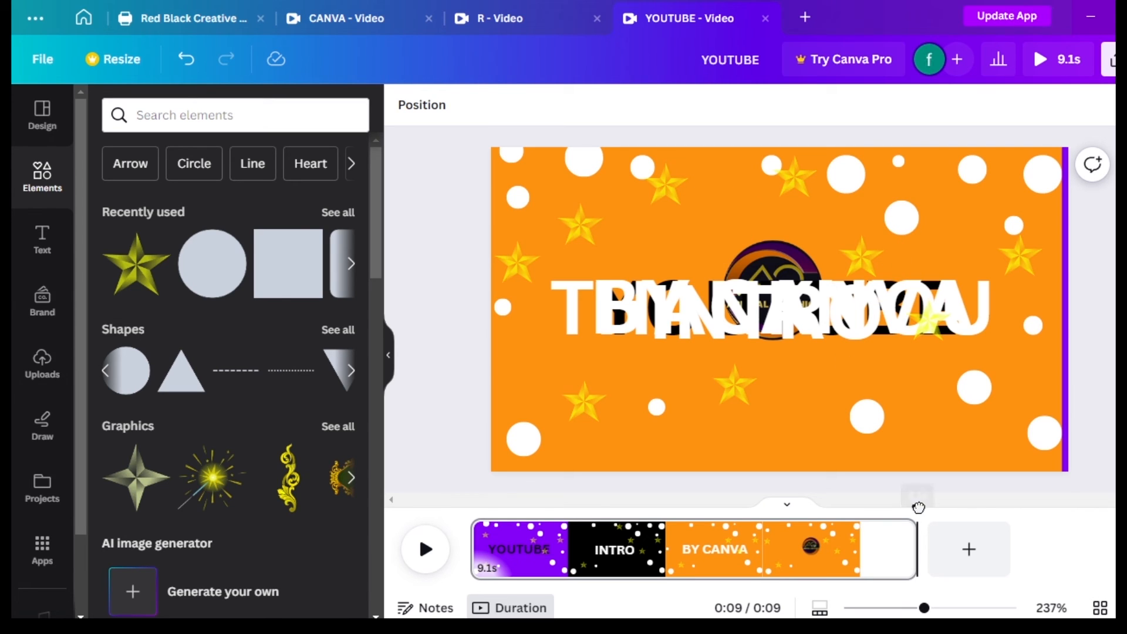
{"action": "left_click_drag", "start_coordinate": [918, 508], "coordinate": [885, 487]}
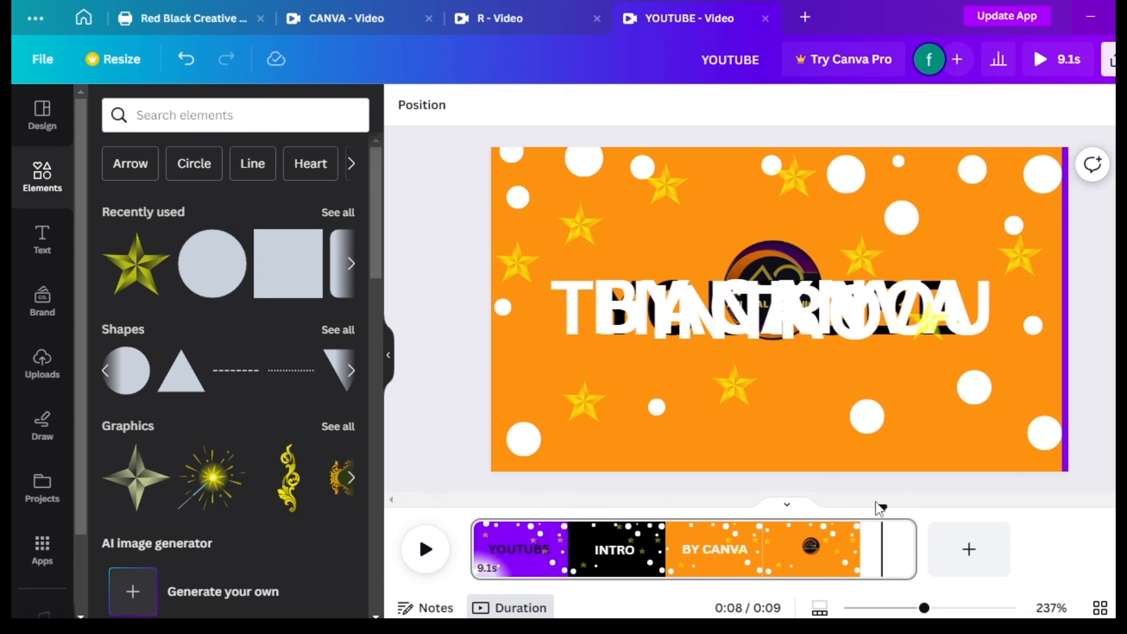
{"action": "left_click_drag", "start_coordinate": [883, 507], "coordinate": [473, 529]}
{"action": "left_click", "coordinate": [422, 548]}
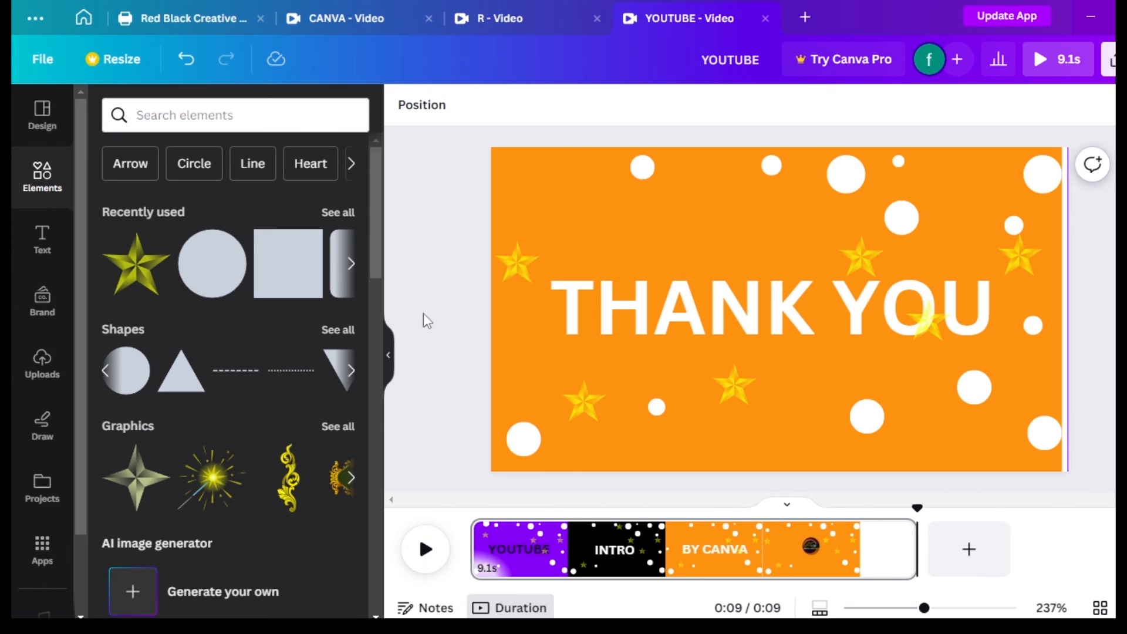
Delete the yellow star just above the Y of THANK YOU and replay the intro from the start.
{"action": "left_click", "coordinate": [863, 266]}
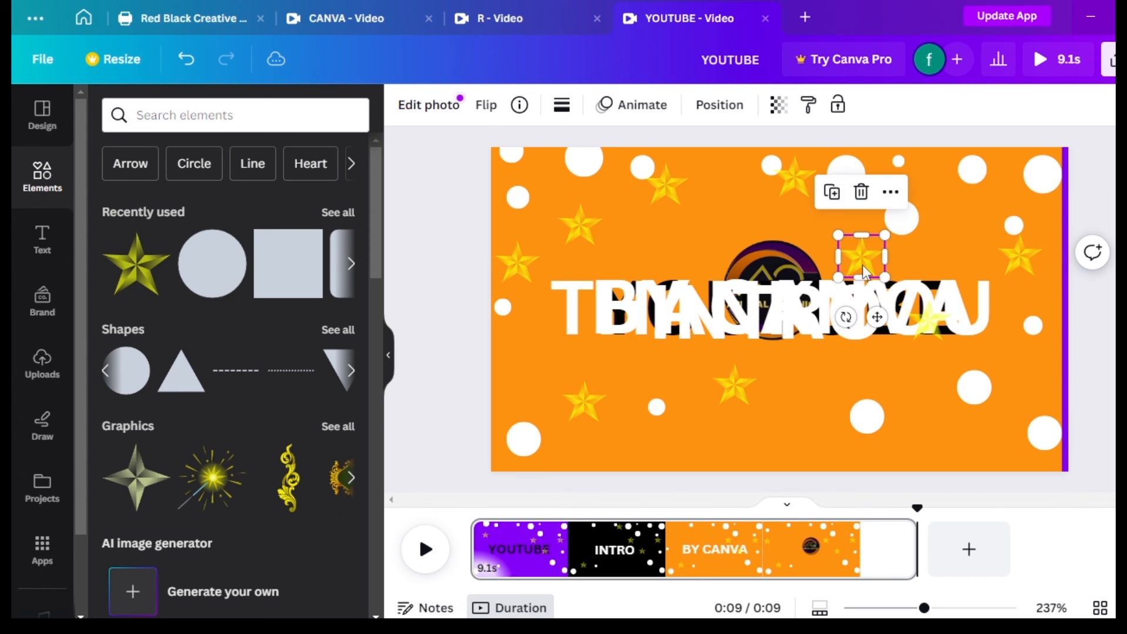
{"action": "left_click", "coordinate": [862, 192]}
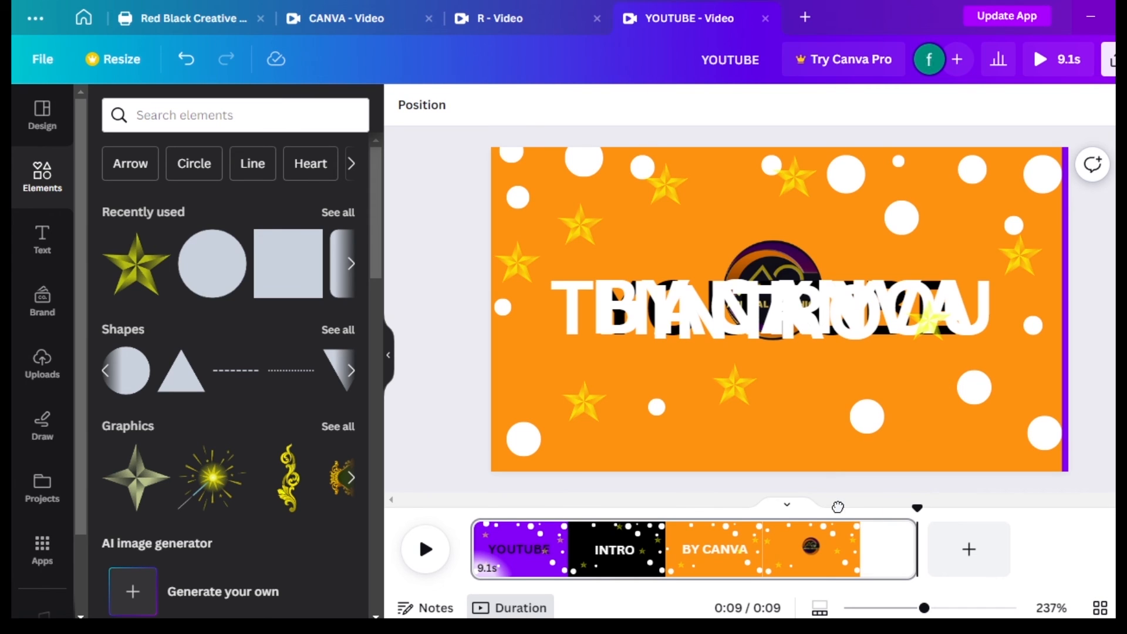
{"action": "left_click_drag", "start_coordinate": [917, 509], "coordinate": [471, 517]}
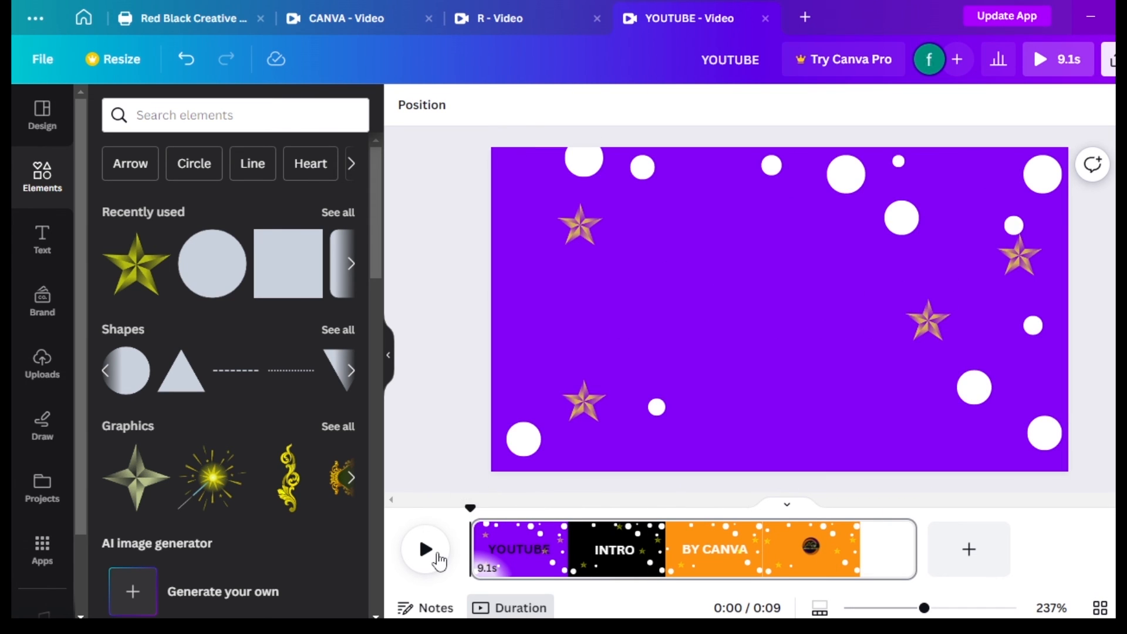
{"action": "left_click", "coordinate": [428, 551]}
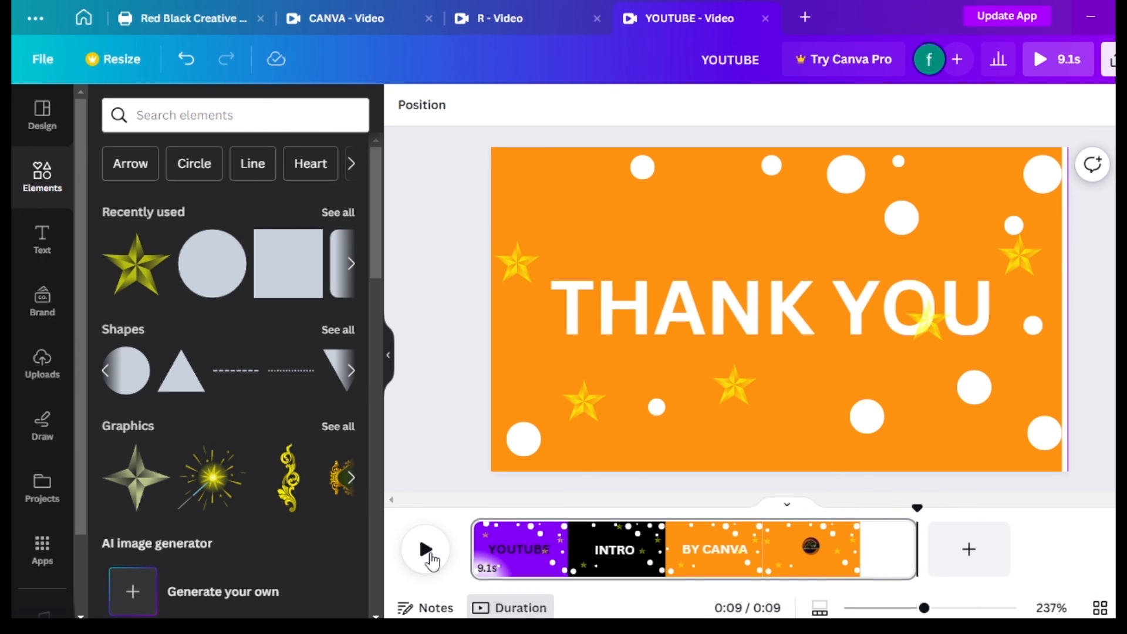
Delete the yellow star overlapping the end of the THANK YOU text and replay the intro from the start.
{"action": "left_click", "coordinate": [936, 330]}
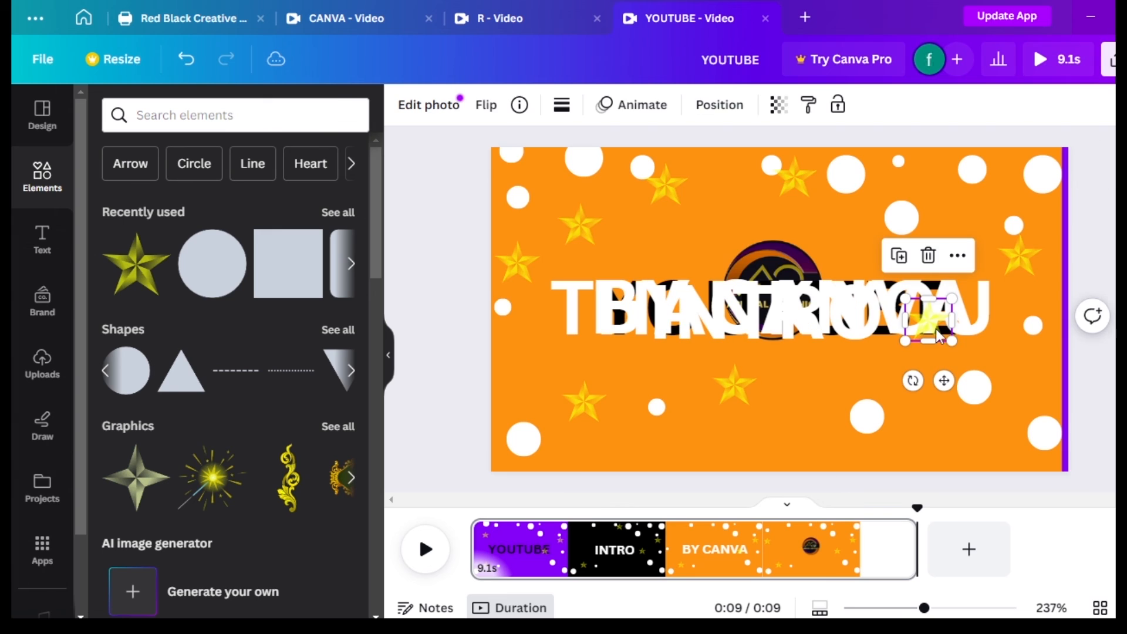
{"action": "left_click", "coordinate": [928, 257]}
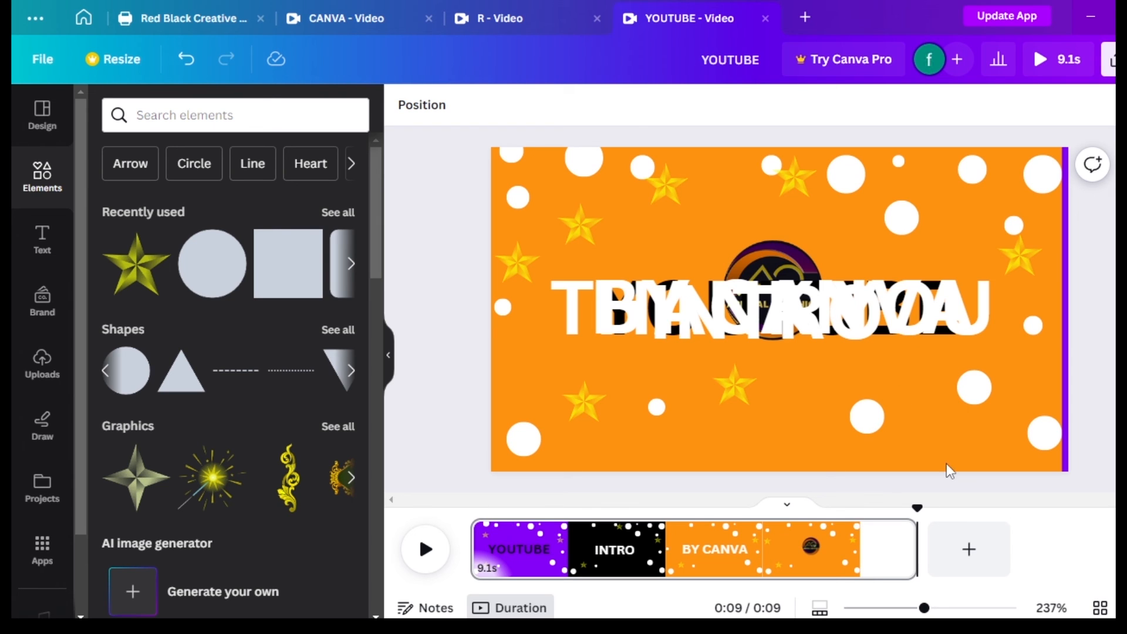
{"action": "left_click_drag", "start_coordinate": [864, 511], "coordinate": [470, 508]}
{"action": "left_click", "coordinate": [426, 565]}
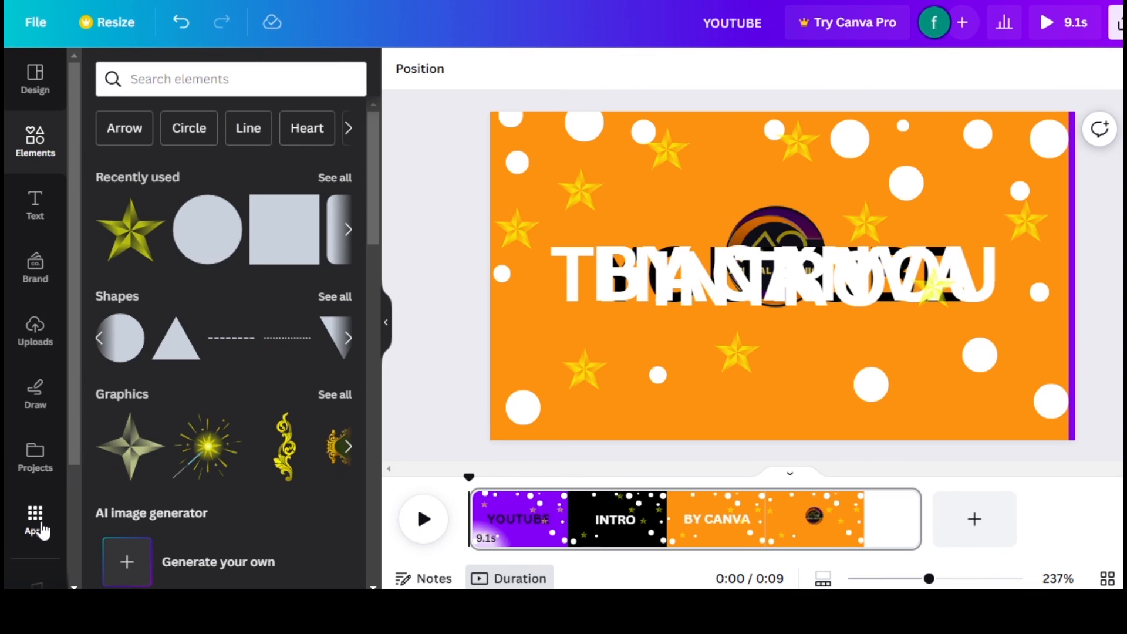
Find the Audio app, search it for VIDEO INTRO POP SOUND and add the first 0:08 Intro Effect Music track to the timeline.
{"action": "left_click", "coordinate": [41, 530]}
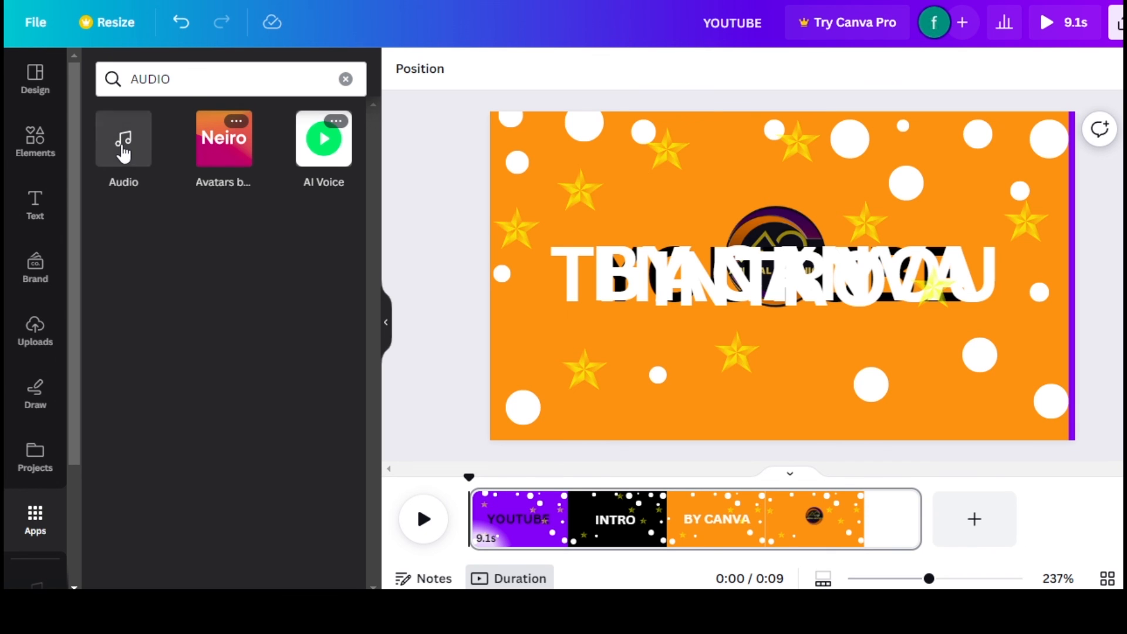
{"action": "left_click", "coordinate": [124, 149]}
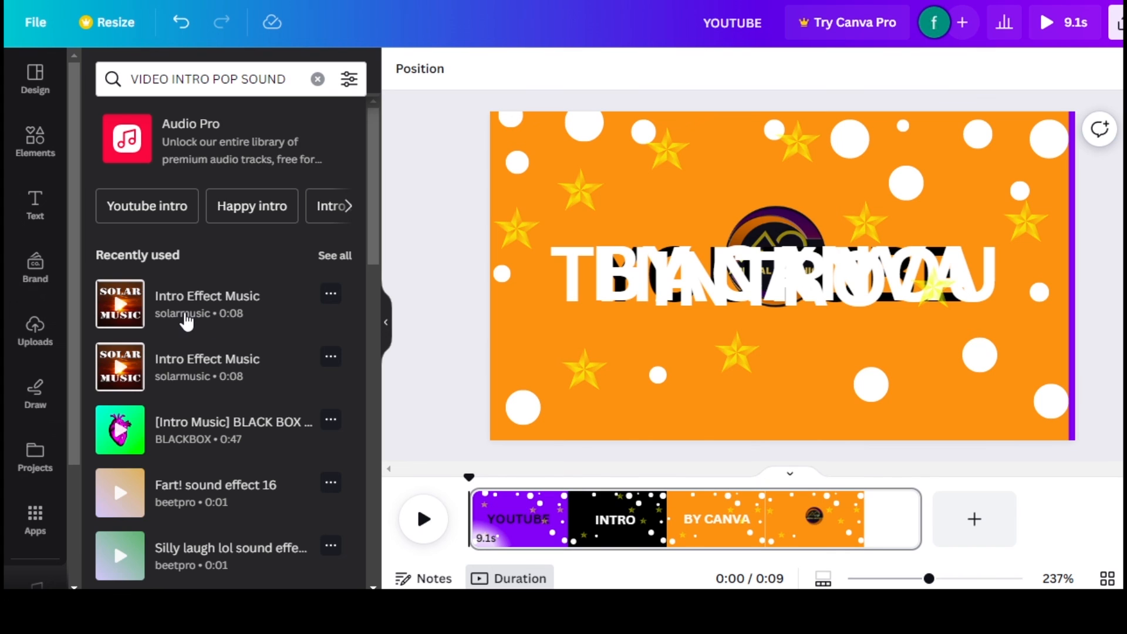
{"action": "left_click", "coordinate": [186, 317]}
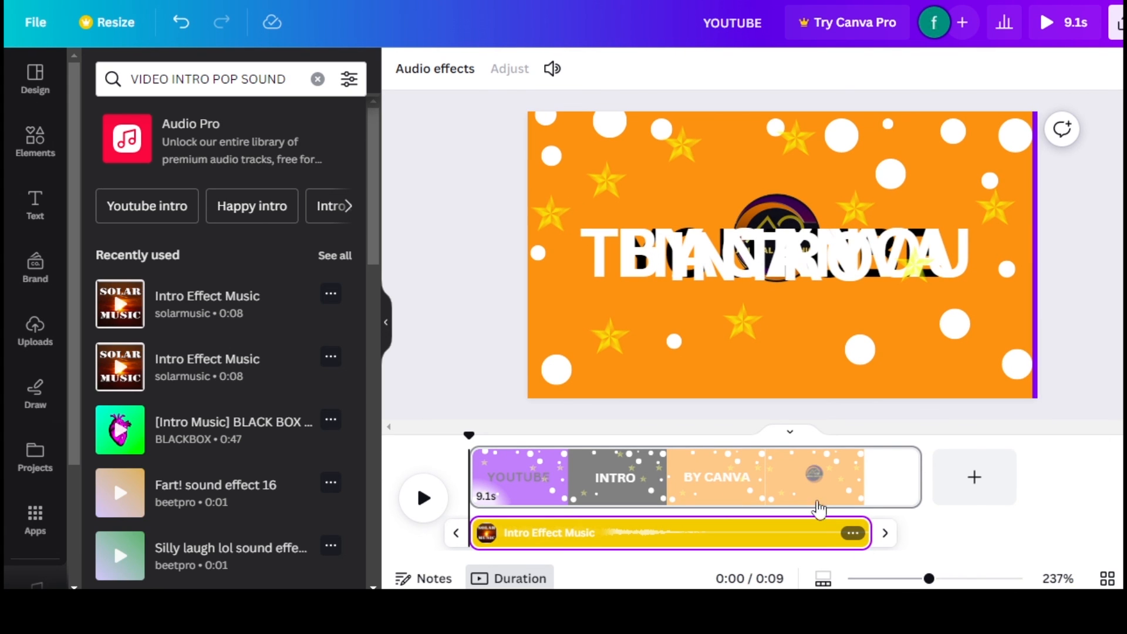
Shorten the page to 7.9 seconds to match the end of the music track and replay the intro from the start.
{"action": "left_click_drag", "start_coordinate": [868, 538], "coordinate": [860, 491]}
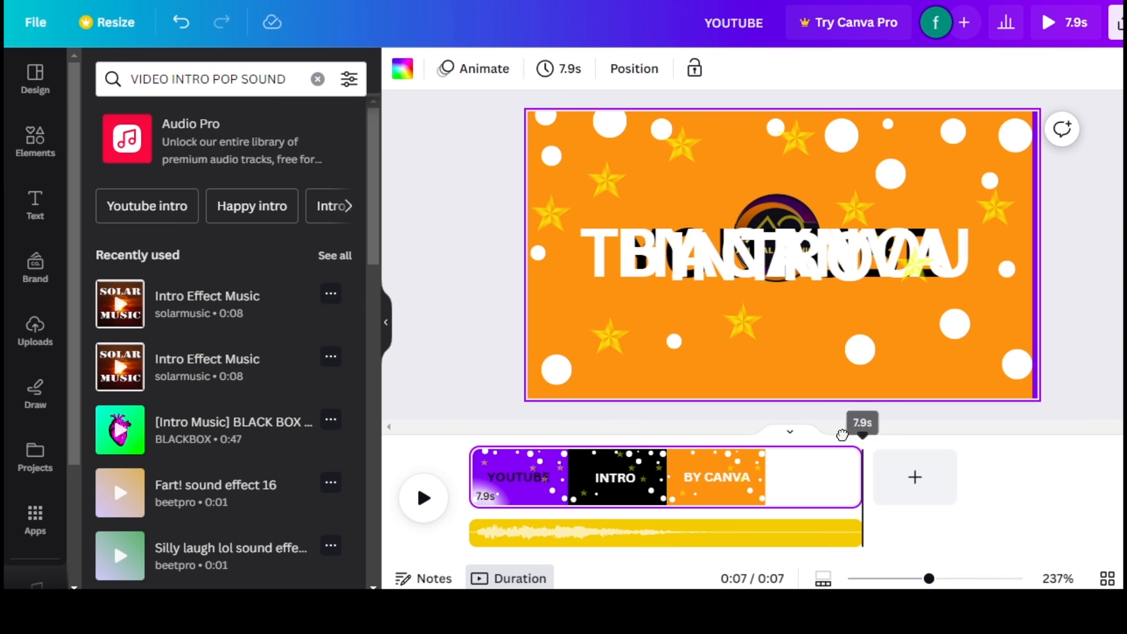
{"action": "left_click_drag", "start_coordinate": [863, 430], "coordinate": [438, 460]}
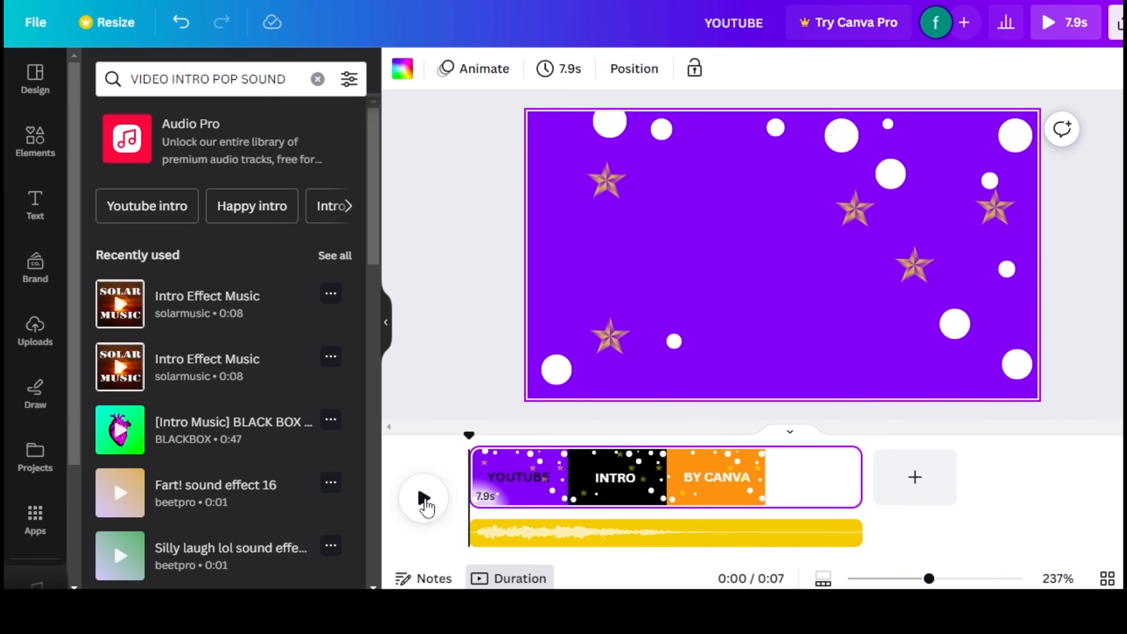
{"action": "left_click", "coordinate": [424, 500]}
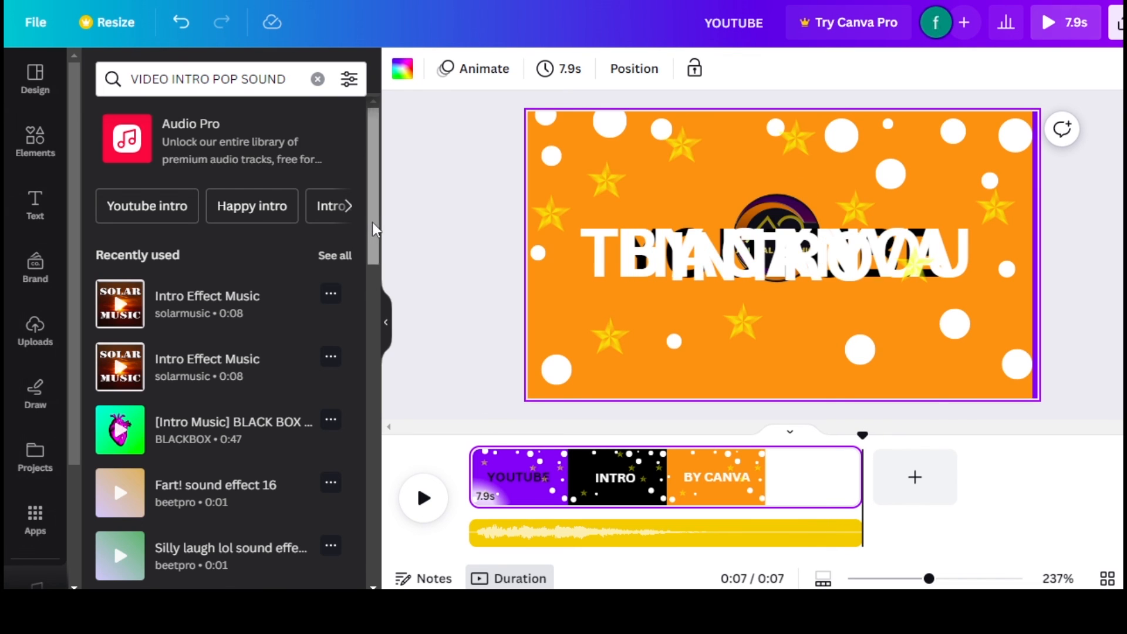
Replace the previous audio search with a search for TYPIN AUDIO.
{"action": "left_click_drag", "start_coordinate": [376, 229], "coordinate": [387, 287]}
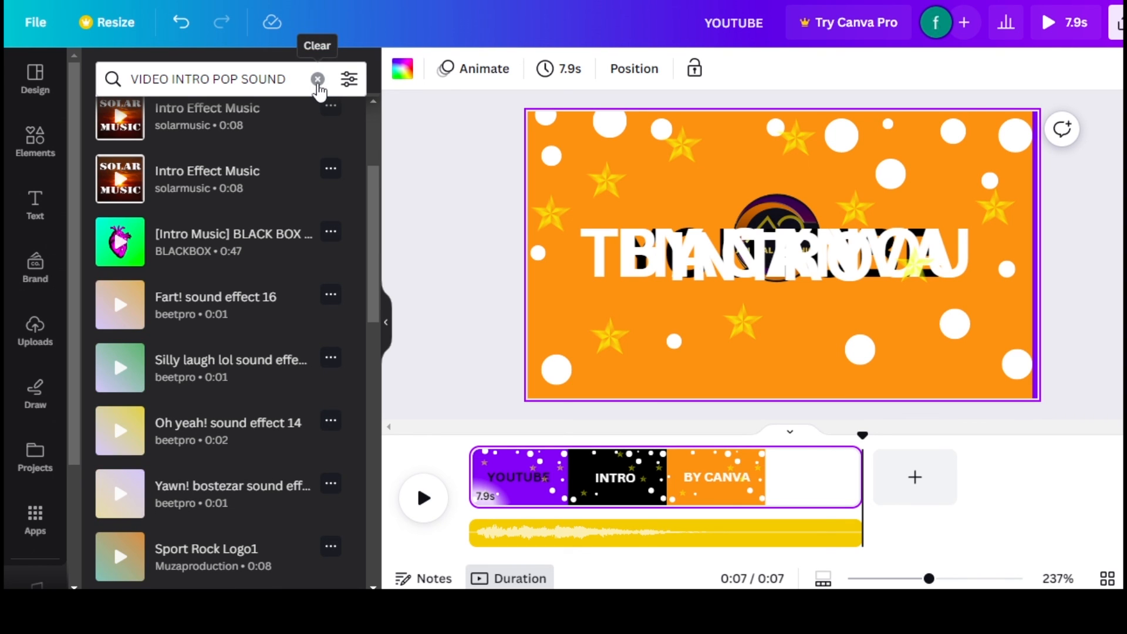
{"action": "left_click", "coordinate": [318, 80]}
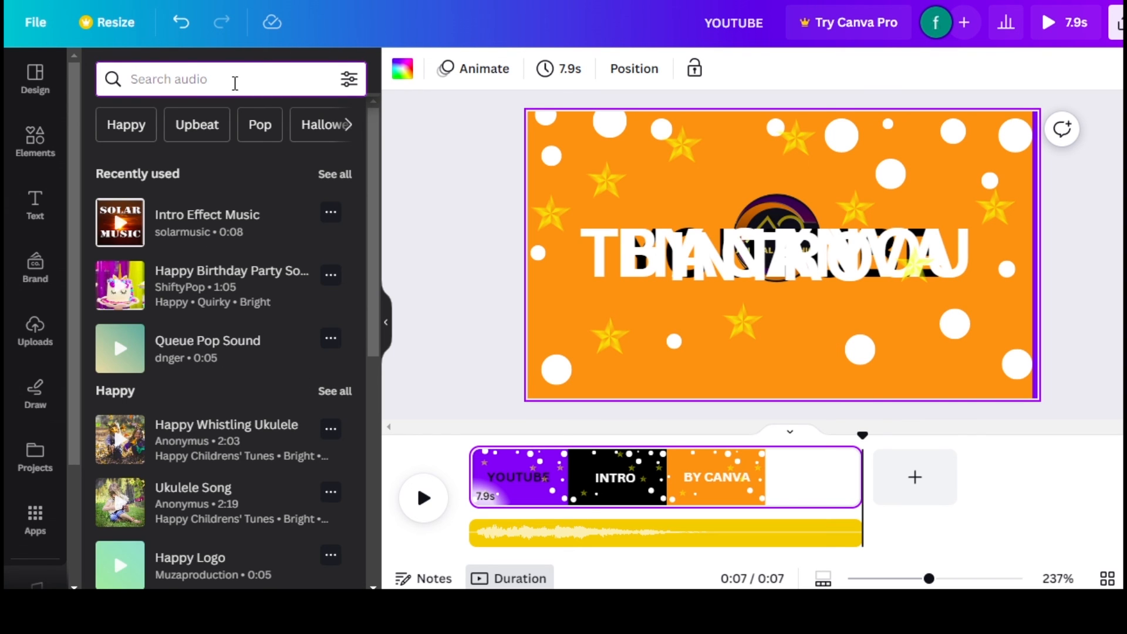
{"action": "left_click", "coordinate": [235, 83]}
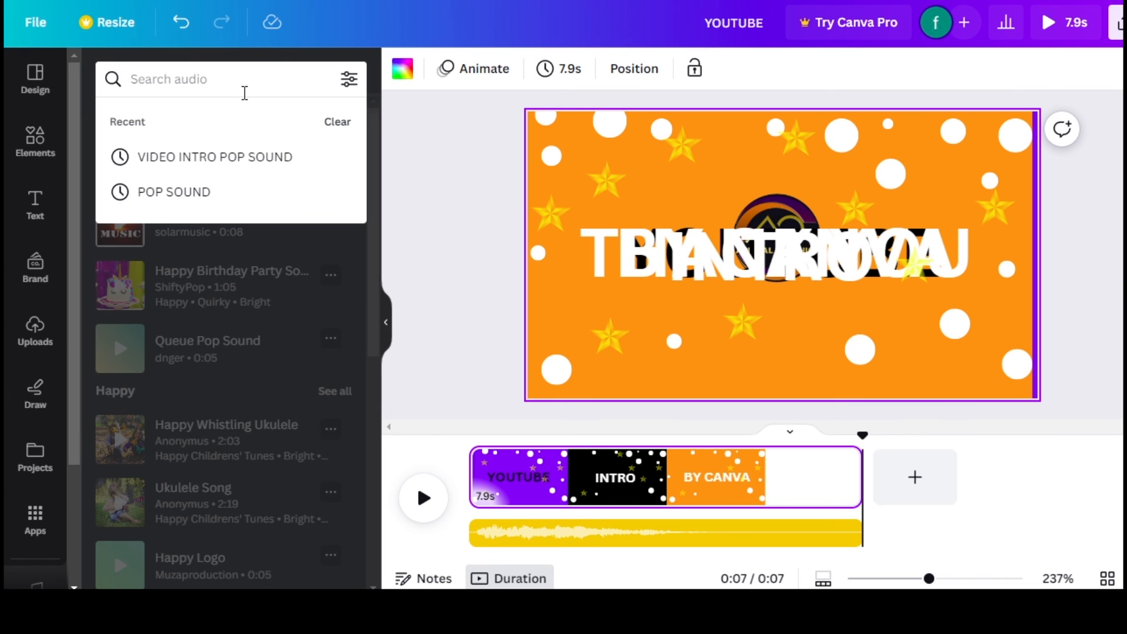
{"action": "type", "text": "TY"}
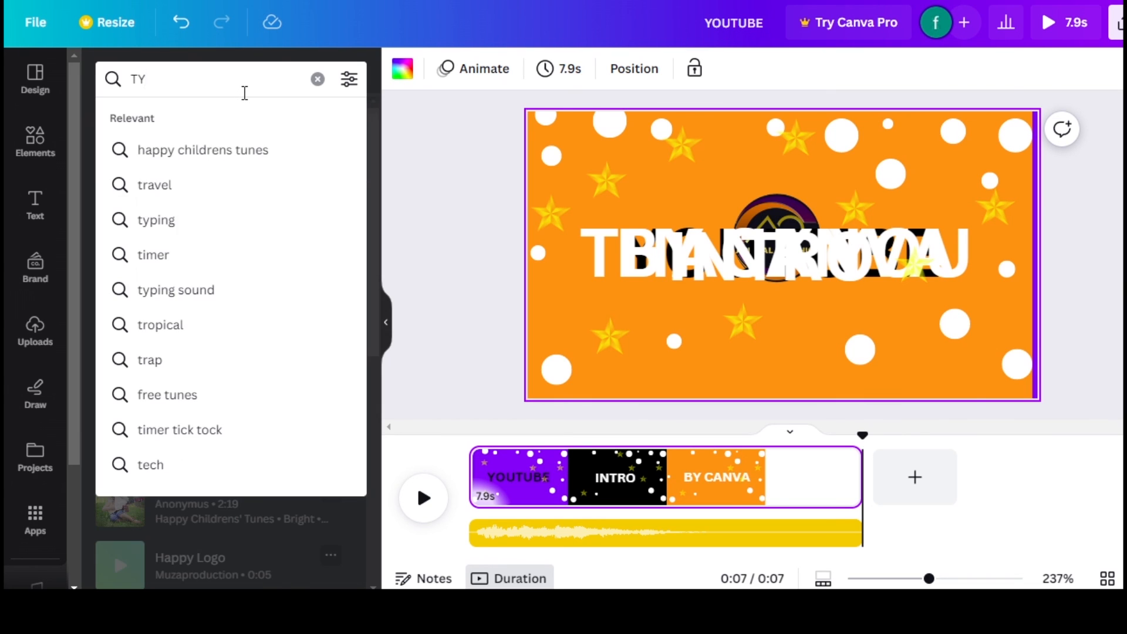
{"action": "type", "text": "PIN AU"}
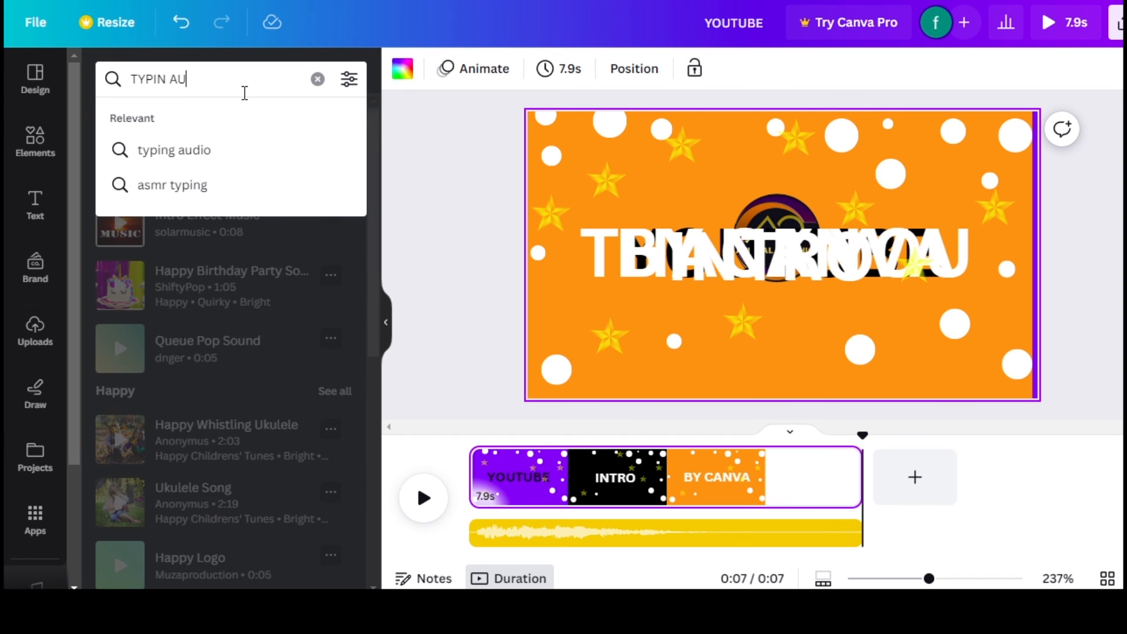
{"action": "type", "text": "DIO"}
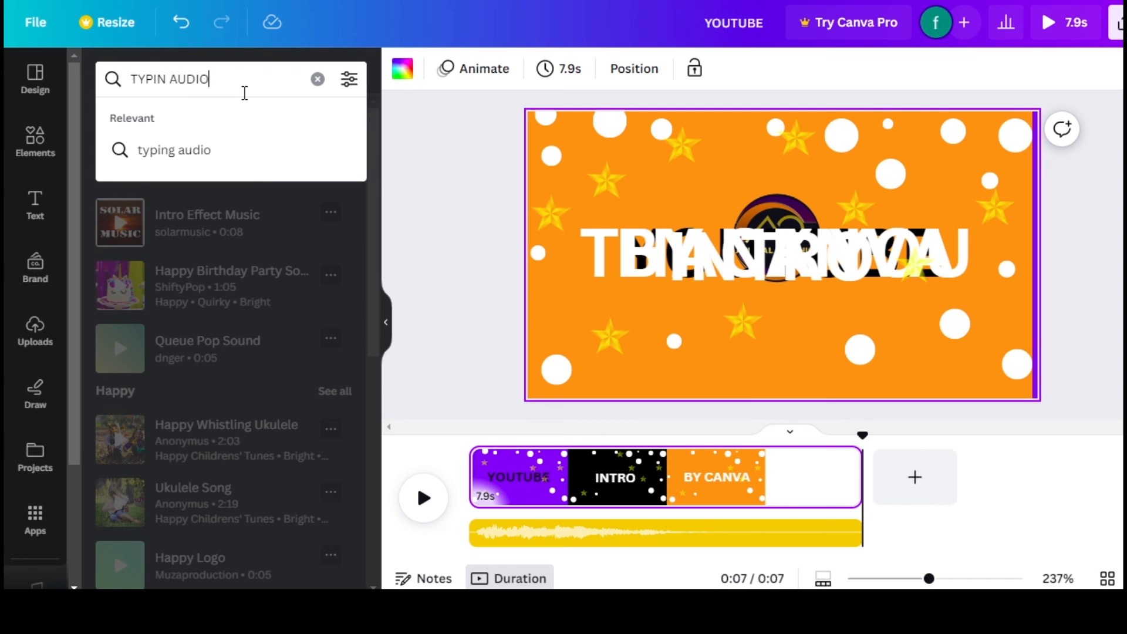
{"action": "key", "text": "Return"}
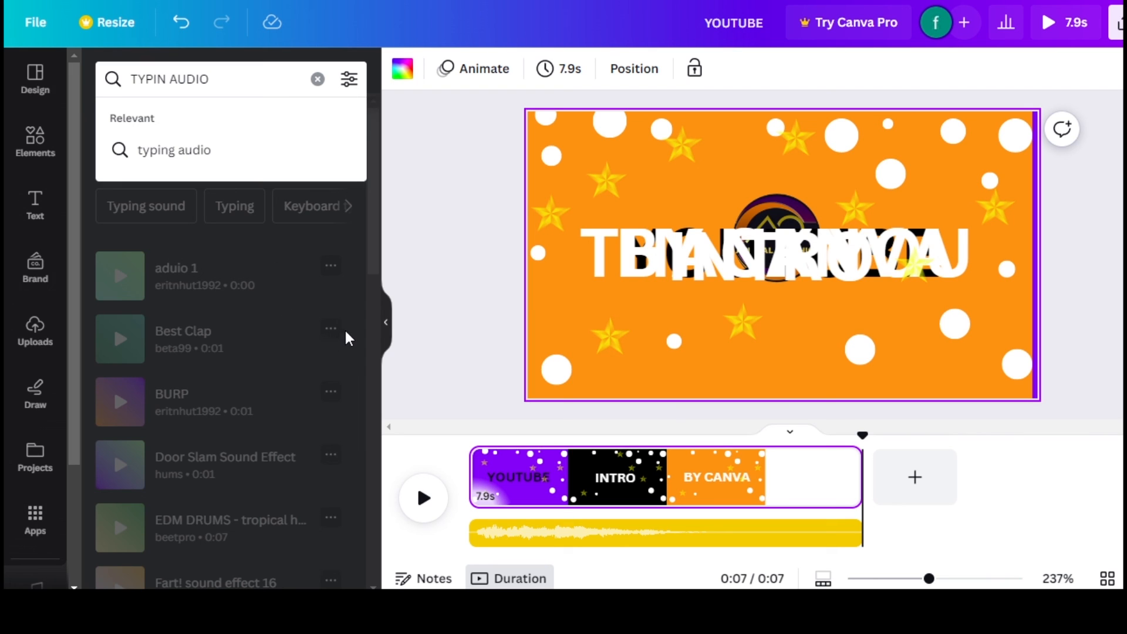
{"action": "left_click", "coordinate": [300, 300]}
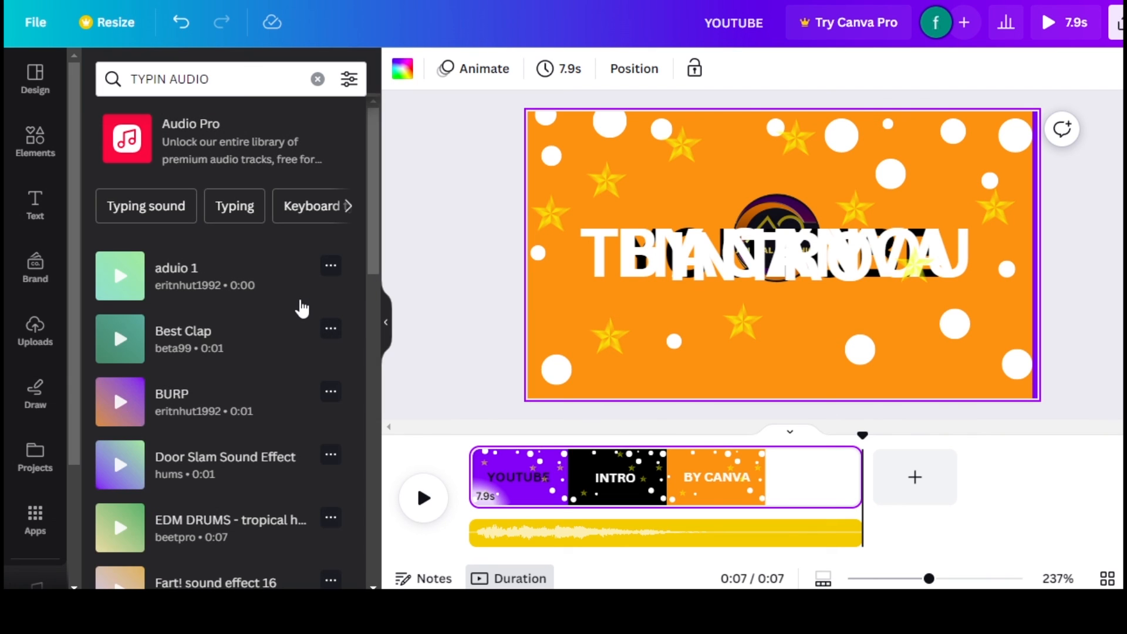
{"action": "left_click", "coordinate": [326, 272]}
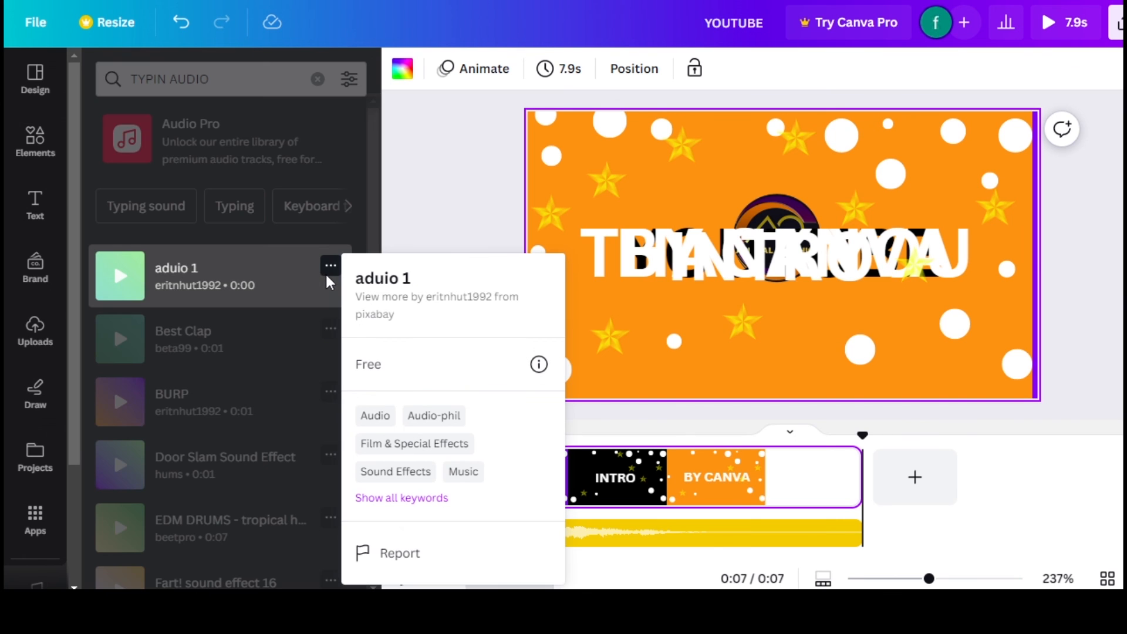
{"action": "left_click", "coordinate": [312, 275]}
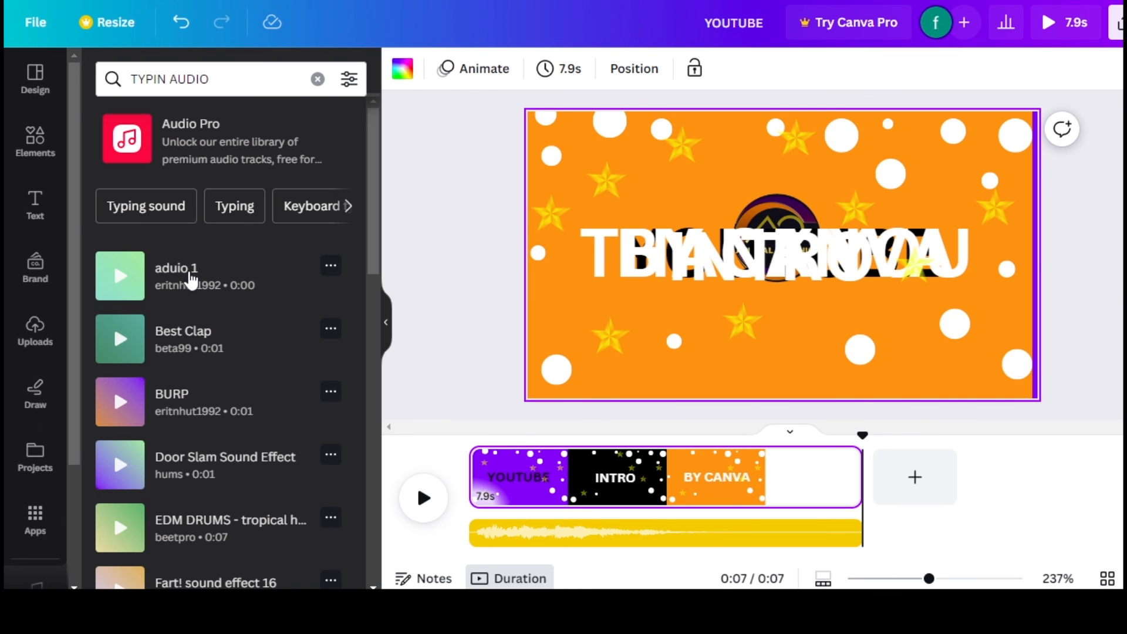
{"action": "left_click", "coordinate": [190, 277]}
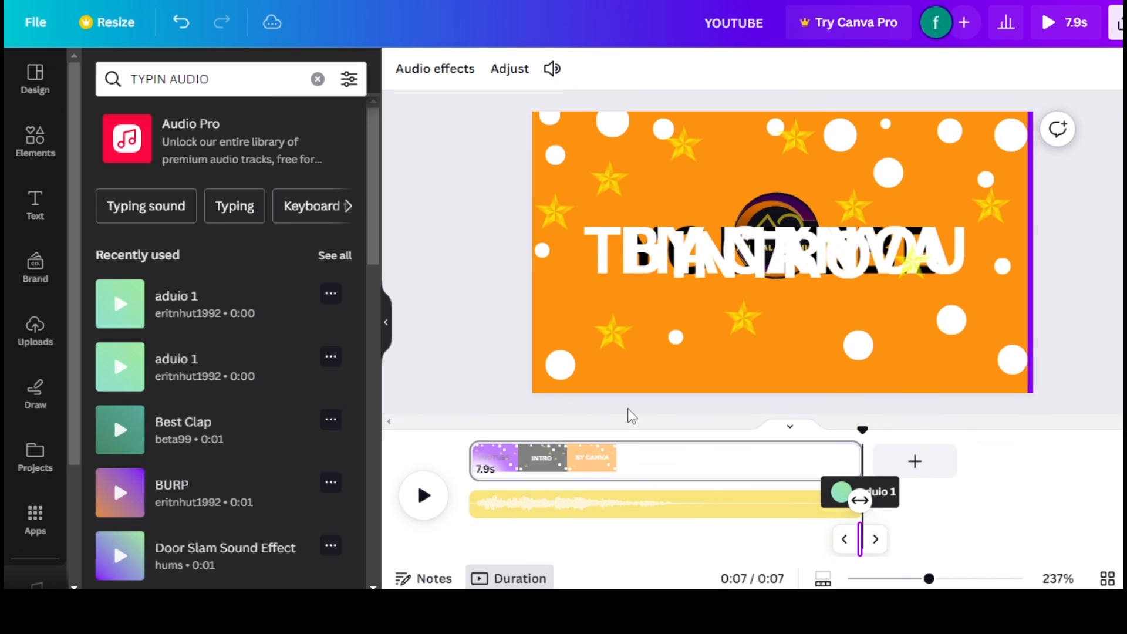
{"action": "left_click", "coordinate": [835, 494]}
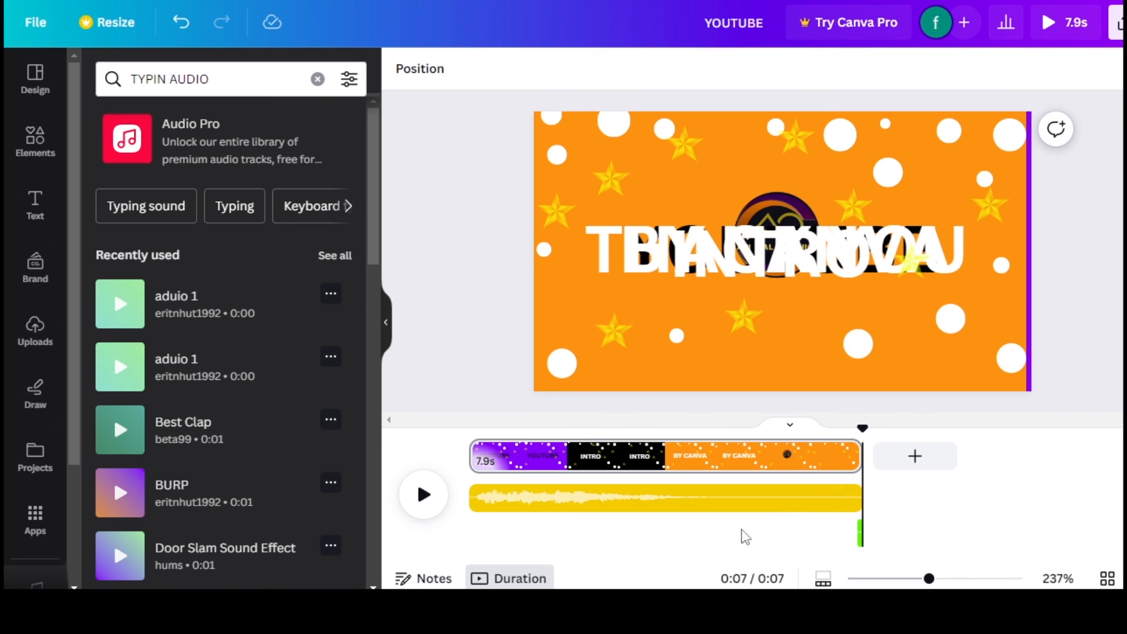
{"action": "left_click", "coordinate": [861, 535]}
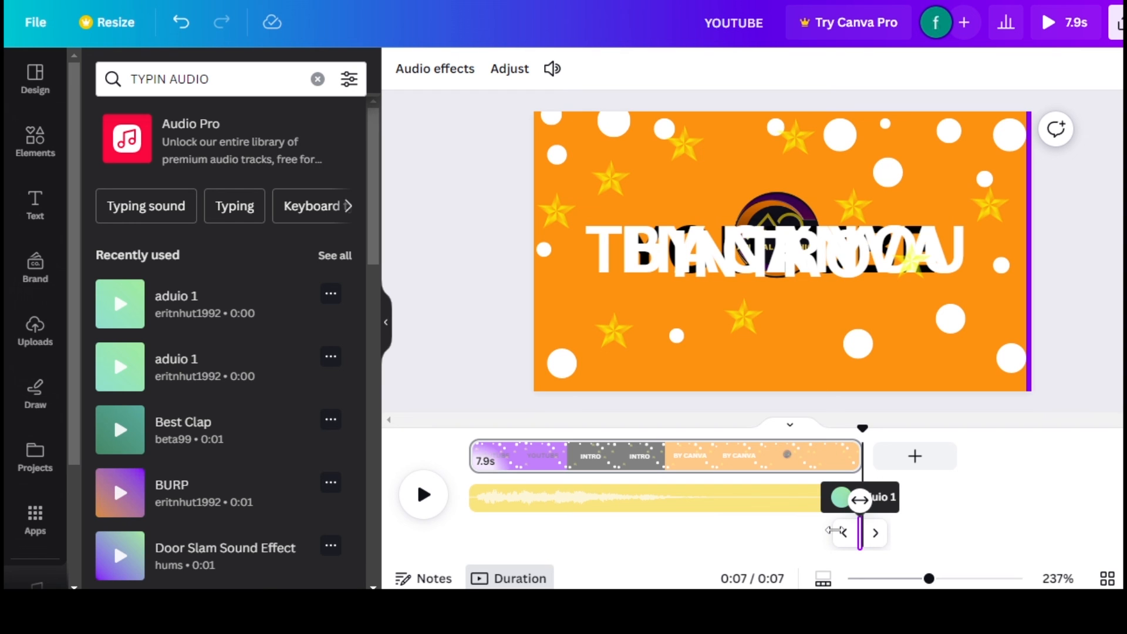
{"action": "left_click_drag", "start_coordinate": [805, 536], "coordinate": [455, 531]}
{"action": "left_click_drag", "start_coordinate": [443, 528], "coordinate": [444, 528]}
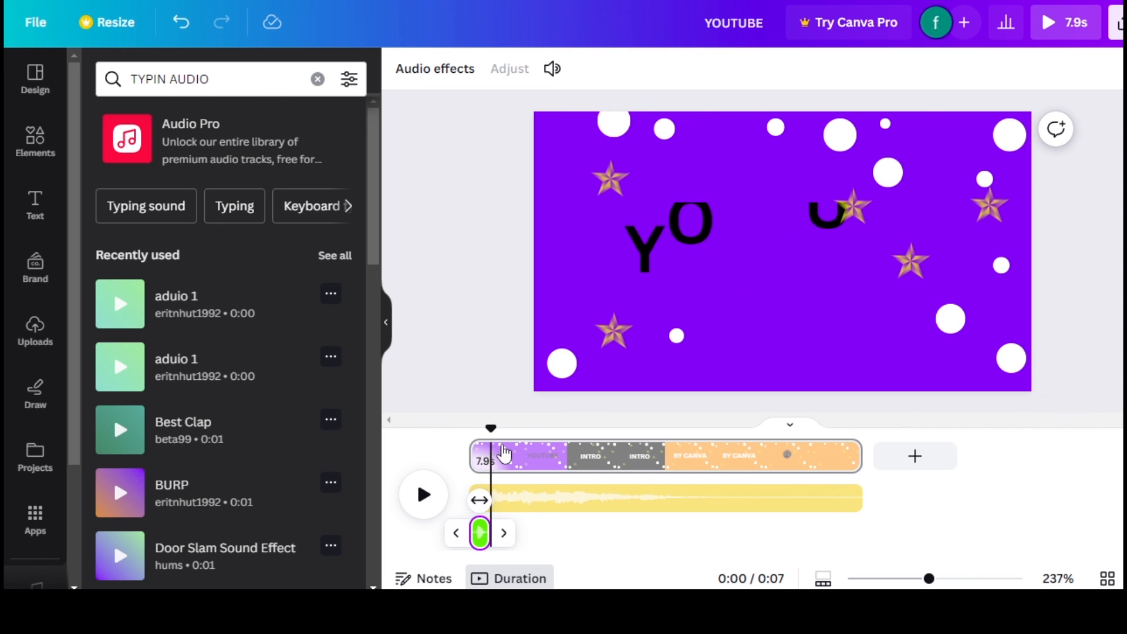
Replay the intro from the start several times to check how the added sound fits the YOUTUBE heading.
{"action": "left_click_drag", "start_coordinate": [495, 429], "coordinate": [468, 429]}
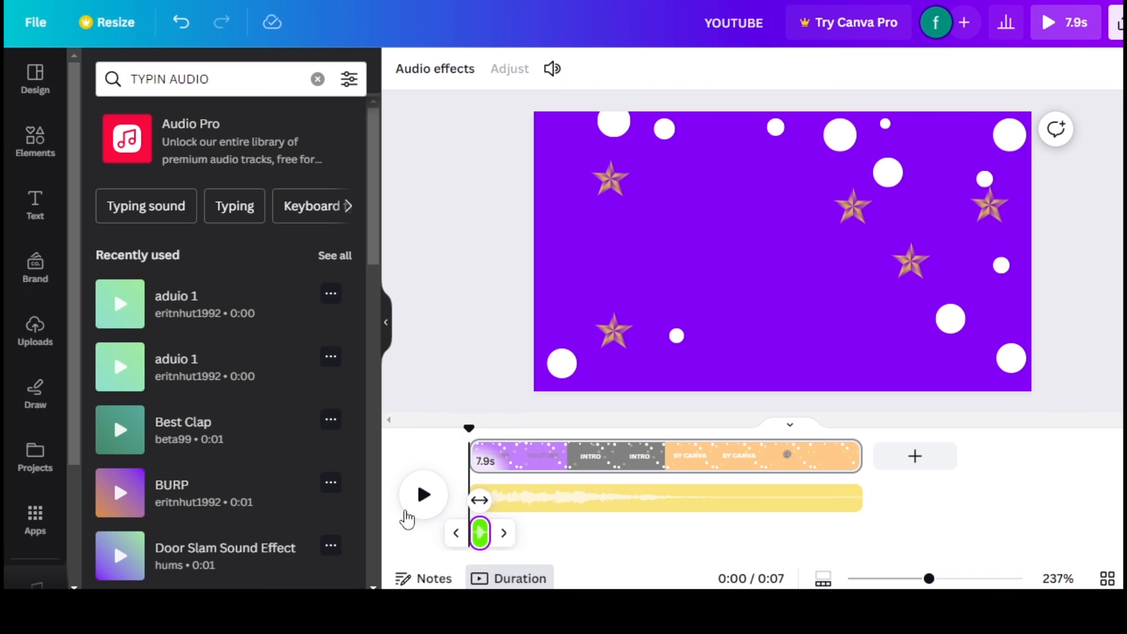
{"action": "left_click", "coordinate": [421, 514]}
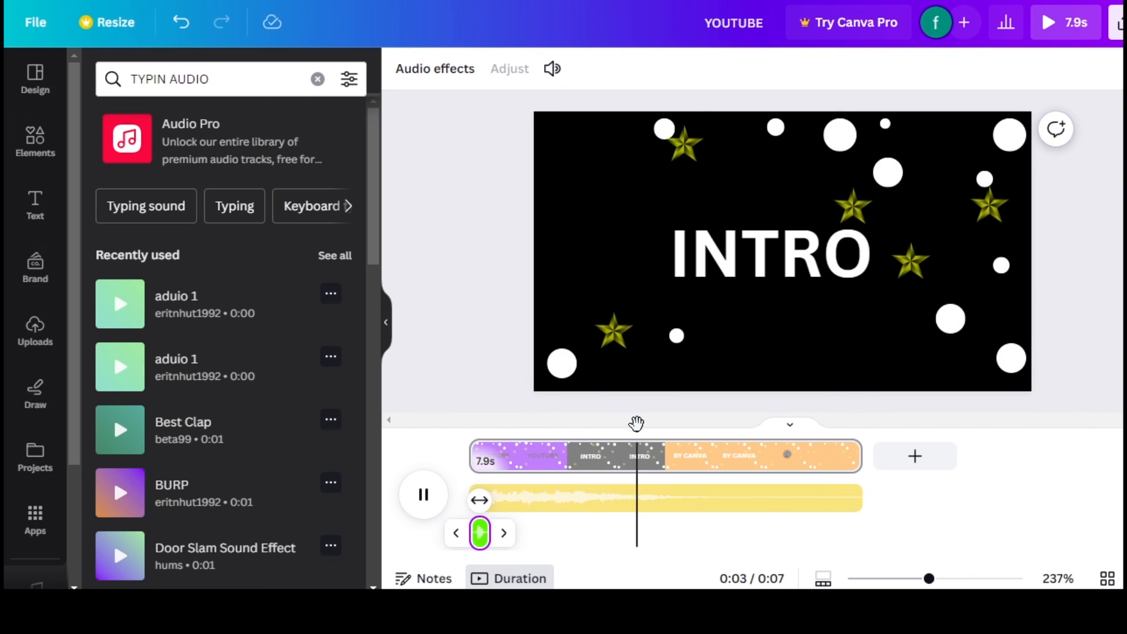
{"action": "left_click_drag", "start_coordinate": [639, 425], "coordinate": [468, 445]}
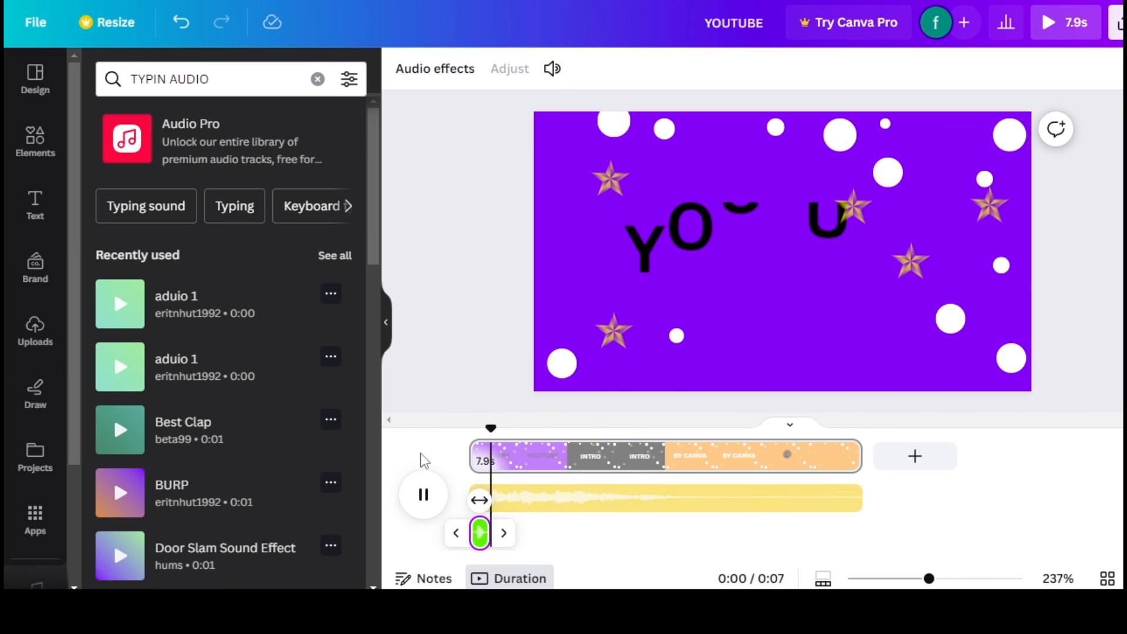
{"action": "left_click_drag", "start_coordinate": [570, 430], "coordinate": [403, 455]}
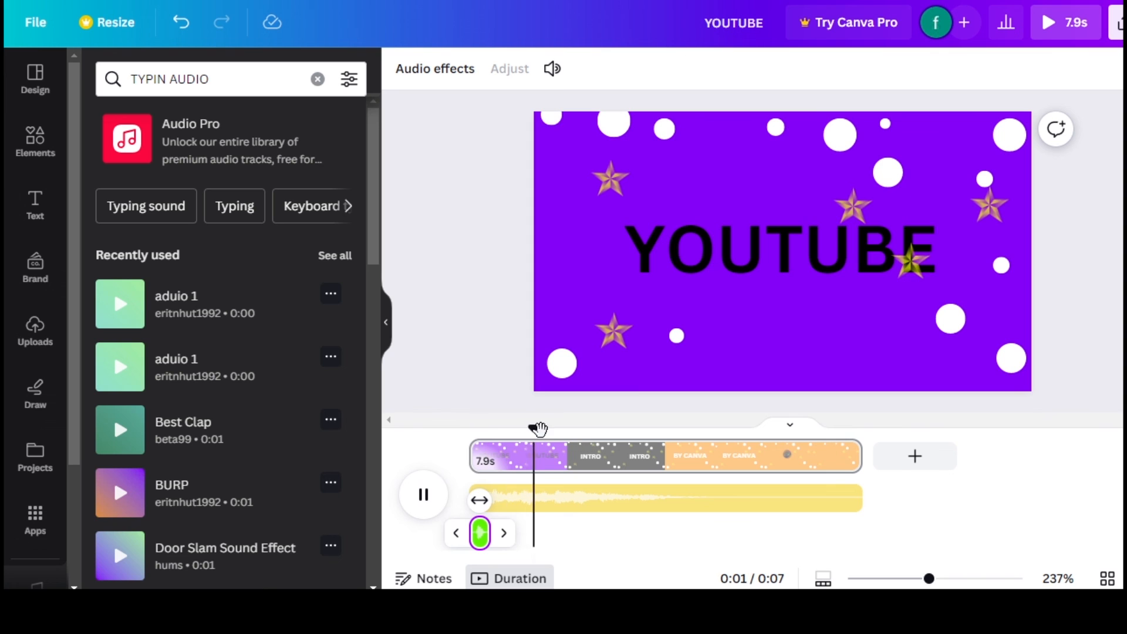
{"action": "left_click_drag", "start_coordinate": [537, 430], "coordinate": [471, 437]}
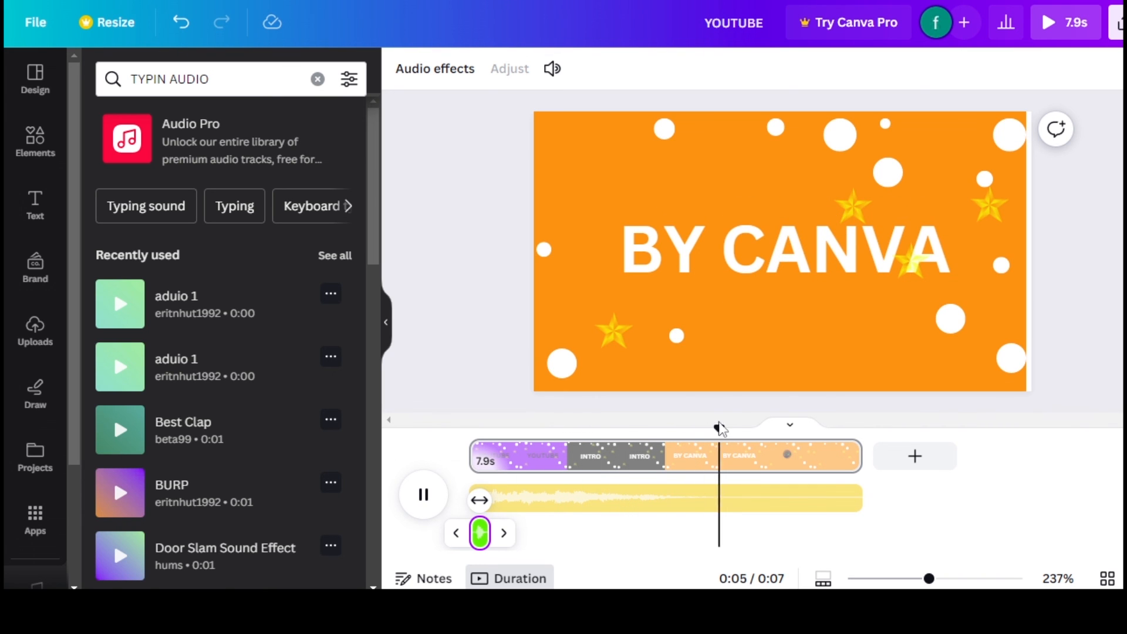
{"action": "left_click_drag", "start_coordinate": [729, 429], "coordinate": [542, 434]}
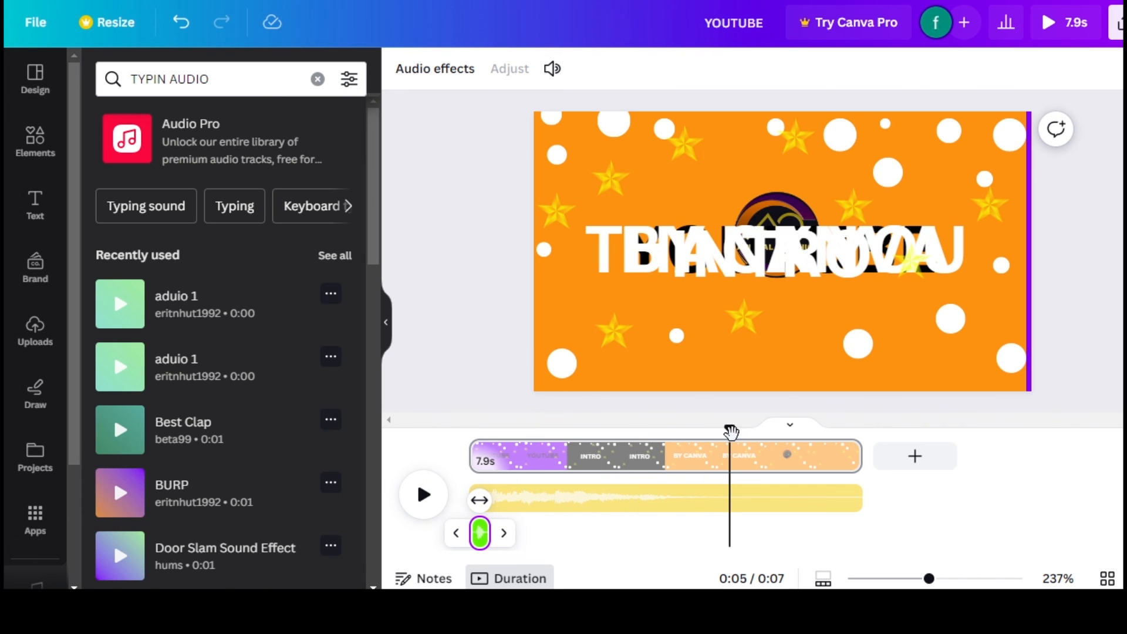
{"action": "left_click_drag", "start_coordinate": [730, 433], "coordinate": [420, 452]}
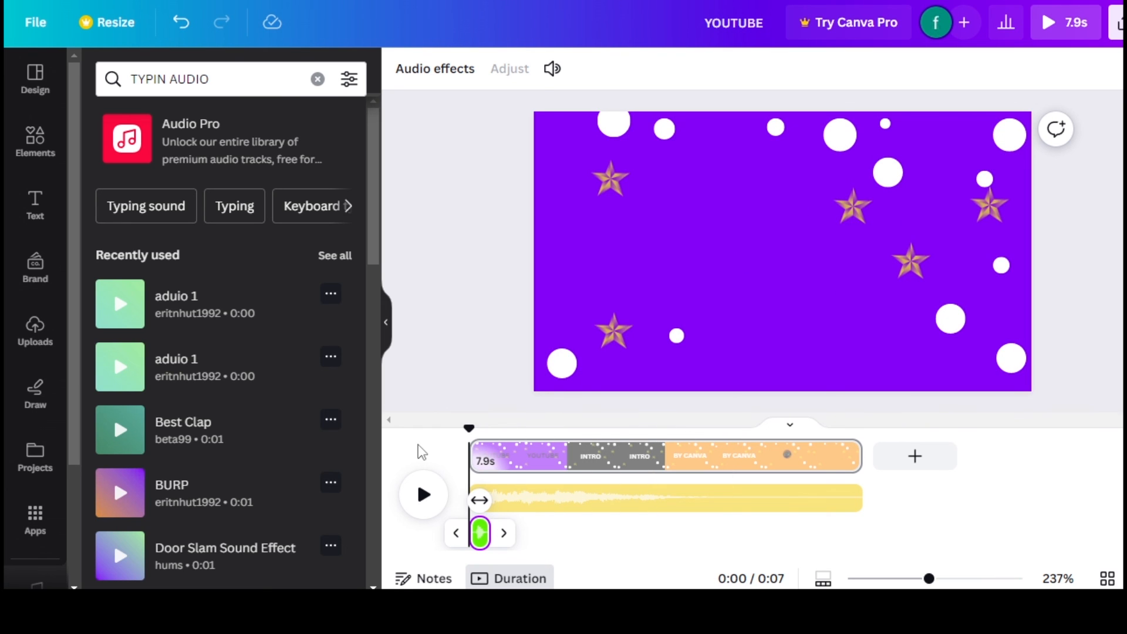
{"action": "left_click", "coordinate": [433, 504]}
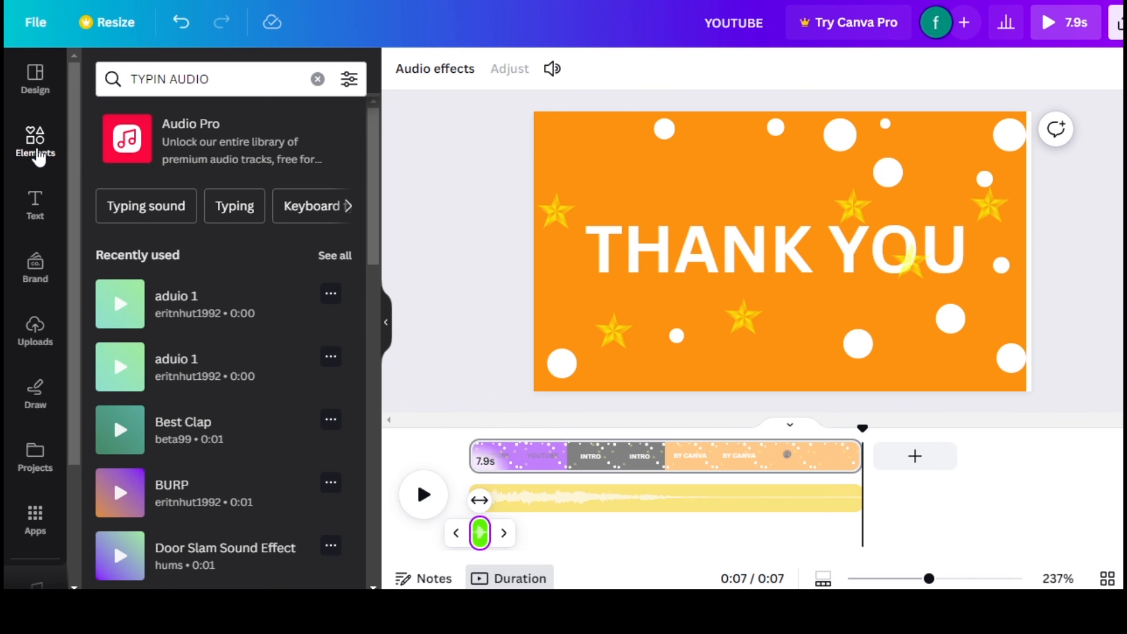
Show the Elements library and play the whole intro from the start twice to review it.
{"action": "left_click", "coordinate": [37, 154]}
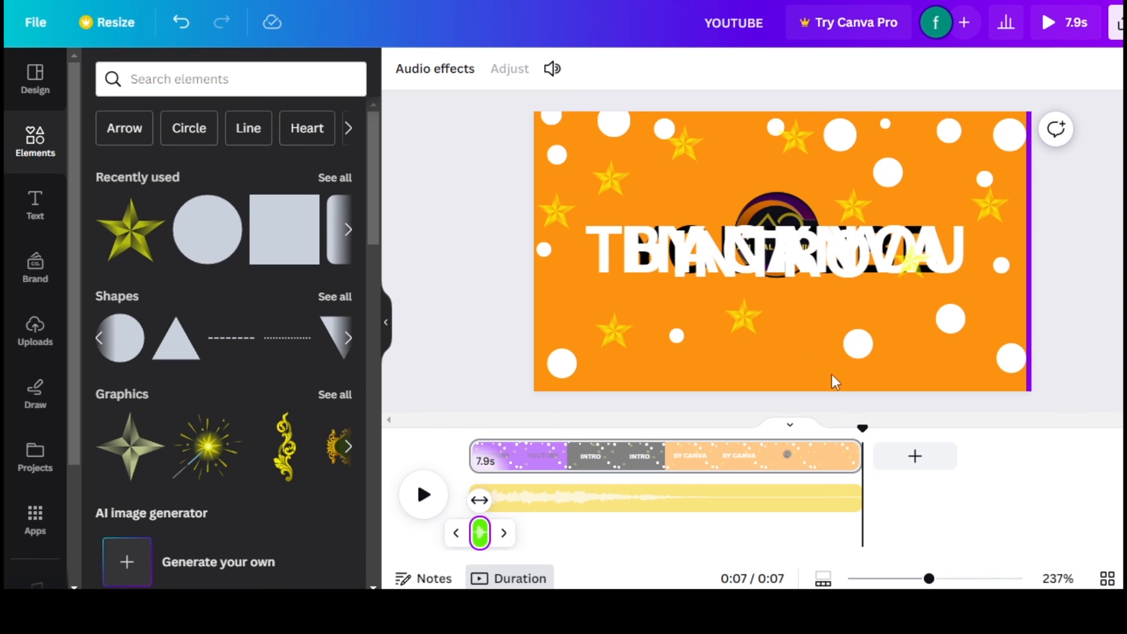
{"action": "left_click_drag", "start_coordinate": [866, 424], "coordinate": [459, 439]}
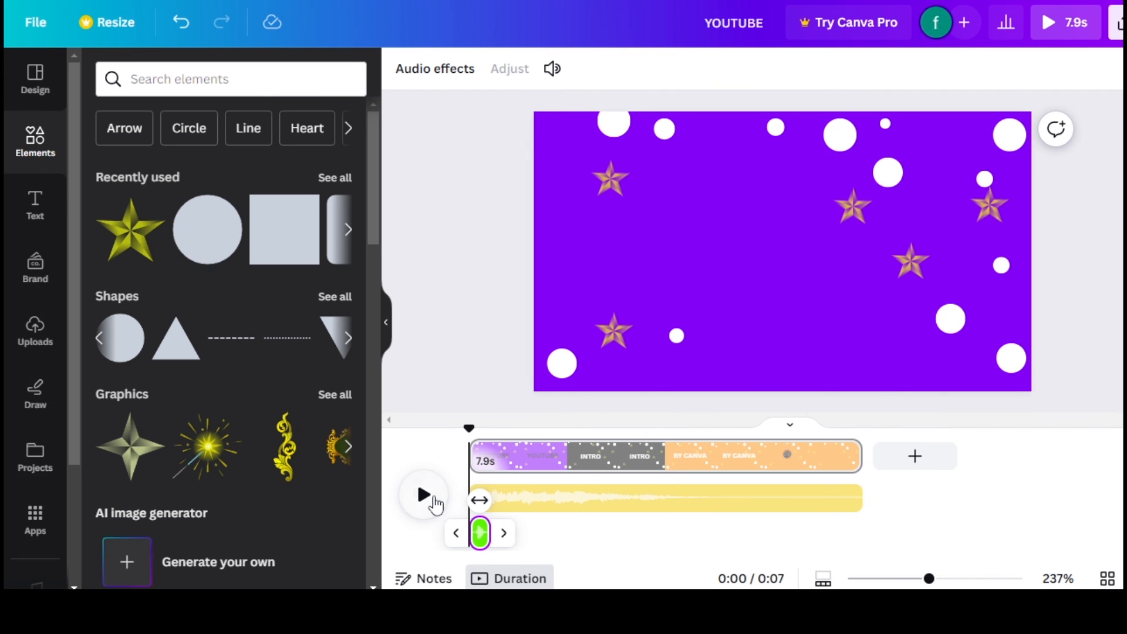
{"action": "left_click", "coordinate": [424, 495]}
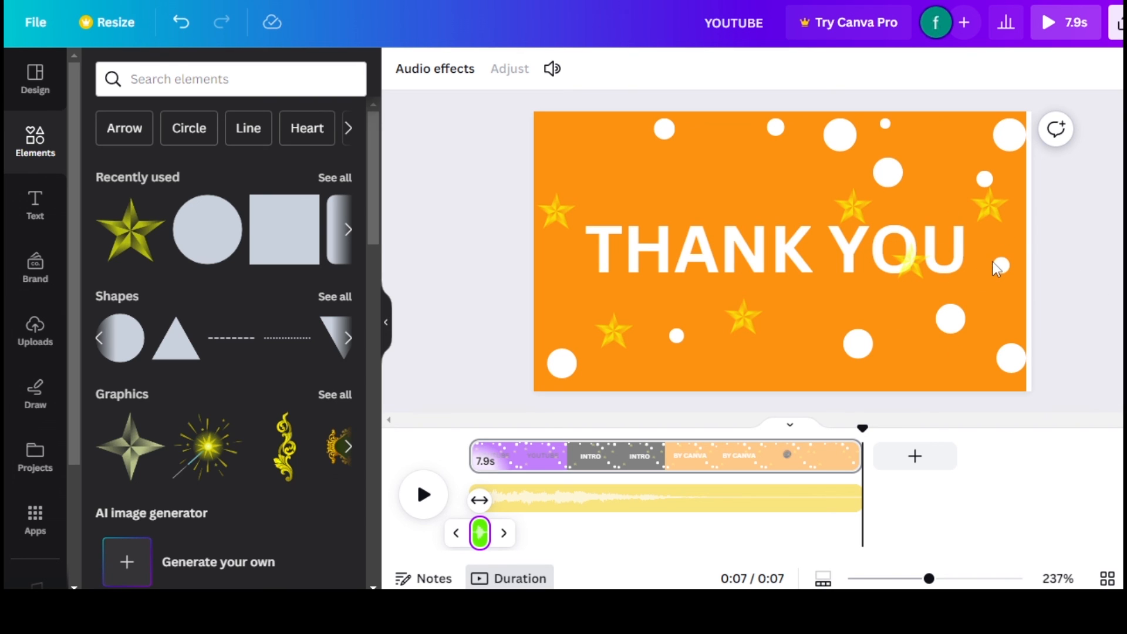
{"action": "left_click", "coordinate": [425, 497]}
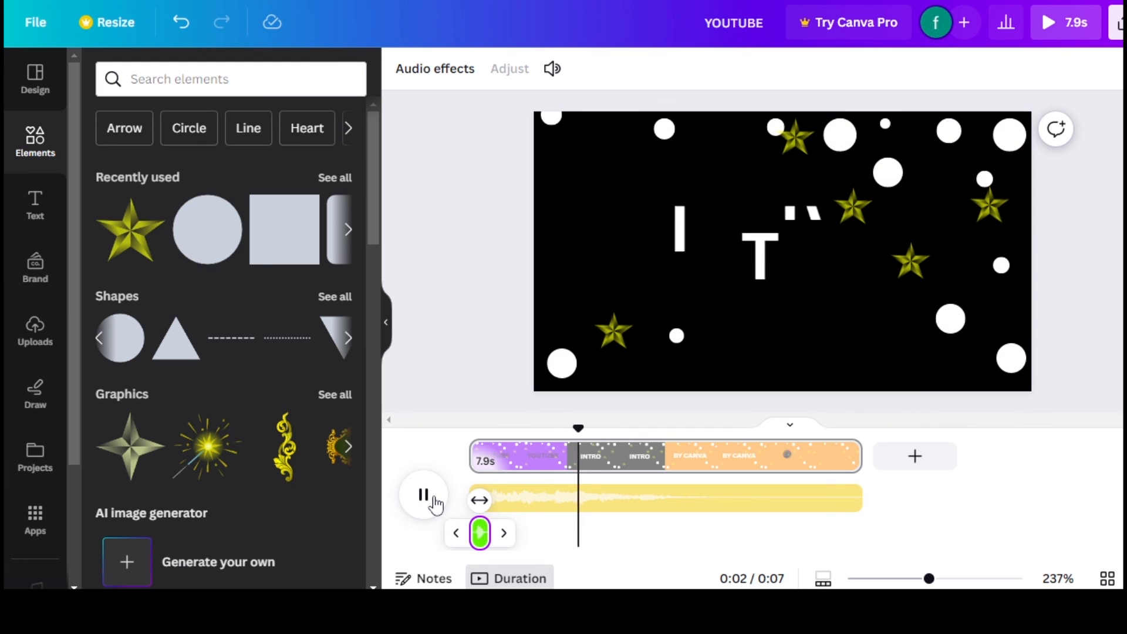